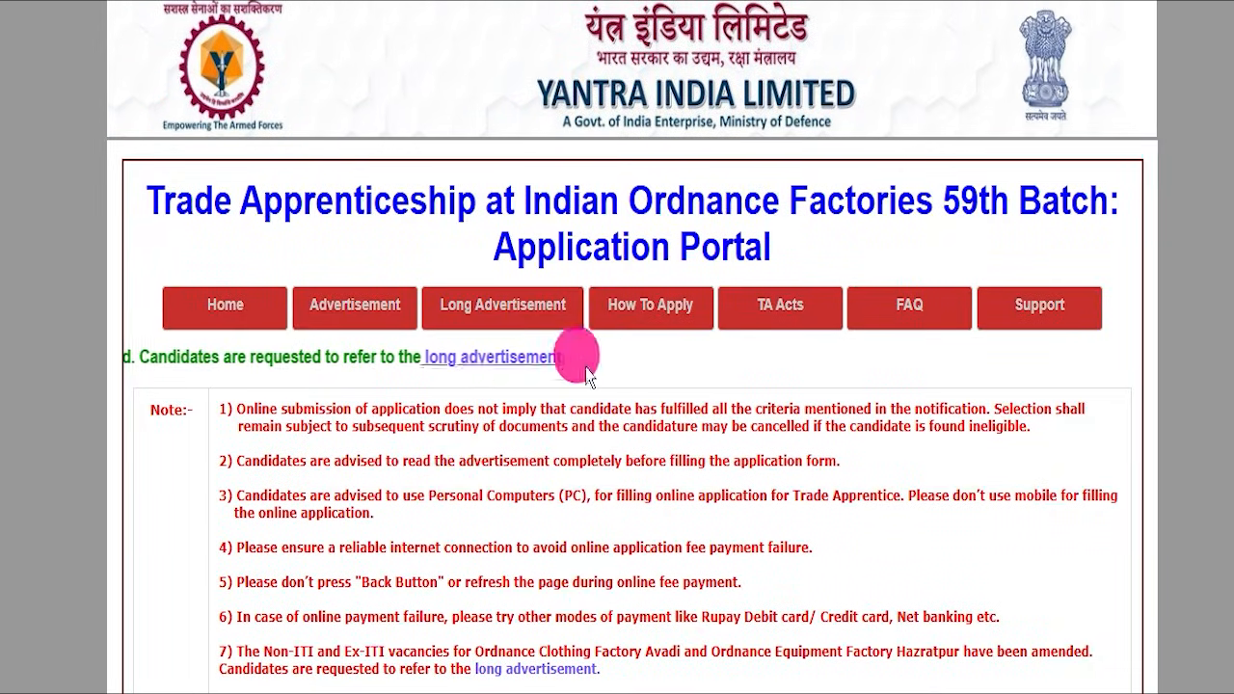
- Review the application portal's notes, filing dates, age limit, online registration steps and application fee details
scroll(593, 376, "down", 4)
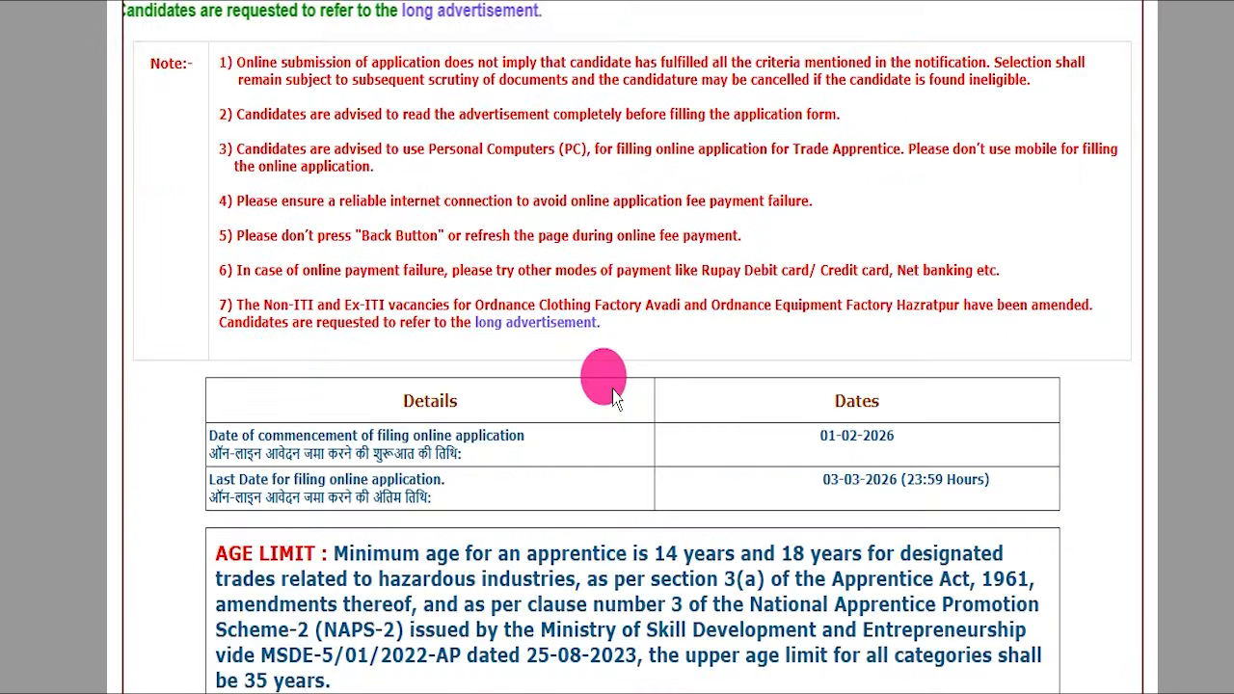
scroll(550, 303, "down", 3)
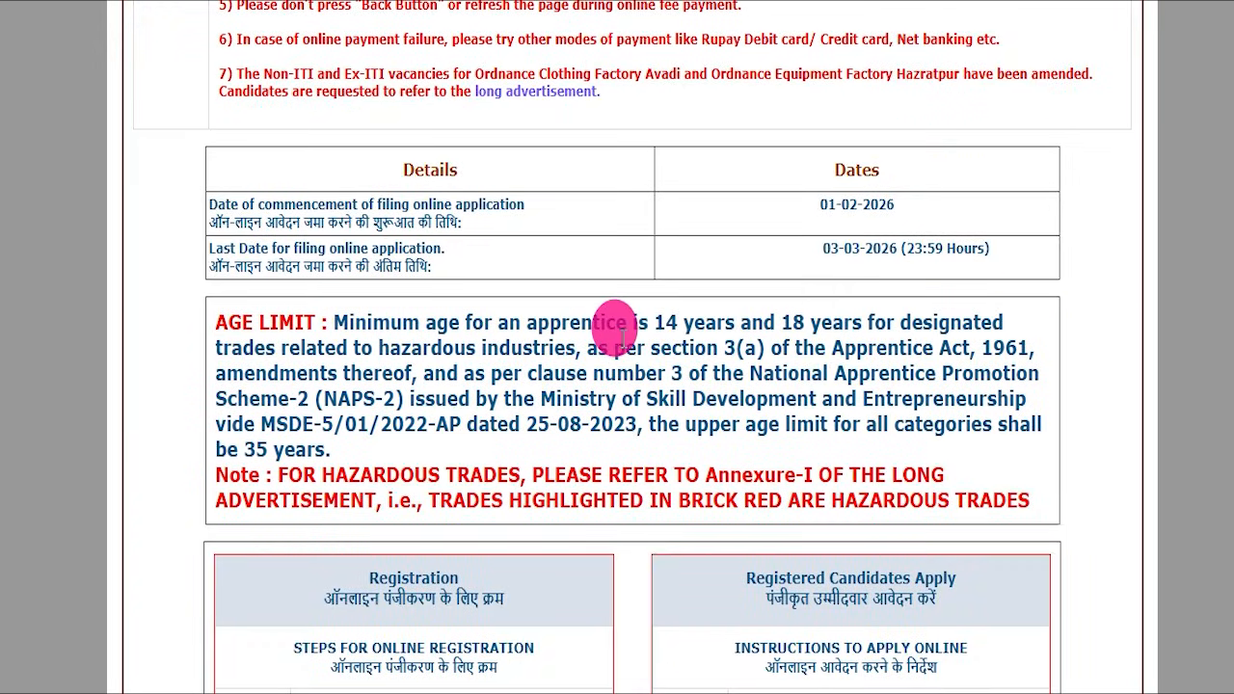
scroll(622, 328, "down", 15)
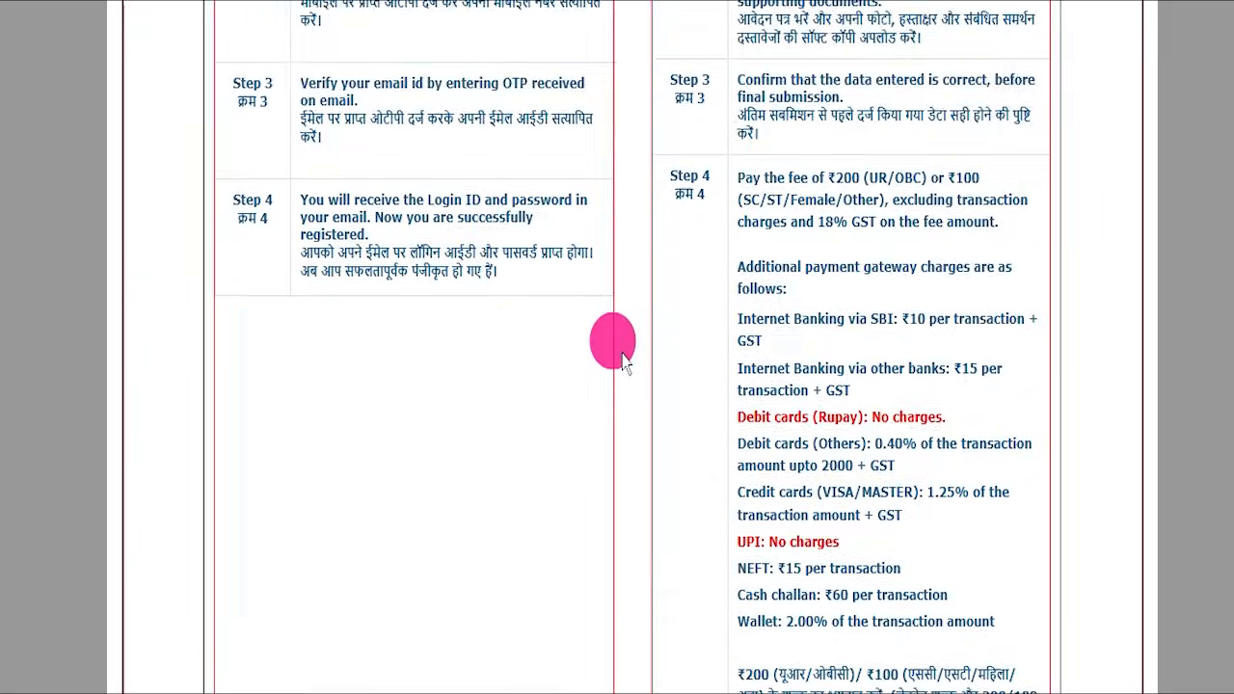
scroll(621, 366, "down", 4)
scroll(622, 371, "up", 20)
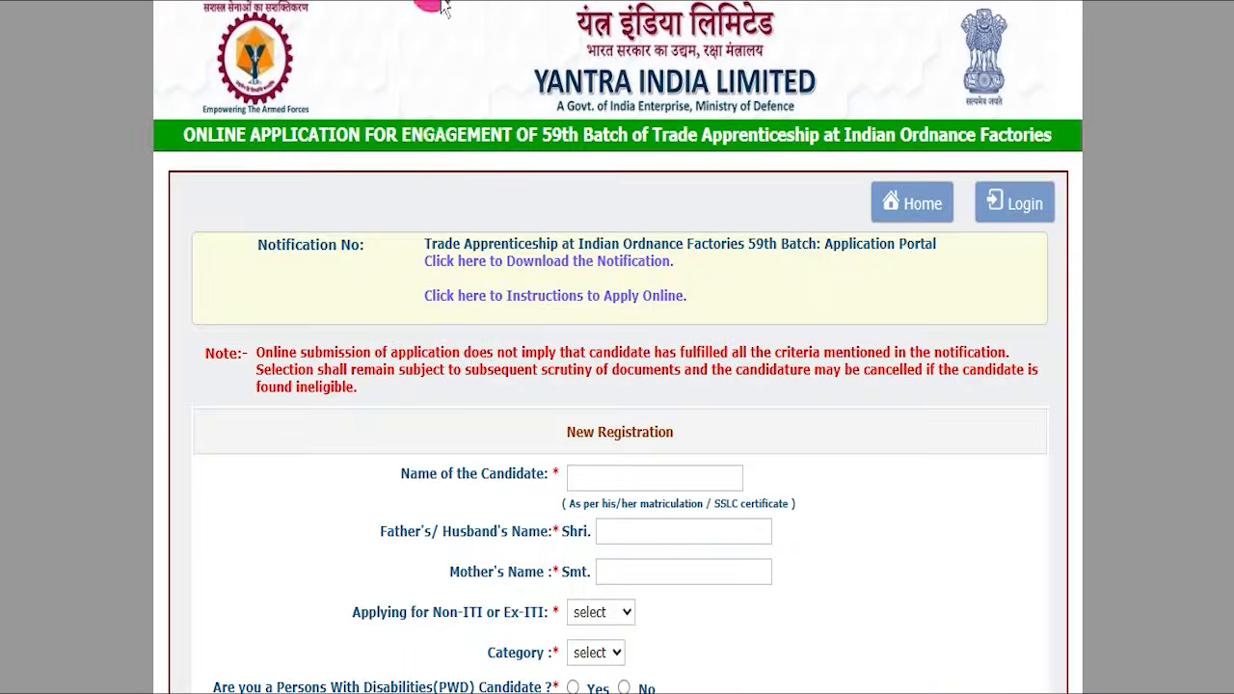
- Examine the fields of the portal's New Registration form, from the candidate's name to the email OTP
left_click(444, 312)
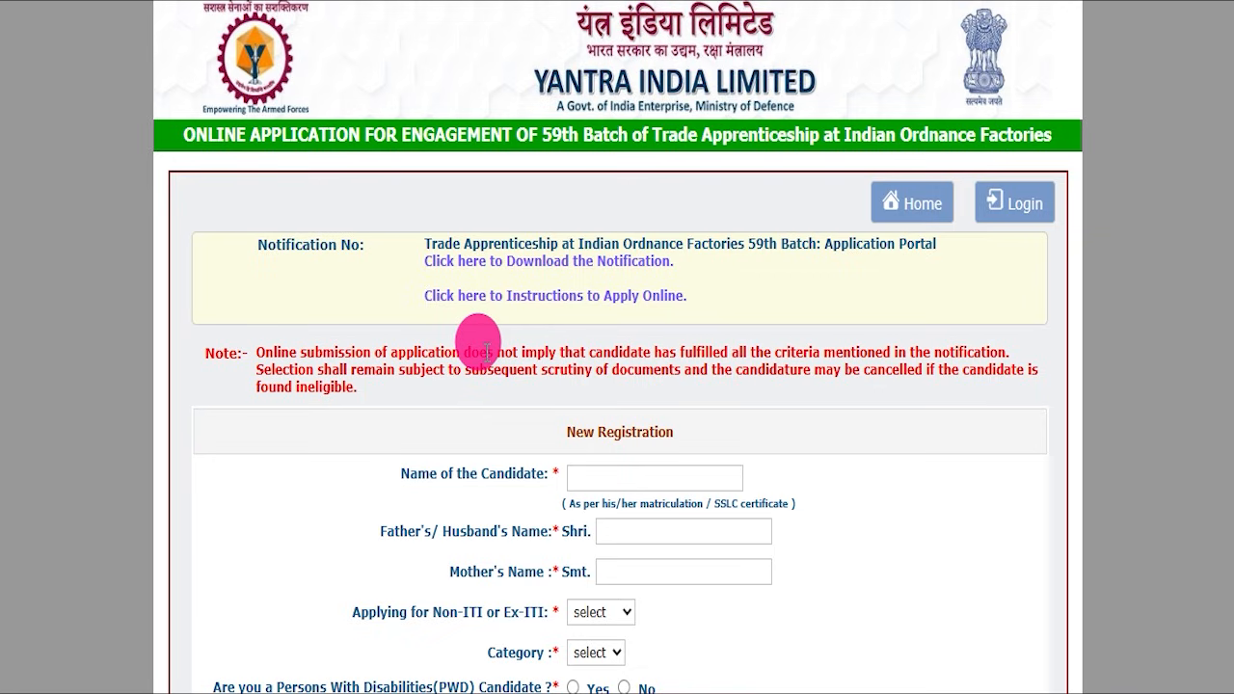
scroll(487, 349, "down", 3)
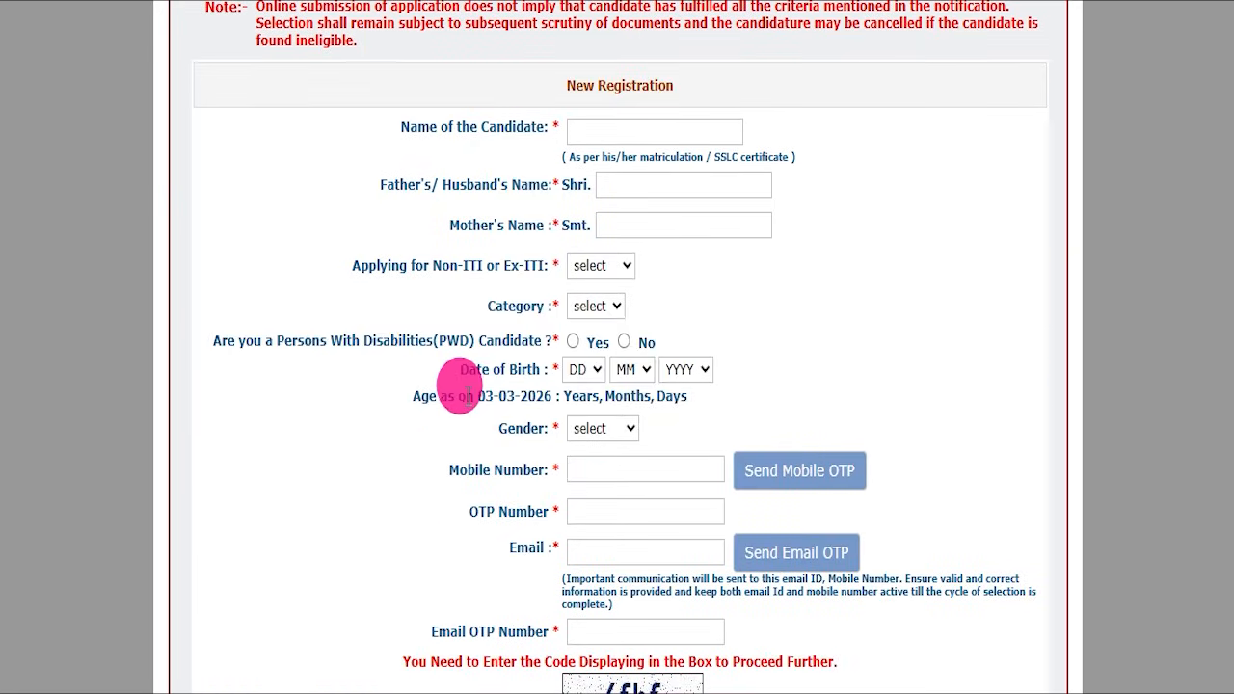
scroll(478, 164, "down", 3)
scroll(477, 198, "up", 6)
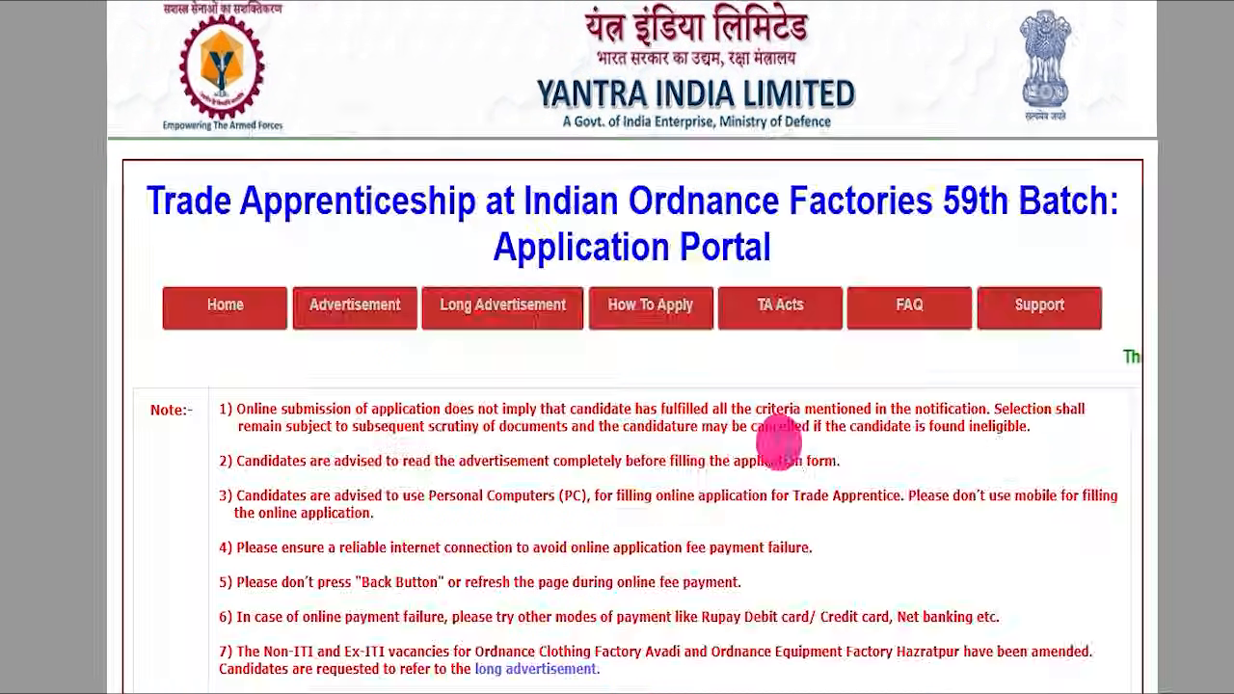
- Recheck the steps for online registration and the instructions for registered candidates on the portal's home page
scroll(772, 434, "down", 10)
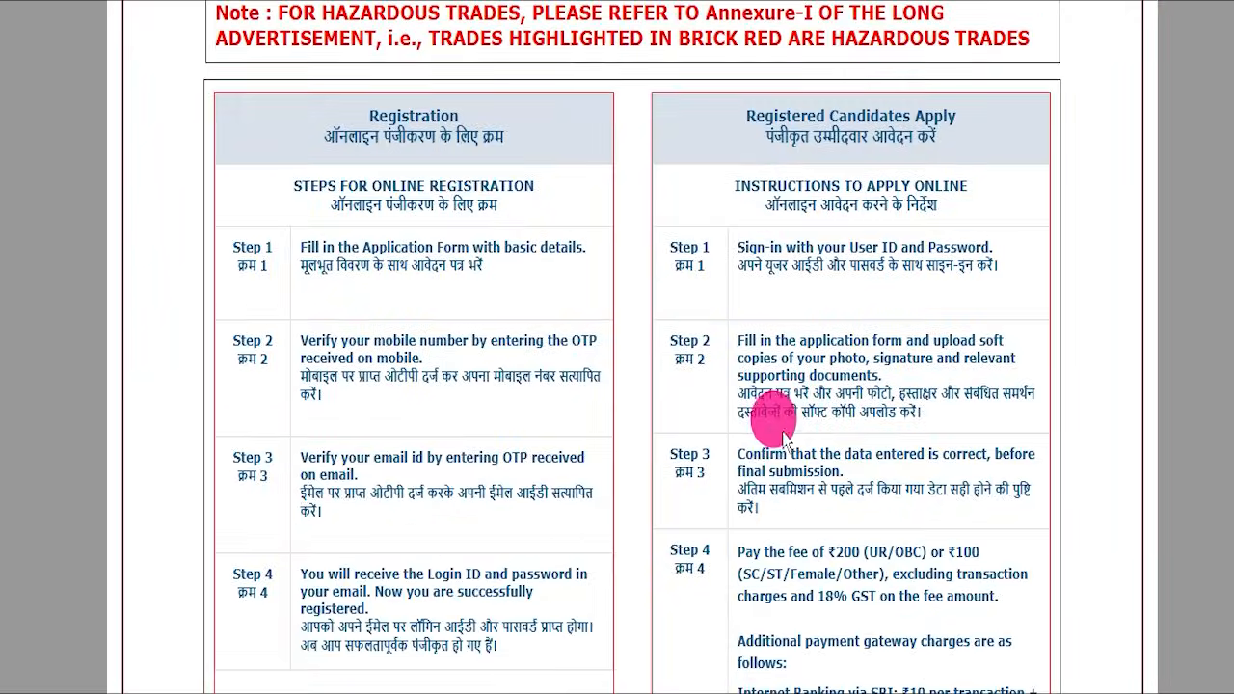
scroll(783, 436, "down", 10)
scroll(675, 409, "up", 20)
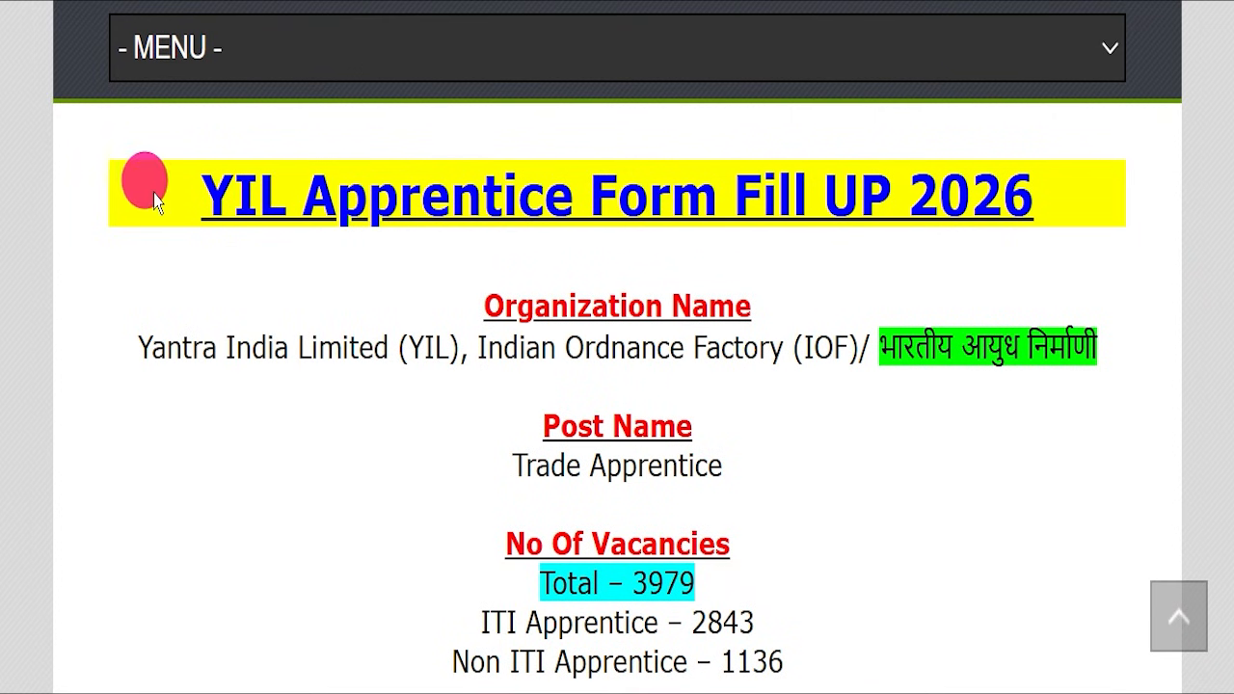
- Examine the IndSarkariNaukri article's "YIL Apprentice Form Fill UP 2026" heading, the site header and the YIL Recruitment introduction
left_click_drag(155, 198, 1022, 182)
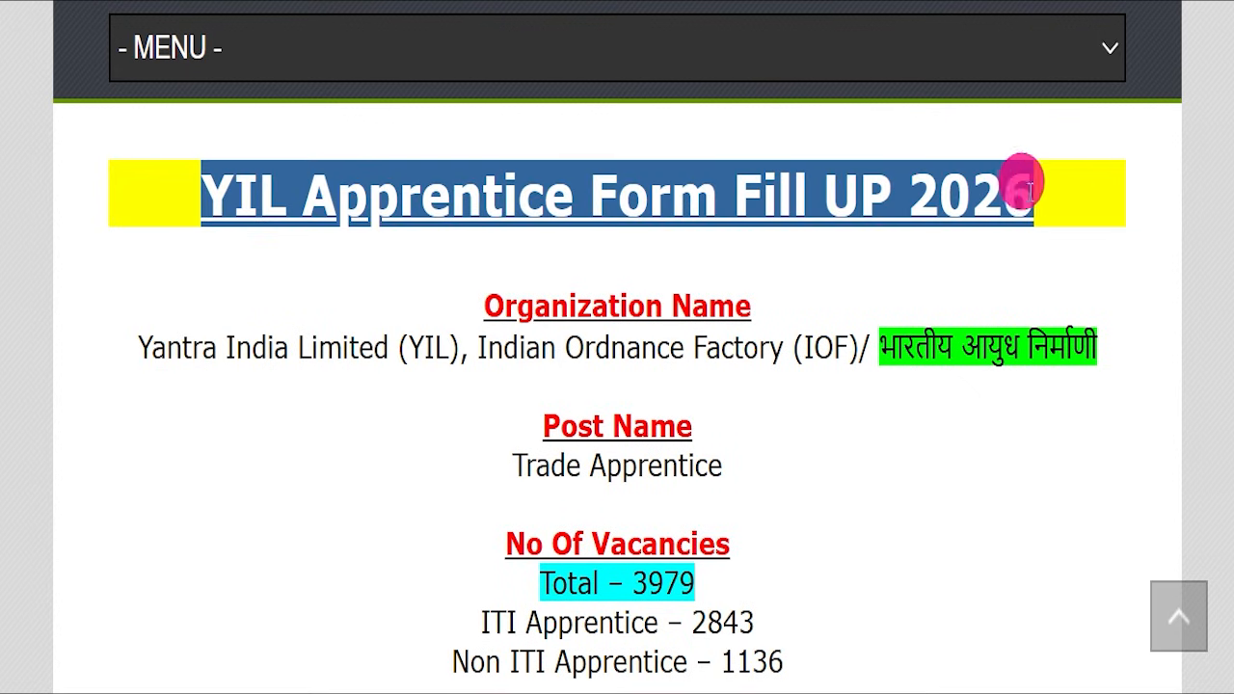
left_click(926, 253)
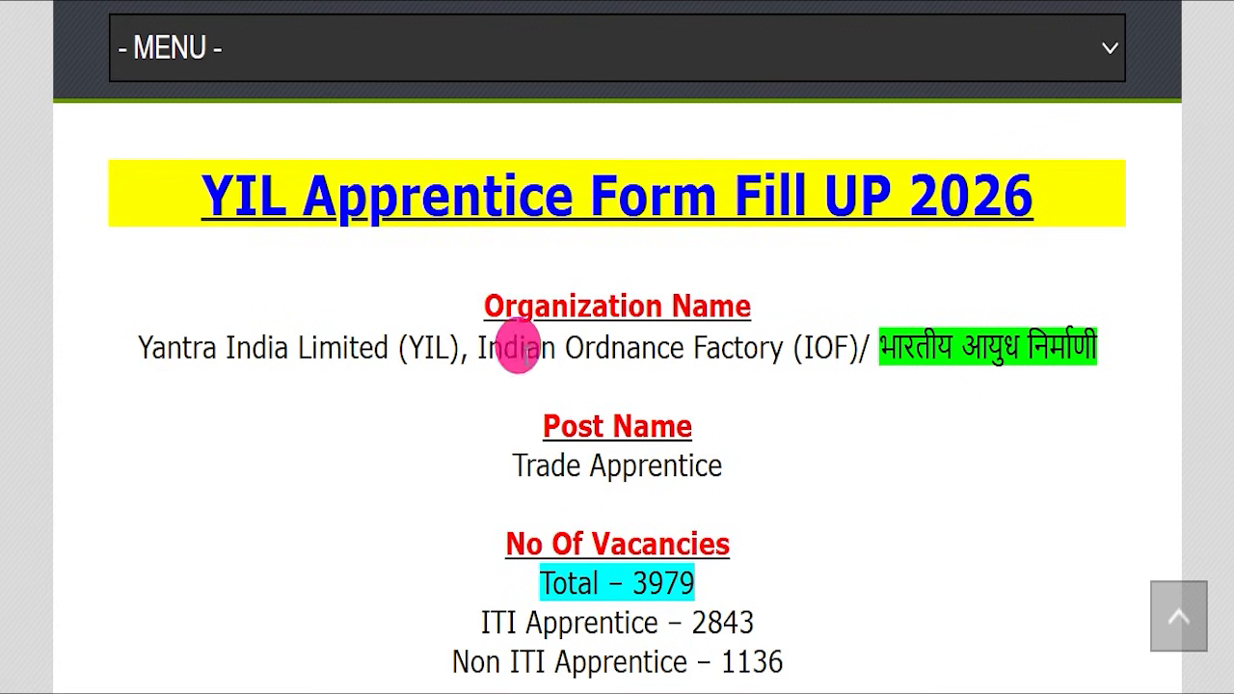
scroll(472, 357, "up", 5)
scroll(489, 374, "up", 5)
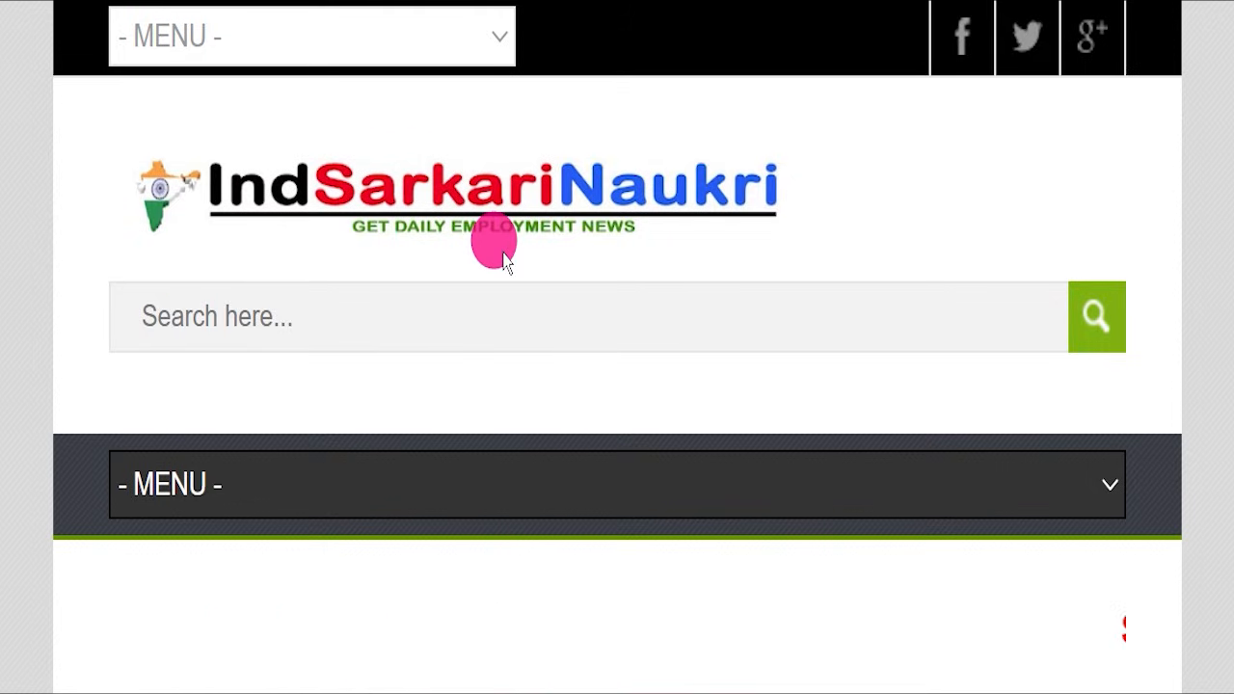
scroll(503, 268, "down", 10)
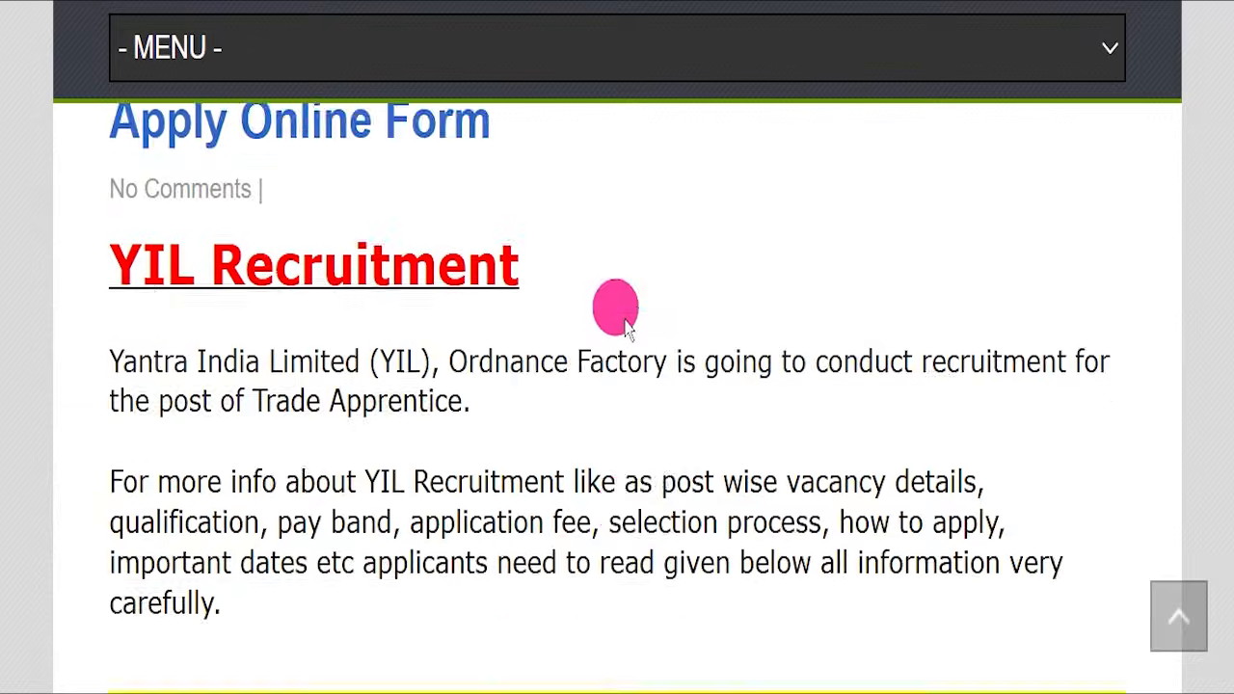
scroll(636, 321, "down", 1)
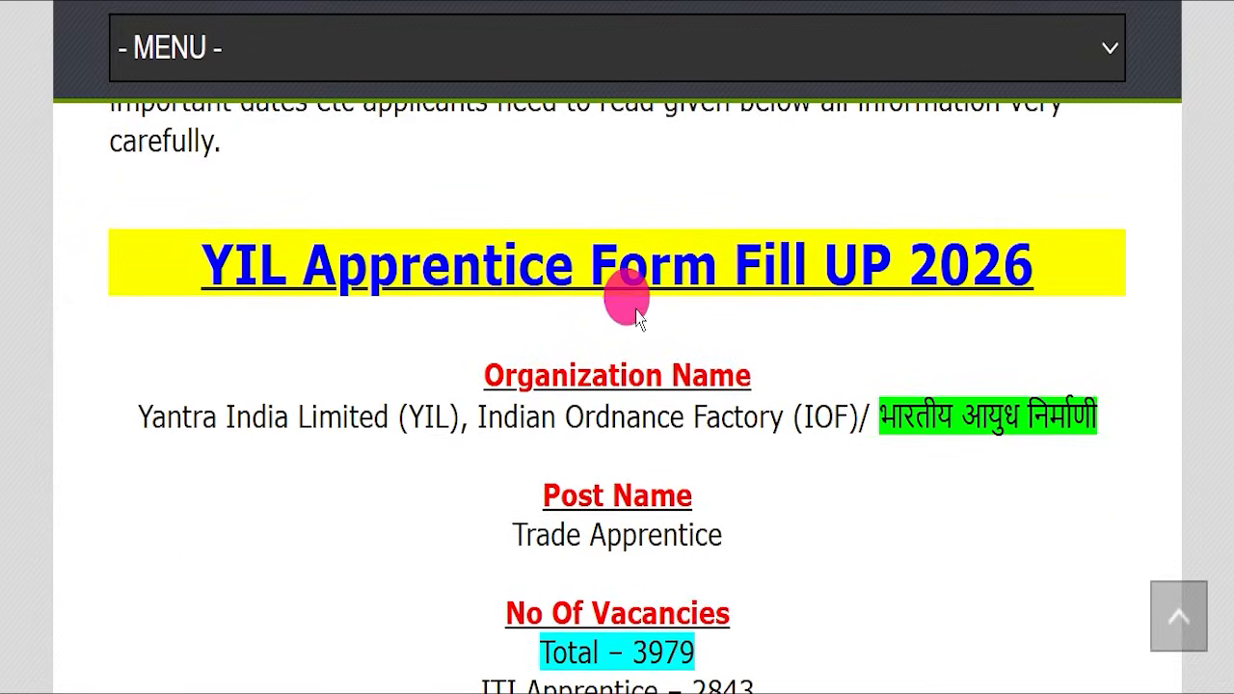
scroll(636, 318, "down", 1)
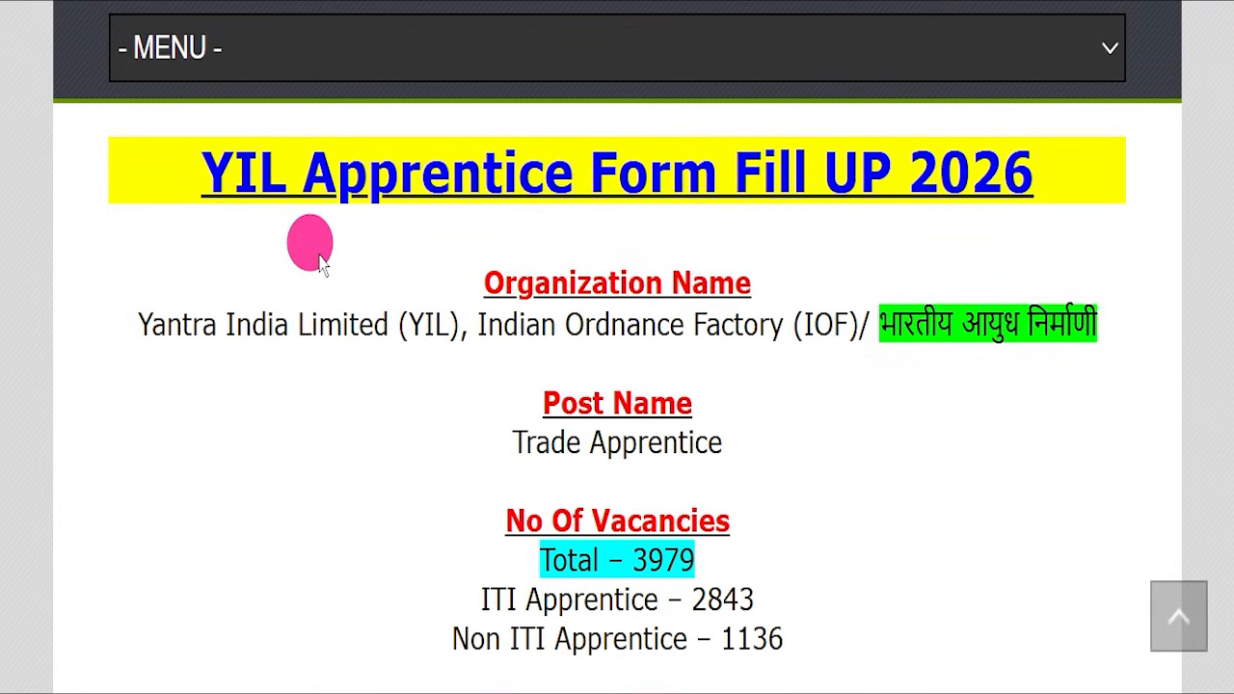
- Highlight the article's "YIL Apprentice Form Fill UP 2026" heading and the English and Hindi organization names while reading
left_click_drag(116, 151, 1096, 168)
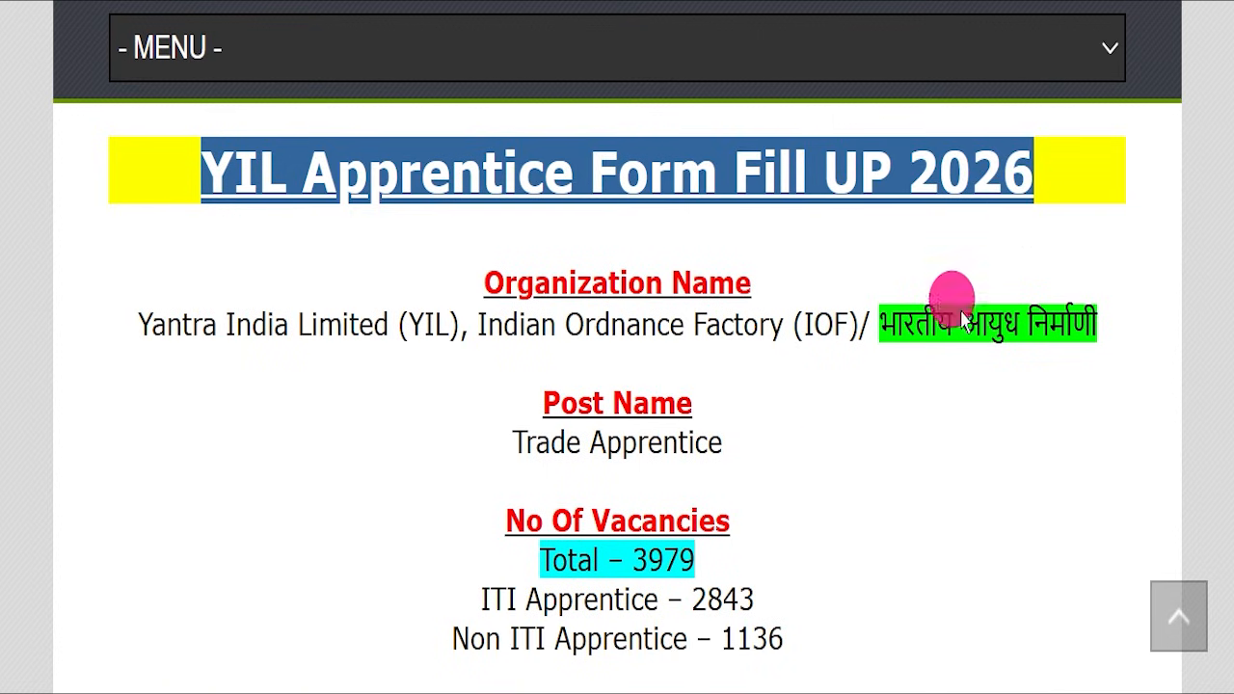
left_click_drag(139, 324, 779, 307)
left_click_drag(873, 325, 1083, 283)
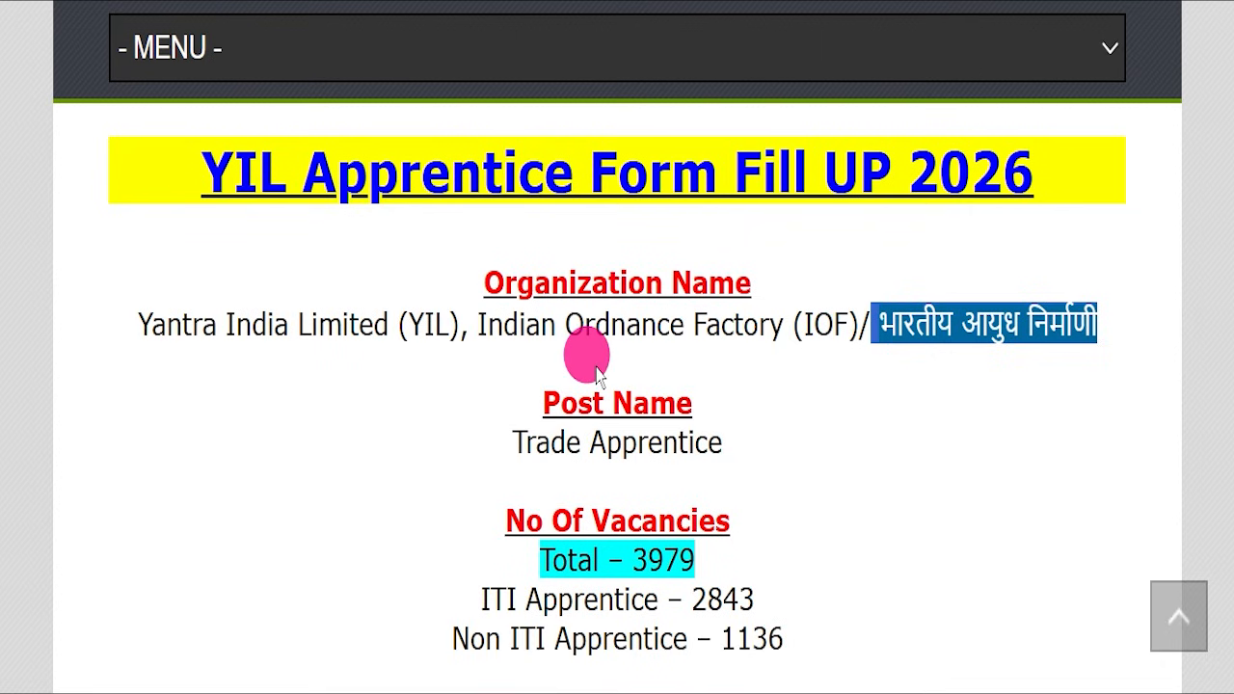
left_click(807, 430)
- Highlight the total number of vacancies and the last date for applying online in the article
scroll(810, 417, "down", 1)
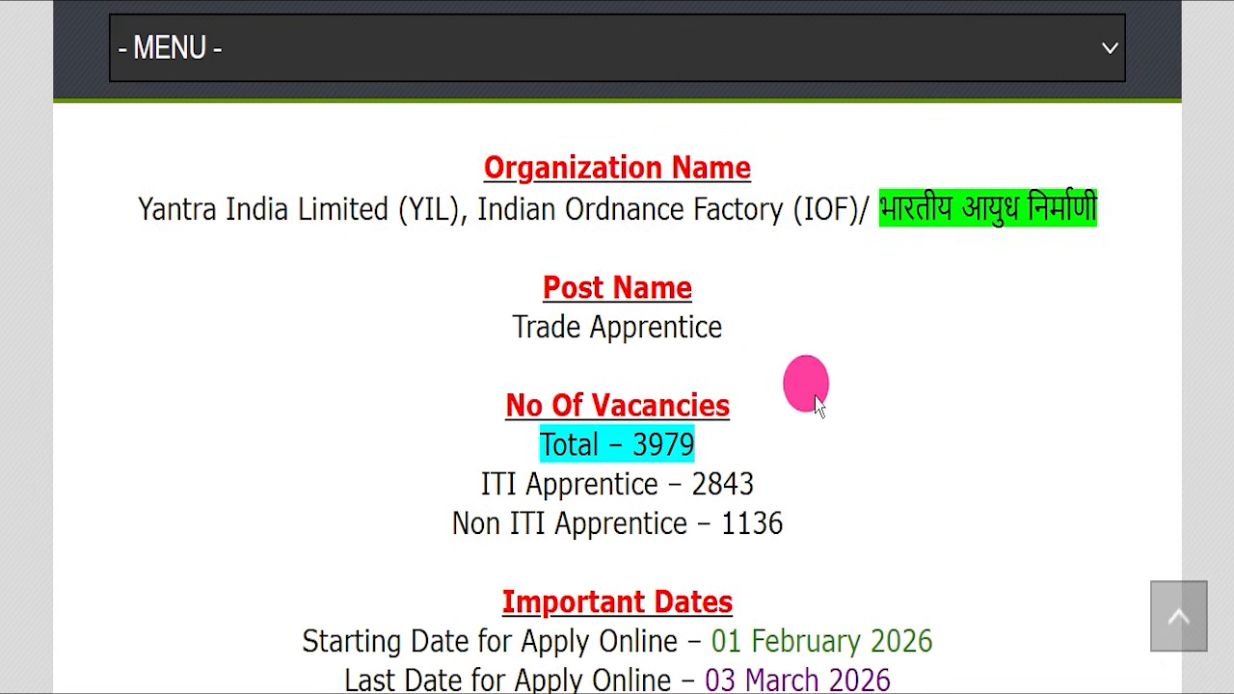
left_click_drag(487, 444, 766, 441)
scroll(801, 425, "down", 2)
scroll(829, 405, "down", 1)
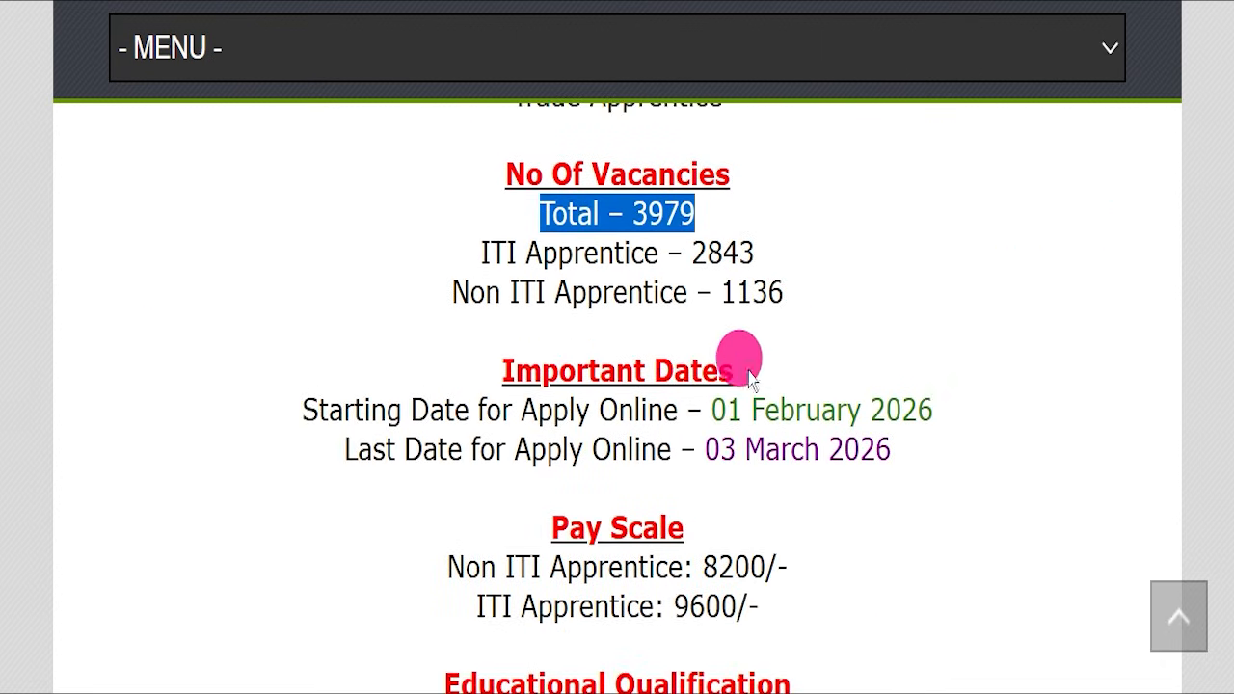
left_click_drag(332, 450, 913, 444)
scroll(772, 385, "down", 2)
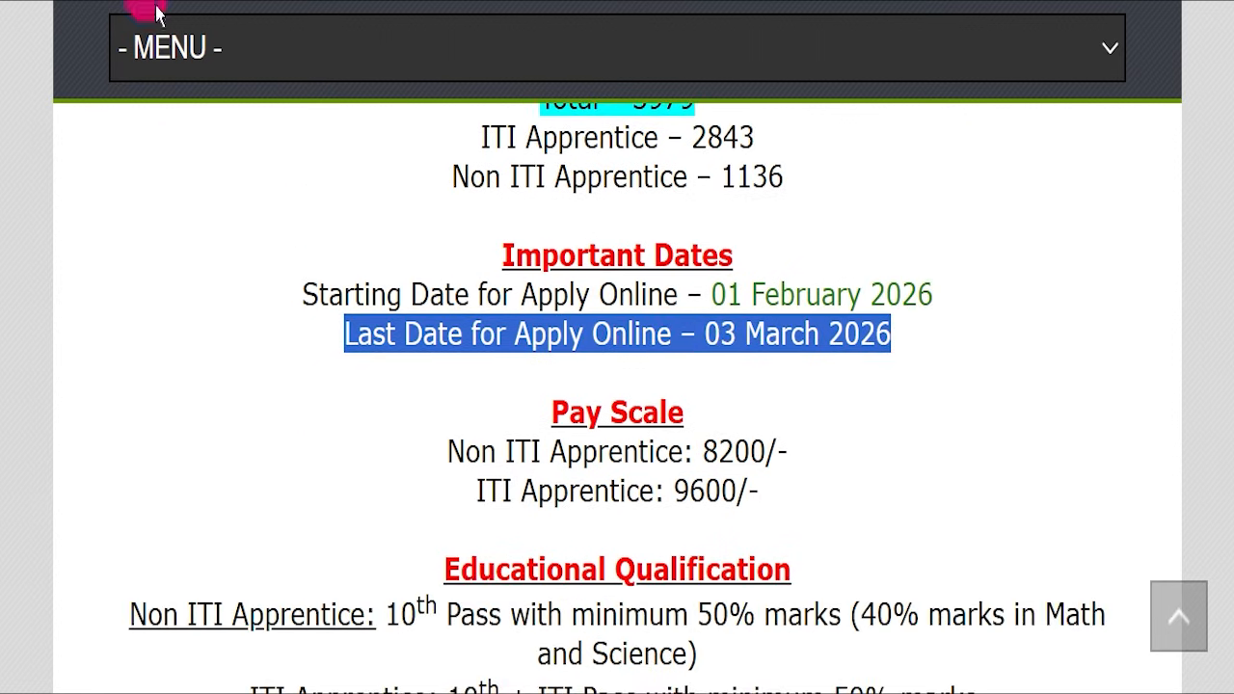
- Highlight the Educational Qualification heading and the Non ITI and ITI Apprentice requirements while reading
scroll(415, 376, "down", 4)
left_click_drag(445, 339, 790, 328)
left_click_drag(385, 384, 581, 386)
left_click_drag(256, 469, 367, 469)
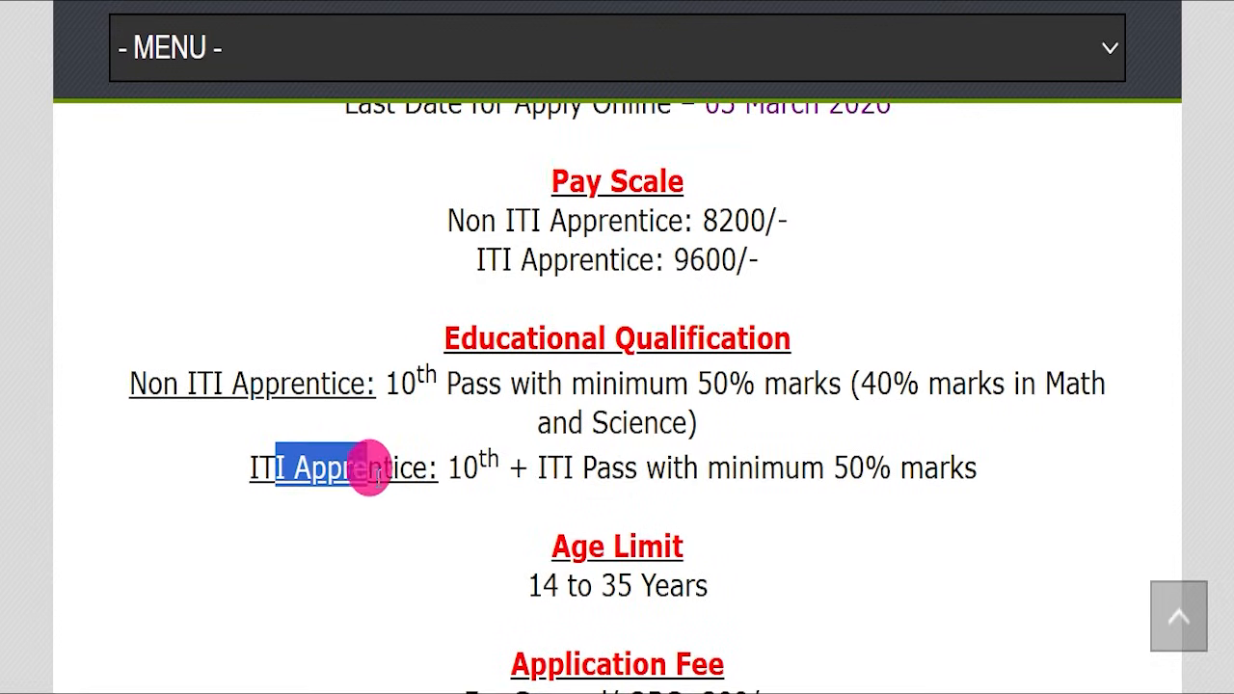
left_click_drag(463, 469, 548, 467)
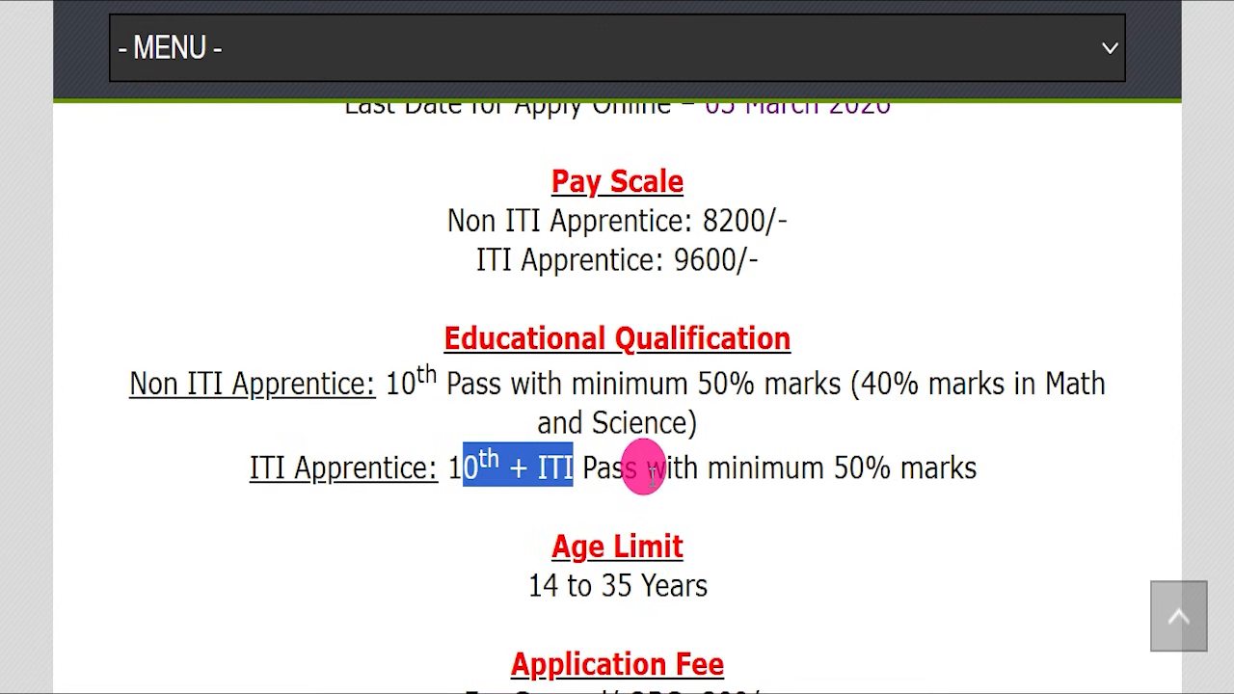
- Read the age limit and highlight the application fee for each category and the online payment mode
scroll(703, 399, "down", 3)
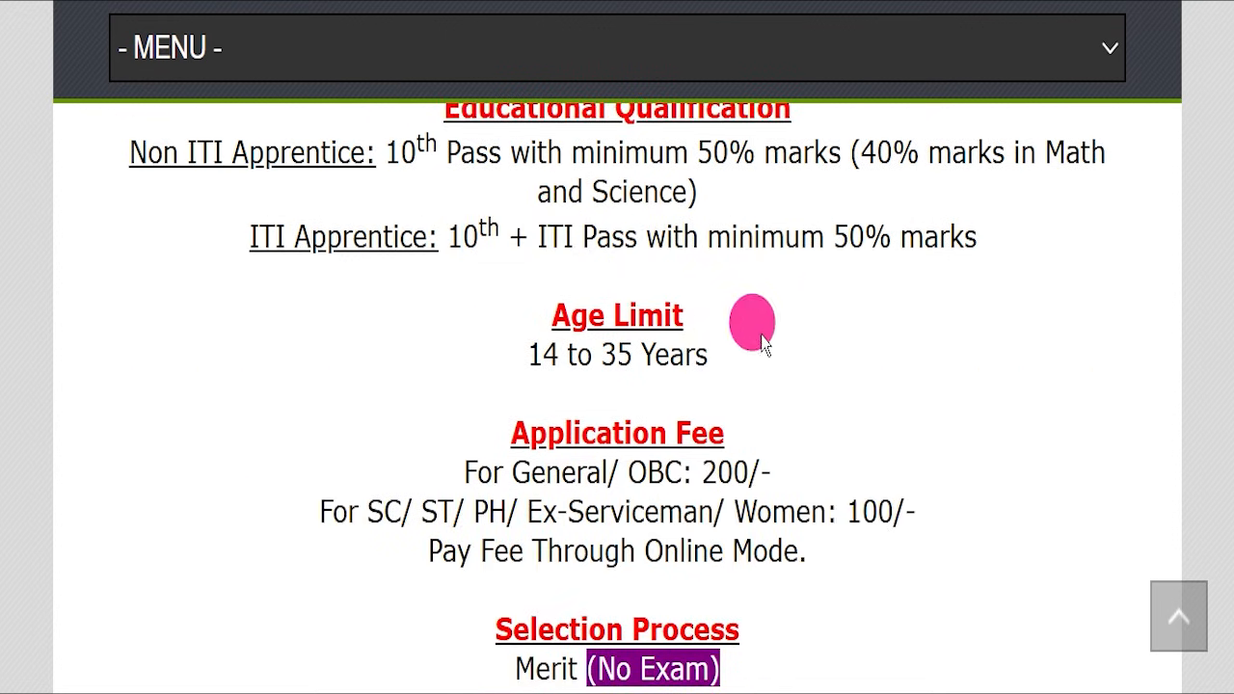
triple_click(761, 334)
left_click_drag(437, 487, 854, 468)
left_click_drag(311, 513, 926, 513)
left_click_drag(644, 554, 785, 565)
- Highlight the selection process, apply mode and job location entries in the article
scroll(531, 358, "down", 4)
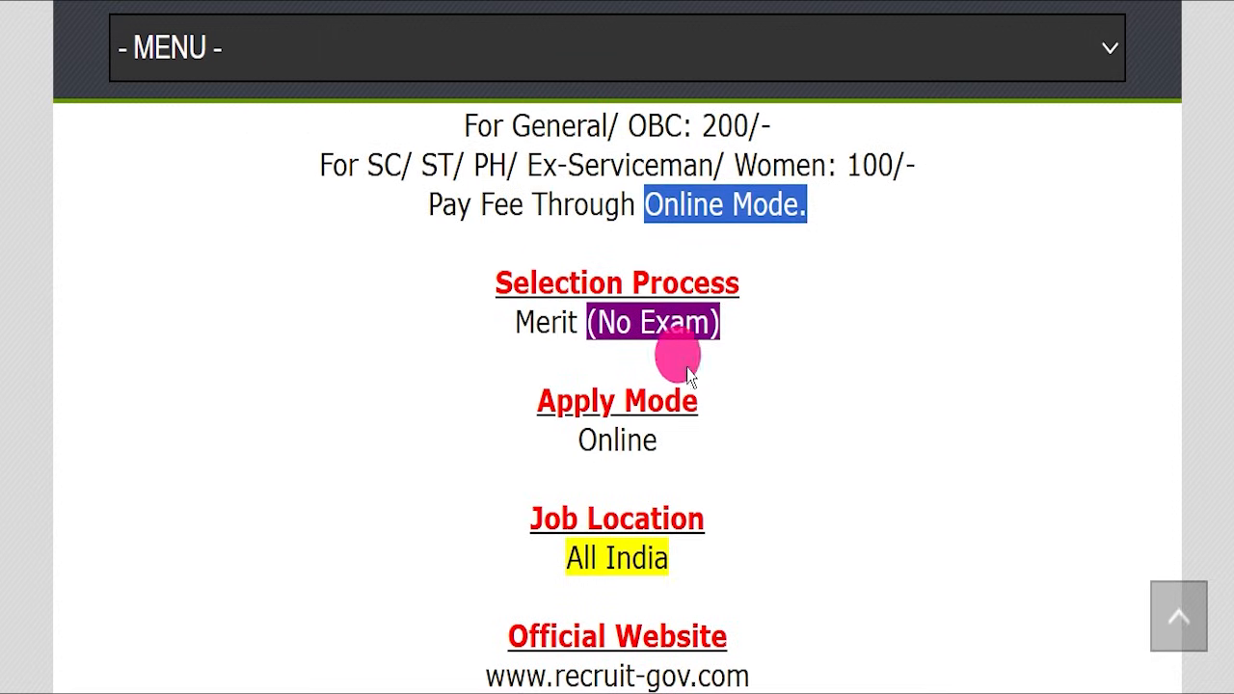
left_click_drag(471, 310, 831, 321)
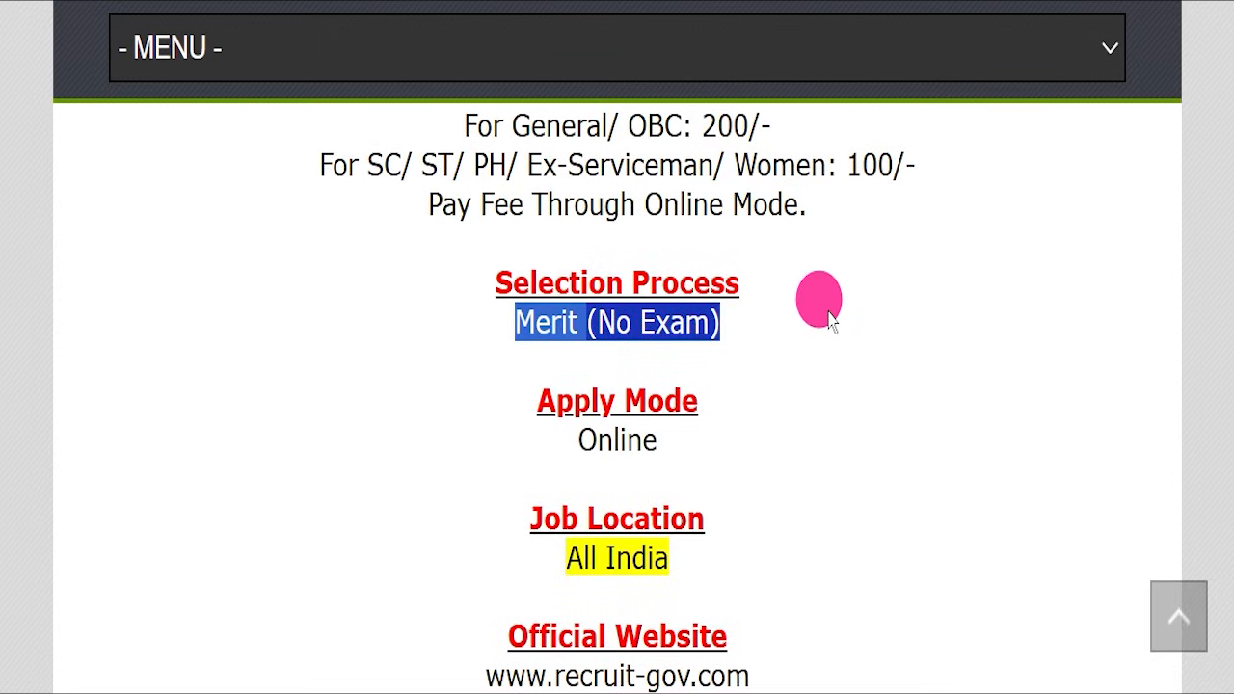
left_click_drag(501, 442, 737, 449)
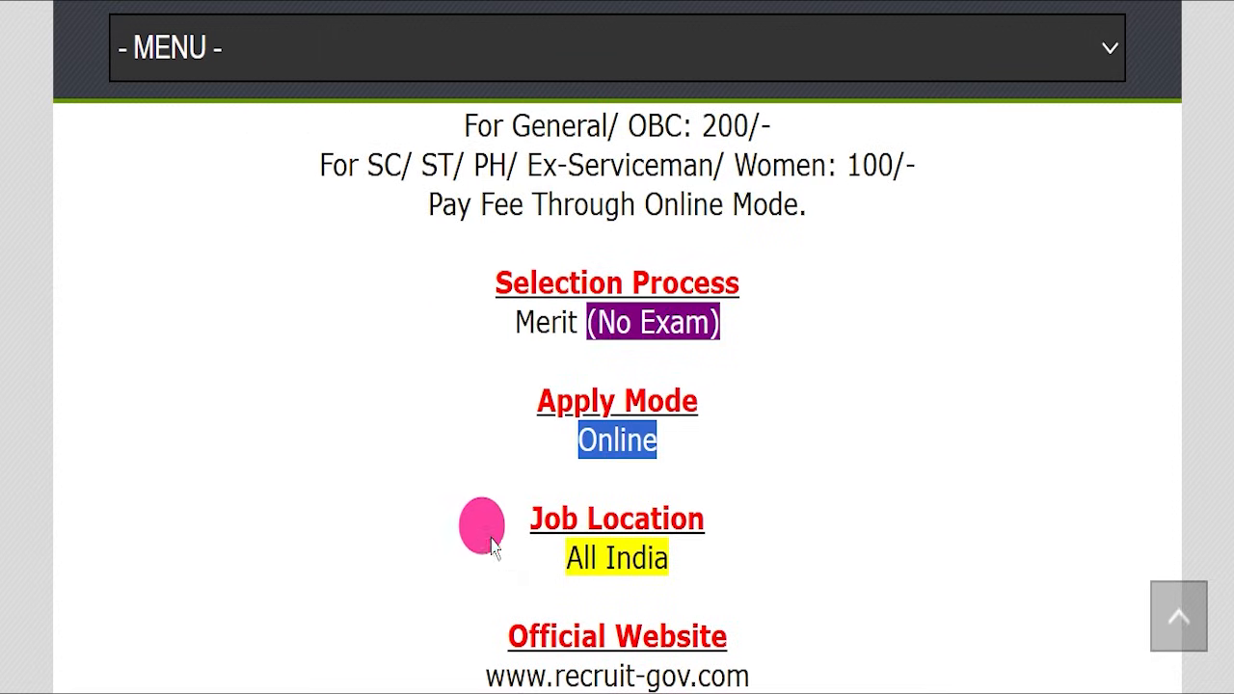
left_click_drag(492, 546, 730, 525)
- Highlight the official website address and the Official Notification Pdf entry among the important links
scroll(730, 526, "down", 4)
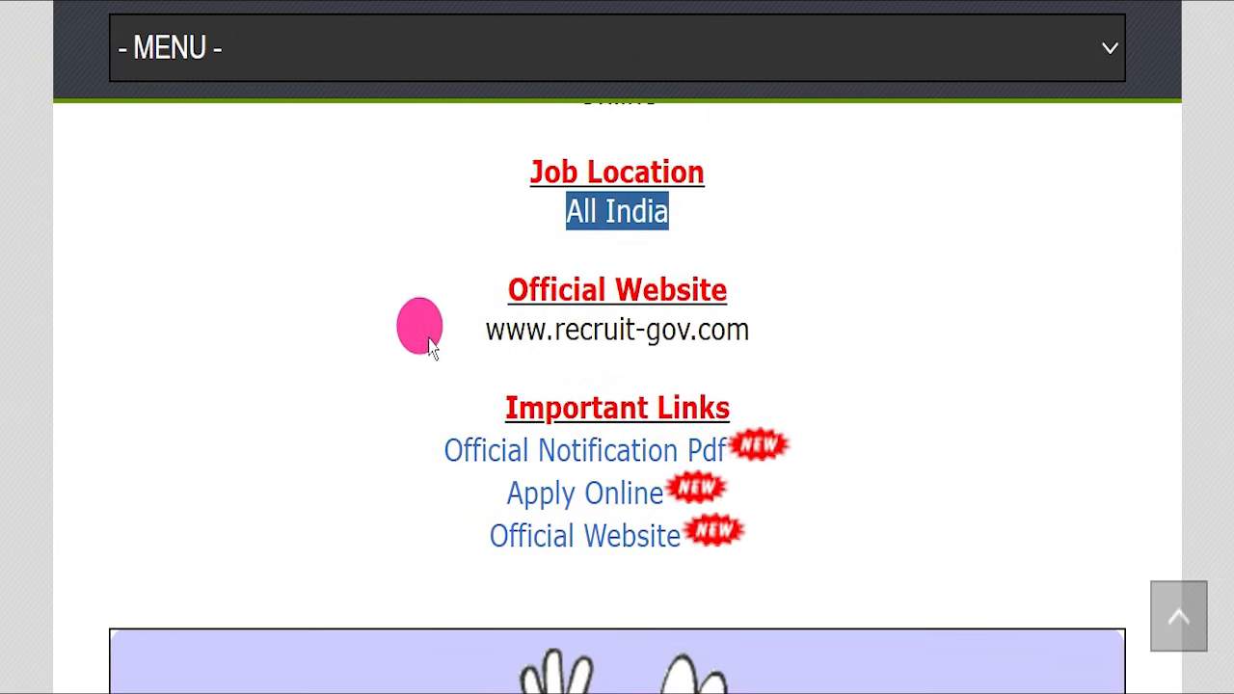
left_click_drag(484, 330, 778, 328)
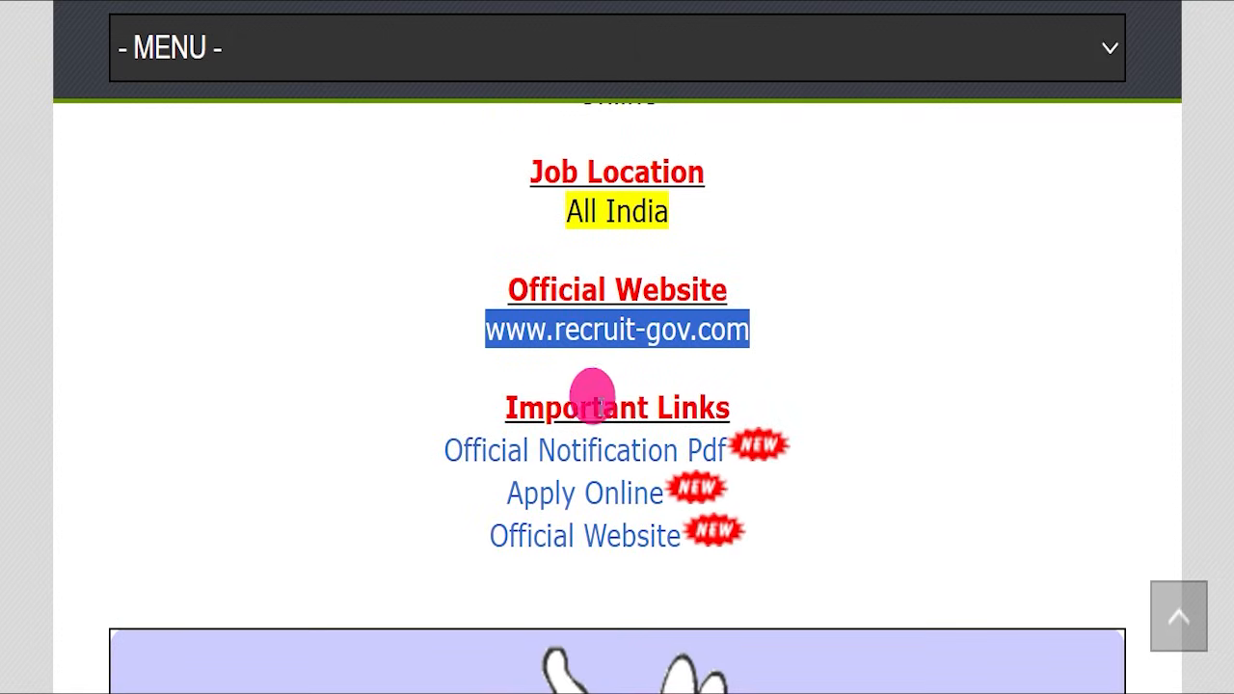
scroll(531, 376, "down", 1)
left_click_drag(441, 272, 736, 413)
left_click(824, 429)
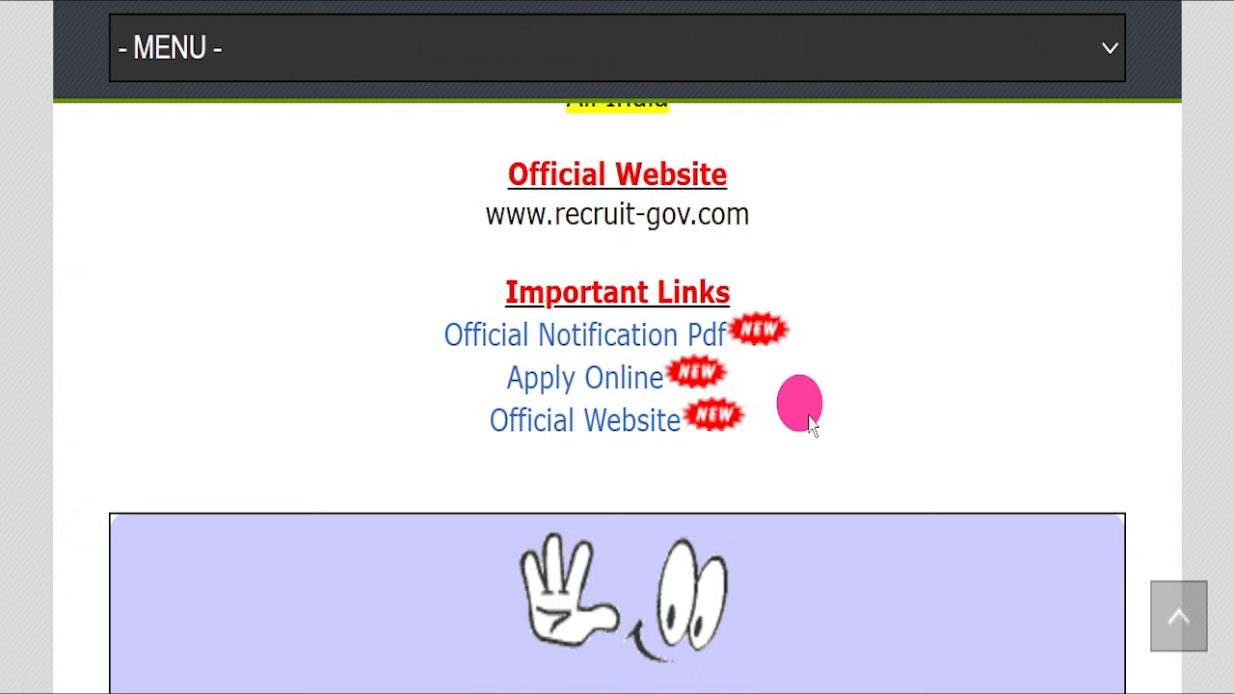
left_click_drag(380, 334, 713, 325)
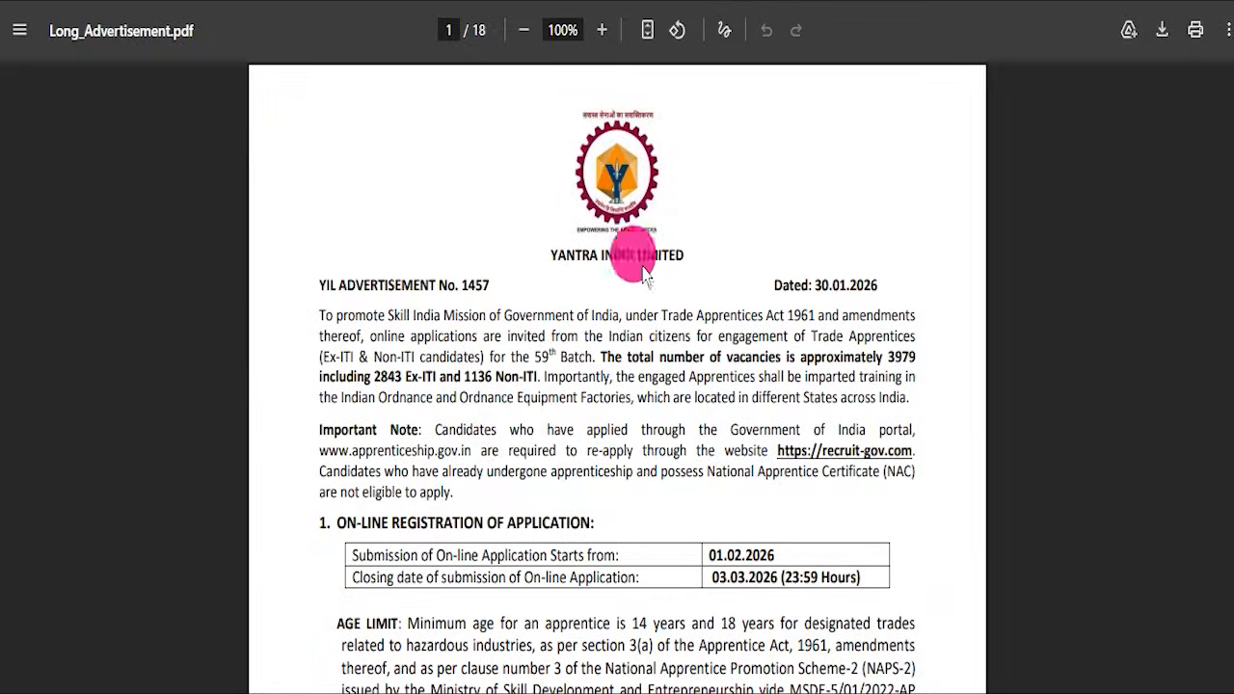
- Read the age limit, essential qualification and vacancy details sections in Long_Advertisement.pdf
scroll(569, 328, "down", 2)
scroll(568, 369, "down", 14)
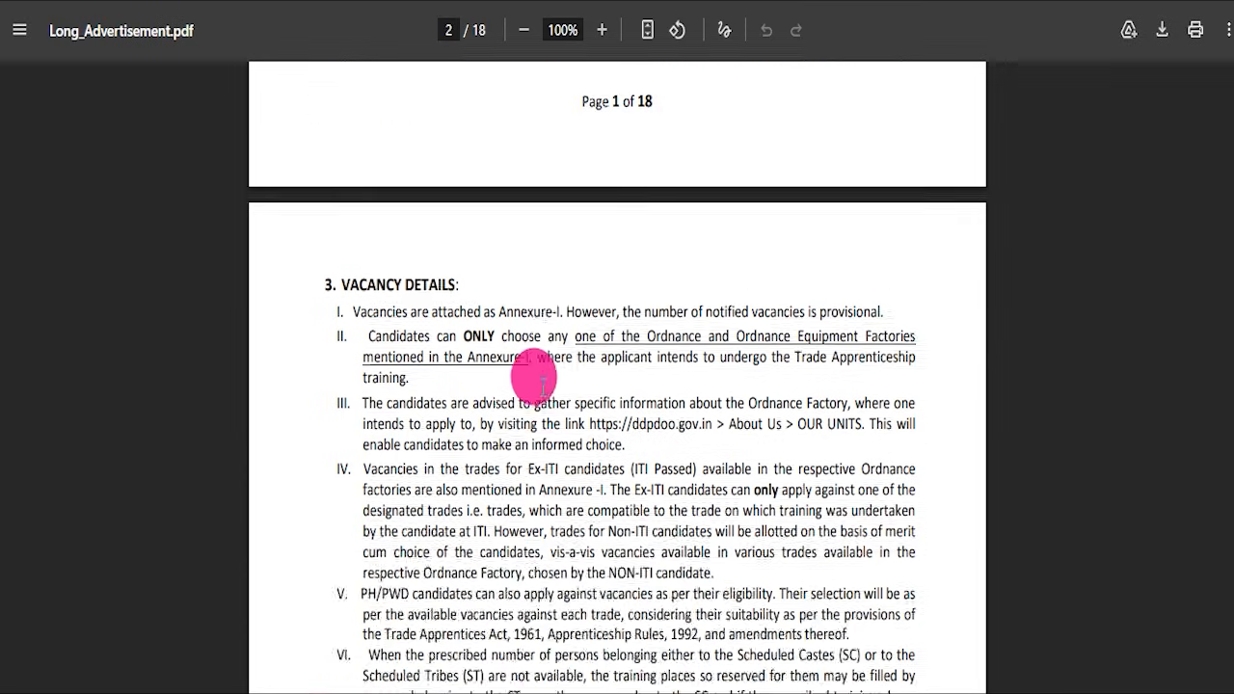
scroll(542, 372, "up", 8)
scroll(540, 371, "up", 6)
scroll(521, 357, "down", 5)
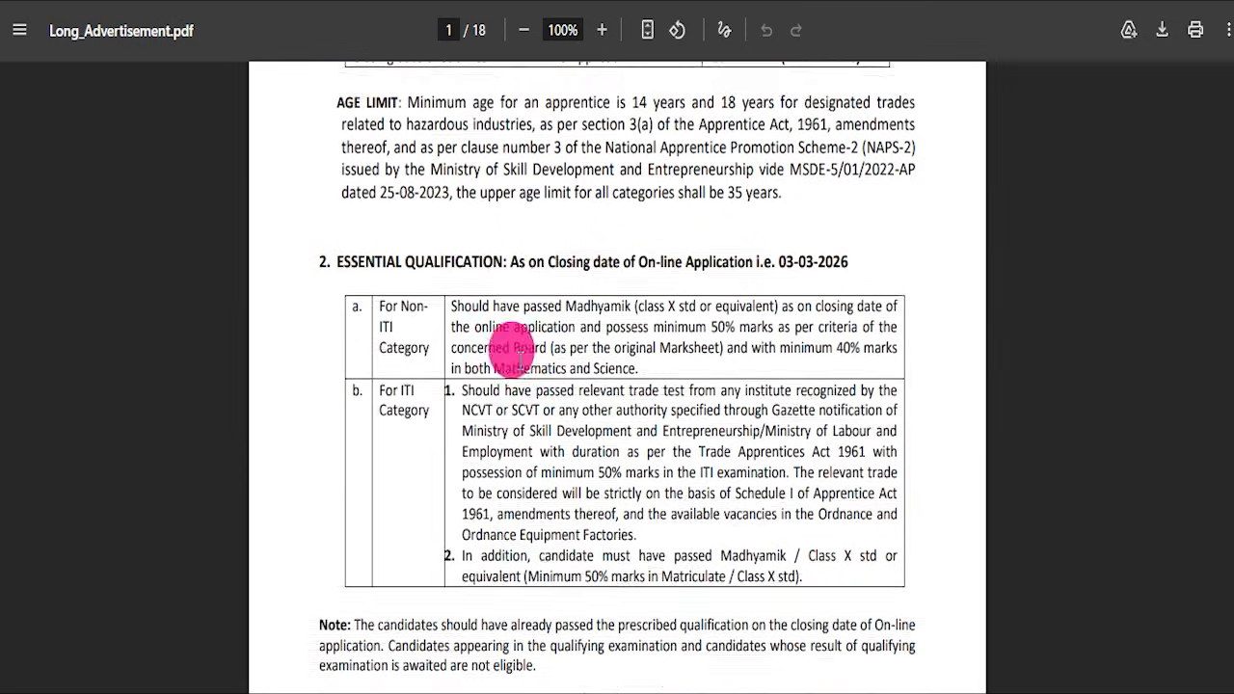
scroll(668, 426, "down", 15)
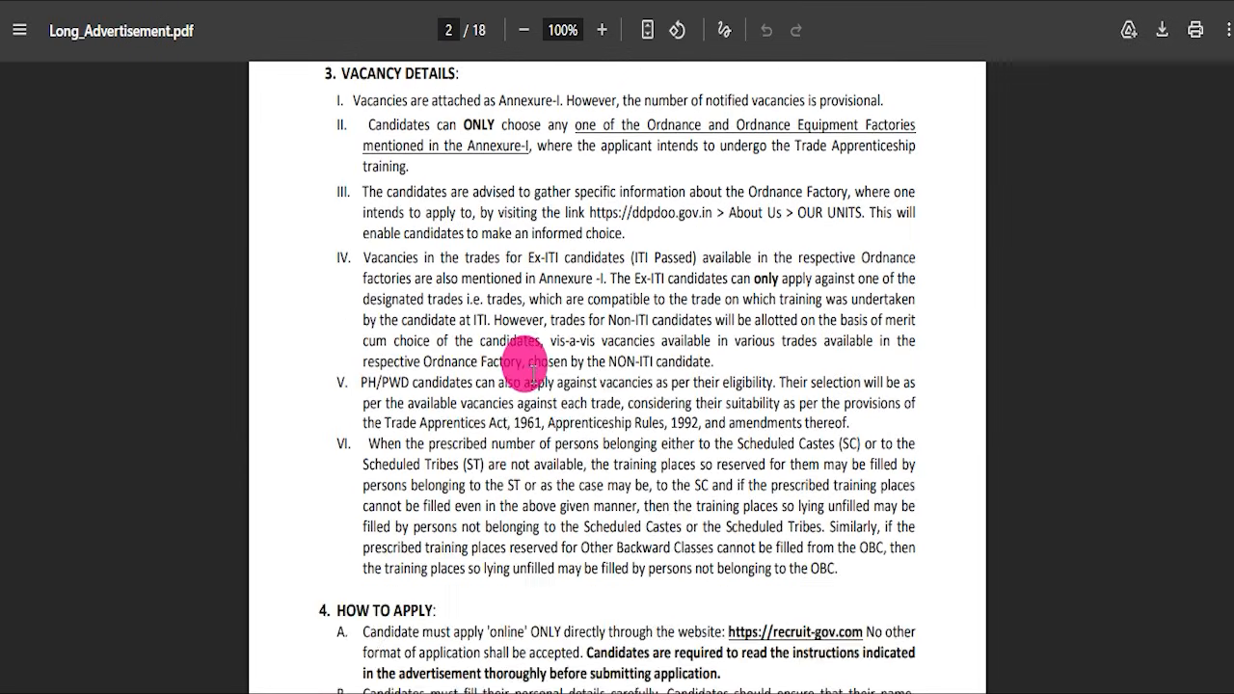
- Look through the accepted identity and address proofs and the factory-wise trade vacancy tables in the advertisement
scroll(537, 390, "down", 7)
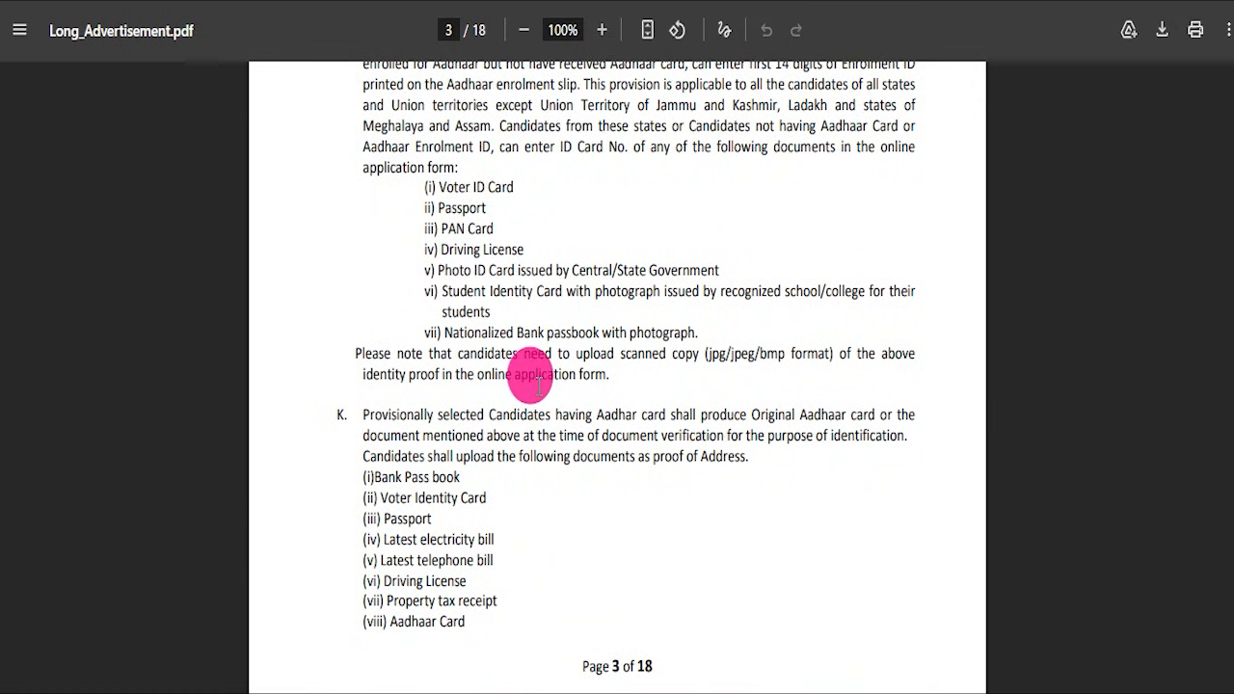
scroll(538, 381, "down", 20)
scroll(538, 405, "down", 20)
scroll(545, 398, "up", 2)
scroll(546, 397, "down", 20)
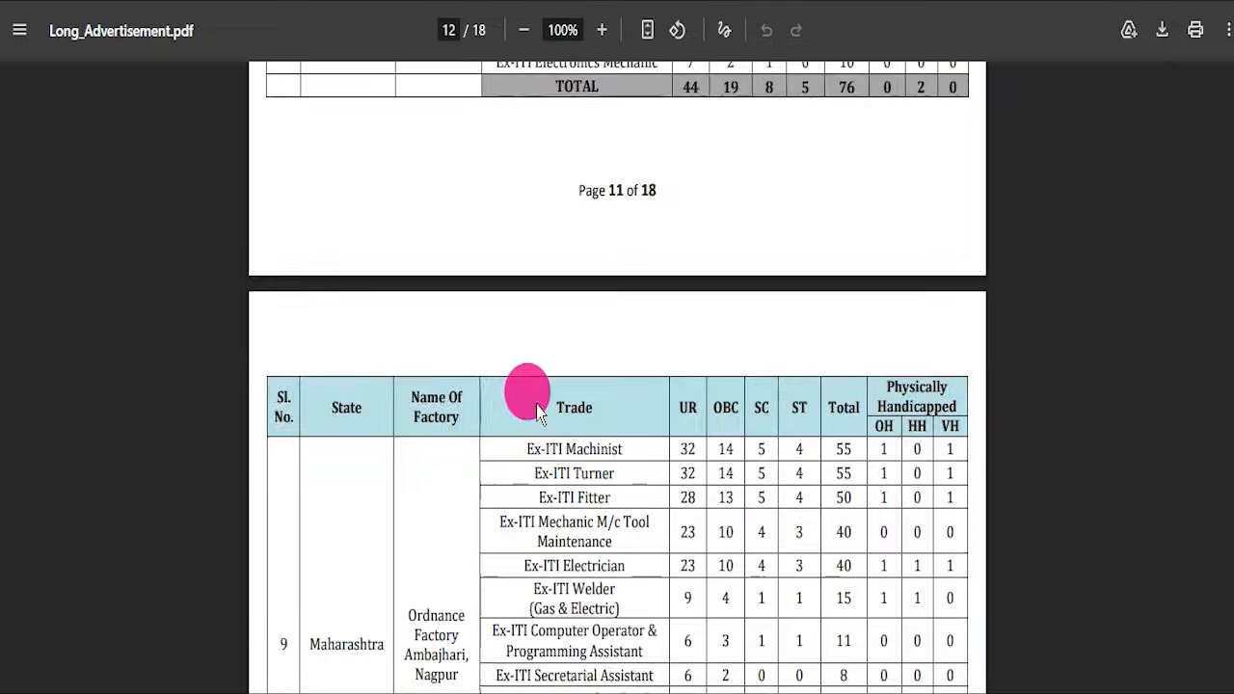
- Look through the remaining vacancy tables in Long_Advertisement.pdf and return to the first page to highlight the Non-ITI vacancy statement
scroll(538, 410, "down", 20)
scroll(529, 410, "down", 20)
mouse_move(1231, 625)
left_mouse_down()
mouse_move(1227, 639)
mouse_move(1231, 93)
left_mouse_up()
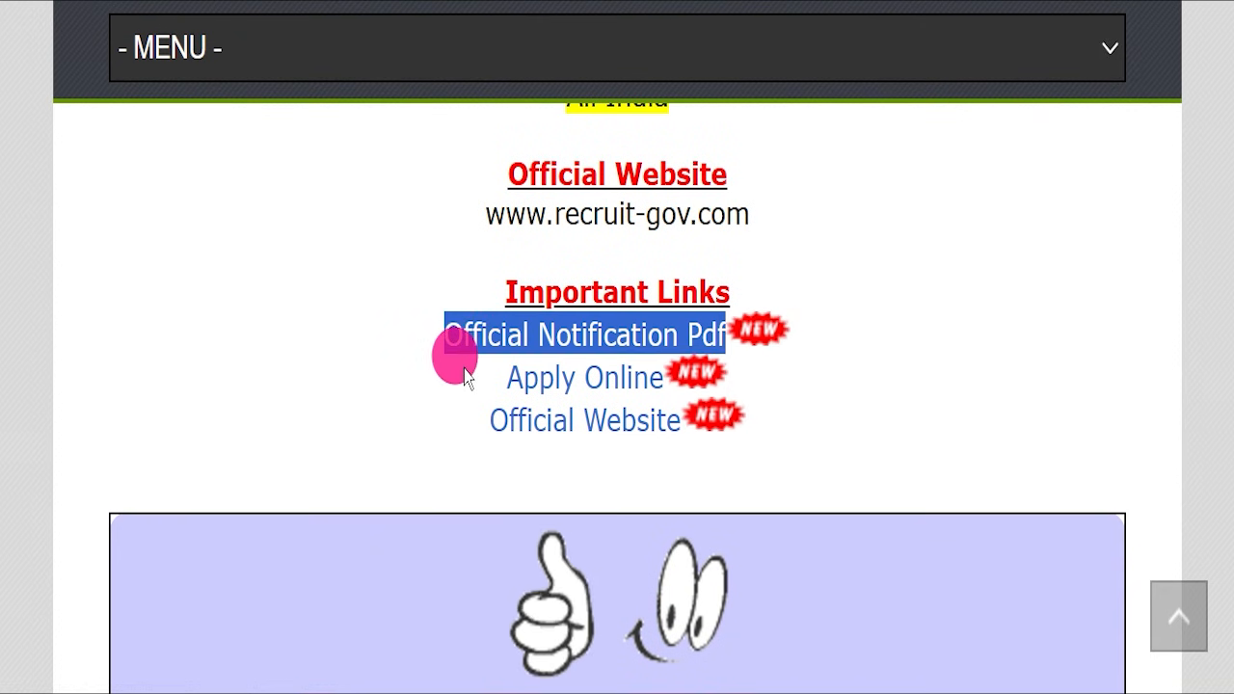
left_click_drag(505, 378, 666, 376)
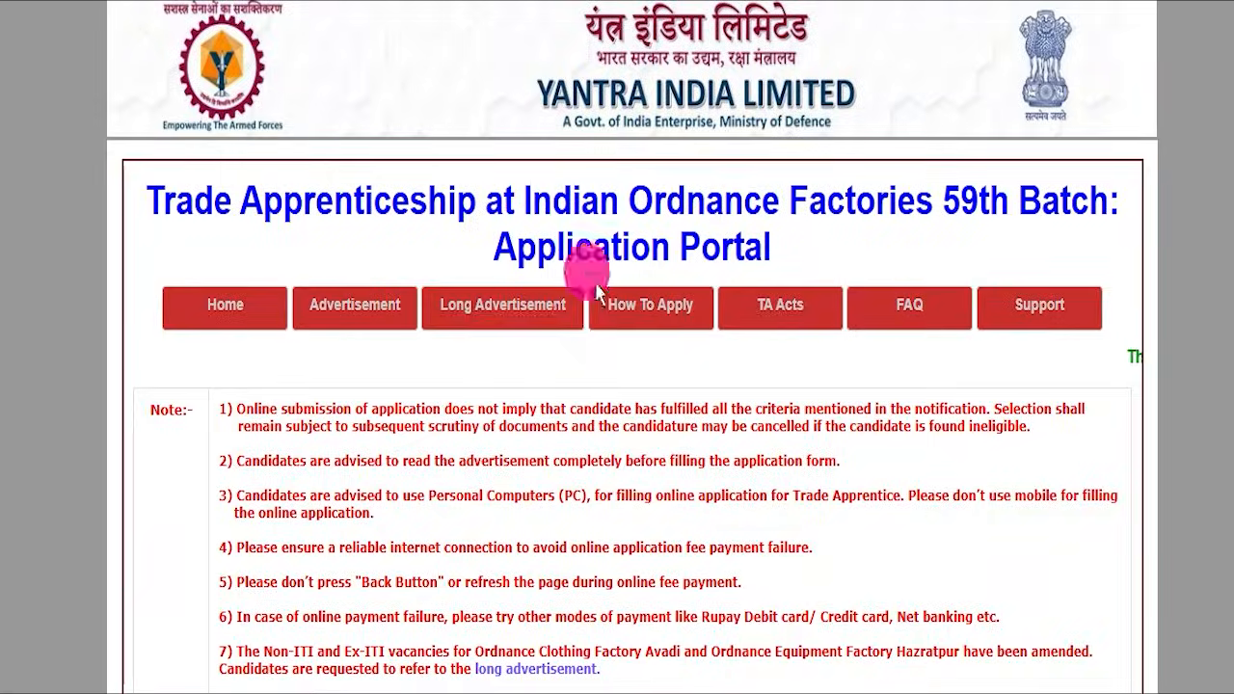
- Read the notes, application dates, age limit, online registration steps and fee instructions on the Trade Apprenticeship Application Portal
scroll(579, 344, "down", 4)
scroll(586, 367, "up", 3)
scroll(588, 368, "down", 3)
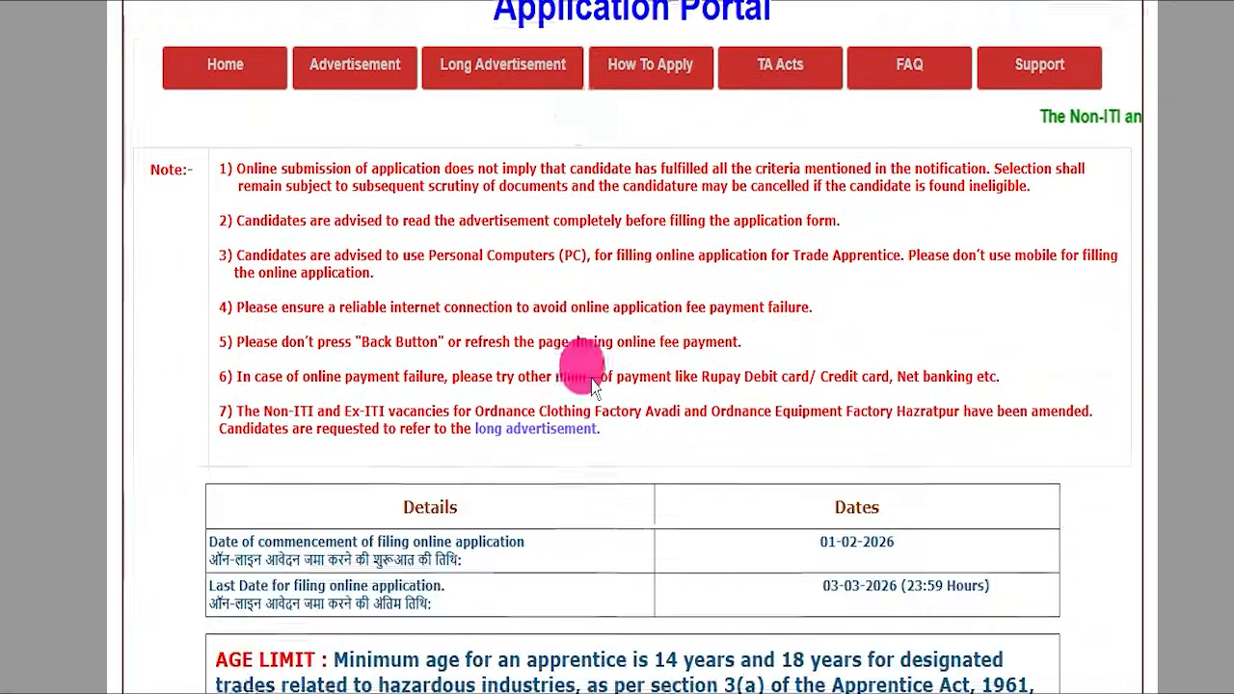
scroll(598, 370, "up", 3)
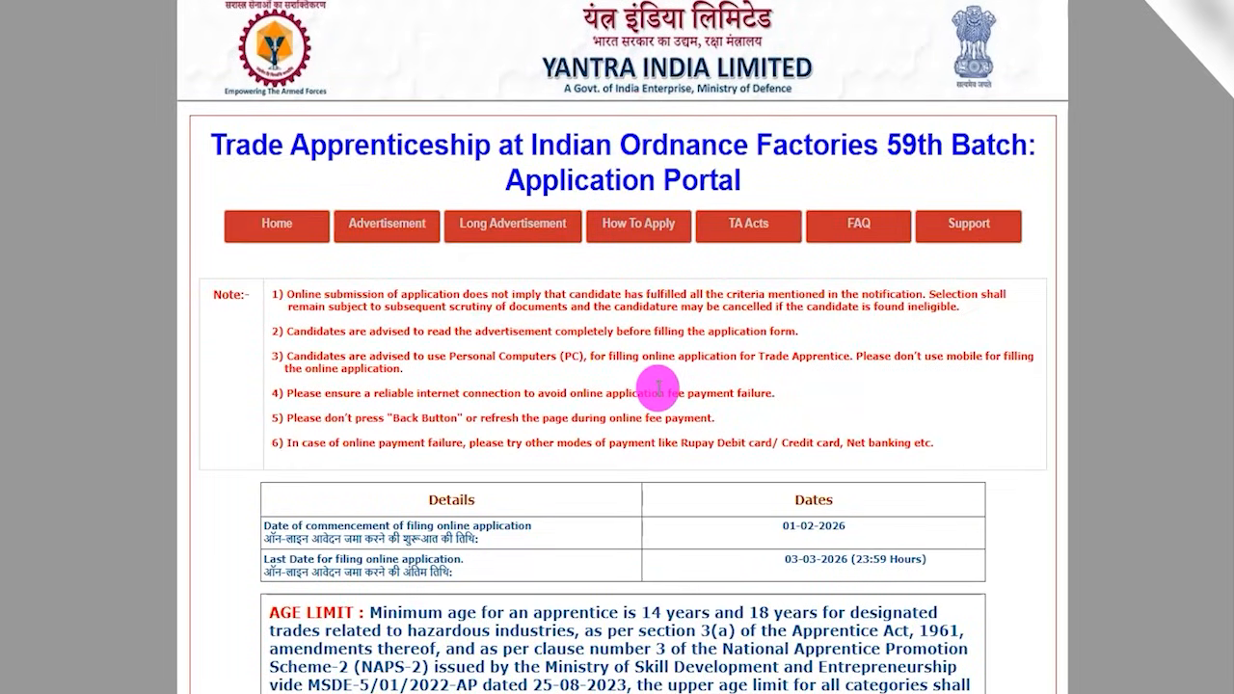
scroll(659, 386, "down", 5)
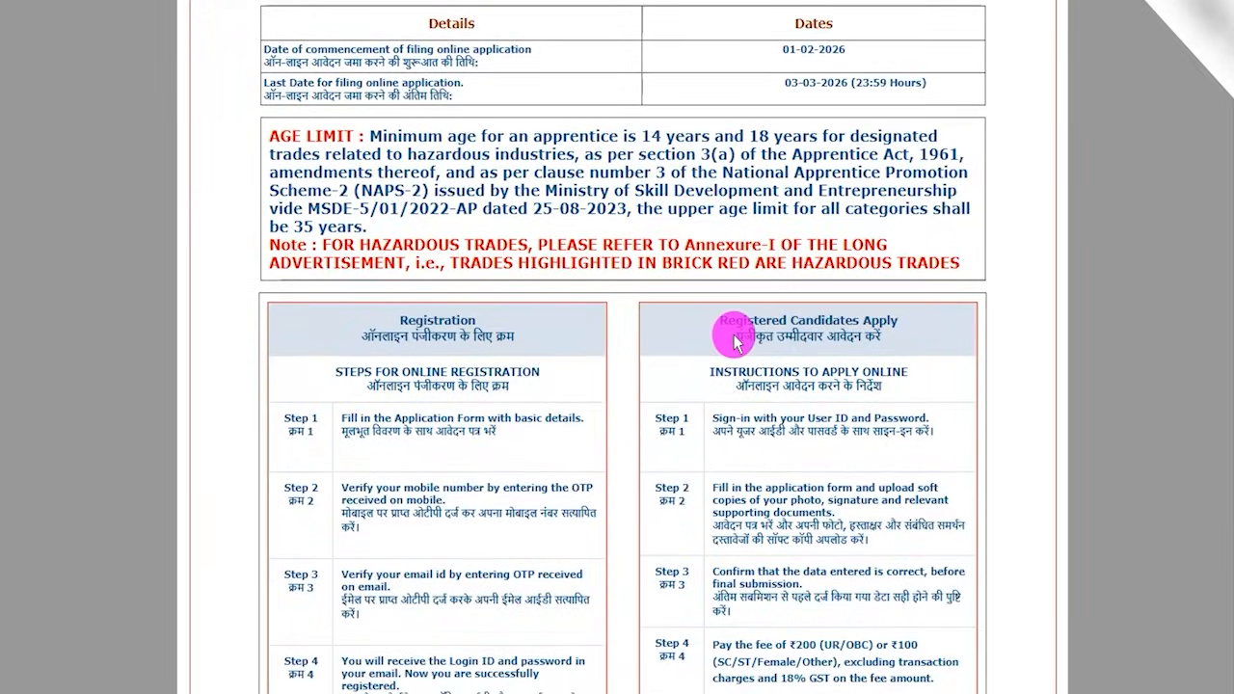
scroll(618, 345, "down", 4)
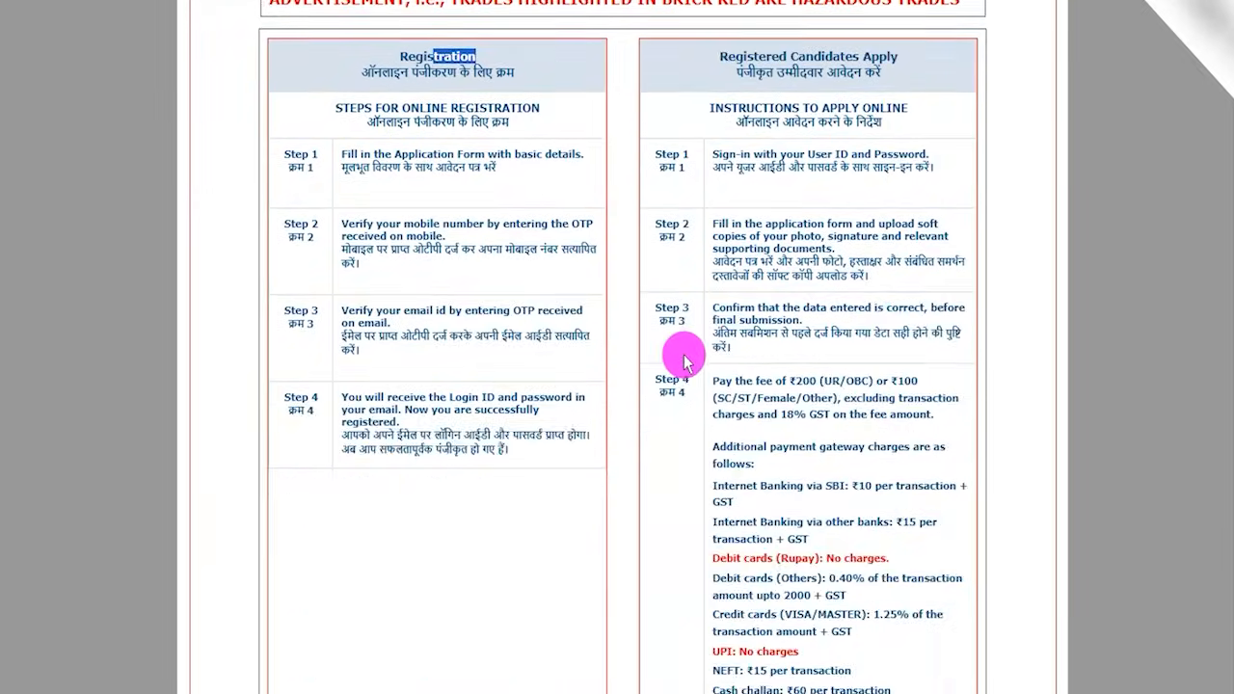
scroll(683, 361, "down", 3)
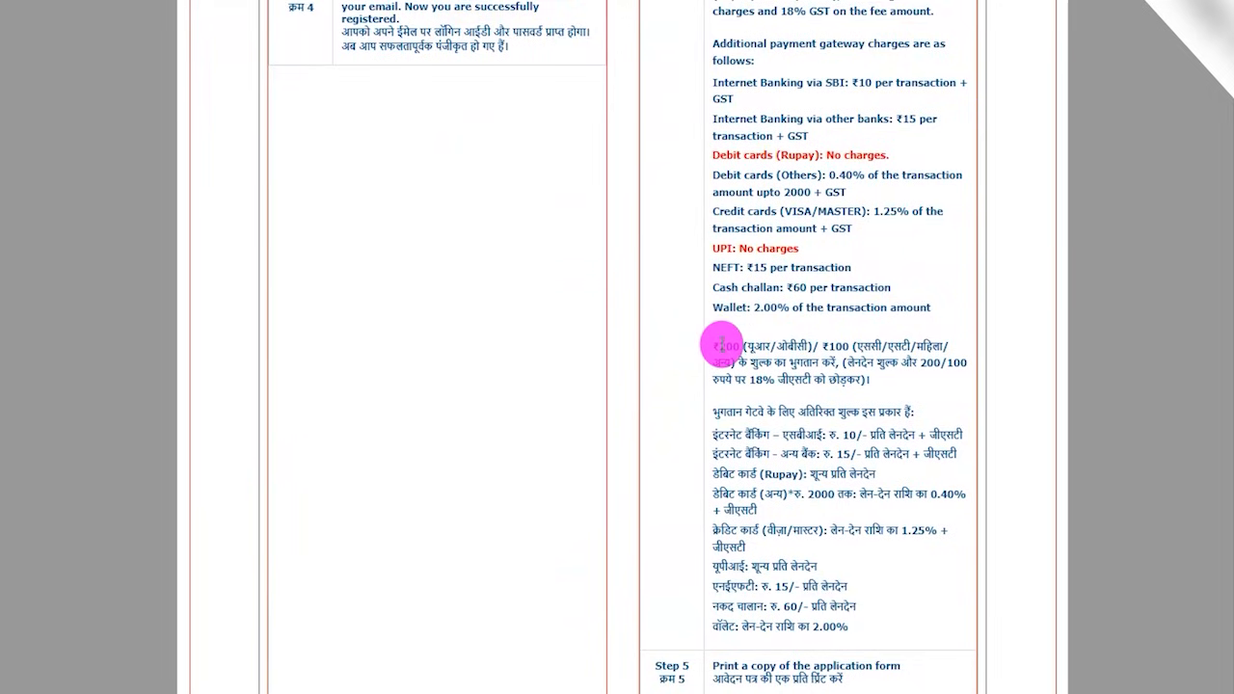
scroll(723, 345, "down", 3)
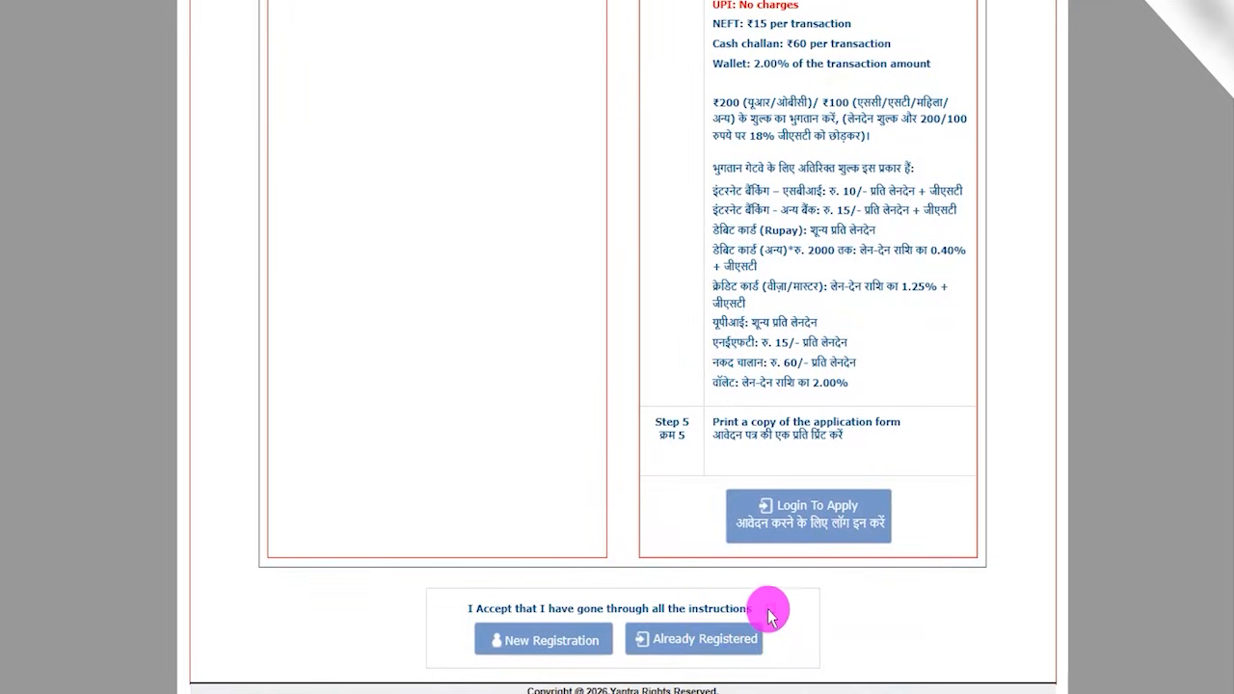
- Open the login page for already registered candidates and mark the Registration Id, Password and Security Code fields and the Login button
left_click(719, 645)
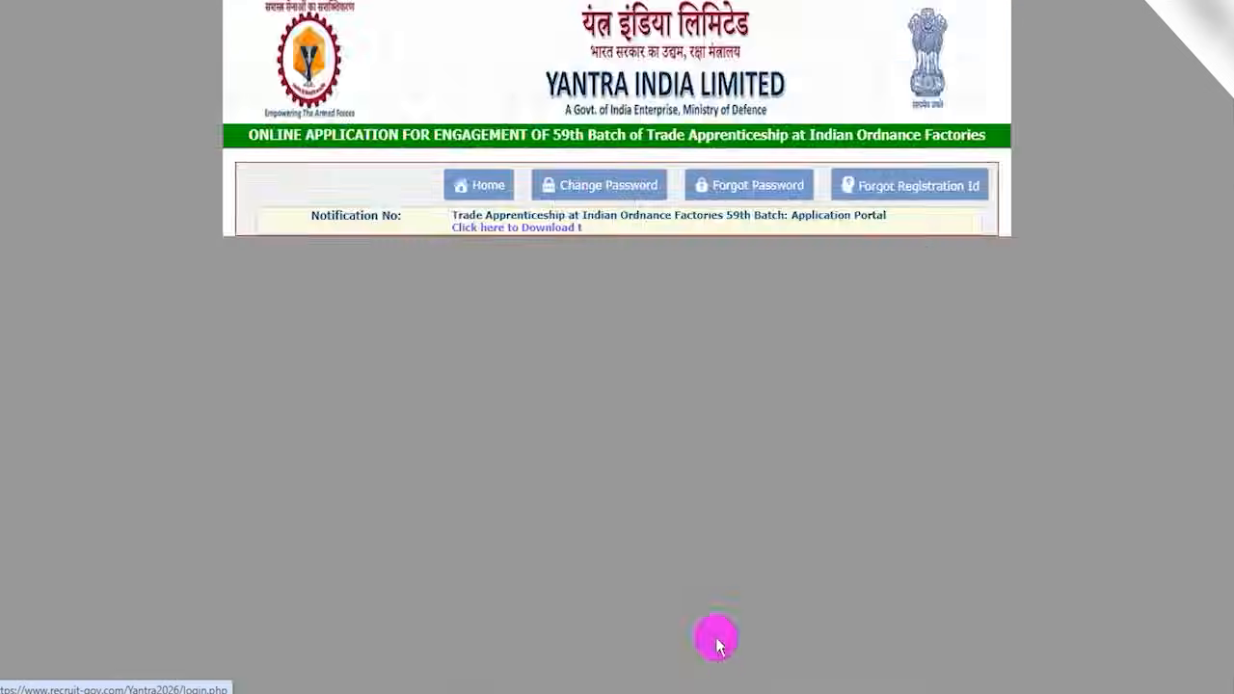
left_click(610, 339)
left_click(594, 135)
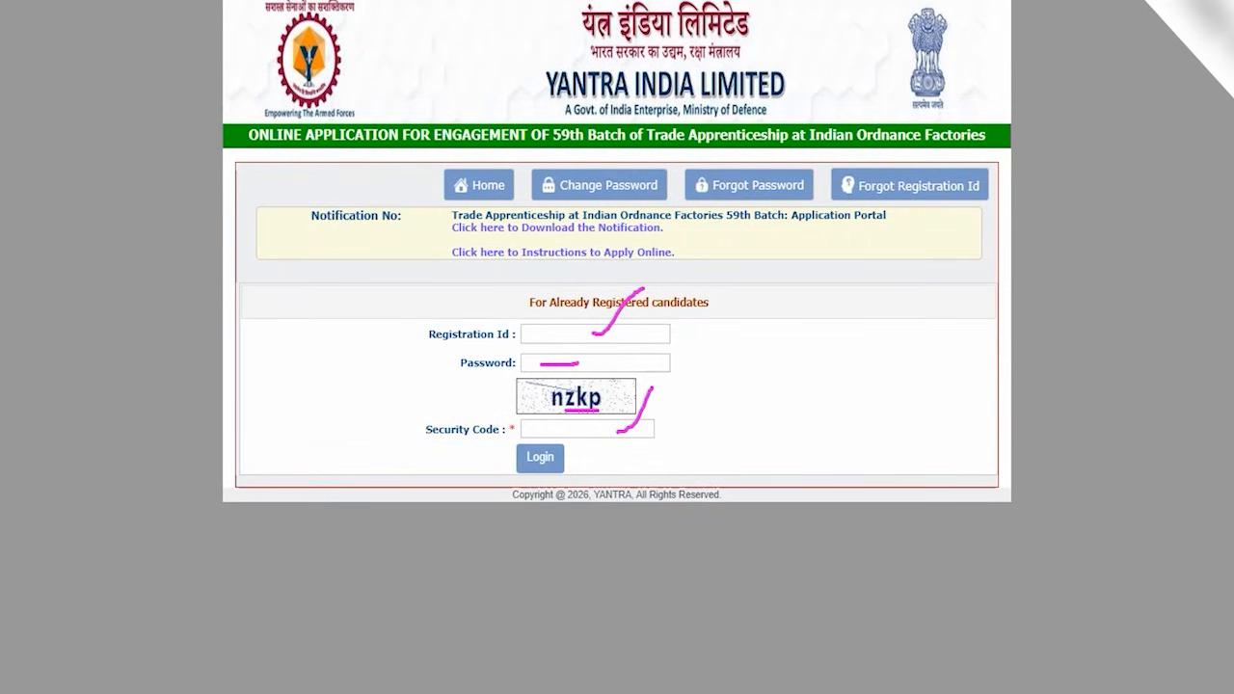
left_click_drag(352, 456, 495, 463)
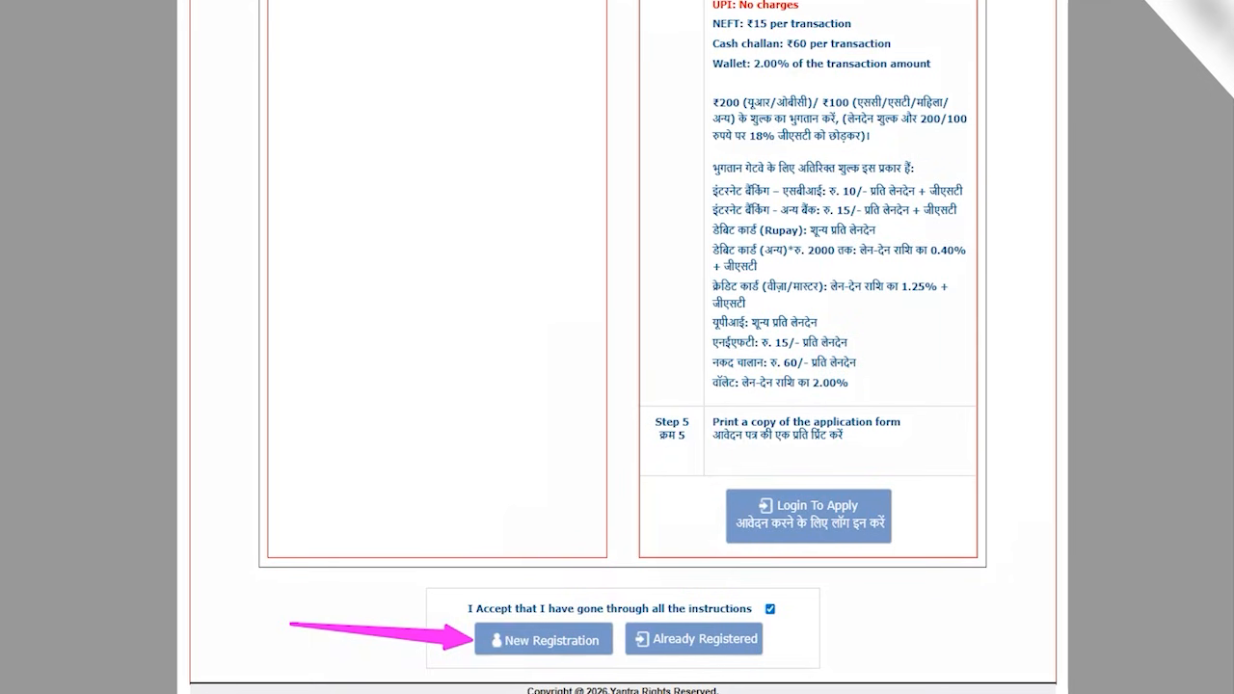
- Open the New Registration form and point out the candidate's, father's or husband's, and mother's name fields
left_click(559, 637)
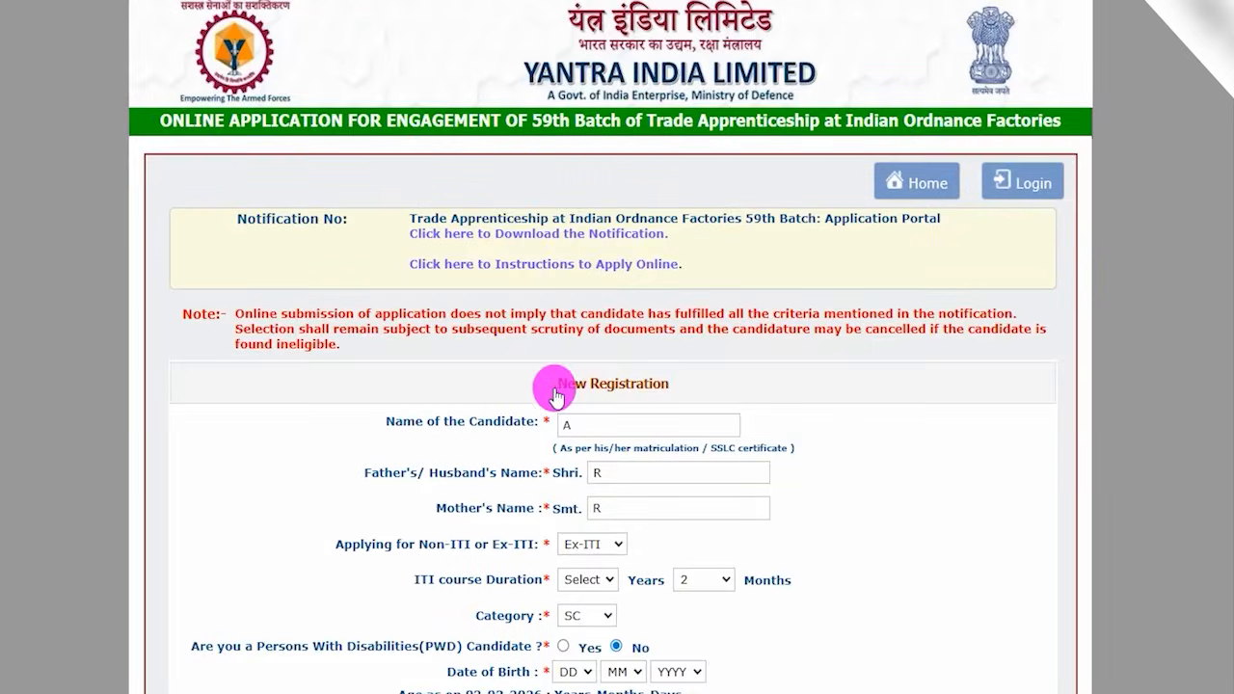
scroll(556, 396, "down", 1)
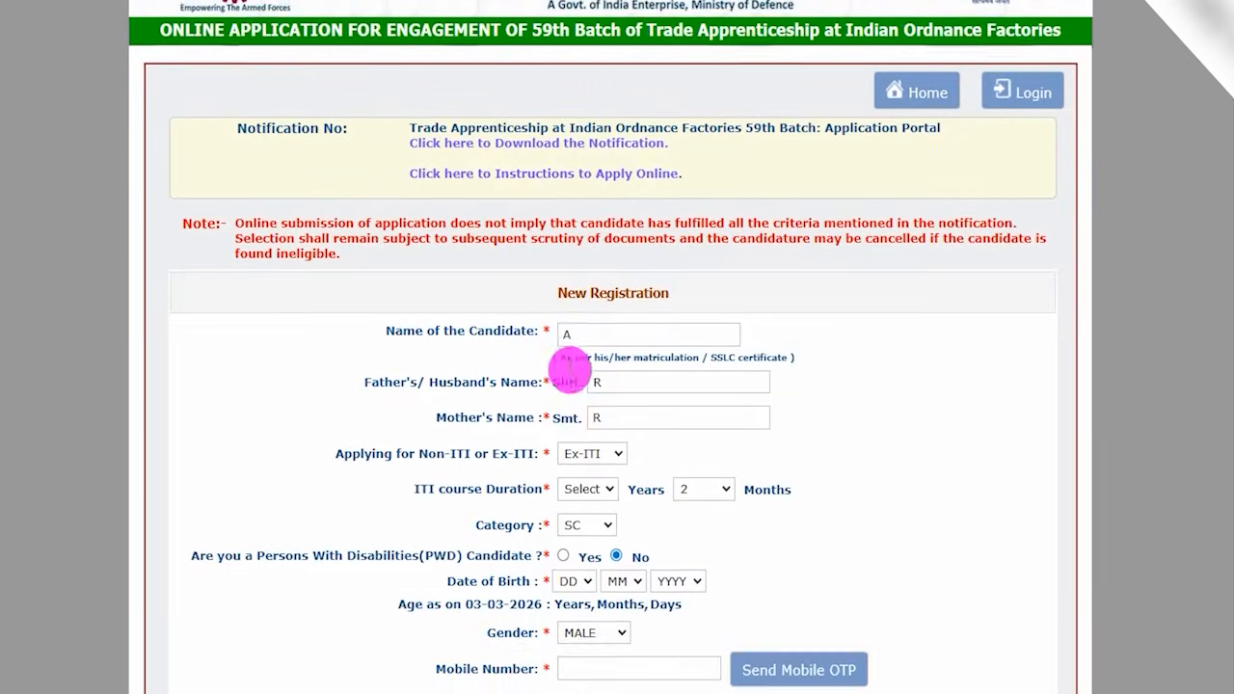
left_click_drag(404, 326, 463, 326)
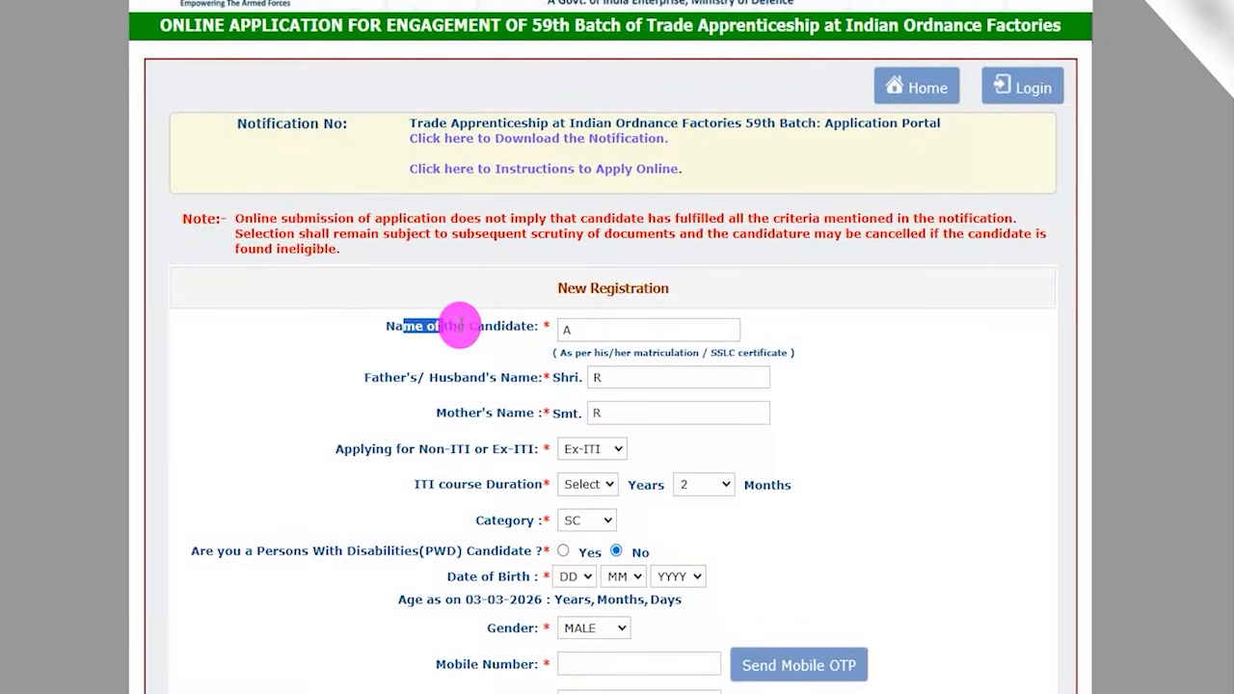
left_click(569, 328)
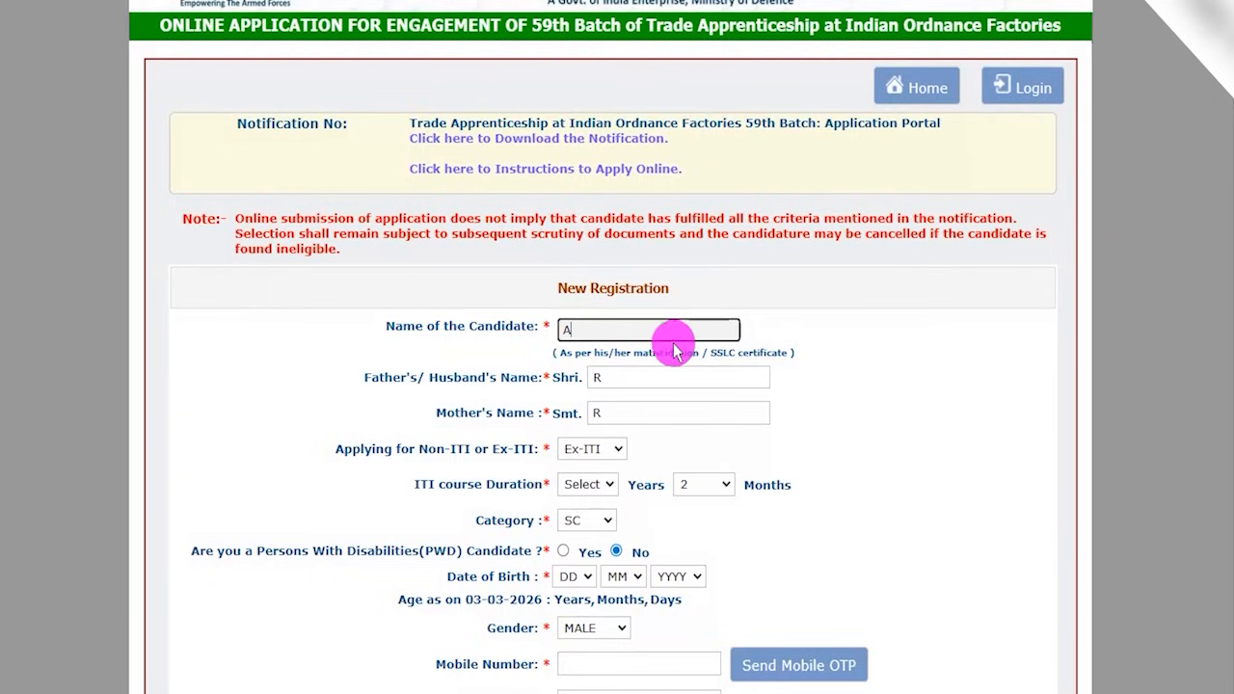
left_click_drag(397, 377, 628, 405)
left_click(603, 377)
left_click(465, 407)
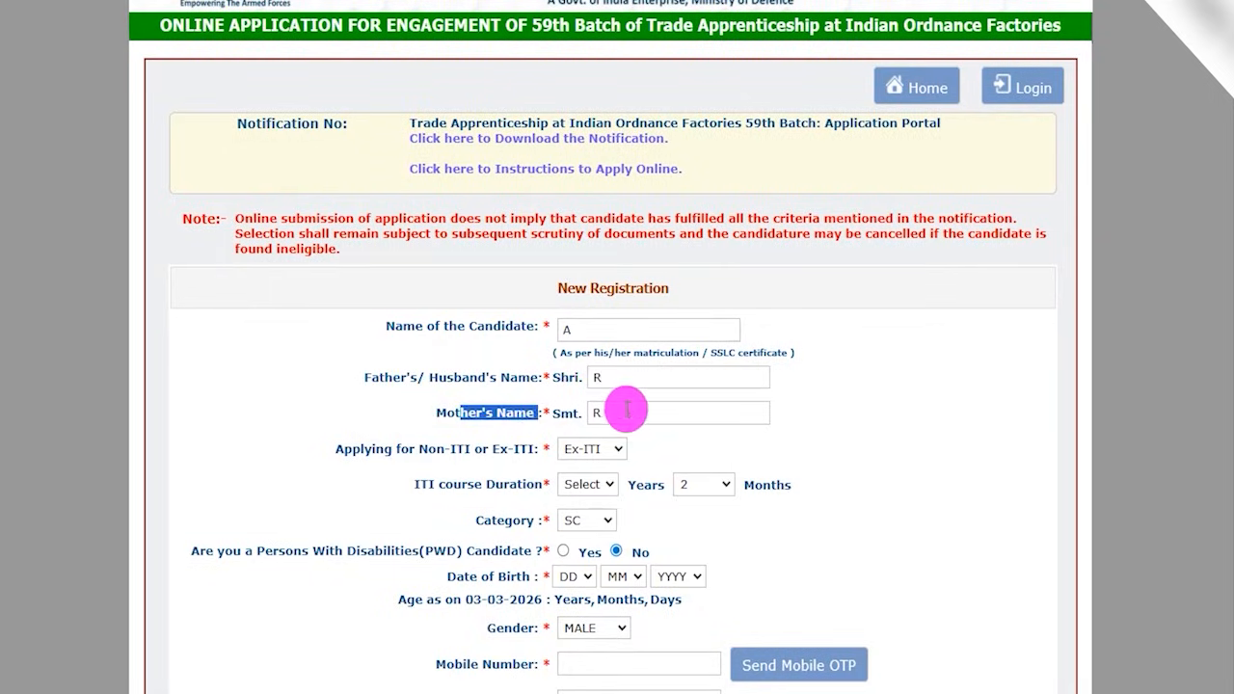
left_click(628, 413)
- Choose Ex-ITI as the application type and check the available years and months for the ITI course duration
scroll(802, 414, "down", 2)
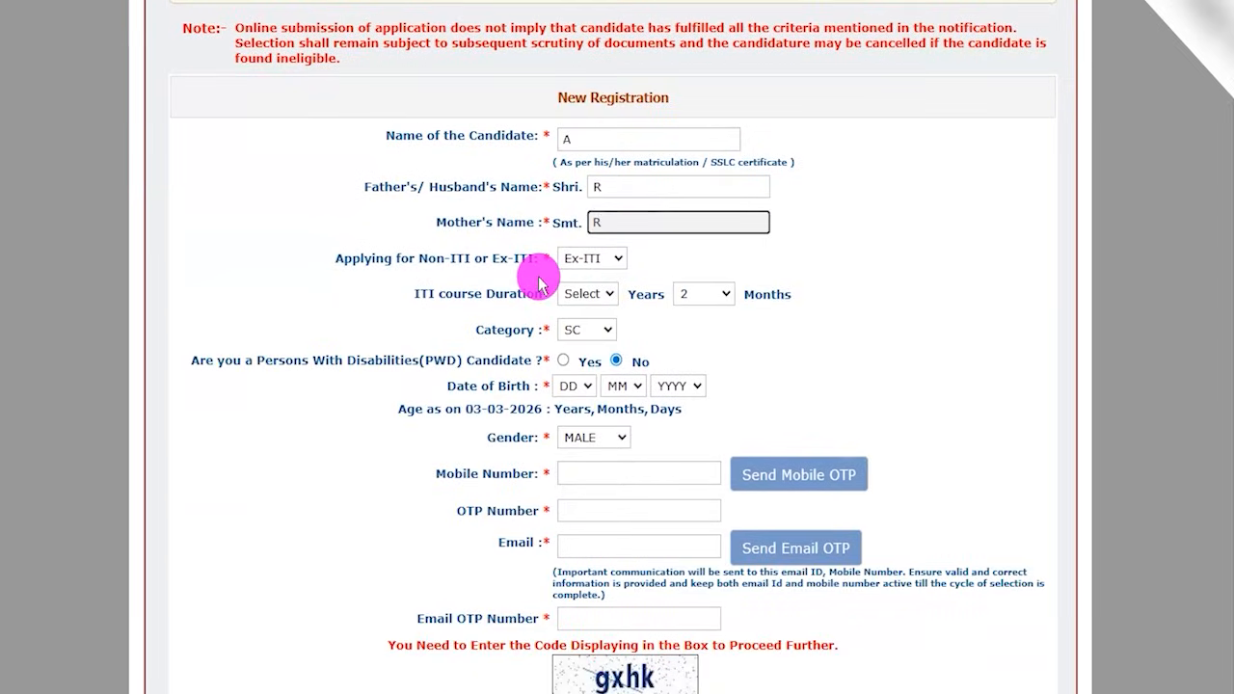
left_click_drag(363, 258, 452, 259)
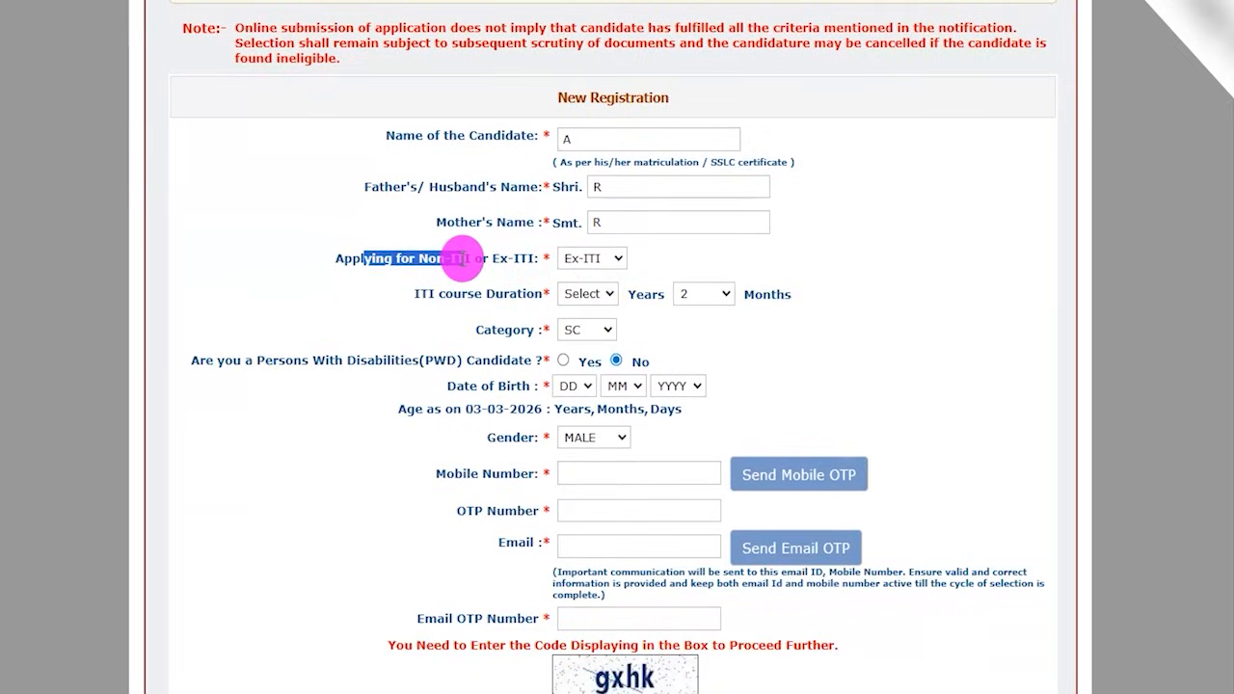
left_click_drag(494, 260, 520, 260)
left_click(584, 265)
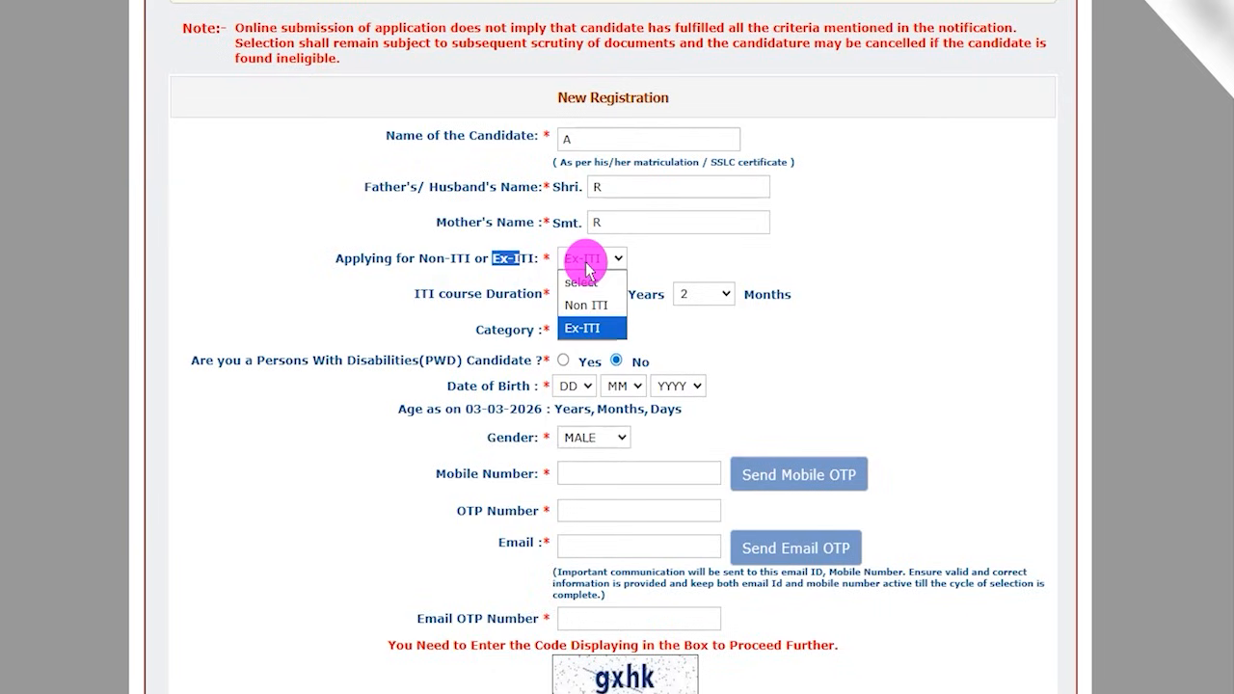
left_click(590, 328)
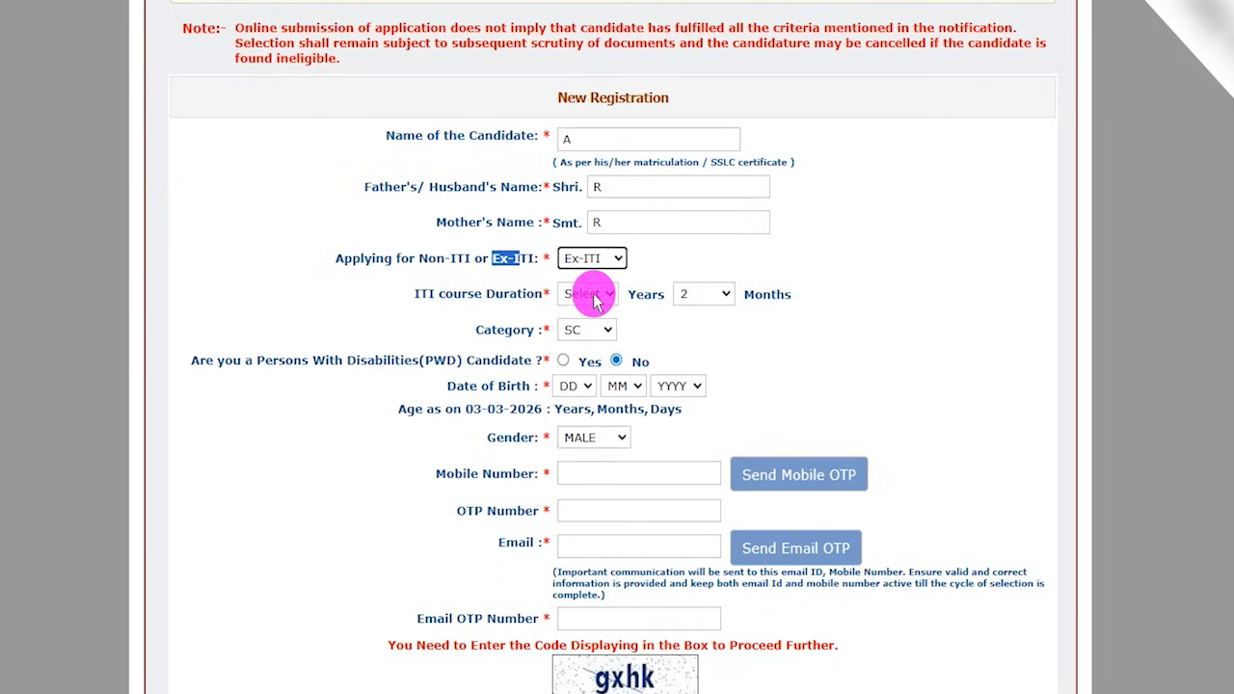
left_click(596, 301)
left_click(718, 293)
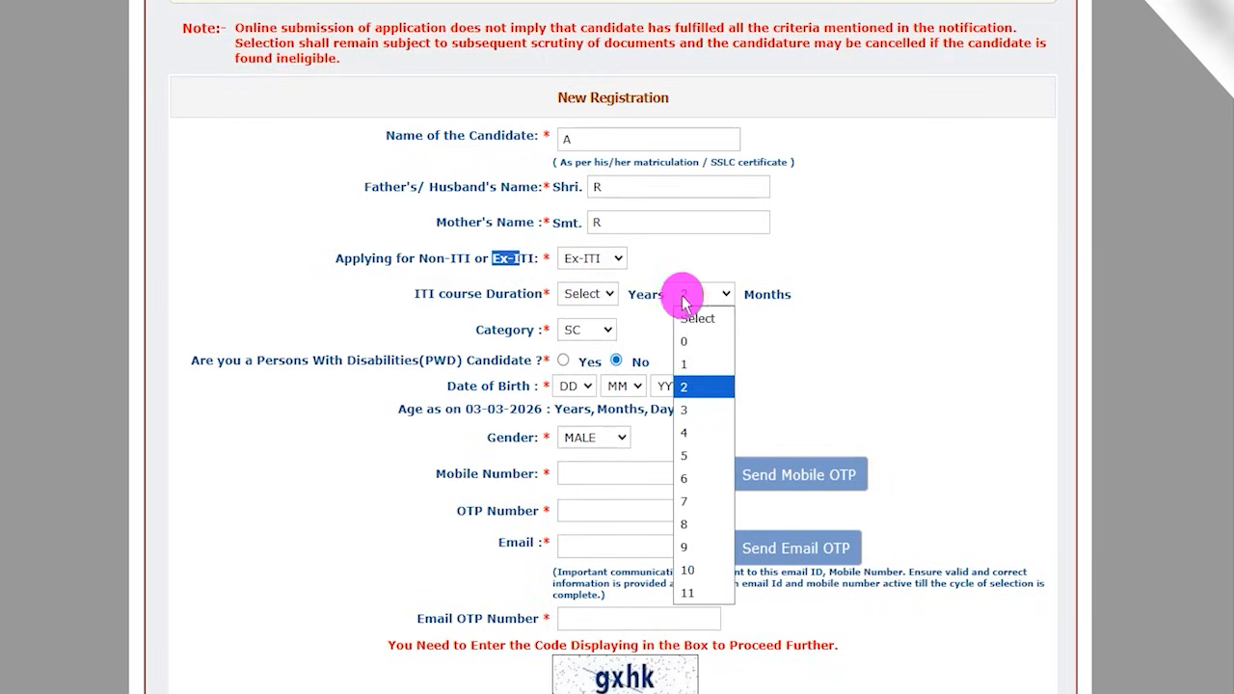
left_click(797, 330)
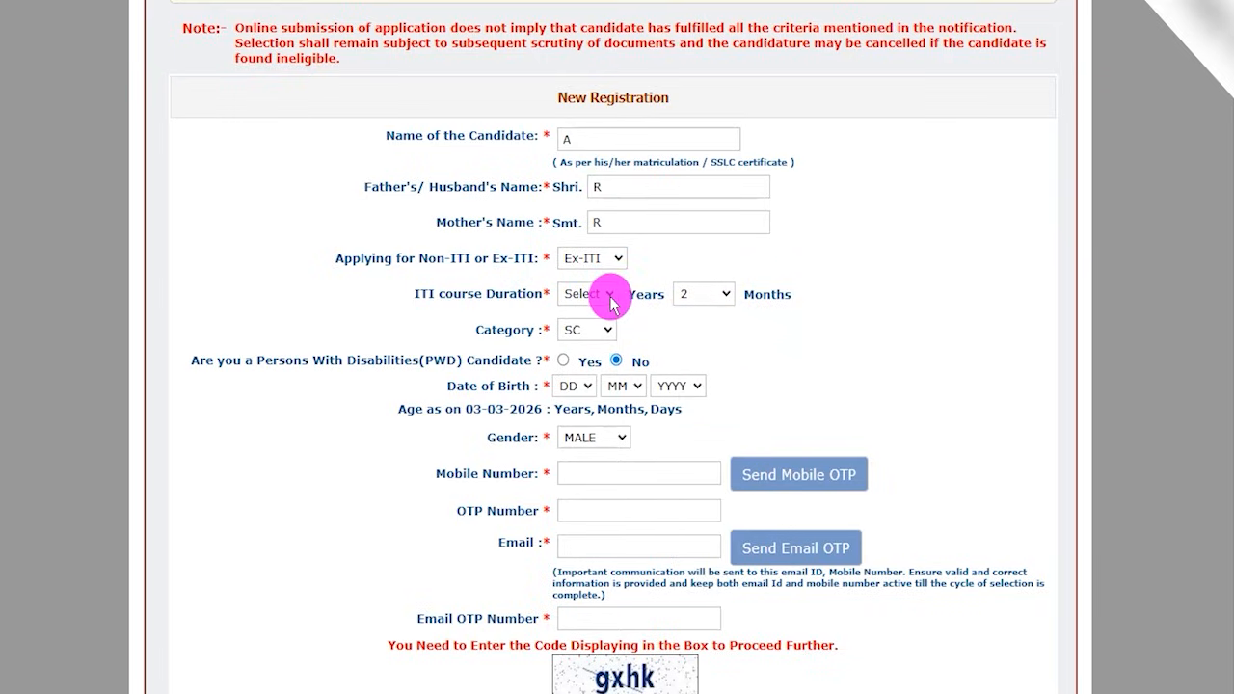
- Set the application type to Non ITI and choose SC as the category
left_click(588, 262)
left_click(584, 299)
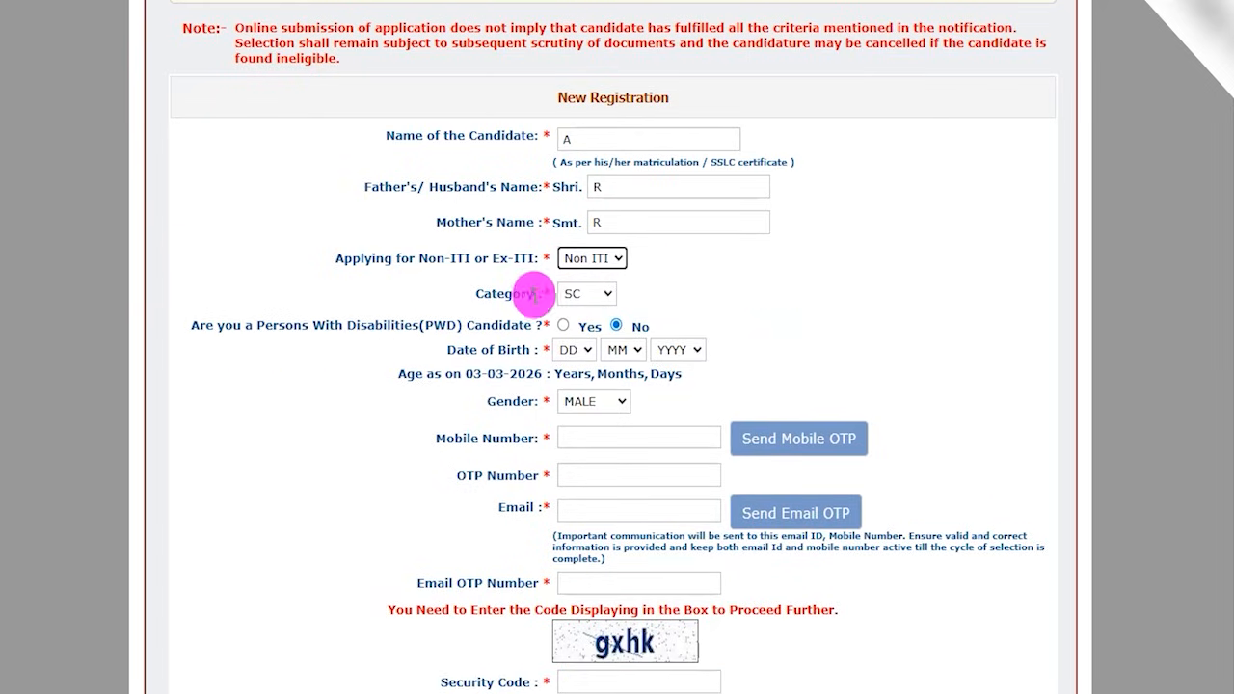
left_click(579, 294)
left_click(584, 367)
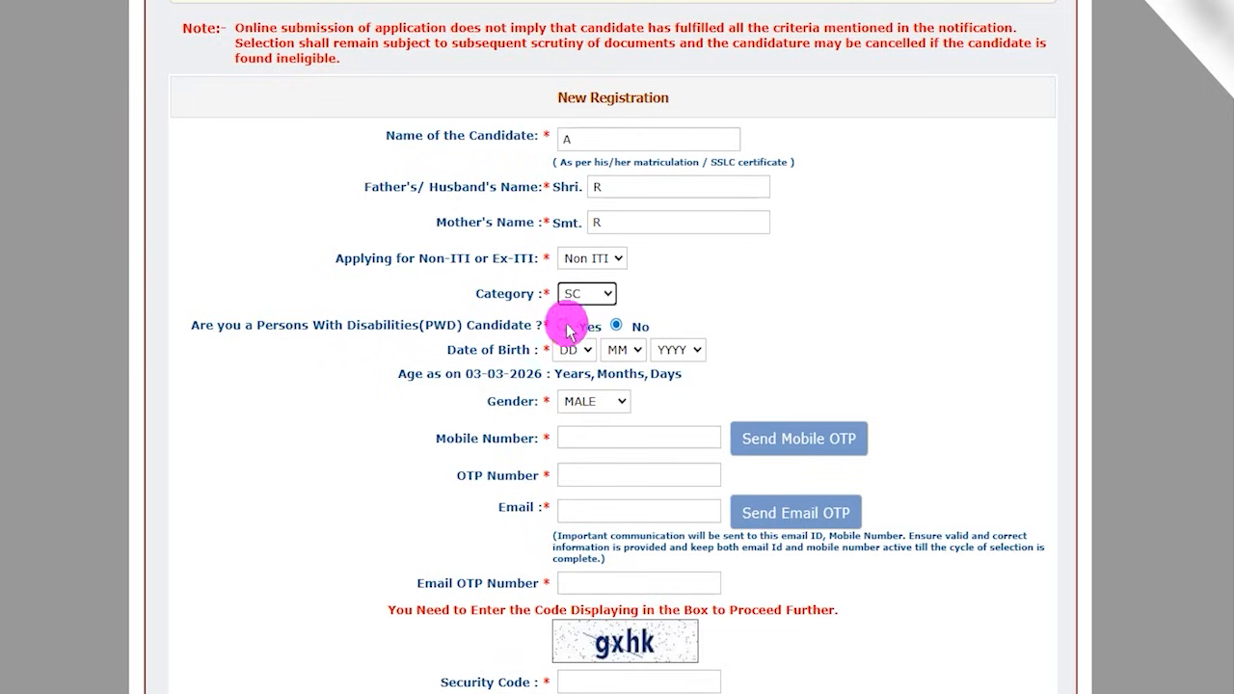
- Try answering Yes to the PWD question with Visually Handicapped as the disability type, and return the answer to No
left_click_drag(233, 325, 474, 325)
left_click(563, 326)
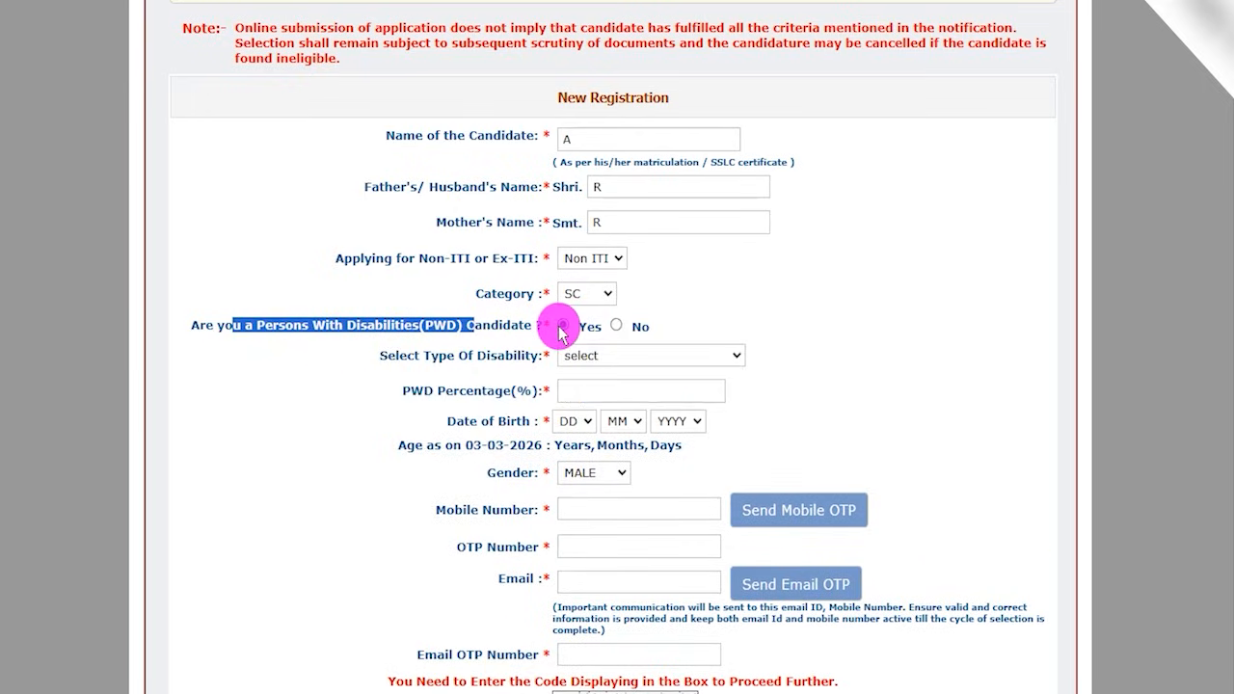
left_click(574, 354)
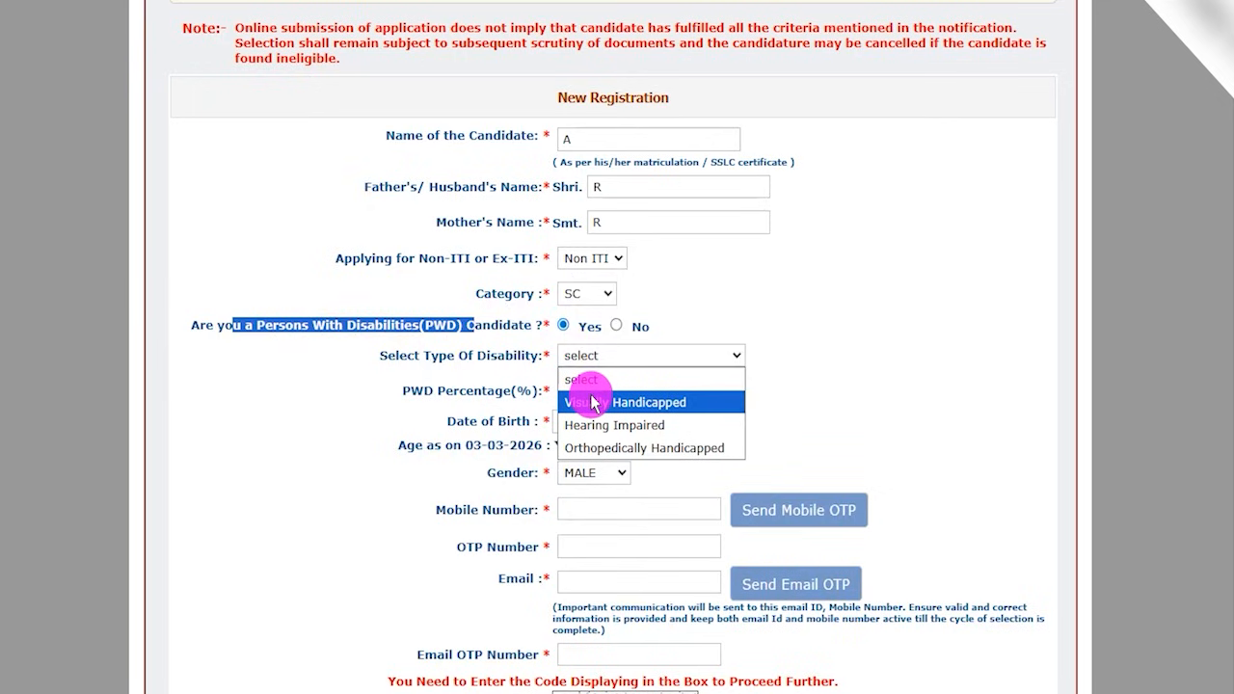
left_click(588, 402)
left_click(592, 391)
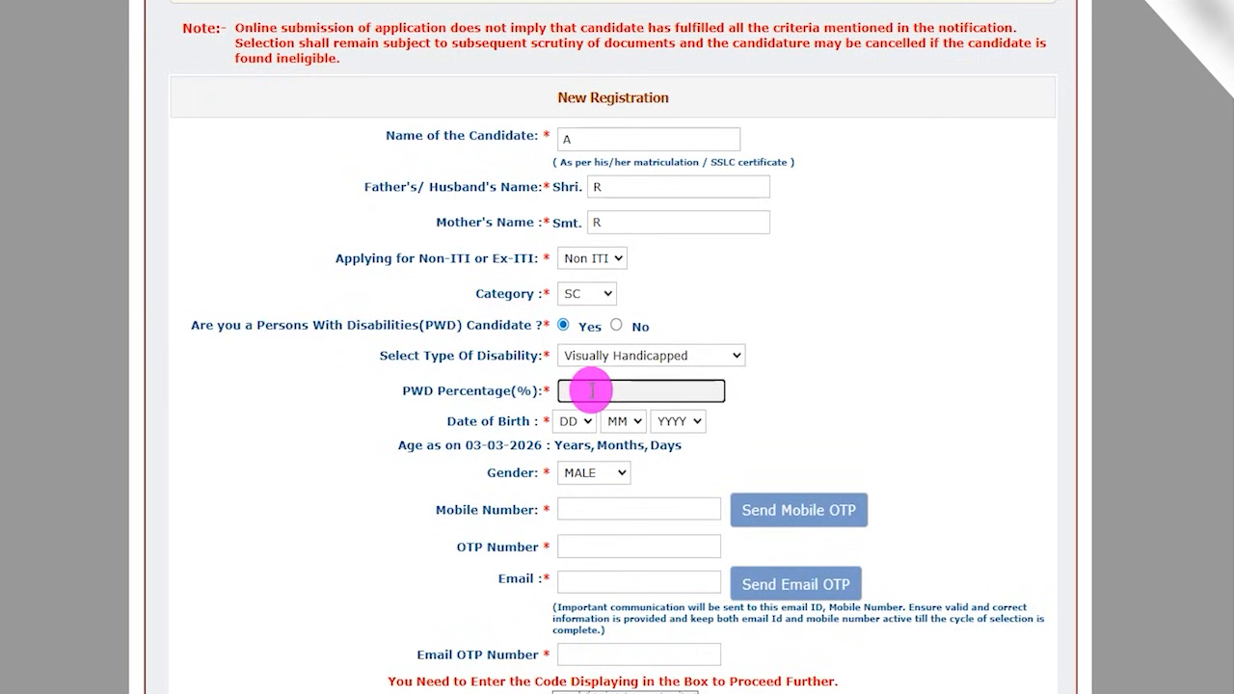
left_click(616, 326)
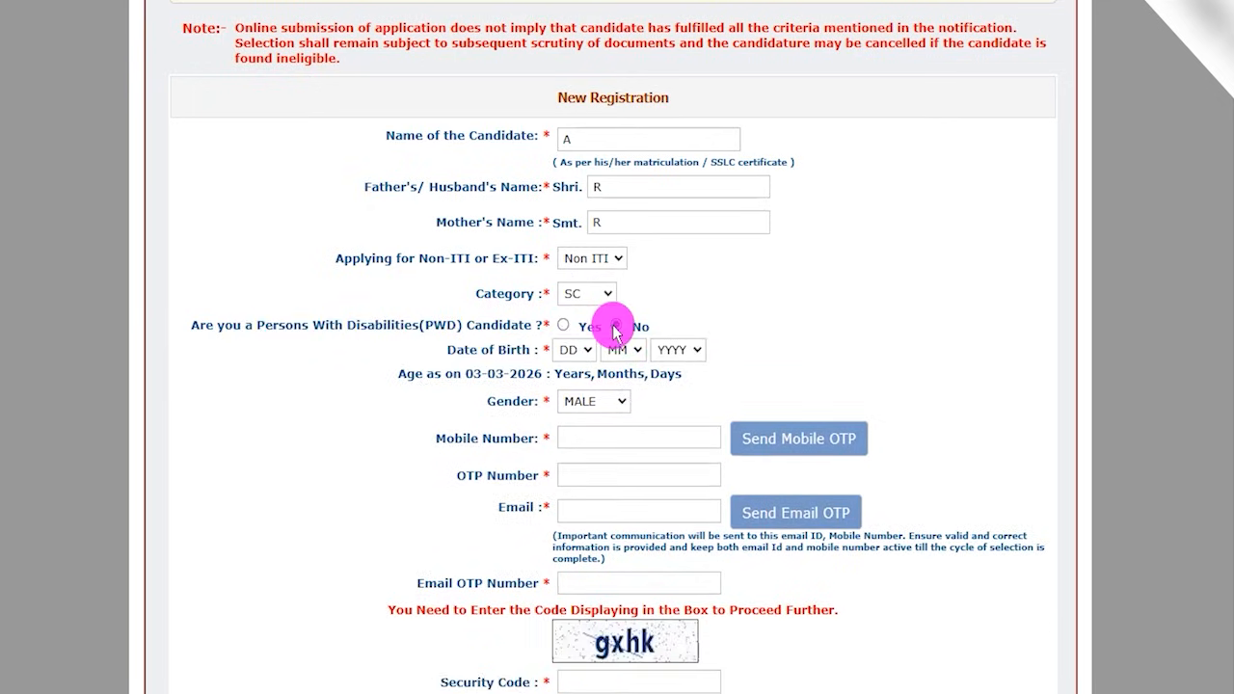
- Point out the date of birth entry and highlight the Gender and Mobile Number labels in the registration form
left_click(802, 664)
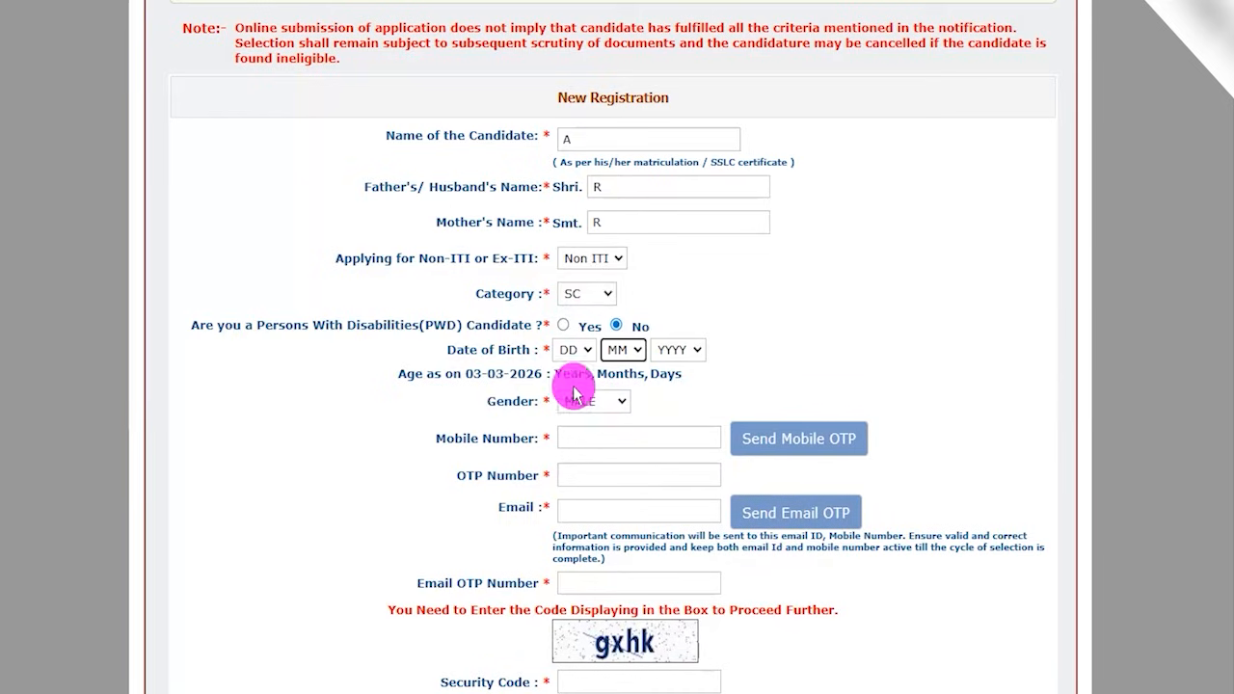
left_click_drag(498, 403, 521, 402)
left_click_drag(455, 436, 590, 438)
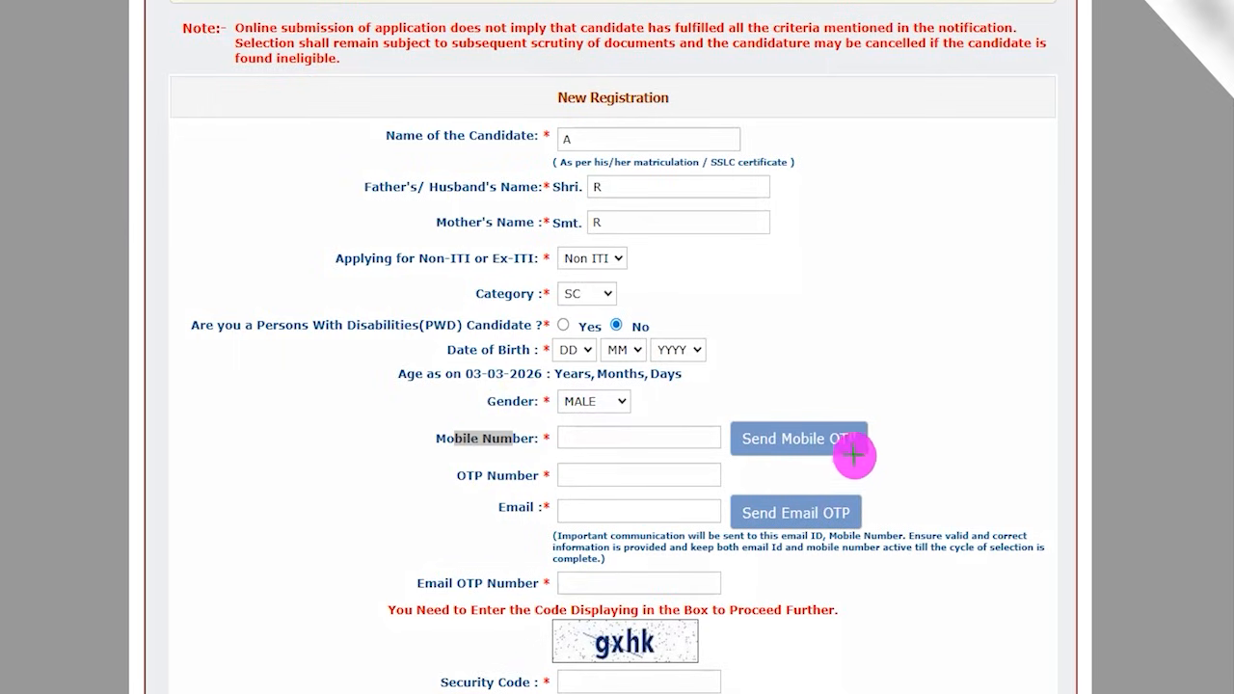
- Tick the Send Mobile OTP and Send Email OTP options and underline the OTP Number, Email and Email OTP Number fields with the annotation pen
left_click_drag(865, 436, 921, 359)
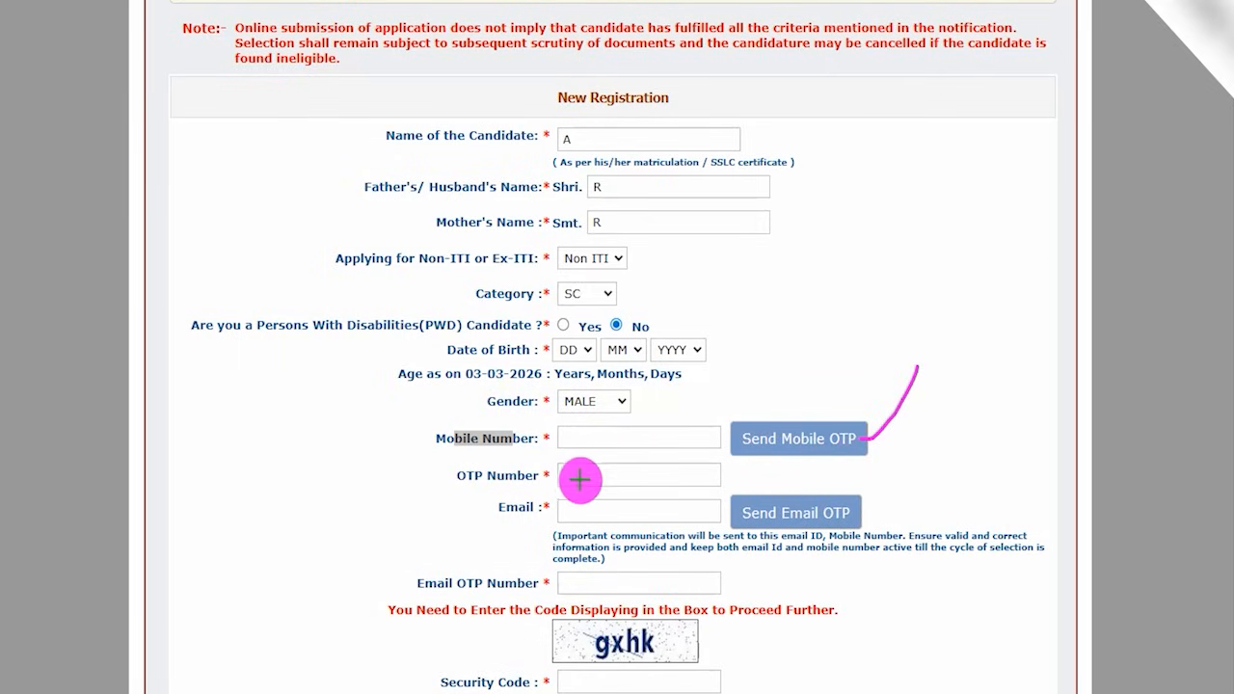
left_click_drag(571, 475, 622, 475)
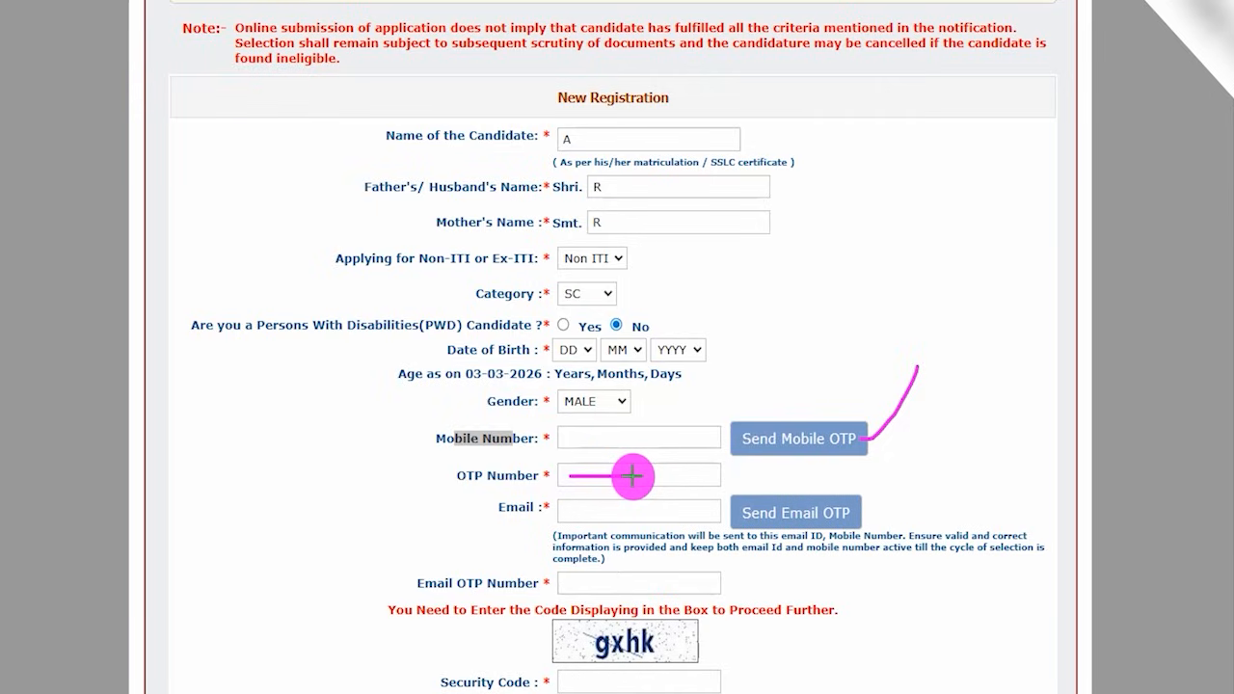
left_click_drag(633, 475, 633, 476)
left_click_drag(582, 509, 628, 510)
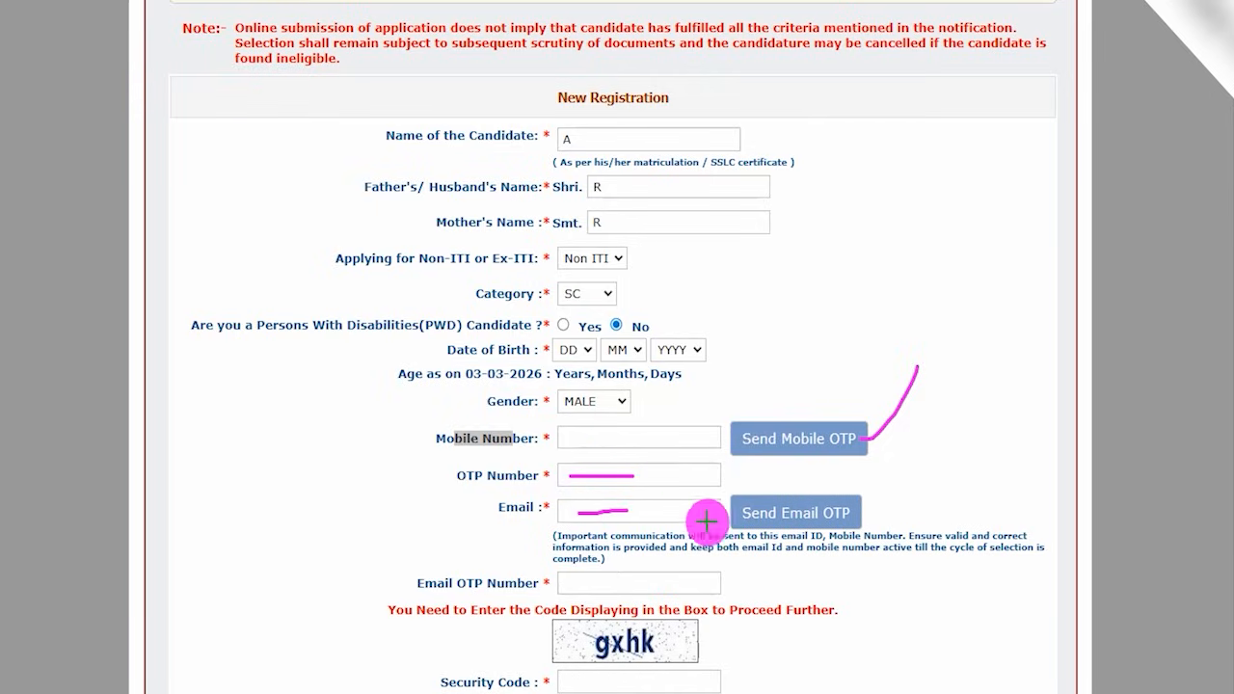
left_click_drag(850, 500, 895, 465)
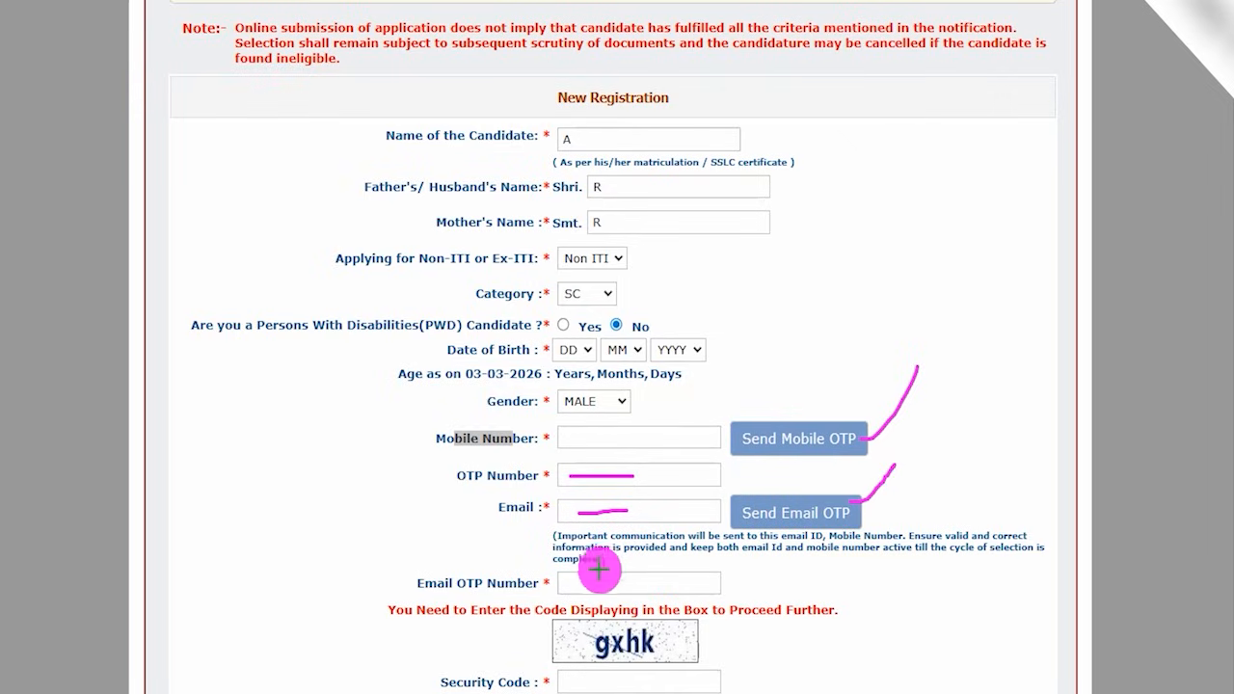
left_click_drag(579, 583, 640, 583)
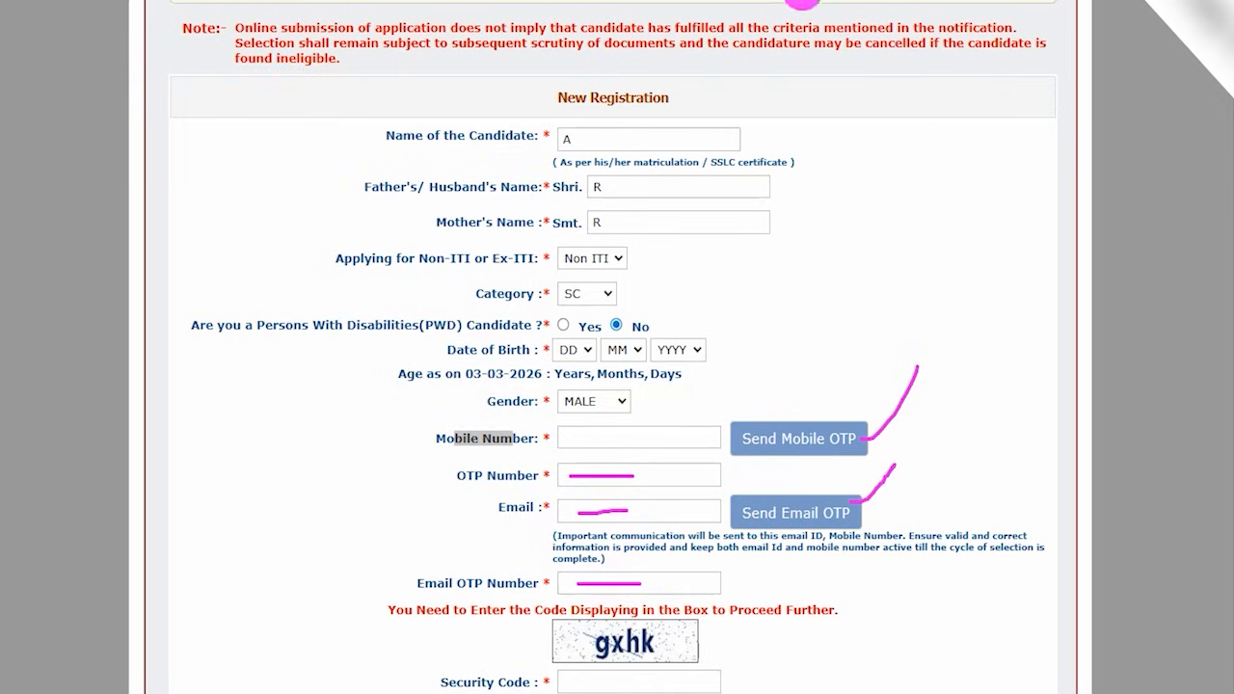
- Clear the old pen marks, circle the captcha, tick the Security Code field and I Agree box, and draw an arrow to Submit
key("Escape")
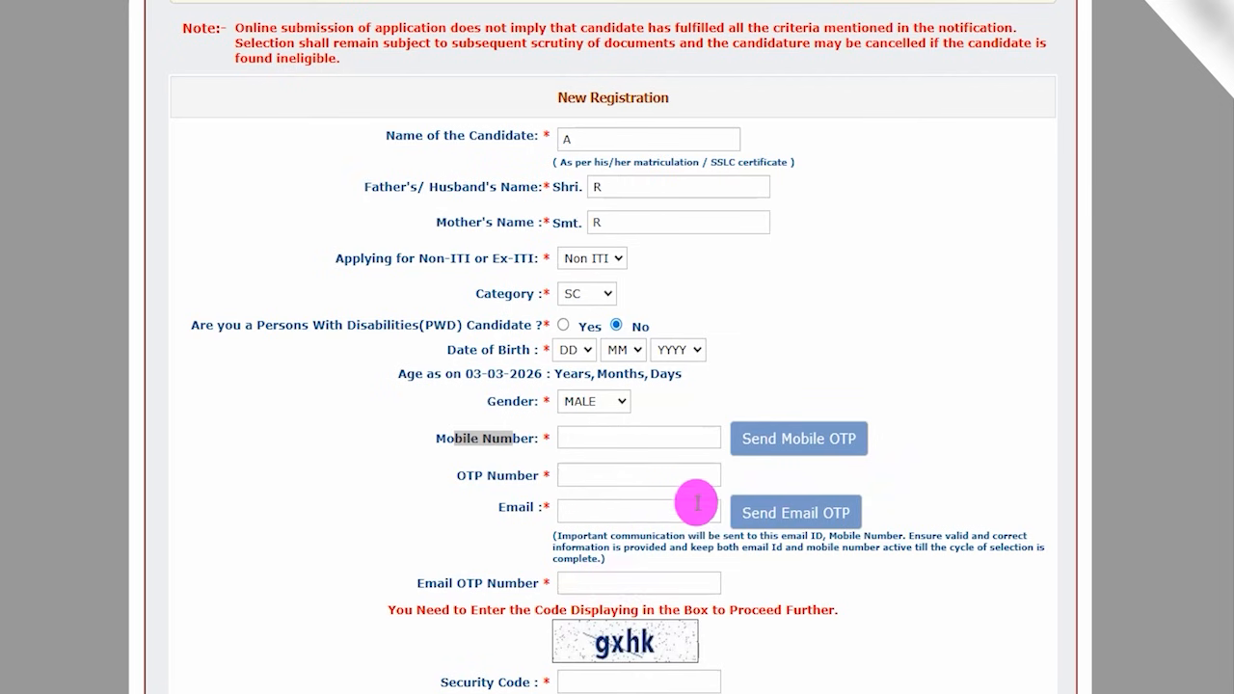
scroll(695, 500, "down", 3)
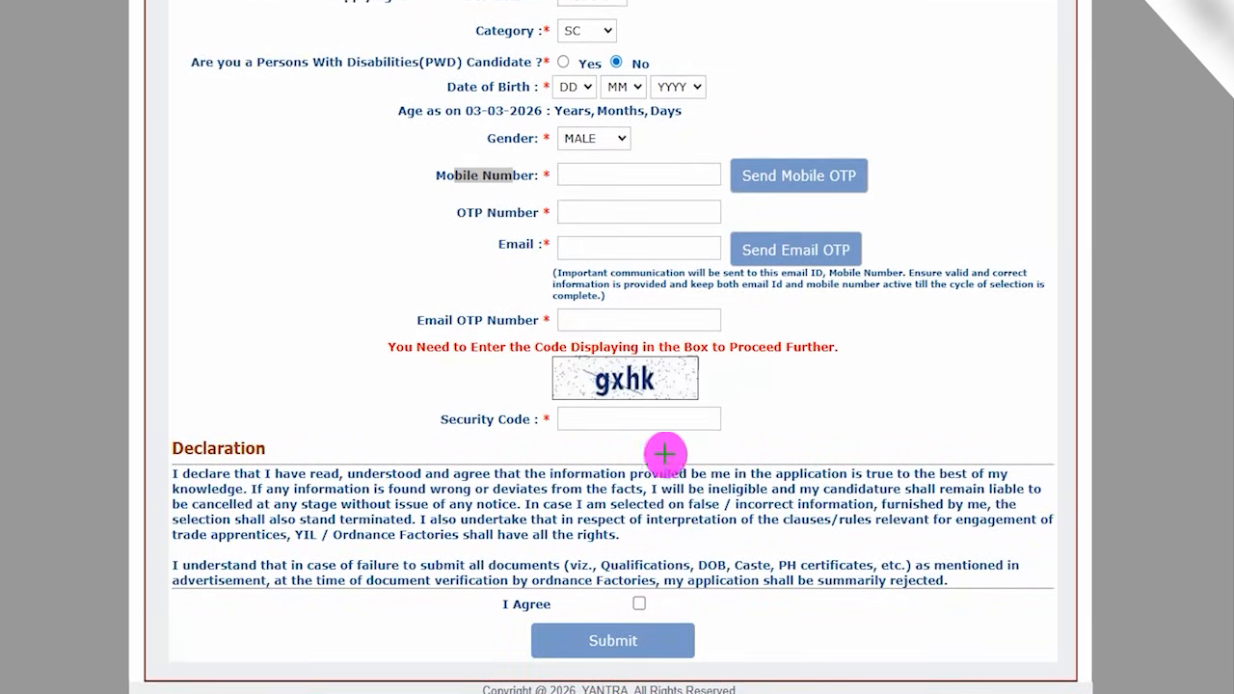
mouse_move(670, 355)
left_mouse_down()
mouse_move(637, 401)
mouse_move(723, 357)
left_mouse_up()
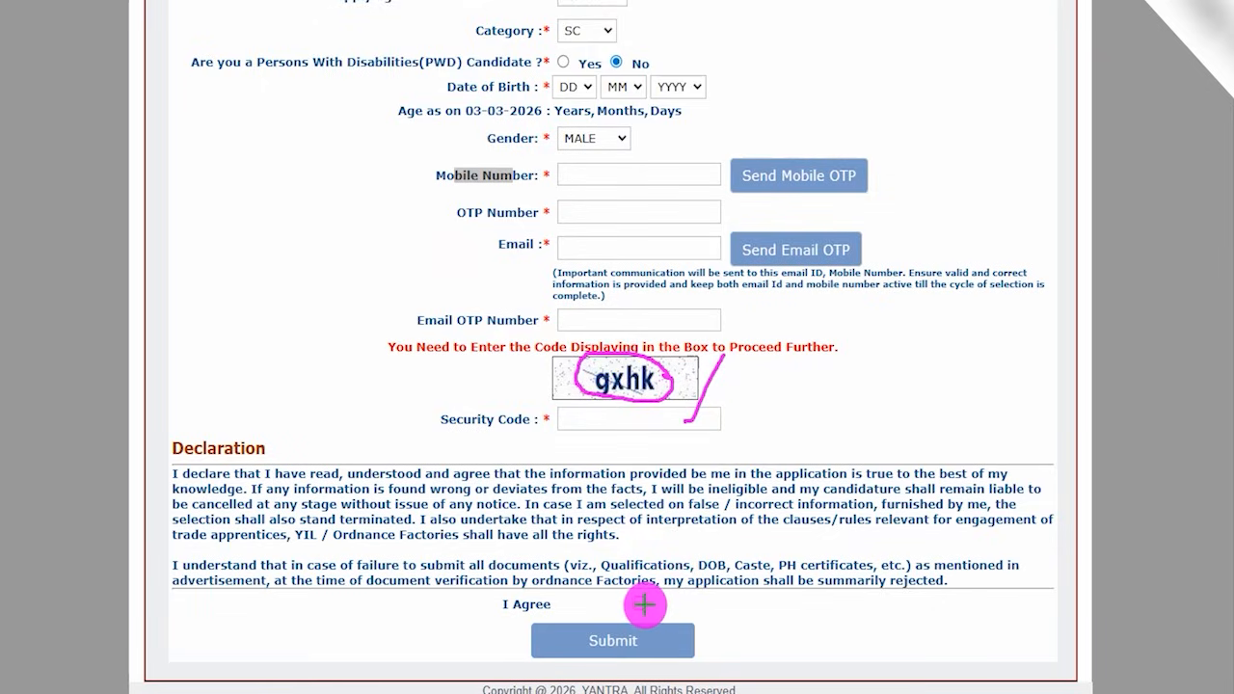
left_click_drag(638, 602, 665, 567)
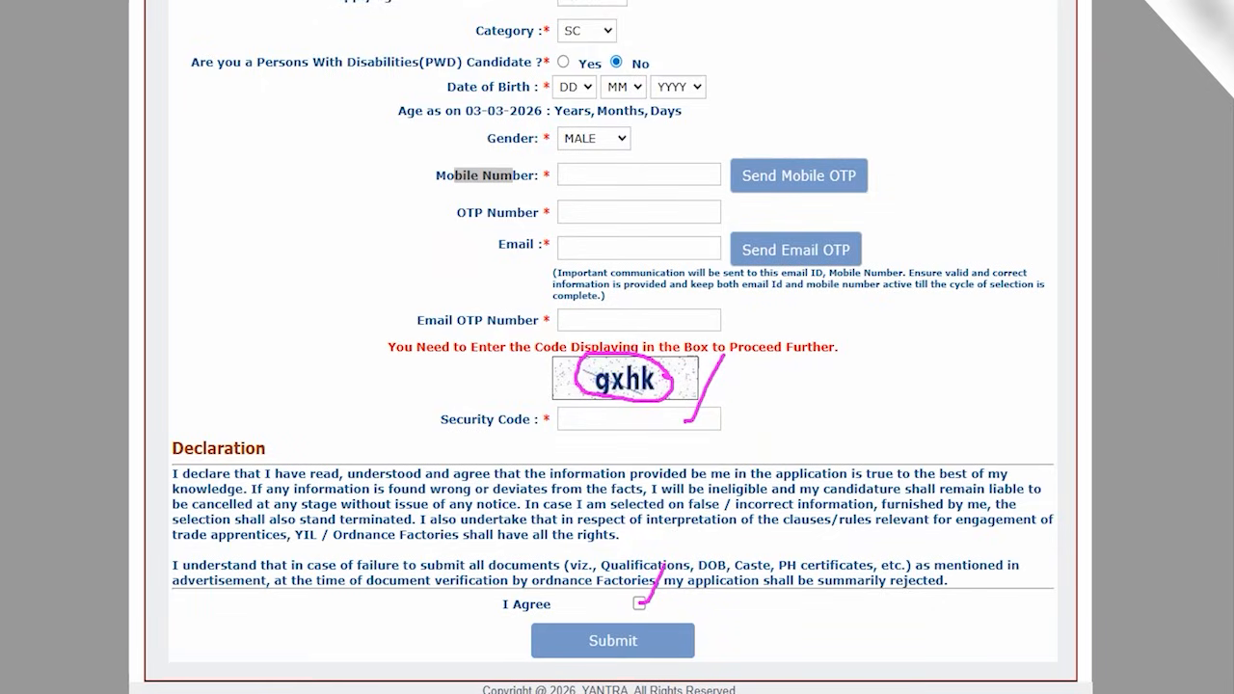
left_click_drag(873, 609, 671, 637)
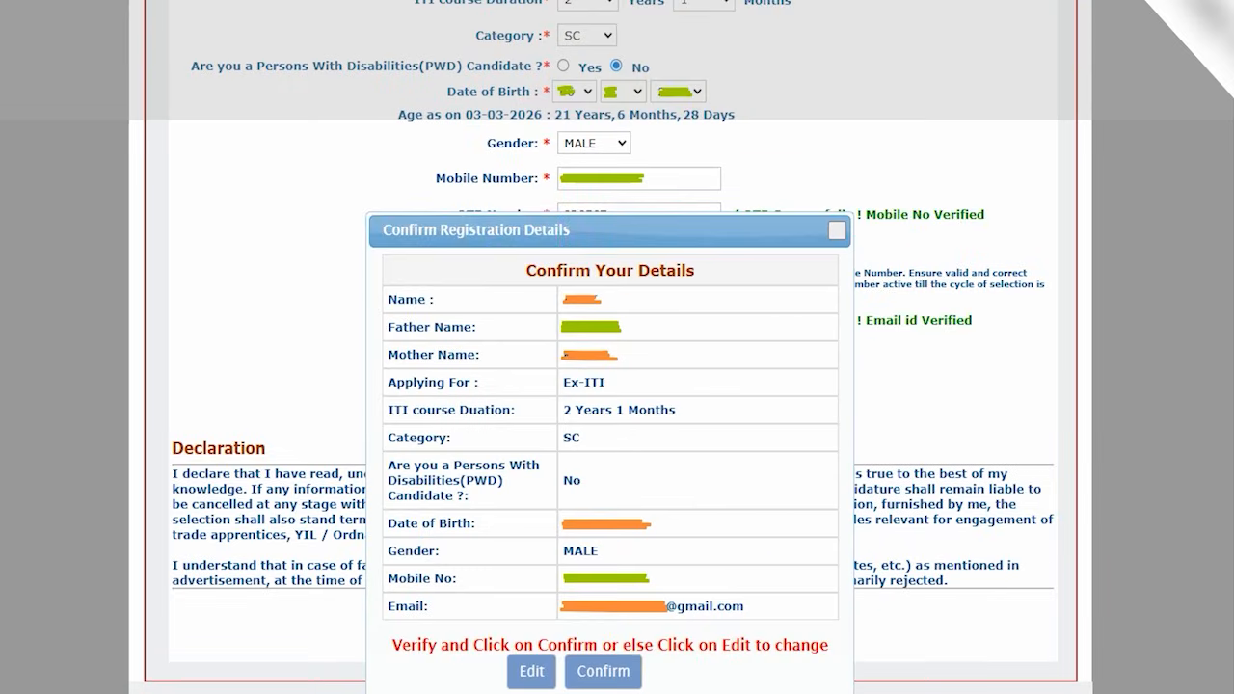
- Mark the category and date of birth in the form and the name, parents' names and date of birth rows in the confirmation dialog
left_click_drag(716, 312, 746, 263)
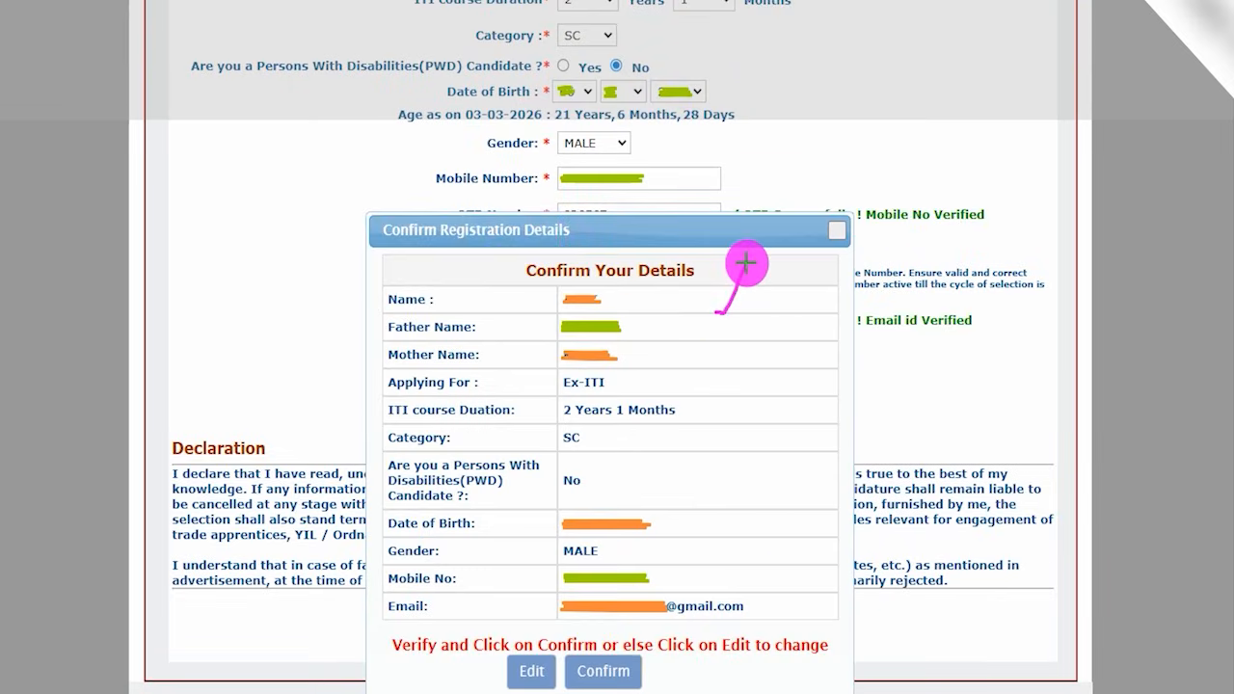
left_click_drag(630, 34, 647, 16)
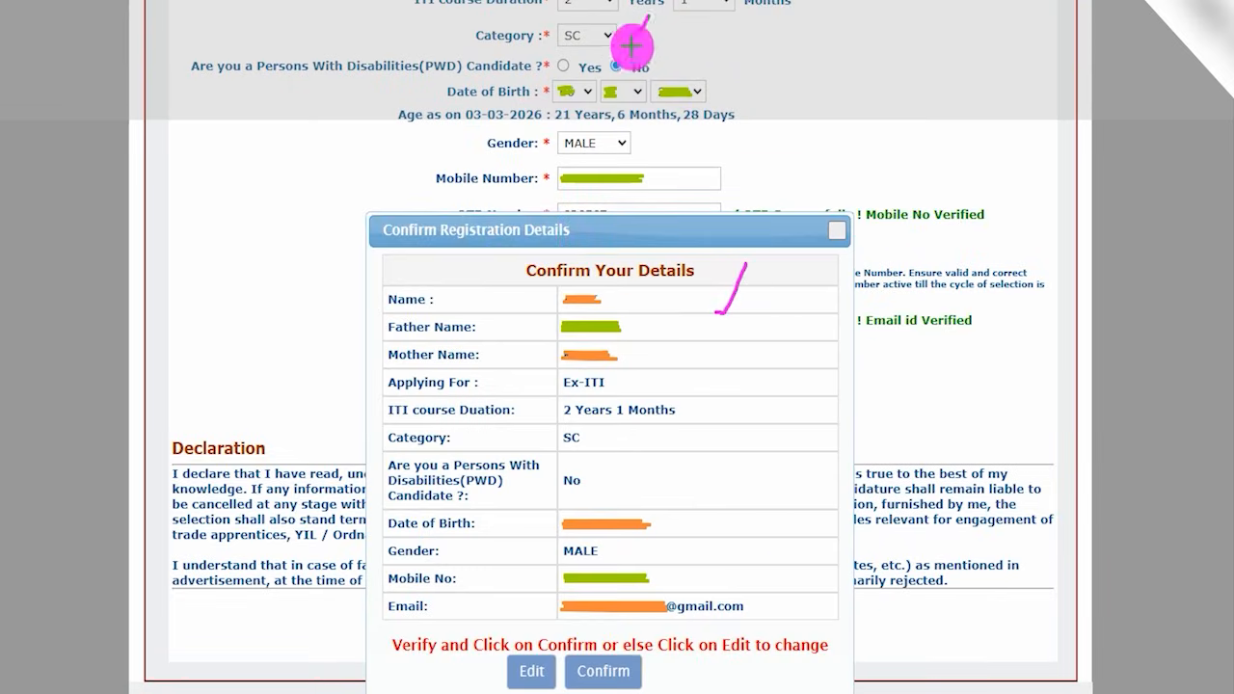
left_click_drag(688, 98, 703, 69)
left_click_drag(637, 299, 658, 282)
left_click_drag(647, 330, 670, 309)
left_click_drag(646, 360, 694, 359)
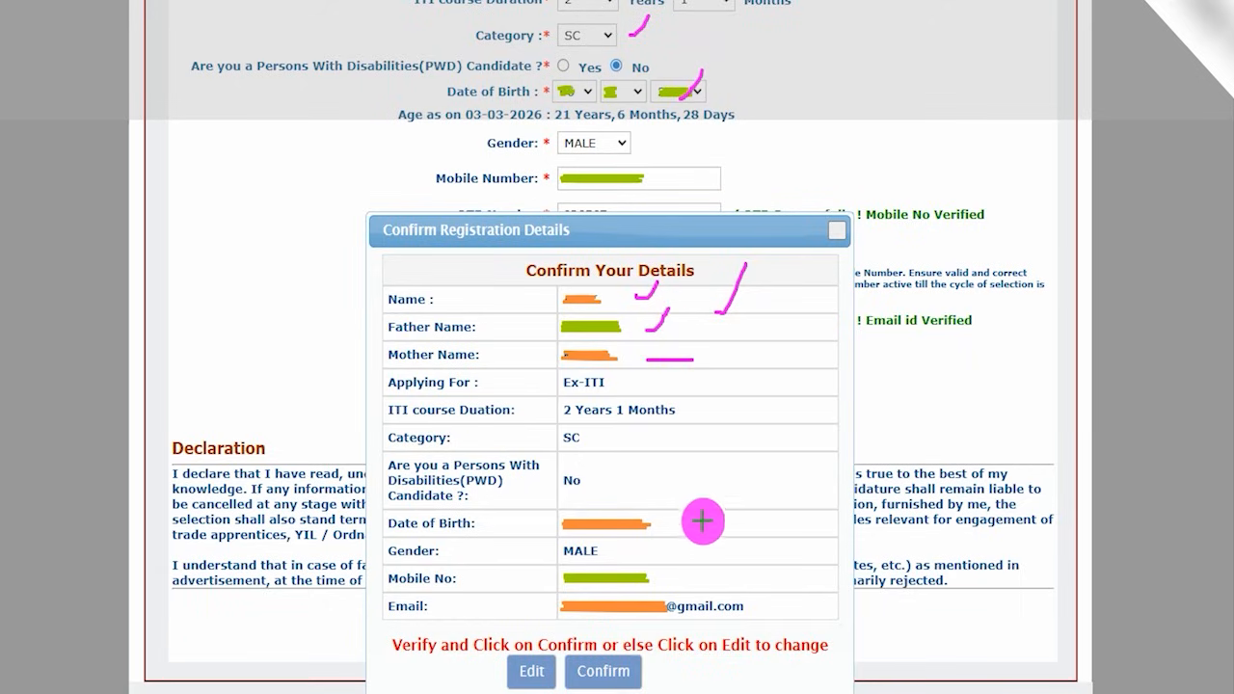
left_click_drag(686, 526, 711, 480)
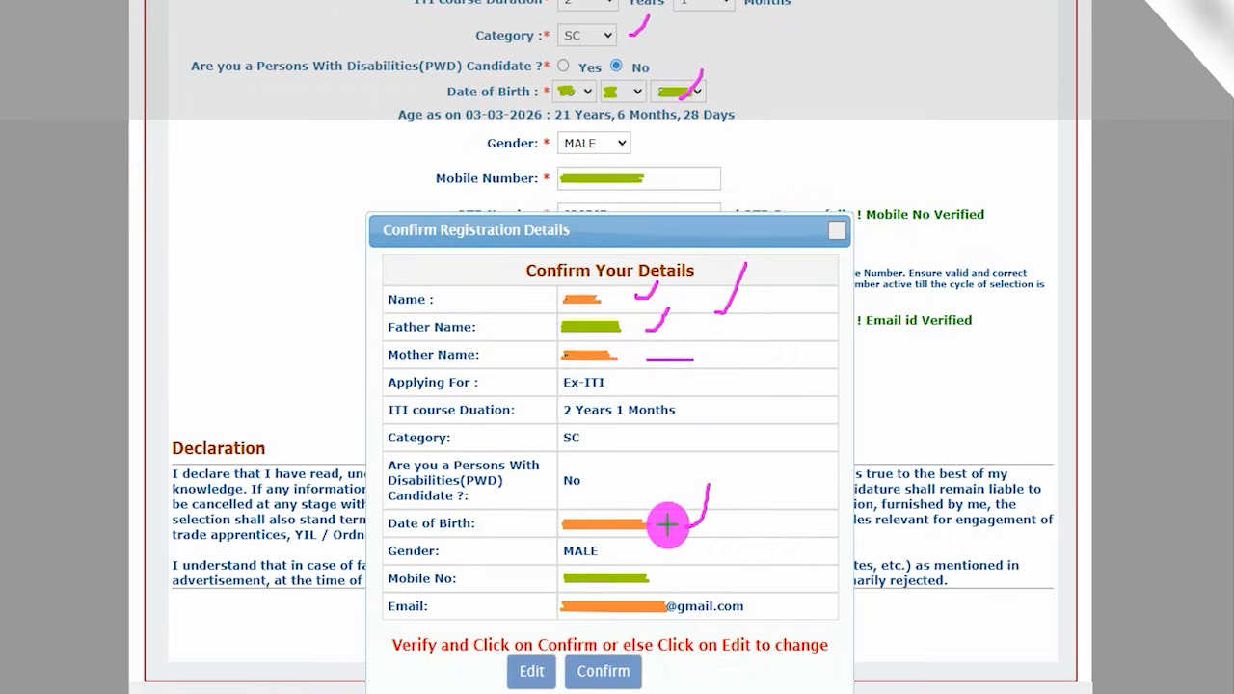
- Draw arrows to the Edit and Confirm options and confirm the registration details
mouse_move(471, 543)
left_mouse_down()
mouse_move(501, 648)
mouse_move(525, 667)
left_mouse_up()
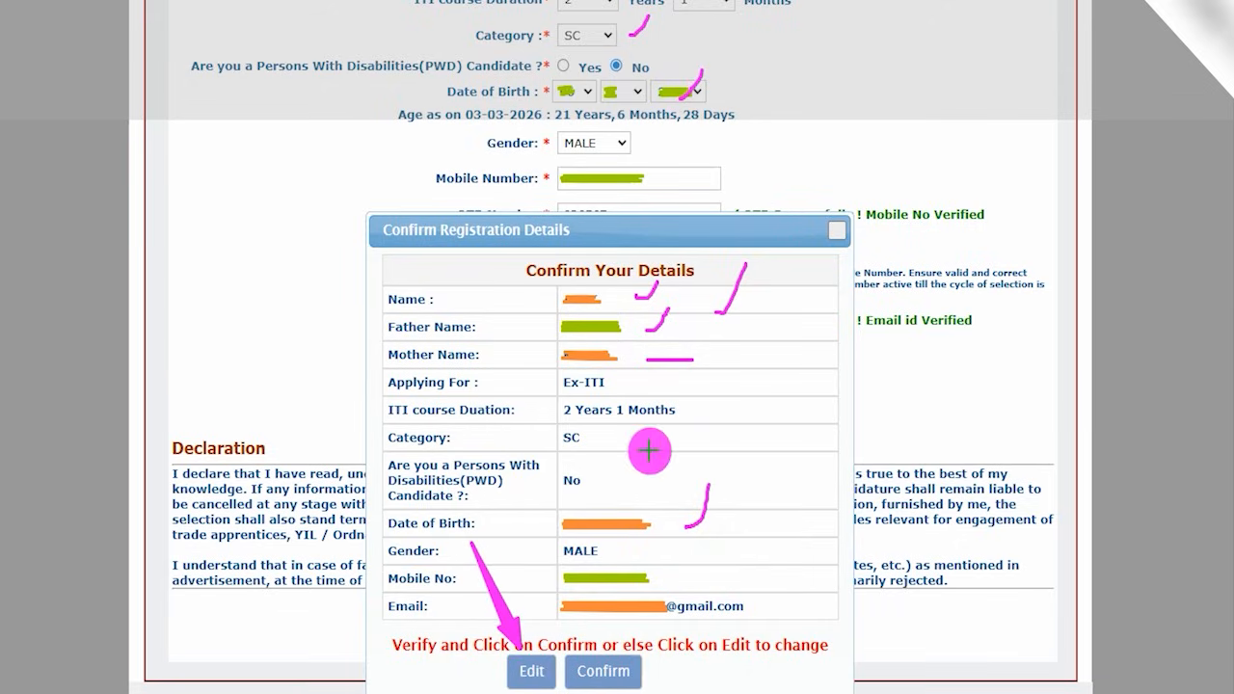
left_click_drag(803, 667, 658, 675)
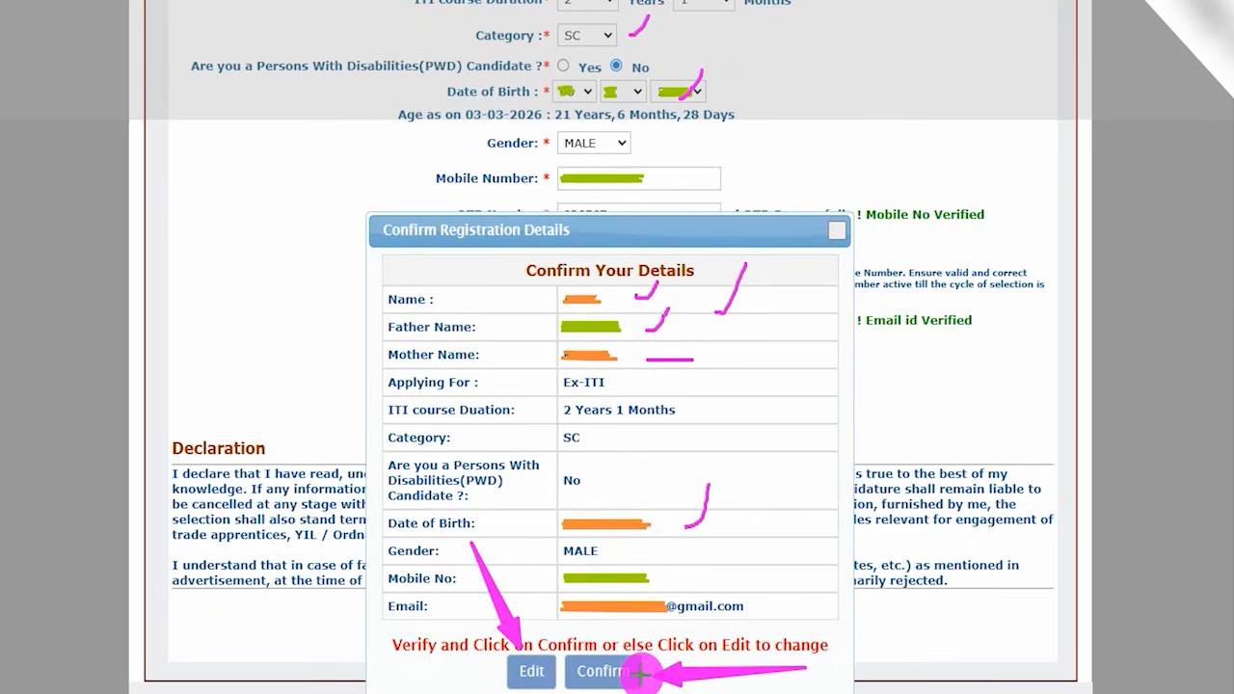
left_click(640, 675)
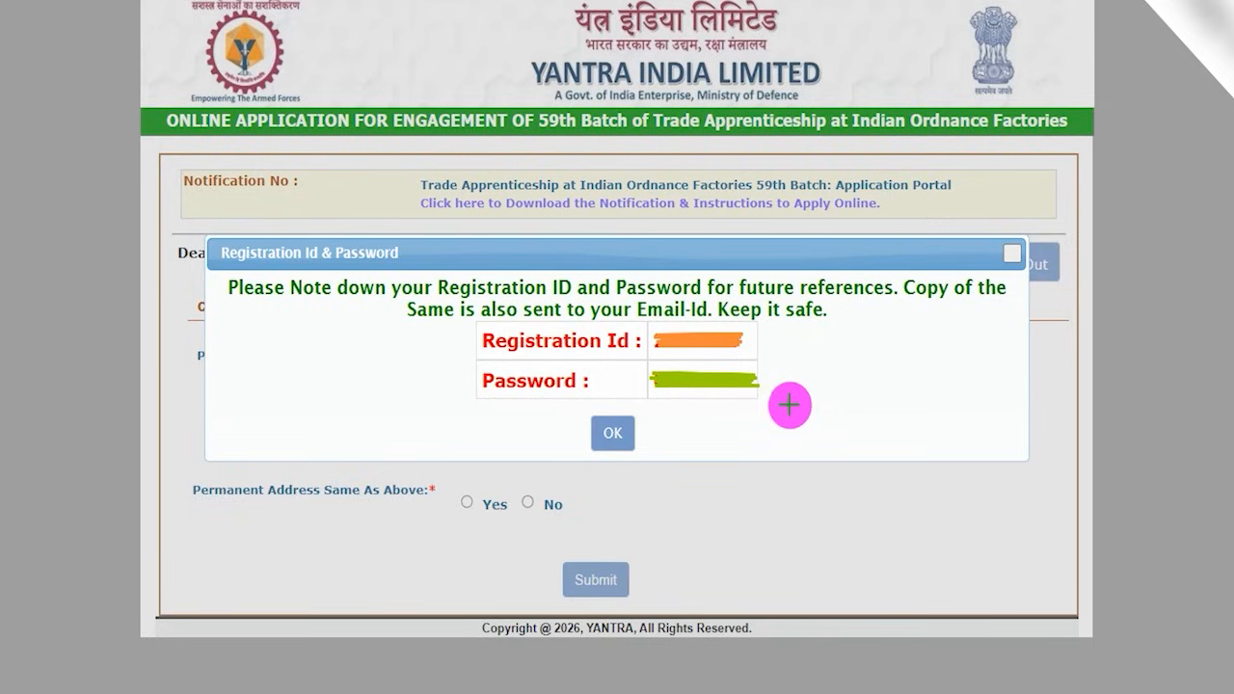
- Tick the issued Registration Id and Password with the annotation pen and draw an arrow to OK
left_click_drag(761, 344, 796, 283)
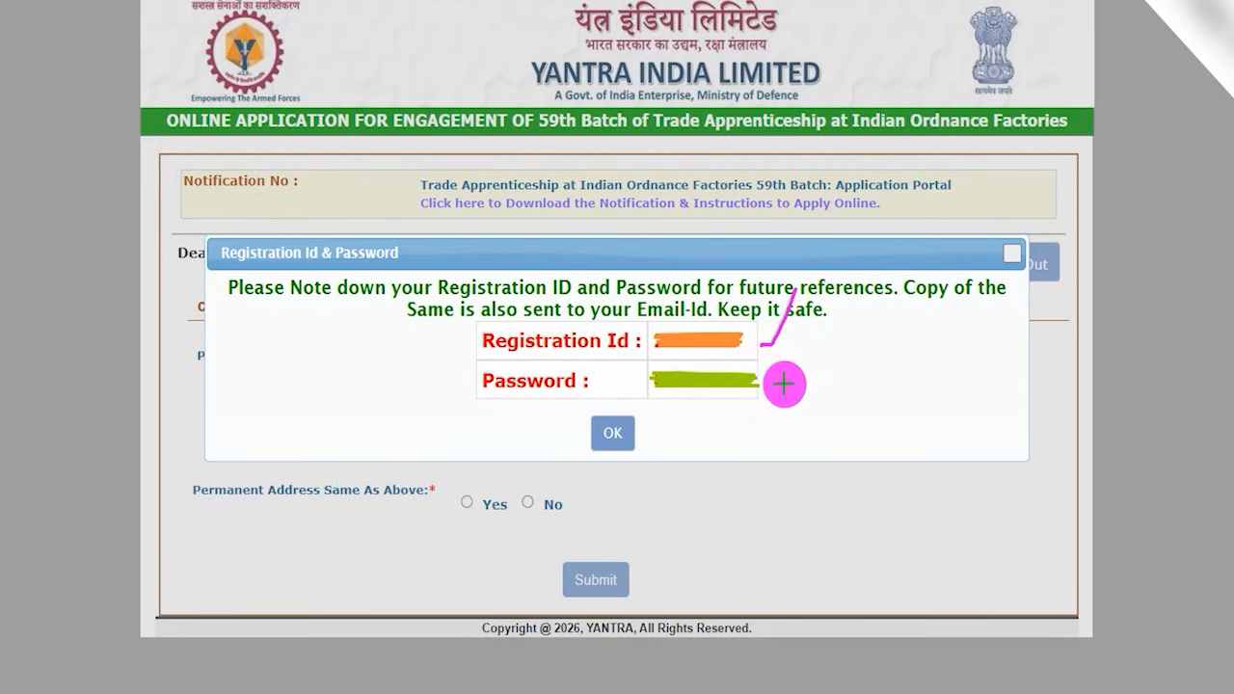
left_click_drag(772, 382, 808, 333)
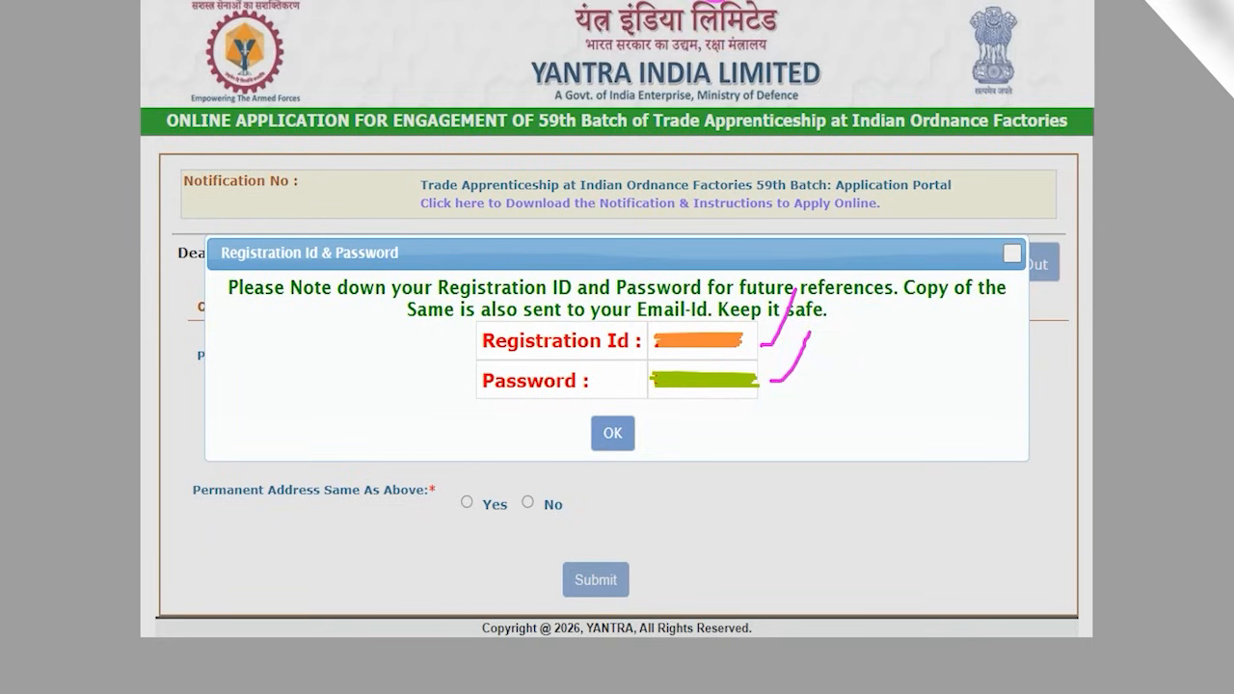
left_click_drag(850, 432, 652, 437)
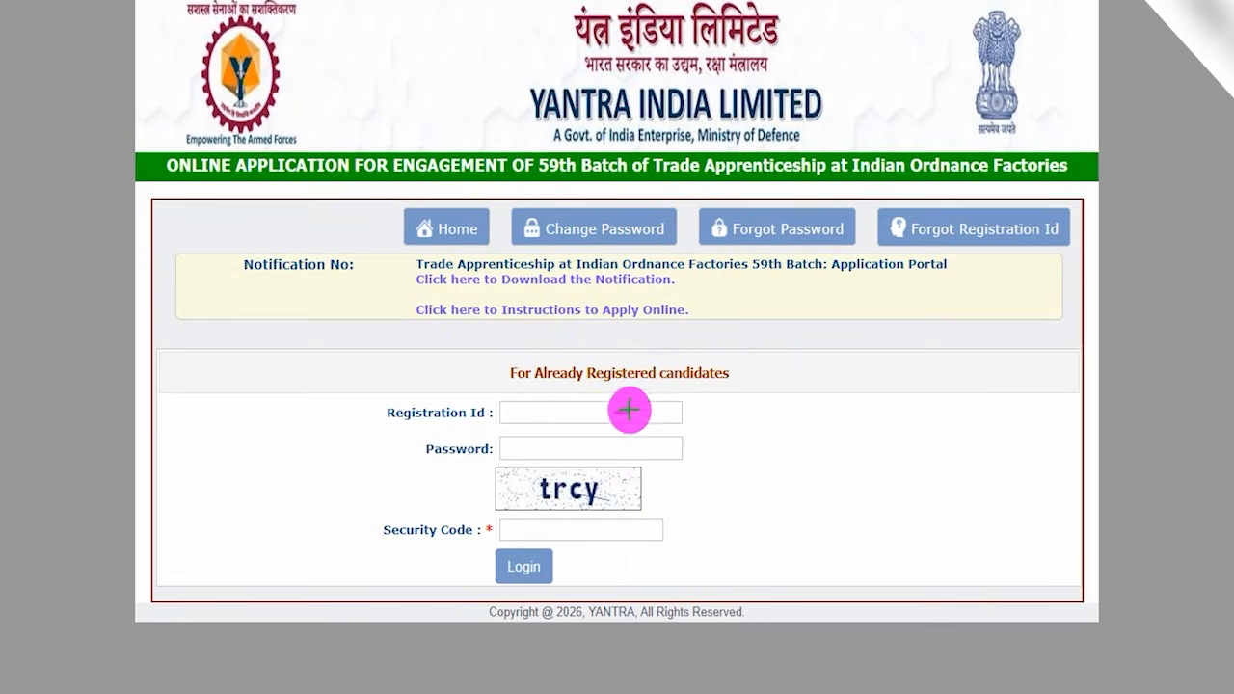
- Mark the Registration Id, Password, captcha and Security Code on the registered candidates' login form, with an arrow to Login
left_click_drag(618, 411, 649, 368)
left_click_drag(636, 446, 658, 413)
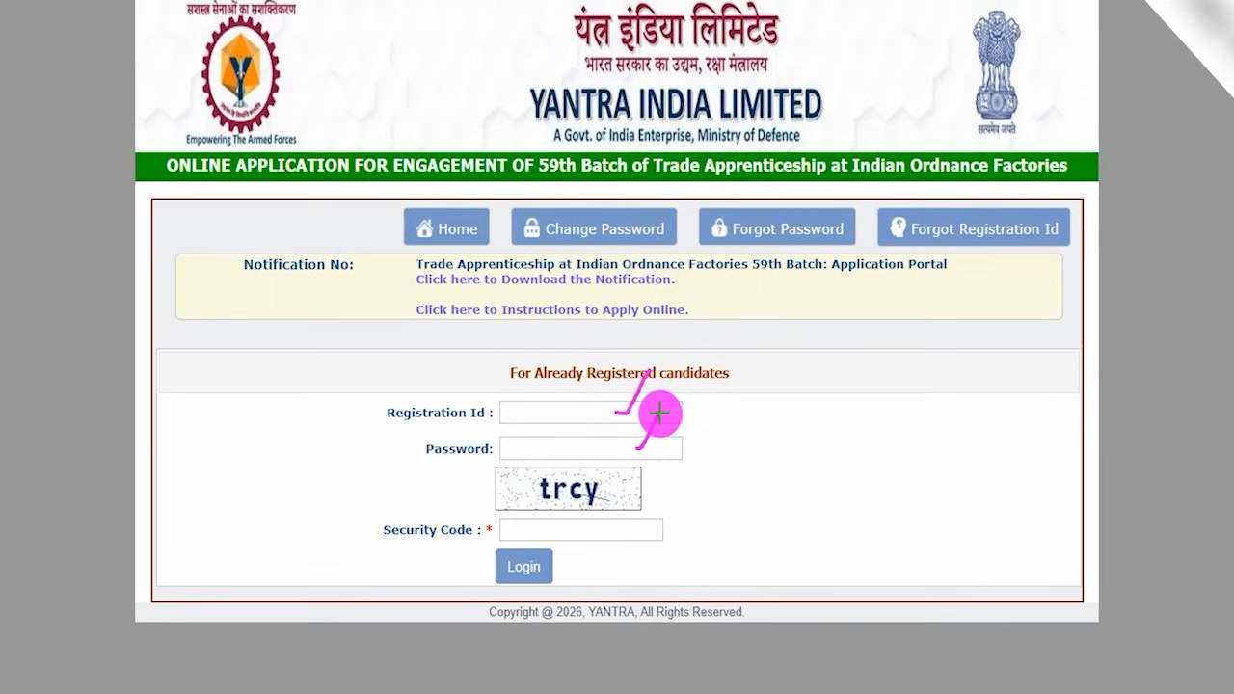
left_click_drag(606, 492, 639, 488)
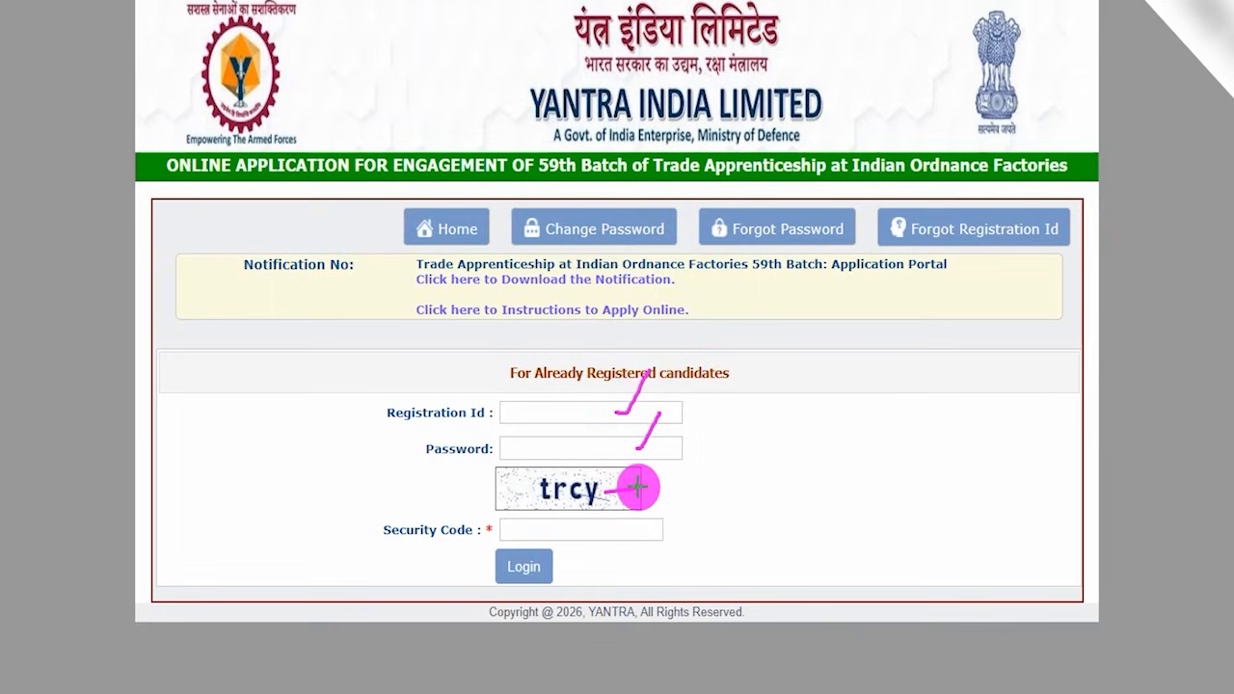
left_click_drag(530, 533, 600, 532)
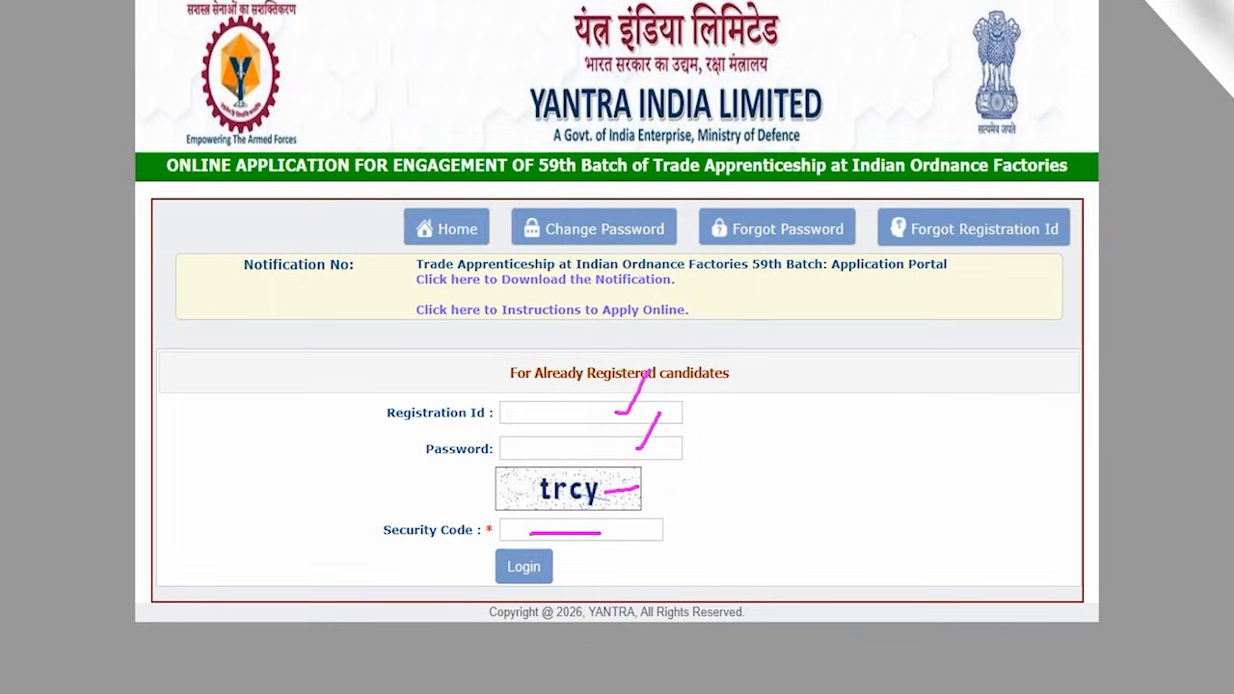
left_click_drag(778, 558, 565, 571)
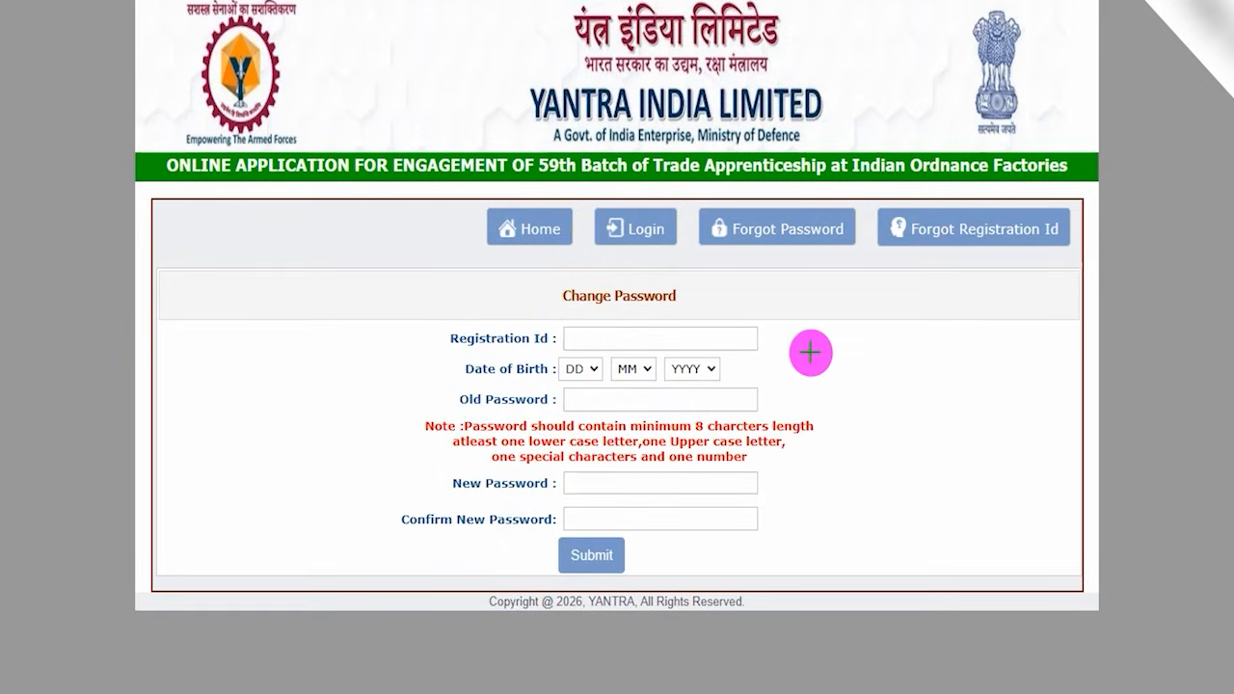
- Tick the Change Password heading and mark the Registration Id, Date of Birth and Old Password fields with the annotation pen
left_click_drag(690, 298, 723, 268)
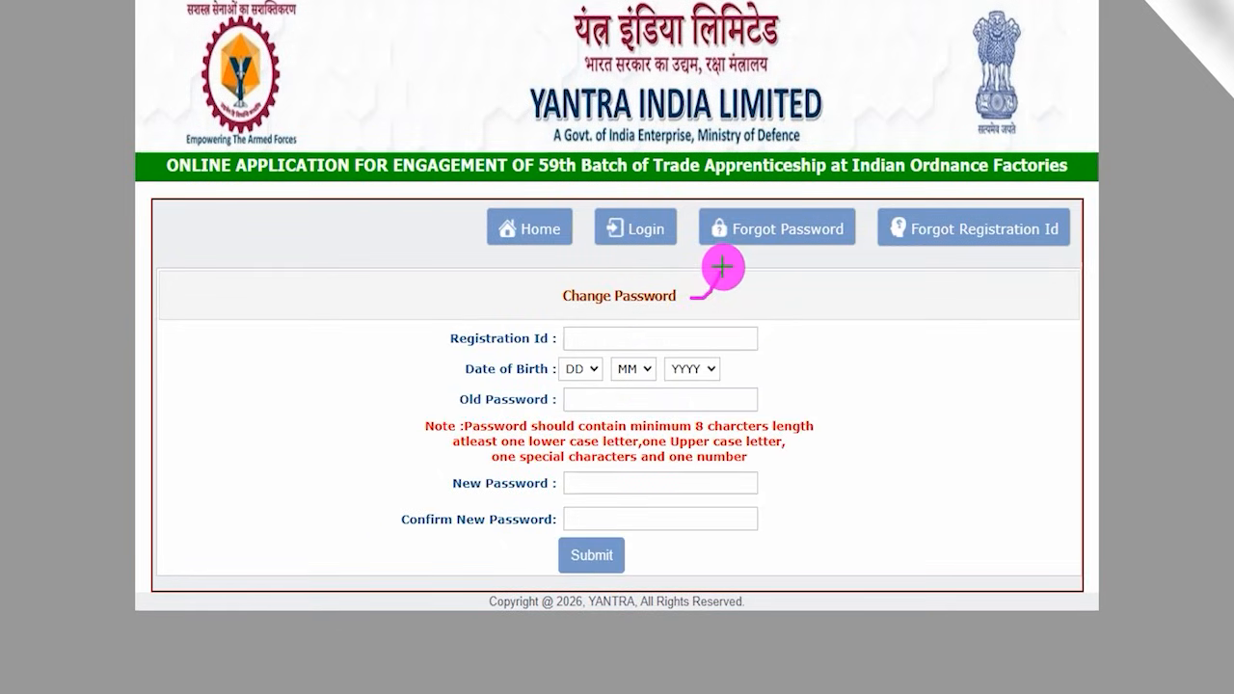
left_click_drag(582, 340, 649, 340)
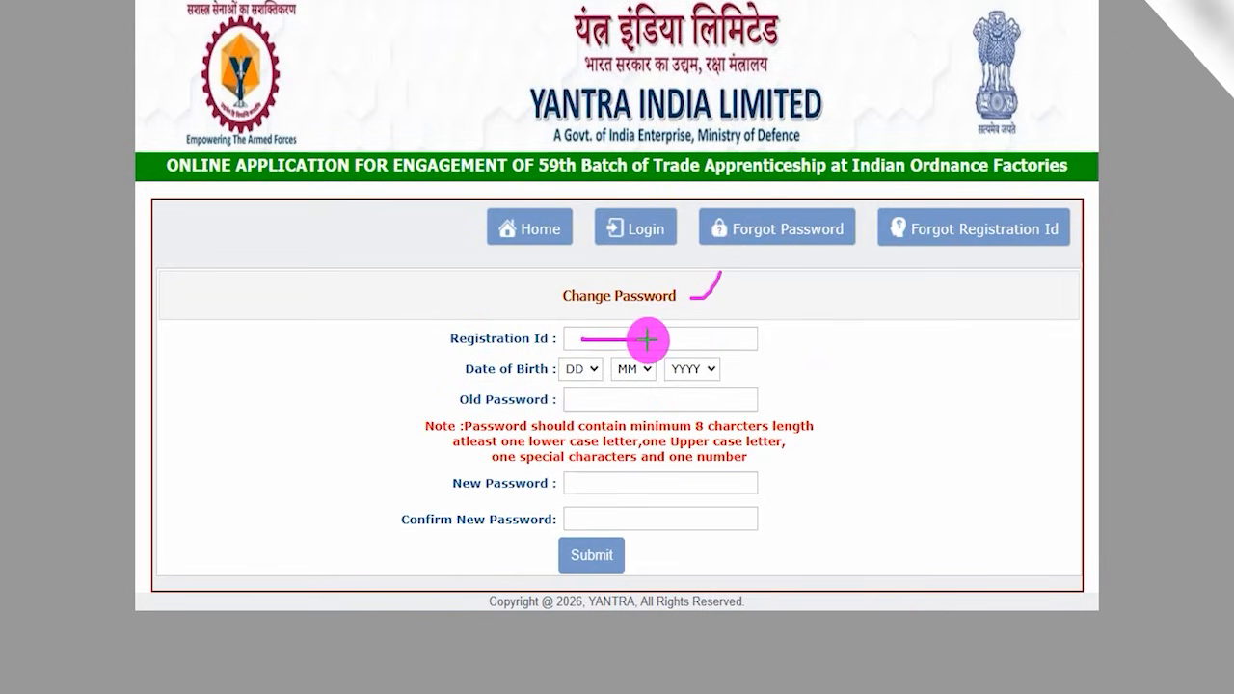
mouse_move(576, 372)
left_mouse_down()
mouse_move(598, 339)
mouse_move(719, 340)
left_mouse_up()
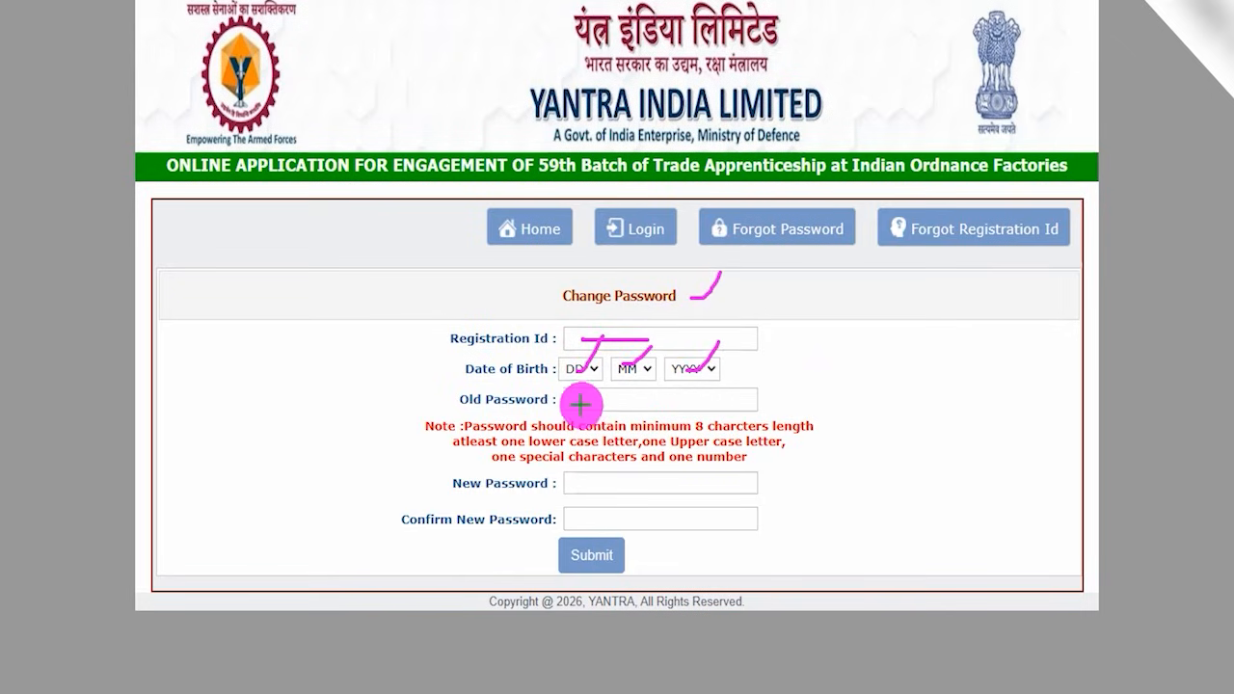
left_click_drag(585, 401, 646, 400)
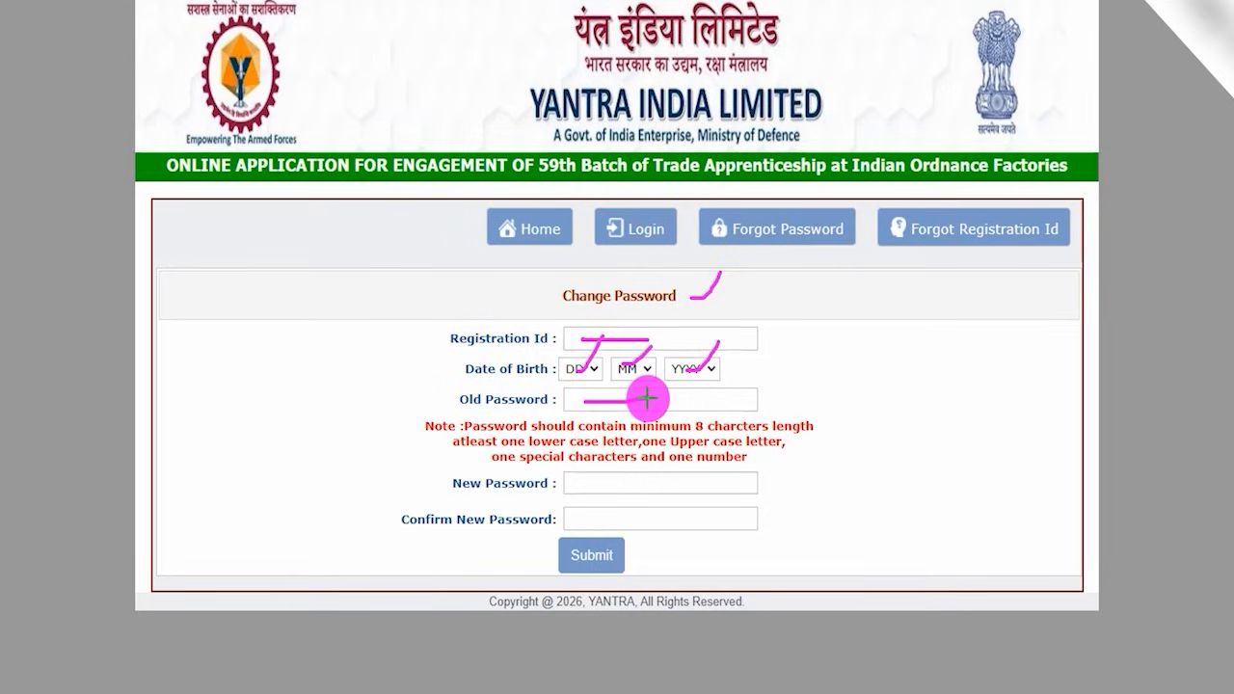
- Mark the New Password and Confirm New Password fields, underline the 8-character rule, and draw an arrow to Submit
left_click_drag(581, 486, 617, 485)
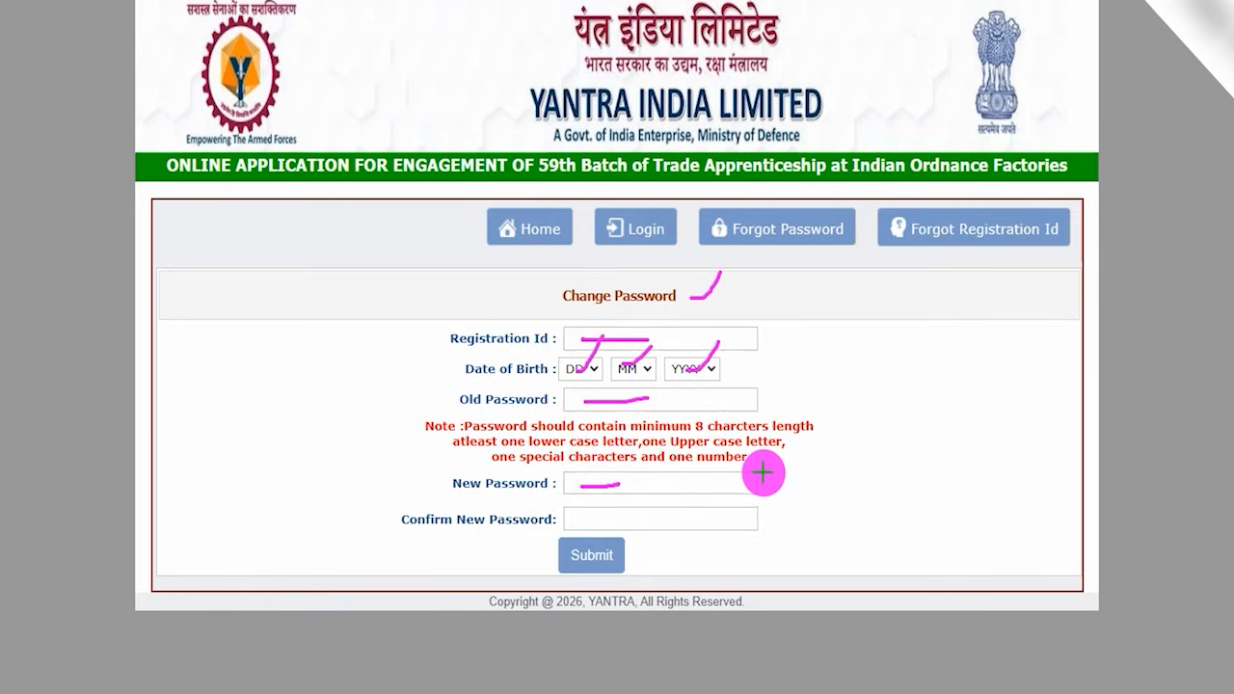
left_click_drag(697, 434, 759, 436)
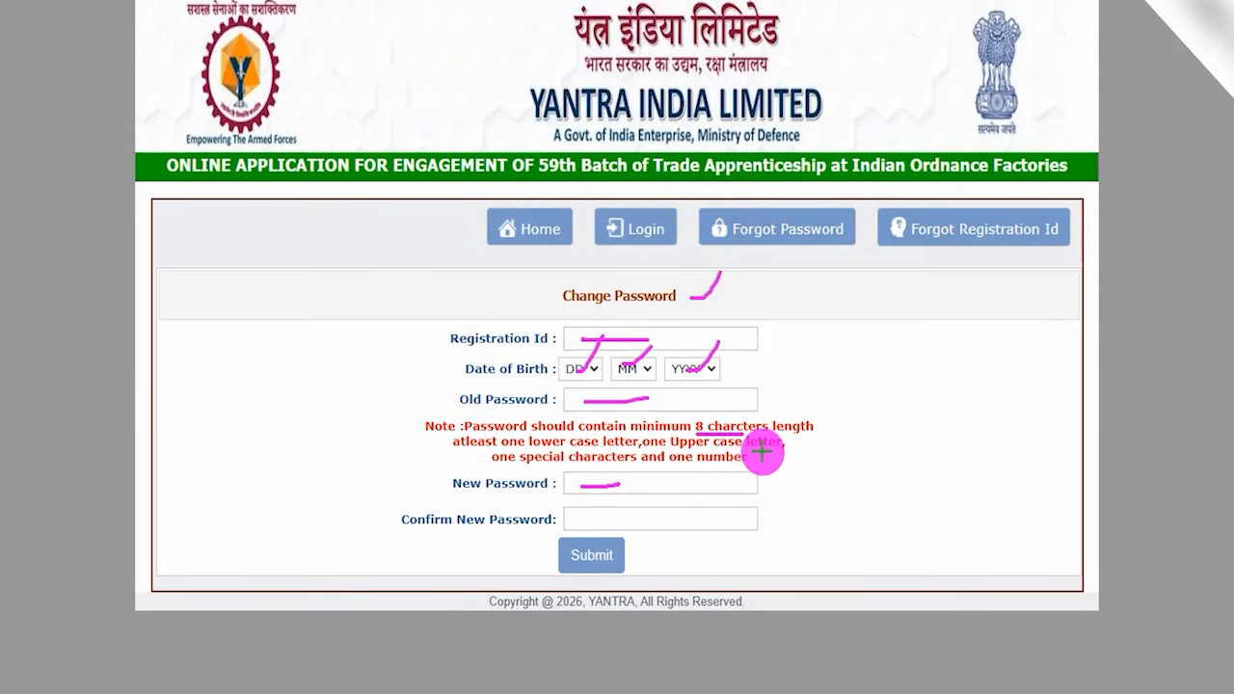
left_click_drag(641, 484, 659, 466)
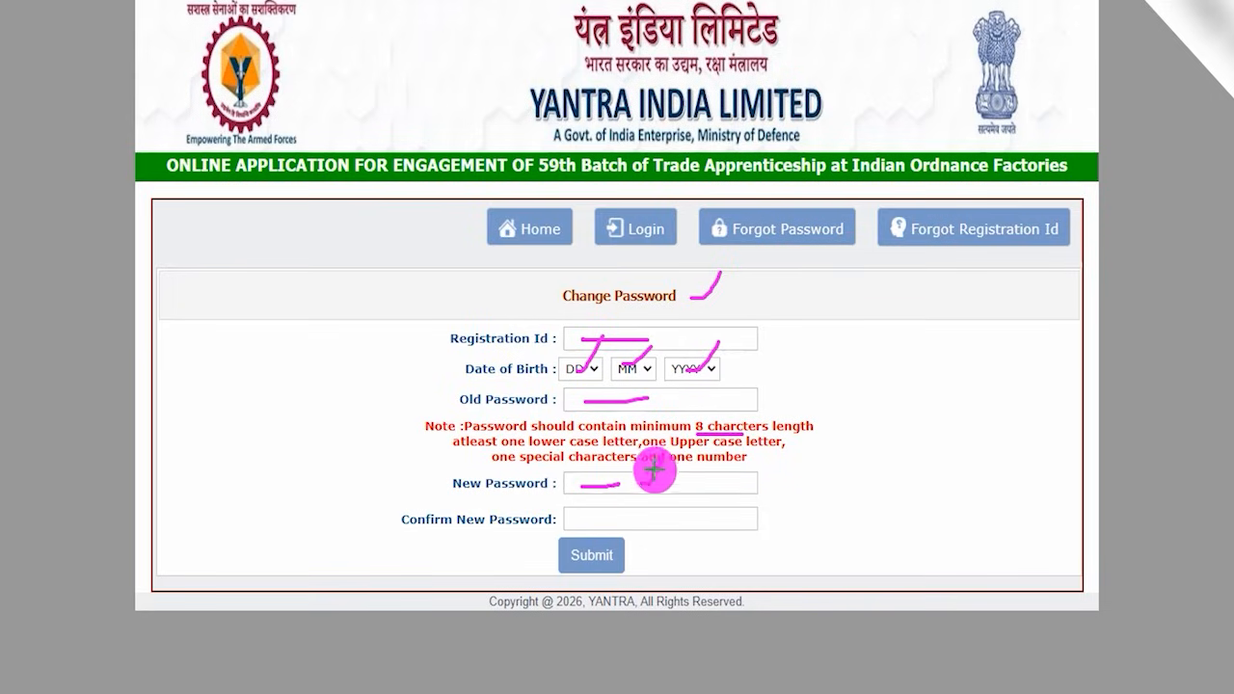
left_click_drag(587, 521, 650, 521)
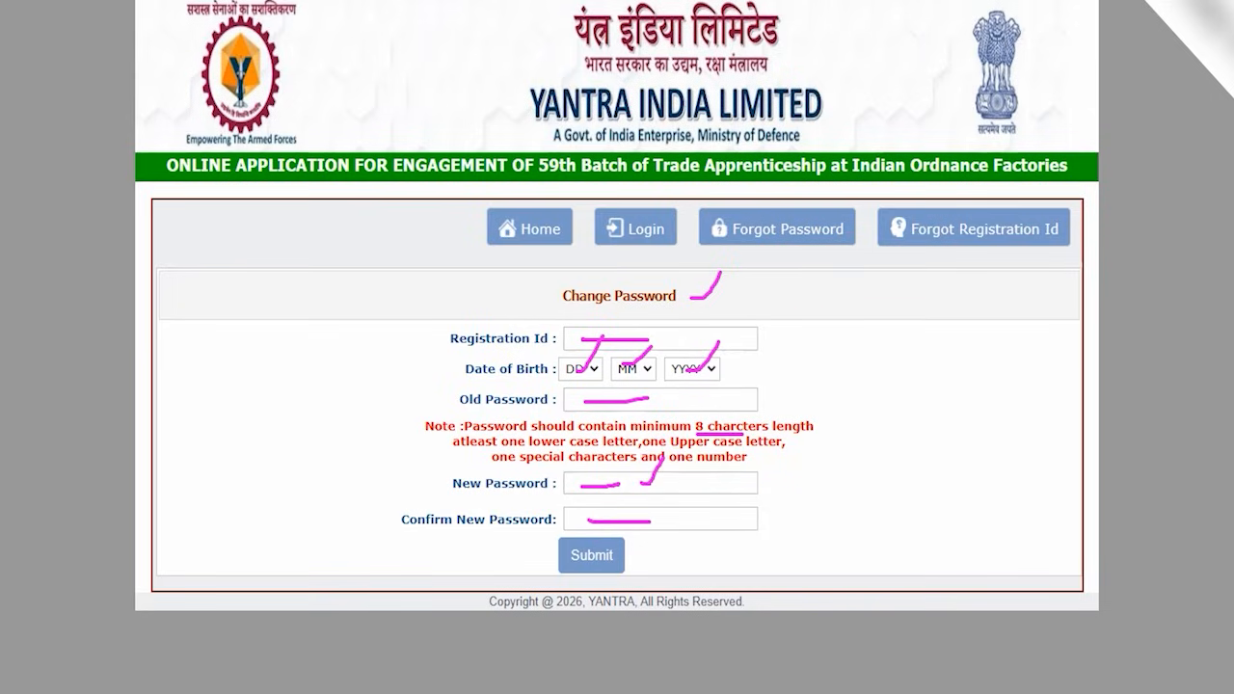
left_click_drag(823, 557, 634, 556)
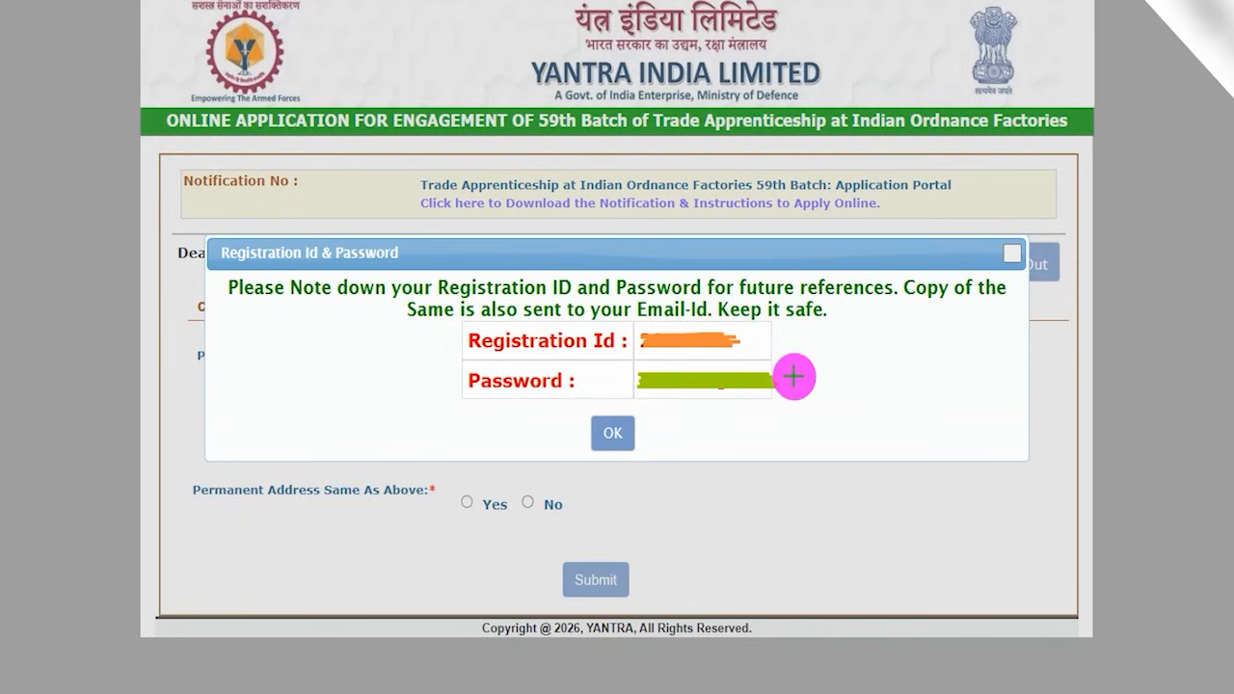
- Tick the Password row in the Registration Id & Password dialog, draw an arrow to OK, and acknowledge the dialog
left_click_drag(787, 382, 821, 324)
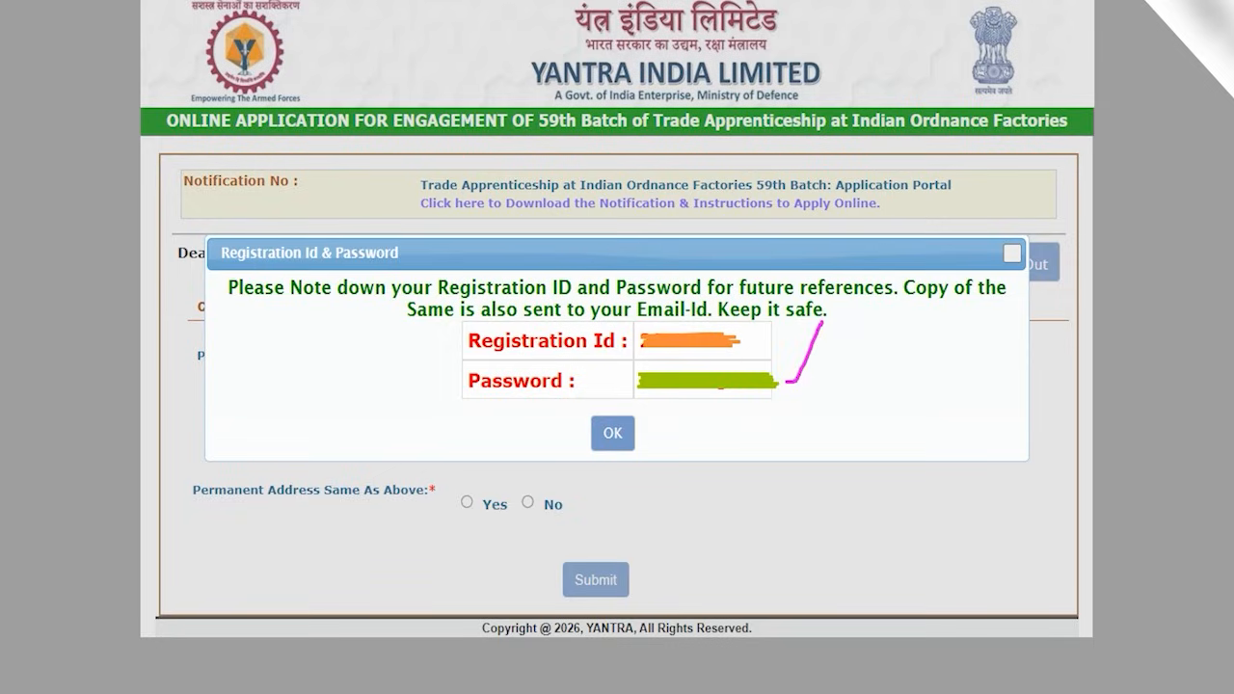
left_click_drag(820, 430, 631, 425)
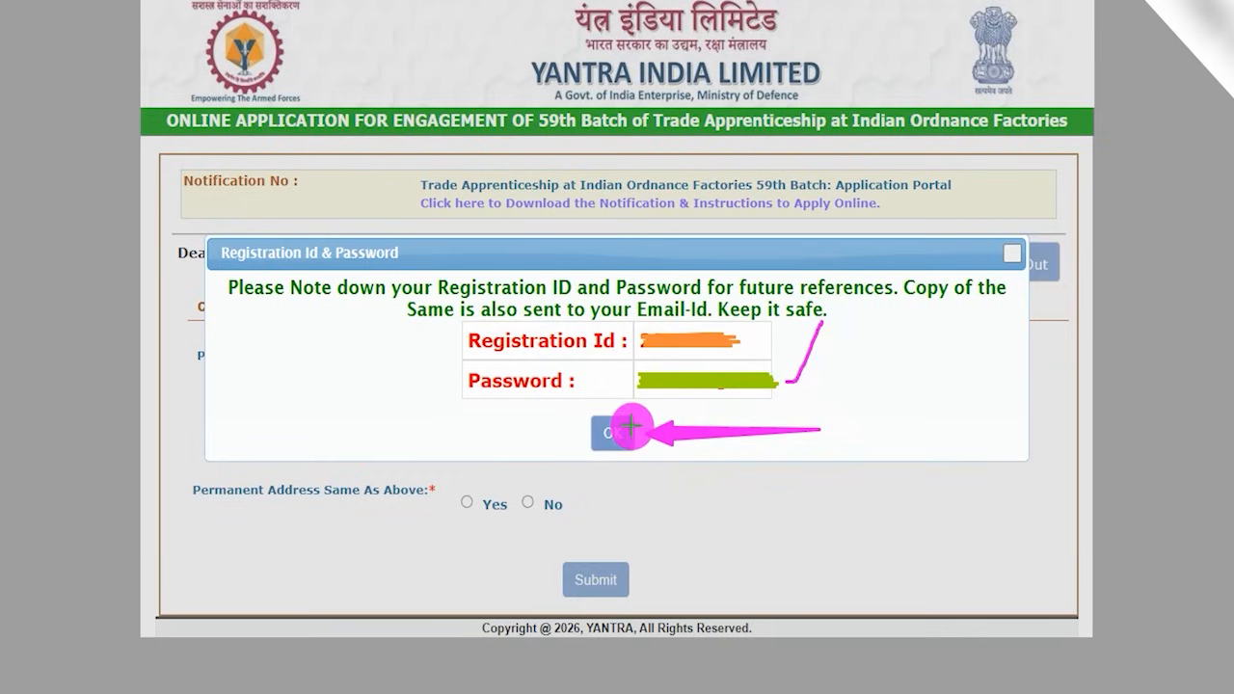
left_click(632, 426)
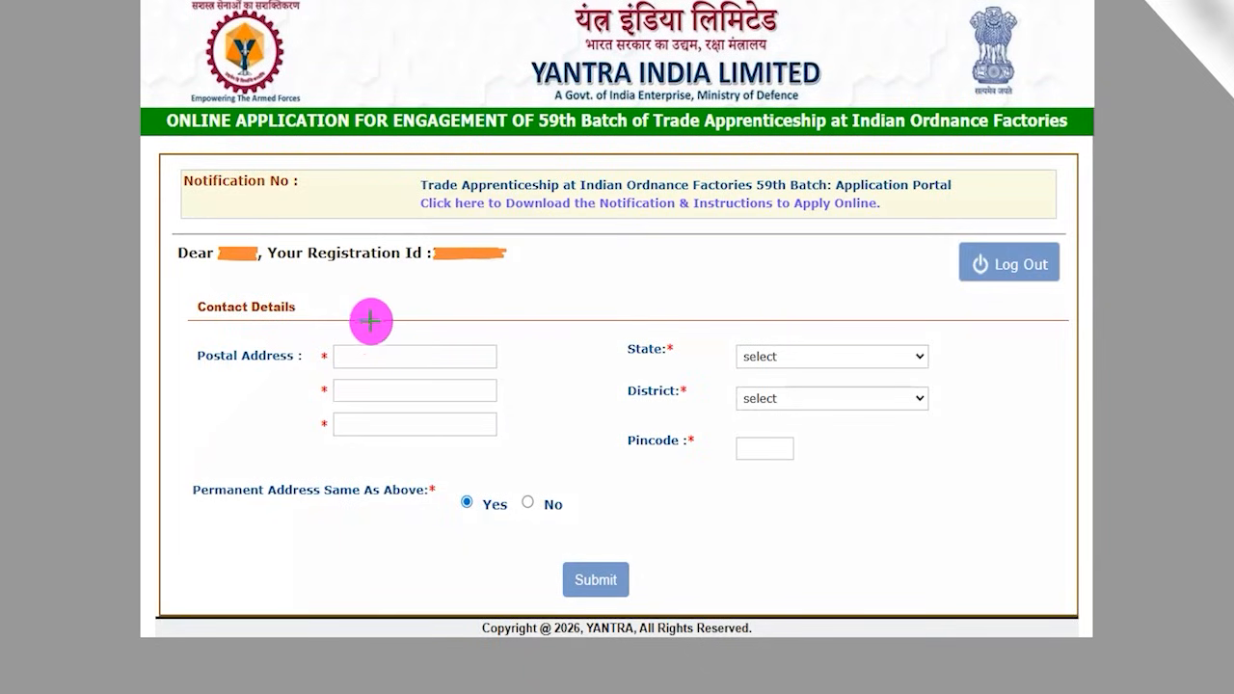
- Tick the Contact Details heading and underline the three Postal Address lines with the annotation pen
left_click_drag(314, 310, 379, 257)
left_click_drag(353, 355, 412, 355)
left_click_drag(394, 416, 438, 417)
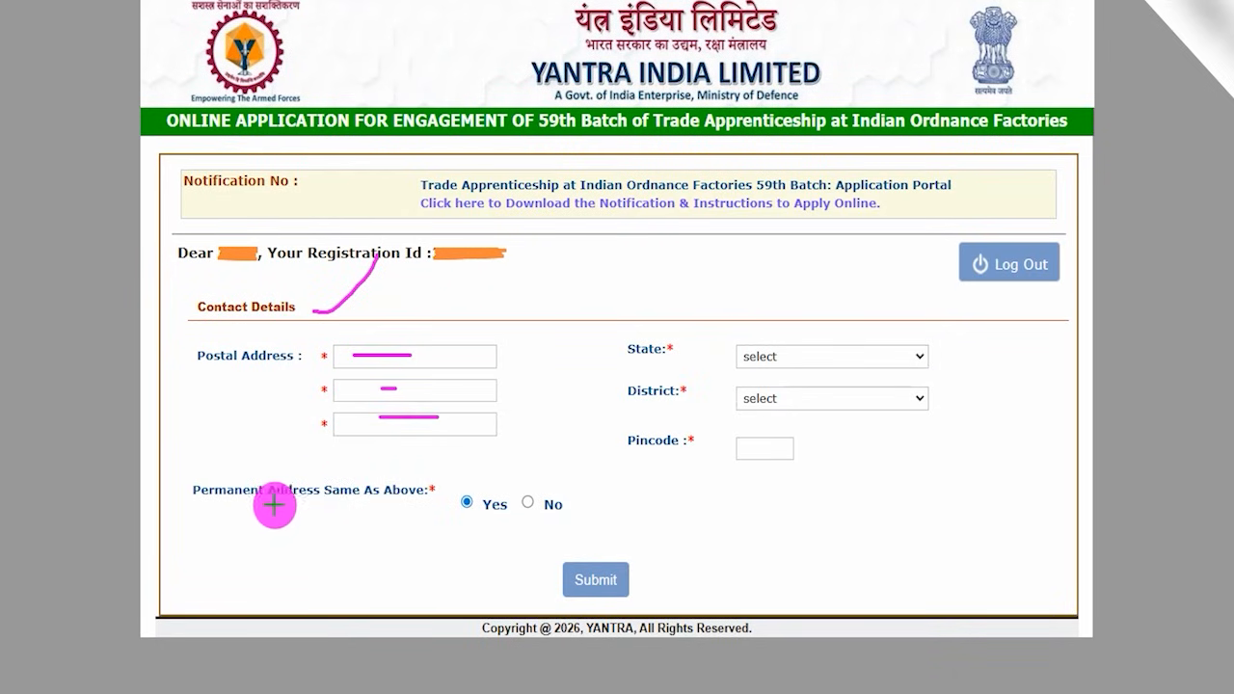
- Mark the permanent and postal address labels and the Yes option, and set Permanent Address Same As Above to No
left_click_drag(217, 500, 286, 499)
left_click_drag(281, 358, 293, 340)
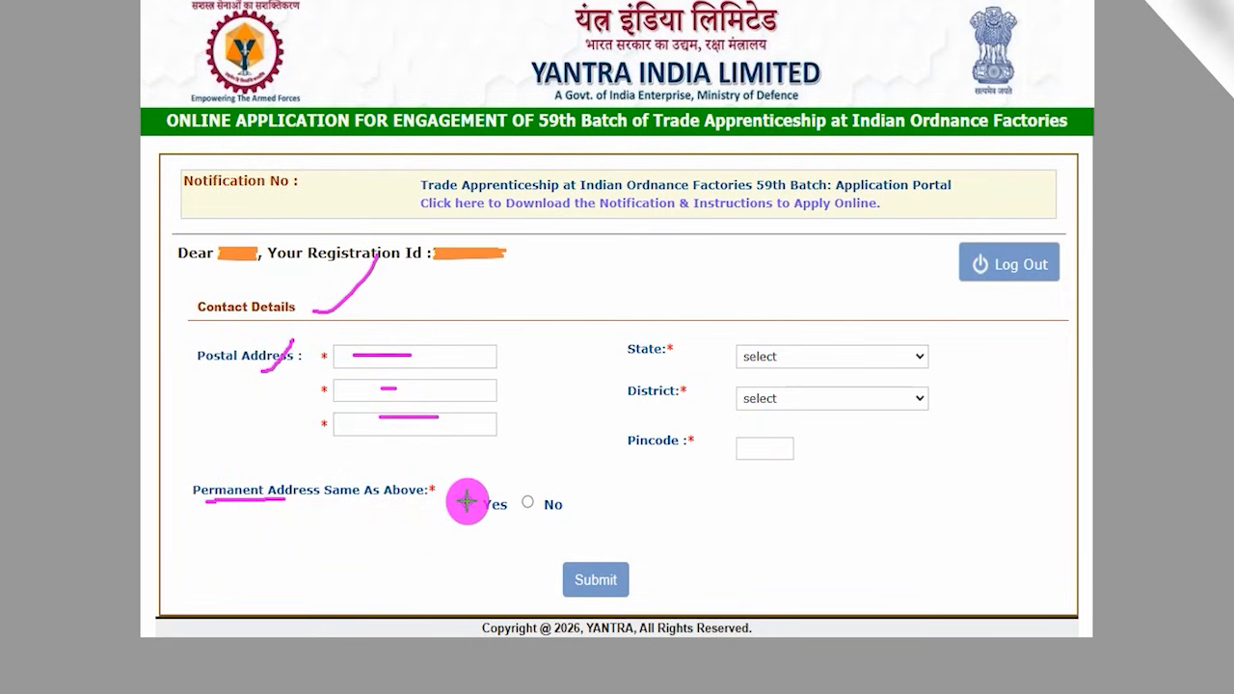
left_click_drag(467, 500, 489, 469)
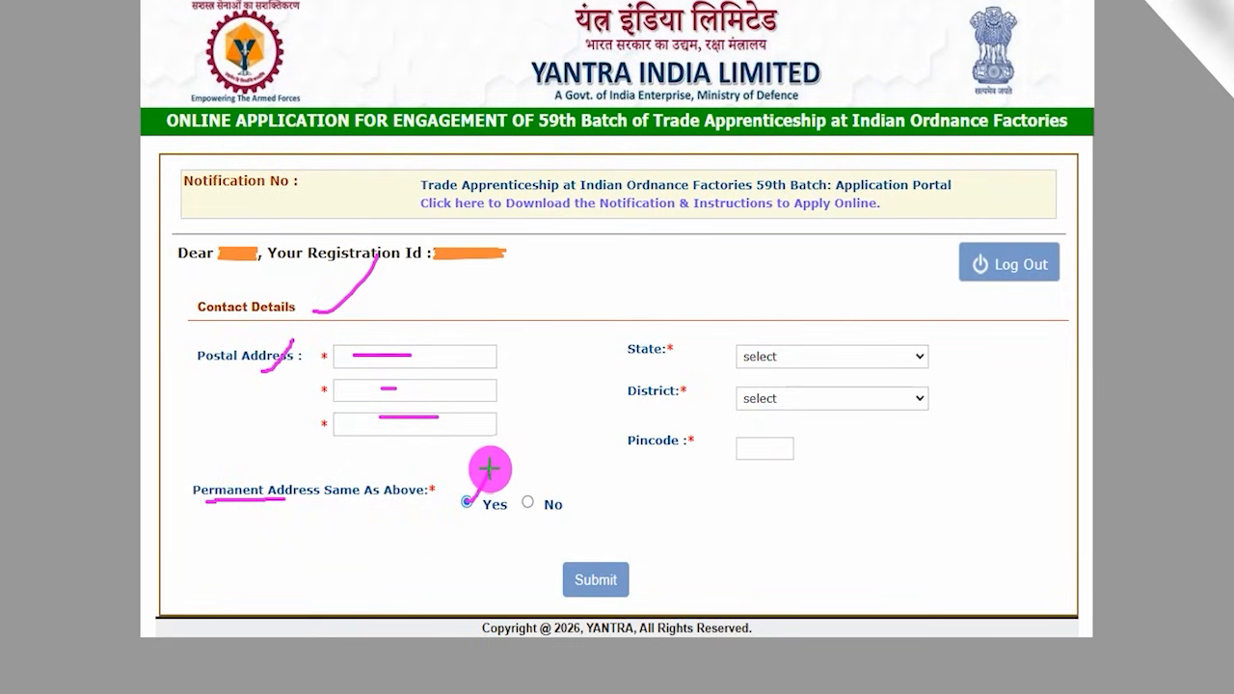
left_click(525, 499)
scroll(418, 501, "down", 1)
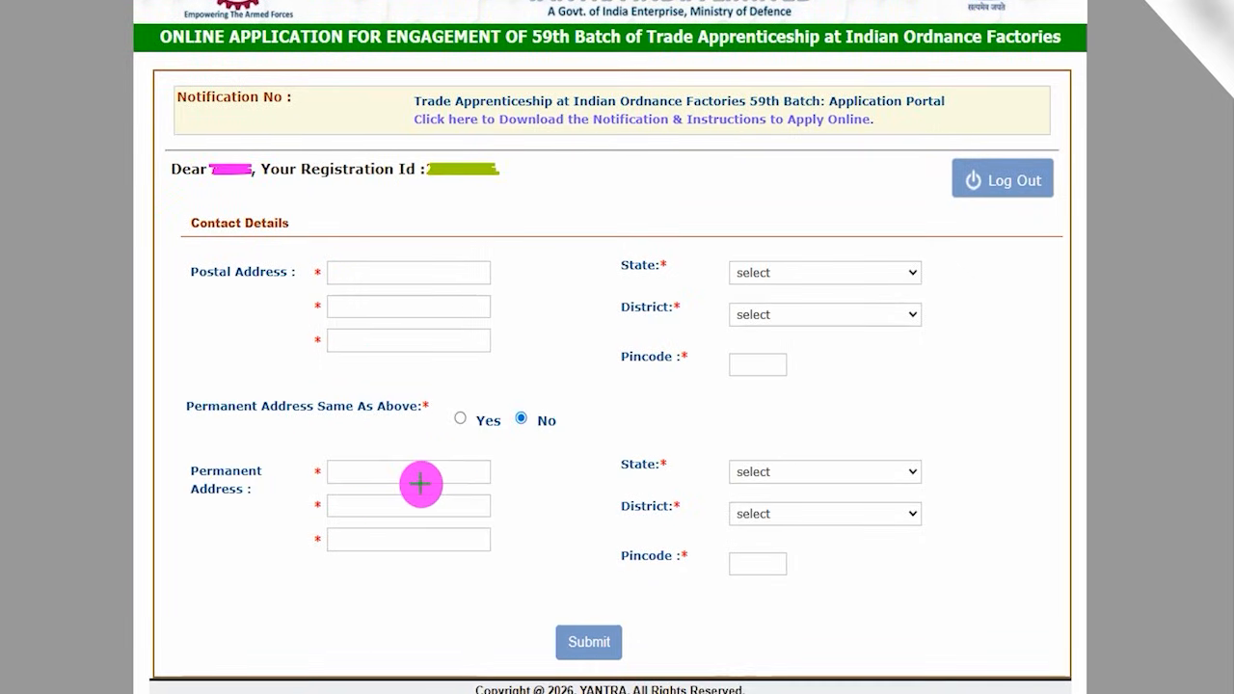
- Underline the Permanent Address lines with their State, District and Pincode fields, and draw an arrow to Submit
mouse_move(388, 480)
left_mouse_down()
mouse_move(436, 477)
mouse_move(443, 502)
mouse_move(534, 538)
left_mouse_up()
left_click_drag(782, 468, 829, 468)
left_click_drag(781, 514, 818, 514)
left_click_drag(753, 567, 797, 566)
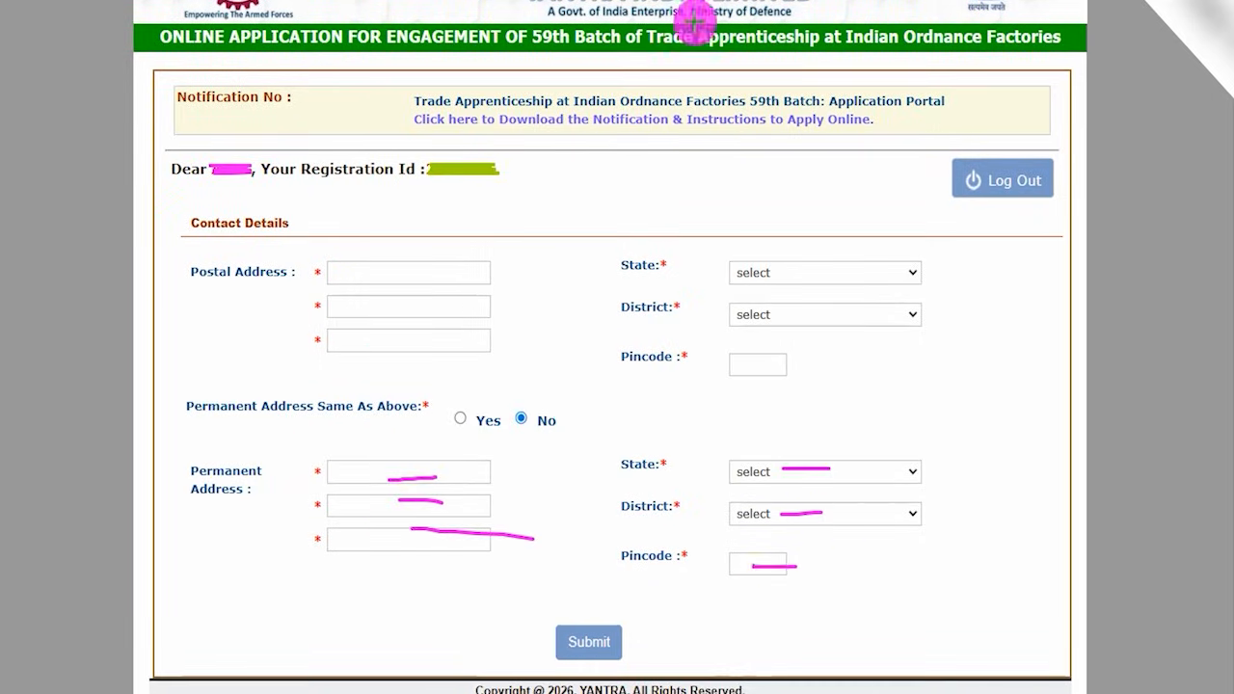
left_click_drag(917, 604, 642, 632)
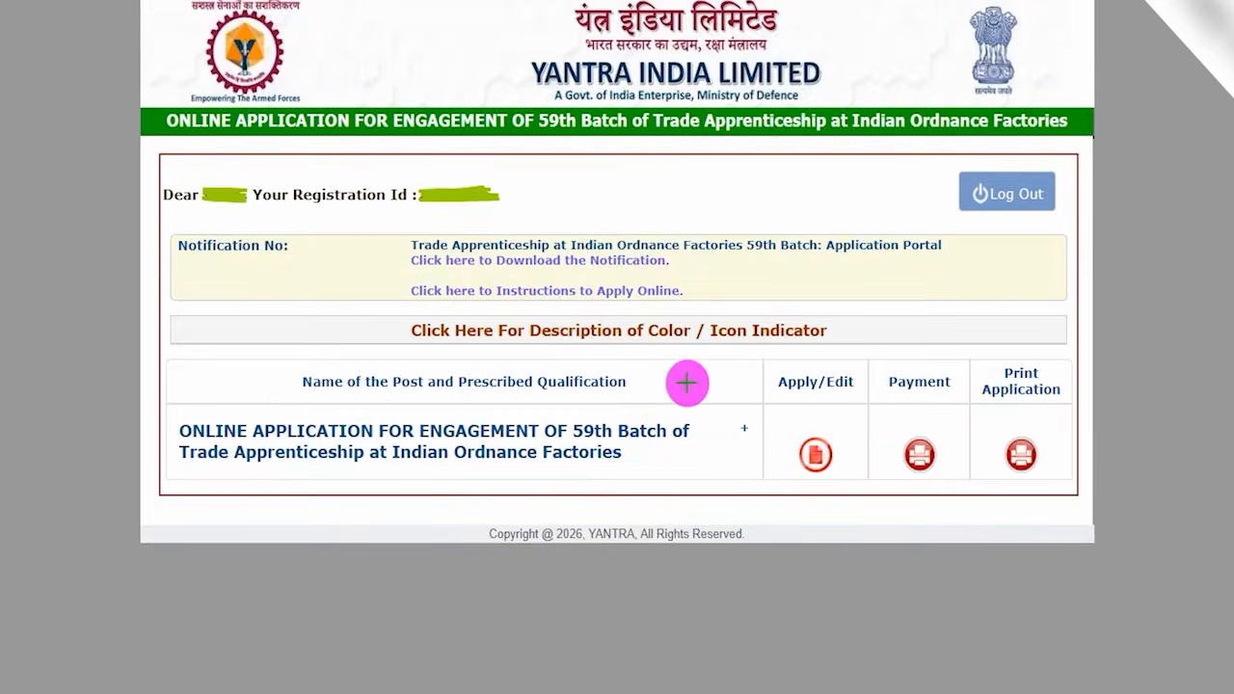
- Tick the post list page, circle the Apply/Edit heading and its icon, and open the application form
left_click_drag(627, 210, 701, 149)
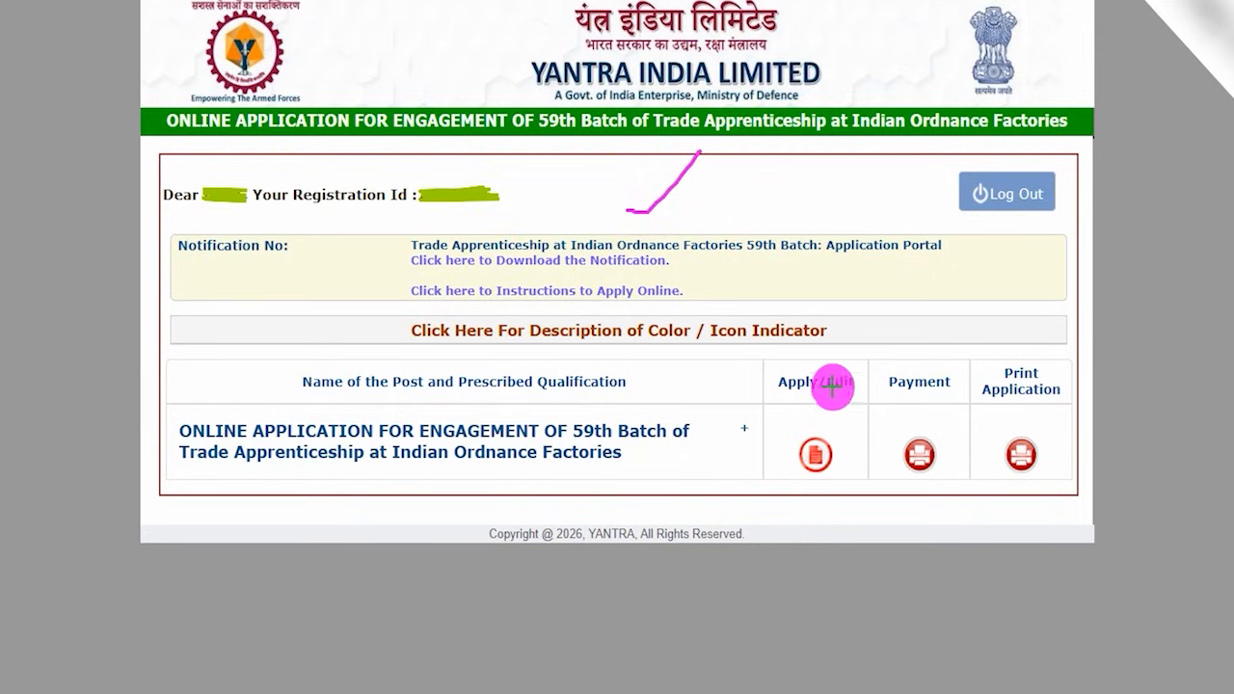
mouse_move(804, 359)
left_mouse_down()
mouse_move(763, 377)
mouse_move(832, 405)
mouse_move(843, 357)
mouse_move(818, 357)
left_mouse_up()
mouse_move(838, 427)
left_mouse_down()
mouse_move(794, 427)
mouse_move(780, 468)
mouse_move(846, 479)
mouse_move(853, 436)
mouse_move(839, 427)
left_mouse_up()
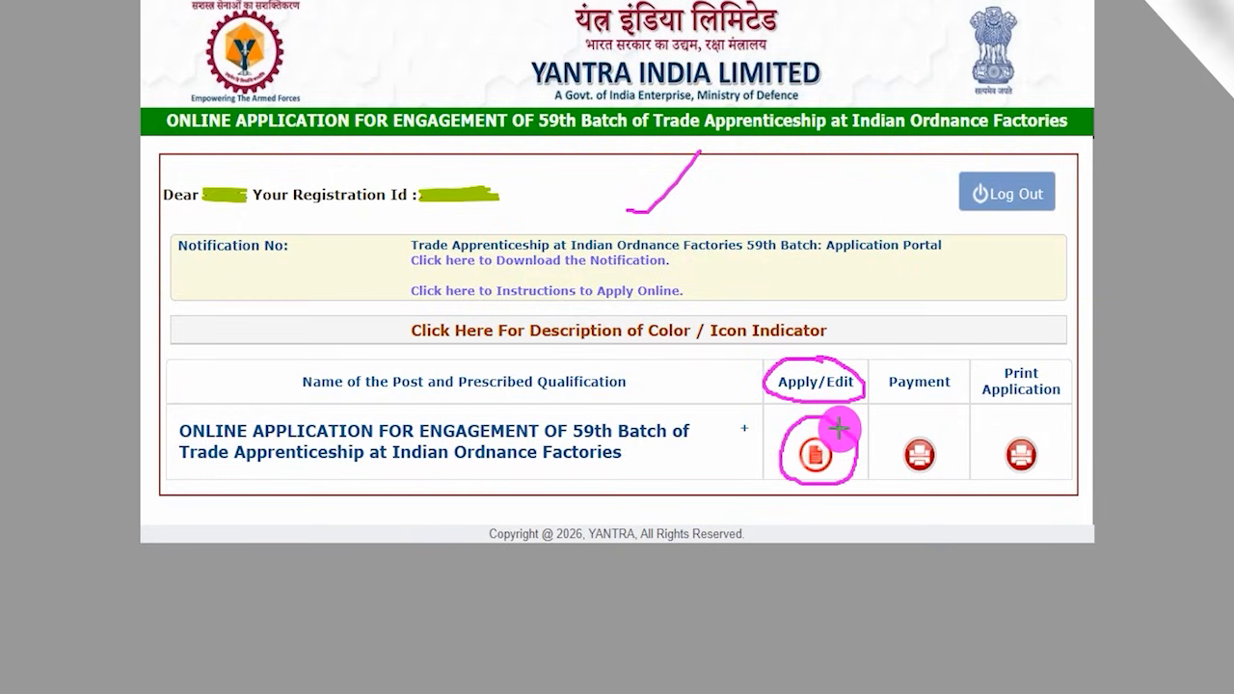
left_click(816, 451)
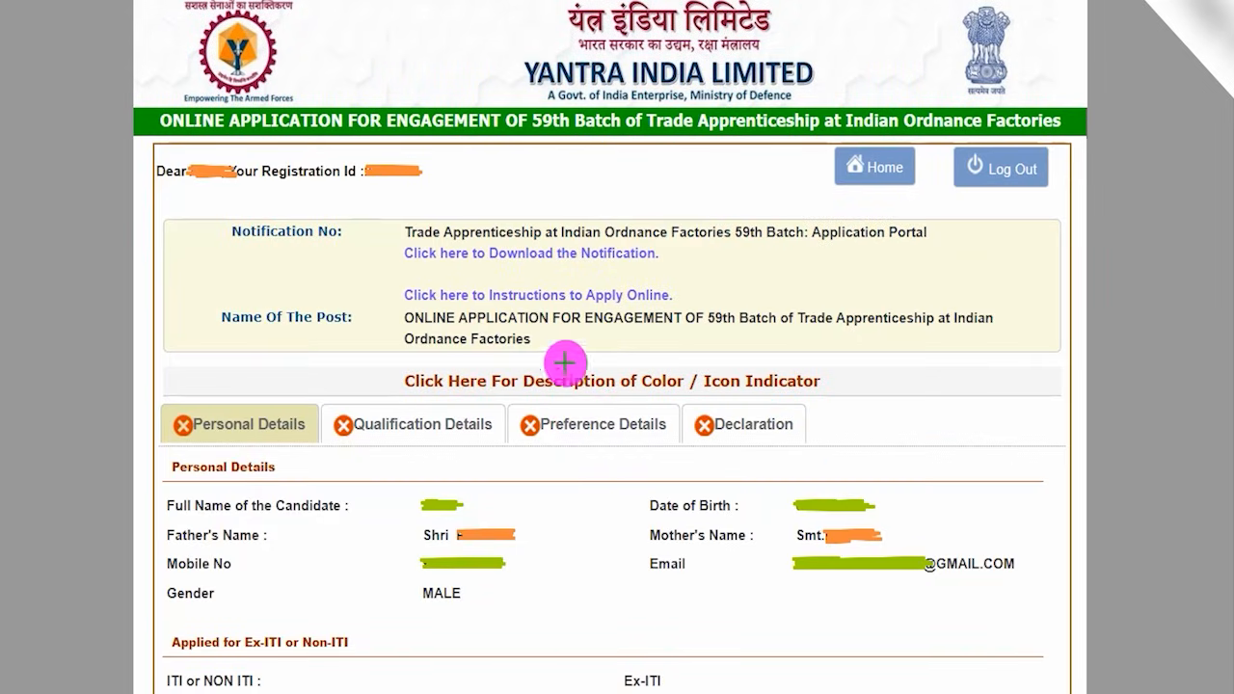
- Draw ticks beside the registration line and on the Personal Details, Qualification Details, Preference Details and Declaration sections
left_click_drag(434, 206, 498, 142)
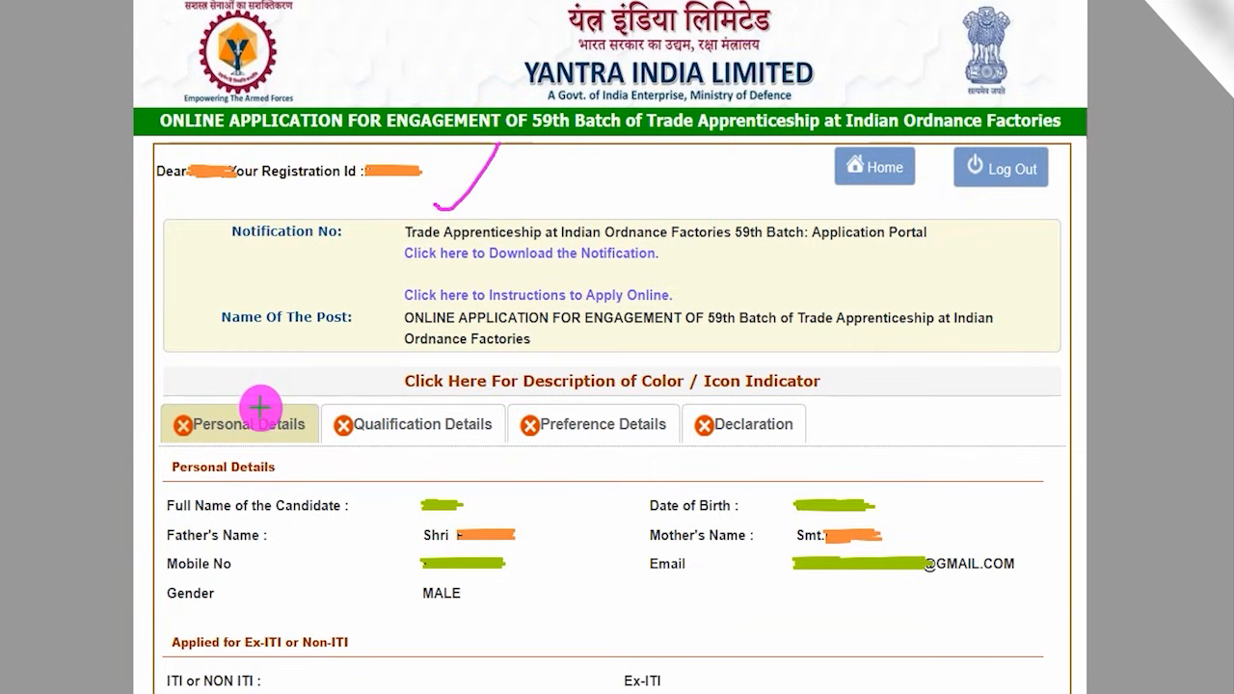
left_click_drag(261, 407, 279, 374)
left_click_drag(455, 413, 485, 386)
left_click_drag(625, 411, 657, 384)
left_click_drag(797, 416, 850, 356)
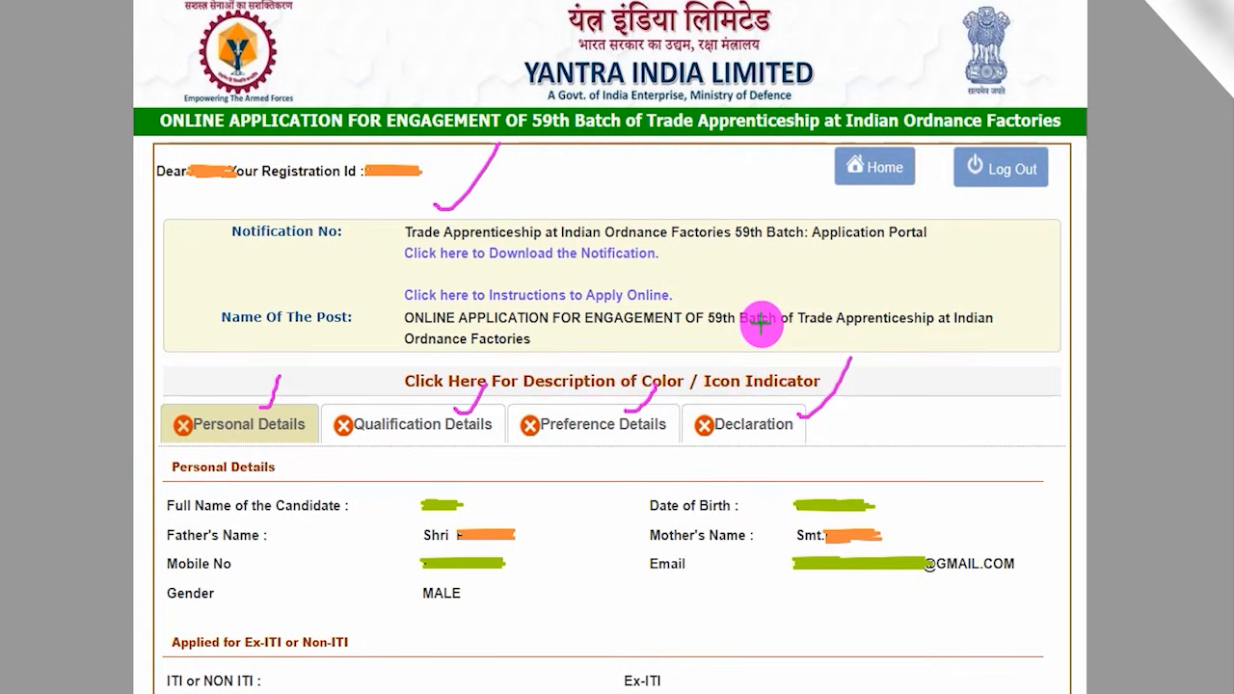
- Tick Personal Details again and mark the prefilled father's name, mobile number, date of birth, mother's name and email entries
left_click_drag(254, 444, 281, 407)
left_click_drag(523, 536, 569, 498)
left_click_drag(524, 566, 557, 531)
left_click_drag(908, 538, 921, 487)
left_click_drag(1014, 567, 1042, 531)
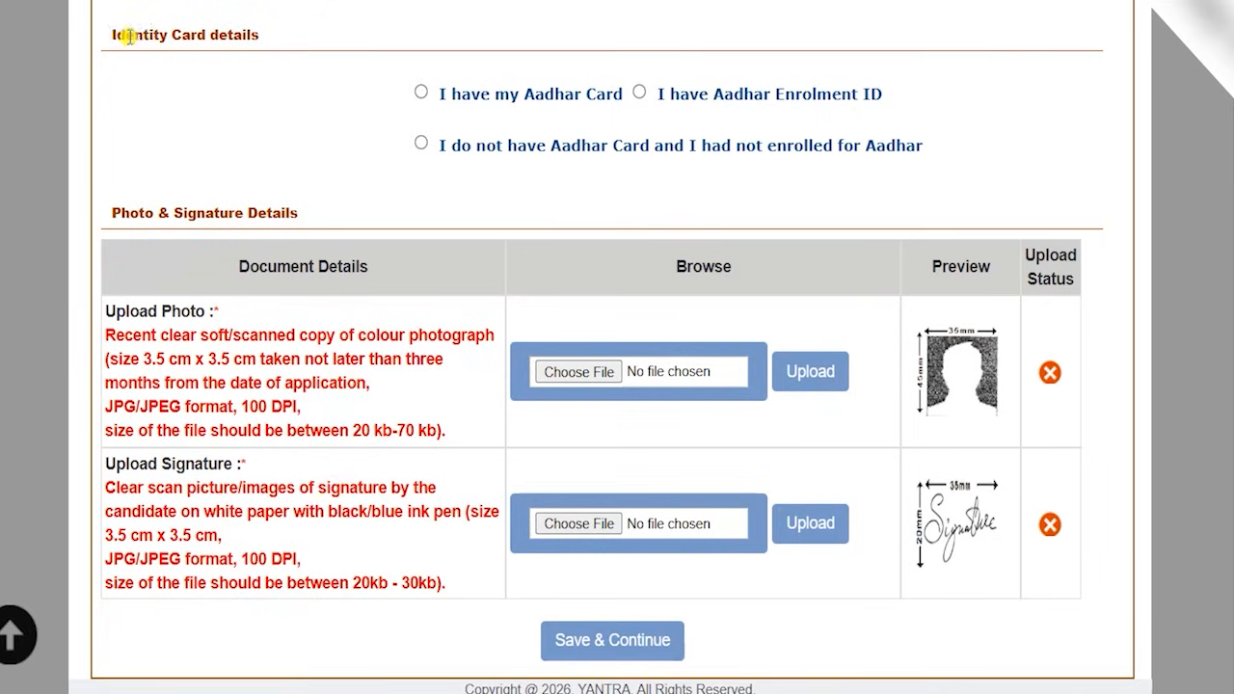
- Highlight the Identity Card details heading and try the "I have my Aadhar Card" and "I have Aadhar Enrolment ID" options
left_click_drag(128, 37, 232, 35)
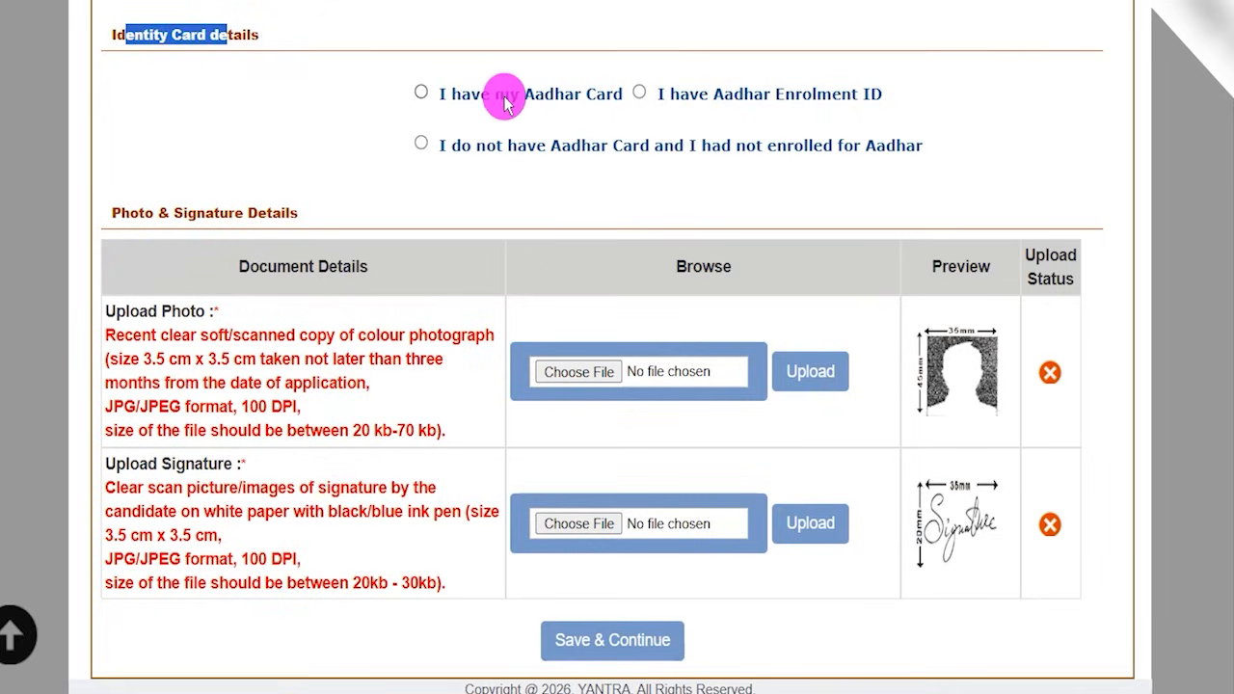
left_click(423, 94)
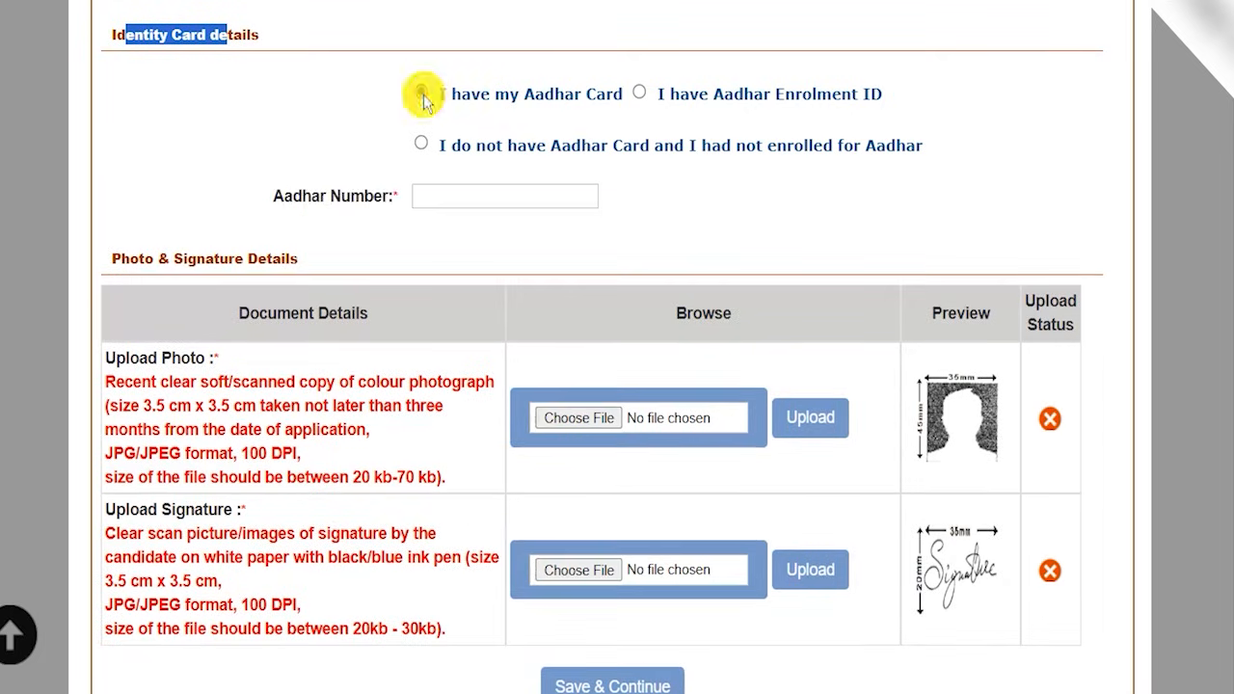
left_click(640, 94)
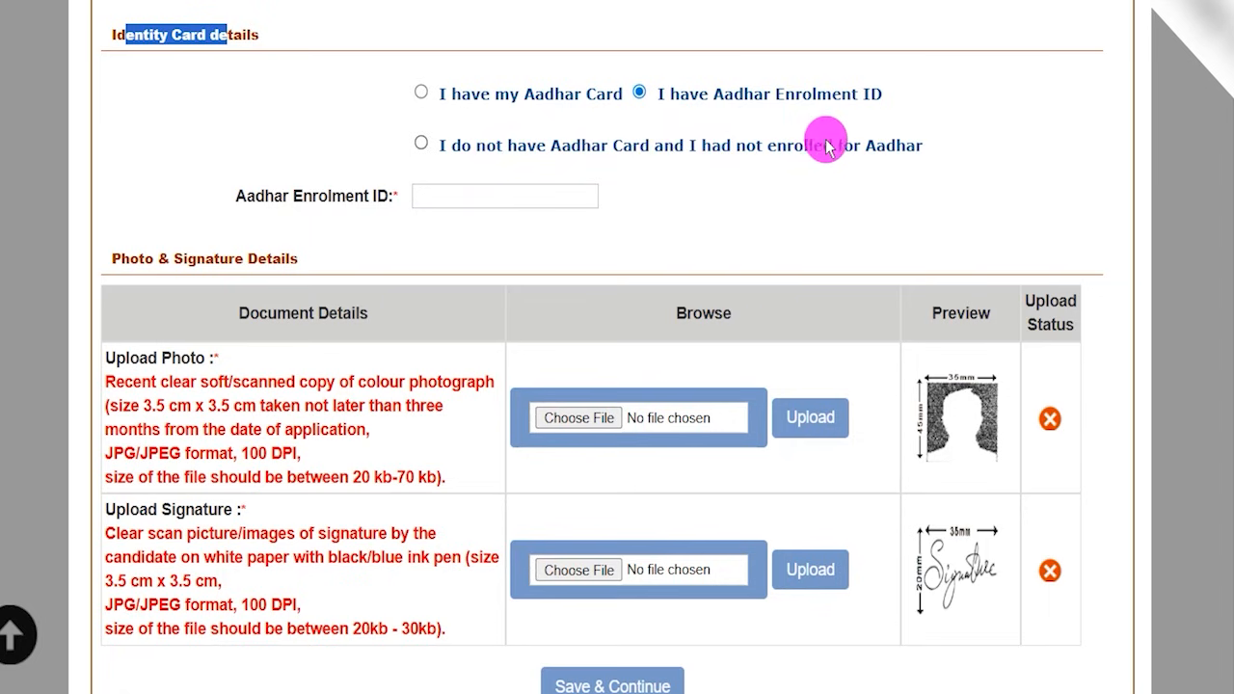
- Select "I do not have Aadhar Card and I had not enrolled for Aadhar" with Passport as ID Type, and activate the ID number field
left_click(421, 143)
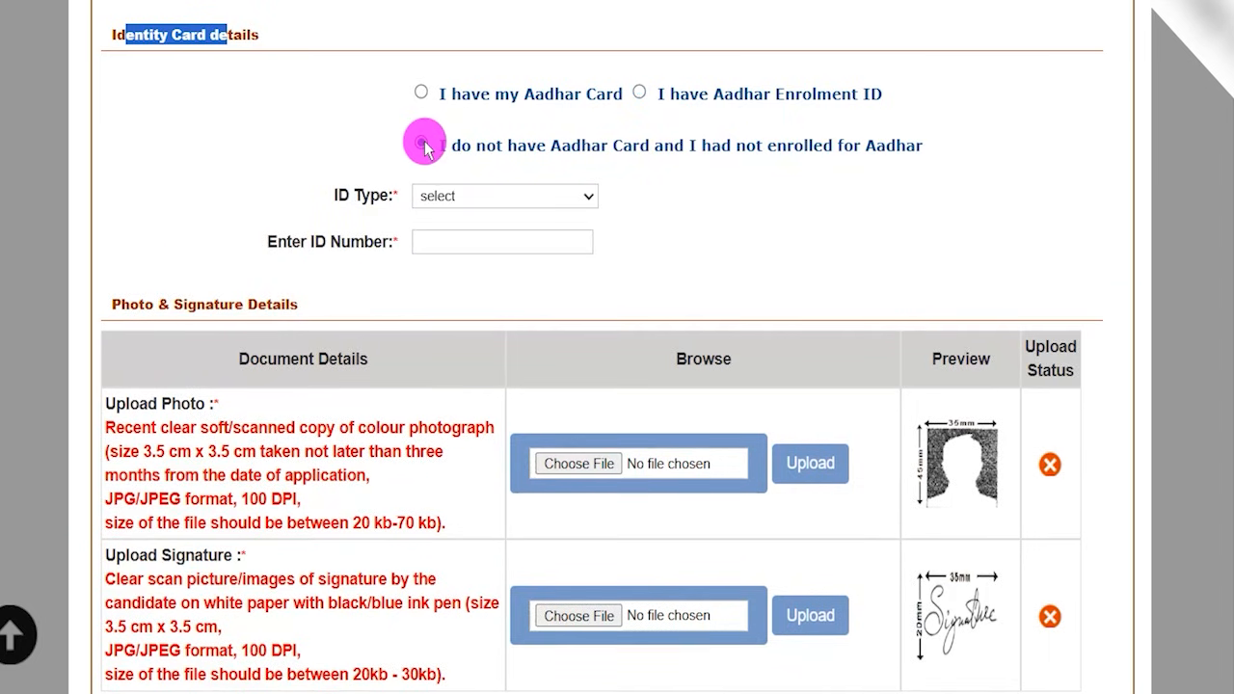
left_click(454, 195)
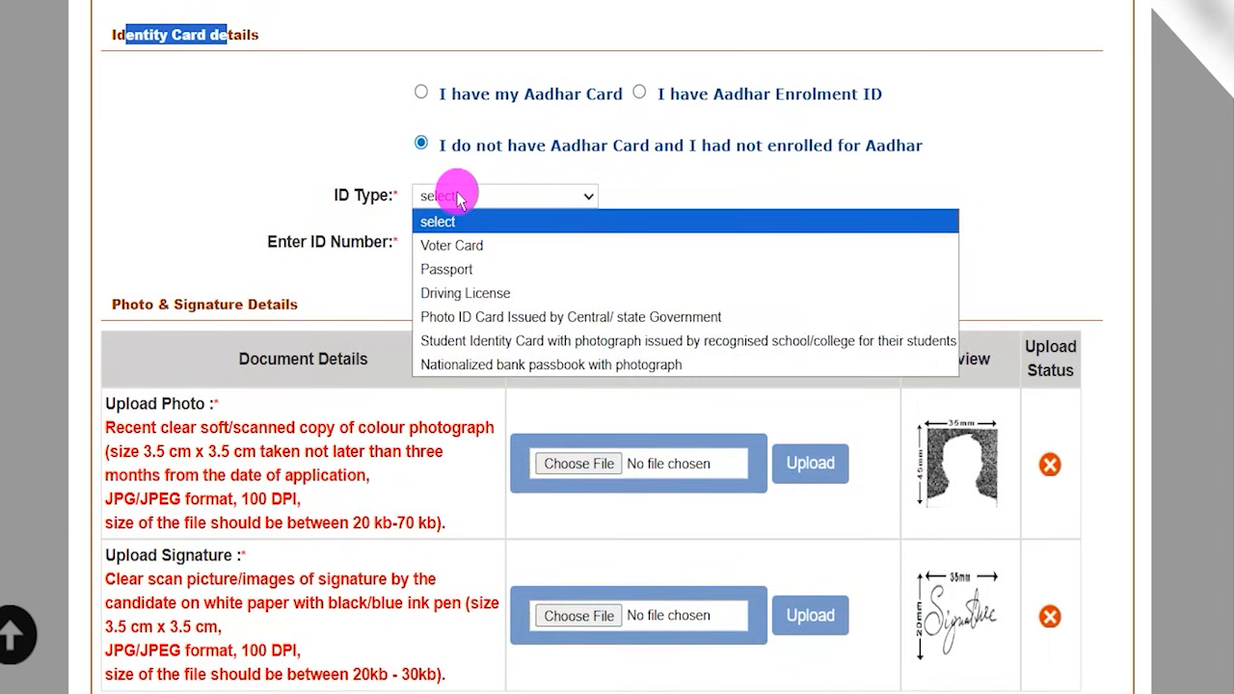
left_click(453, 270)
left_click(440, 242)
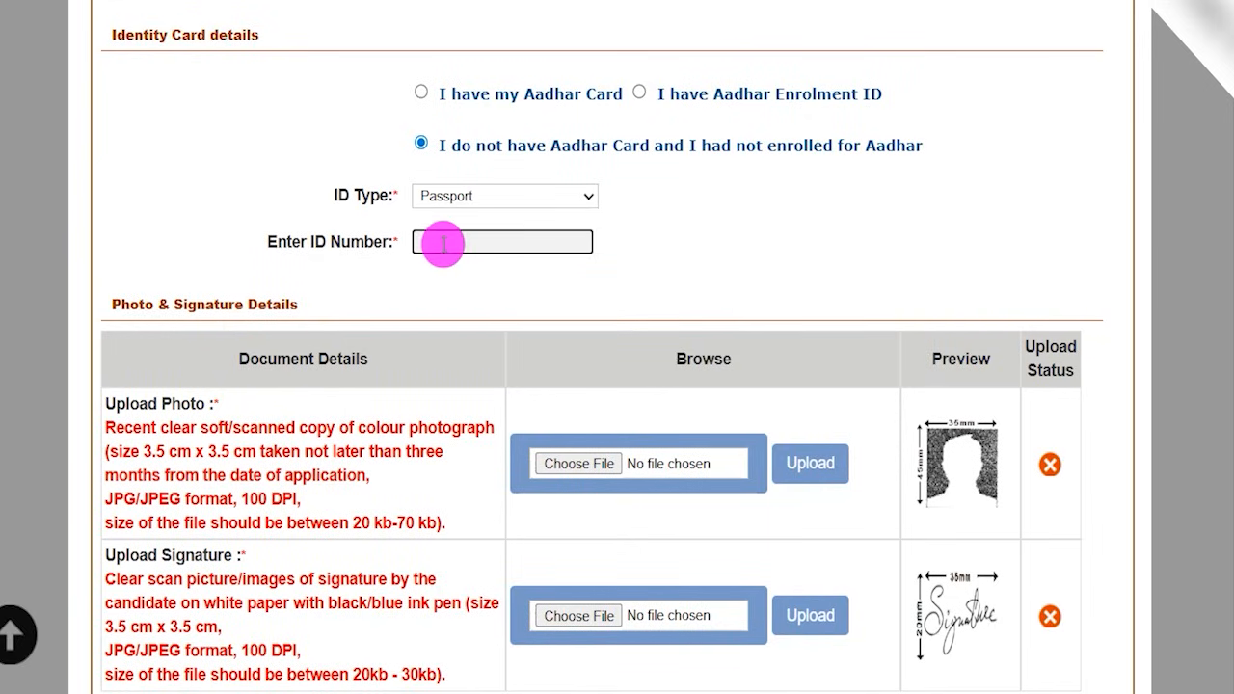
- Tick the sample photo and sample signature previews in the Photo & Signature Details table
scroll(512, 306, "down", 1)
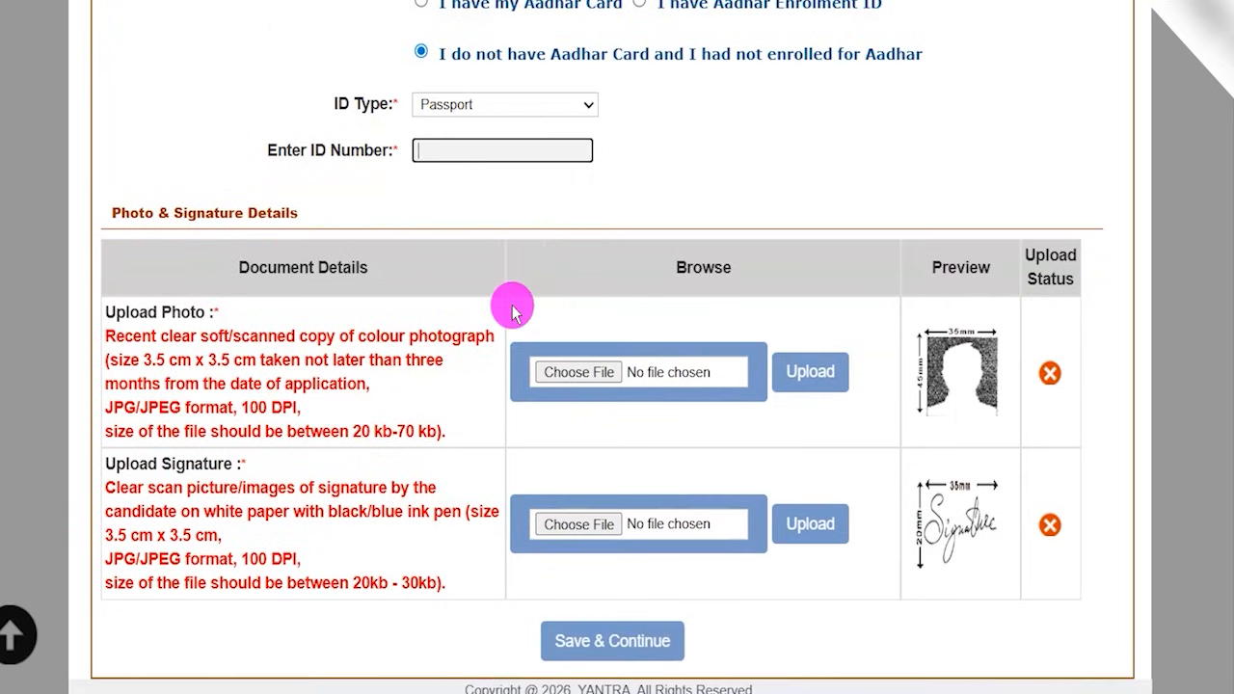
left_click_drag(984, 369, 1020, 337)
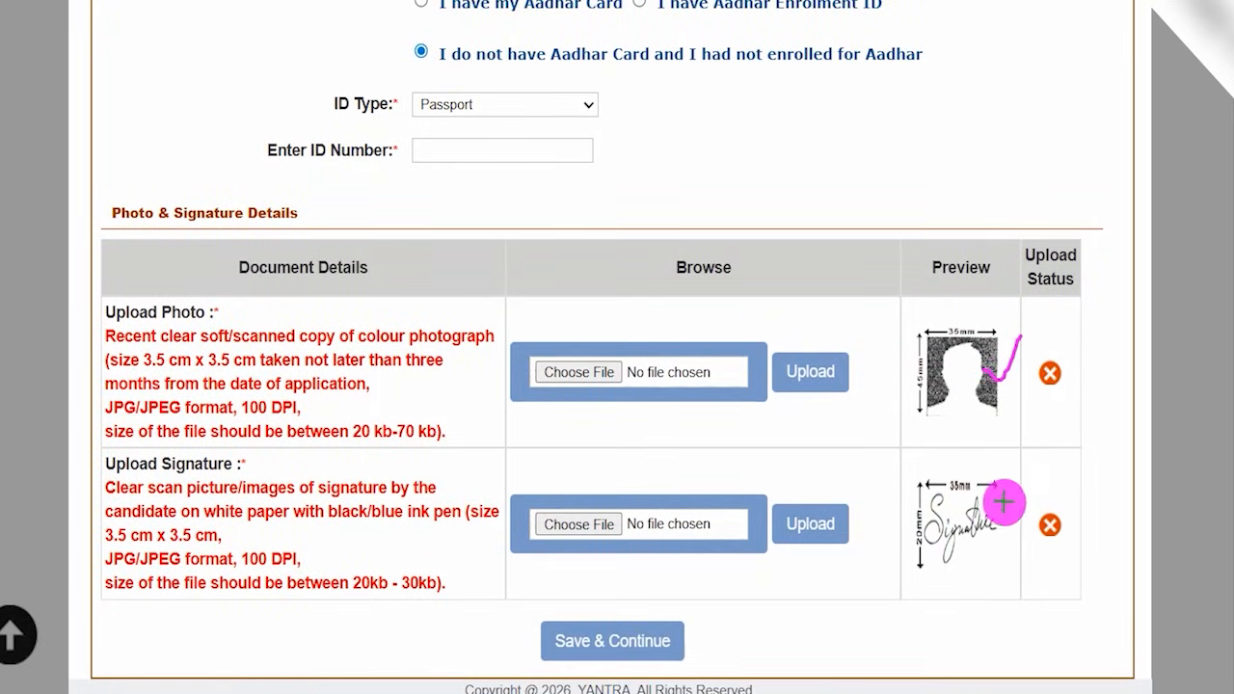
left_click_drag(1004, 498, 1045, 432)
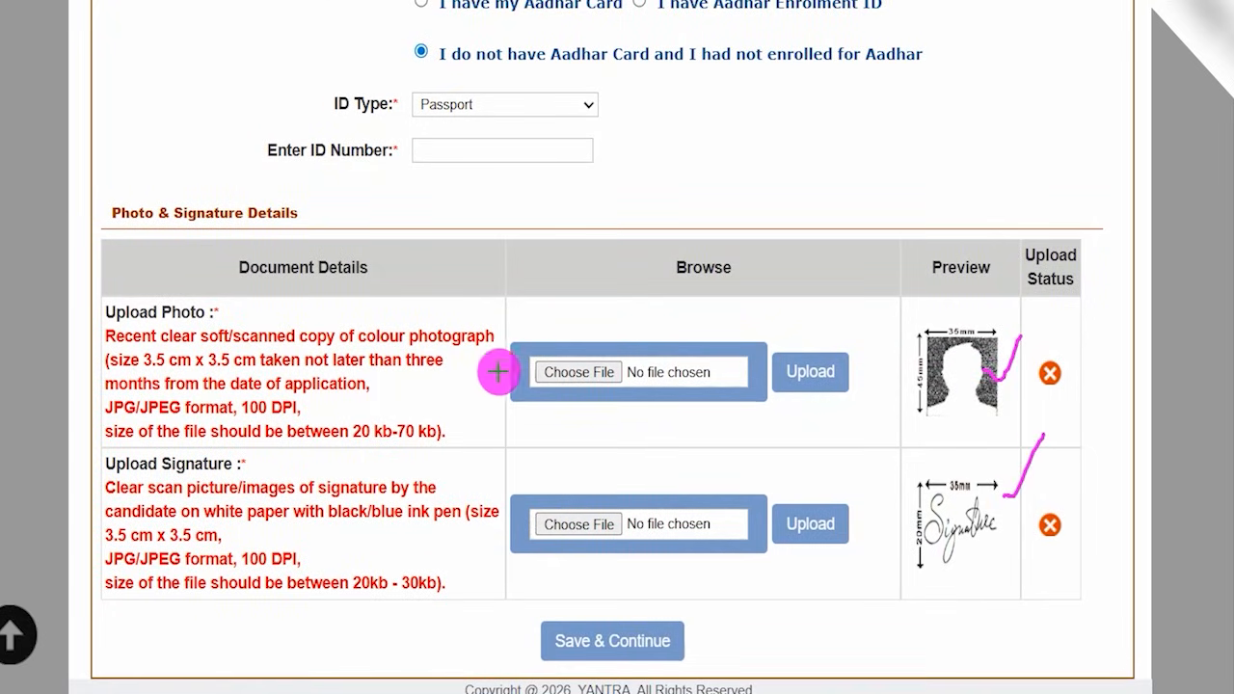
- Tick Upload Photo and underline its 3.5 cm x 3.5 size, JPG/JPEG format and 20 kb-70 kb file size requirements
left_click_drag(228, 313, 270, 278)
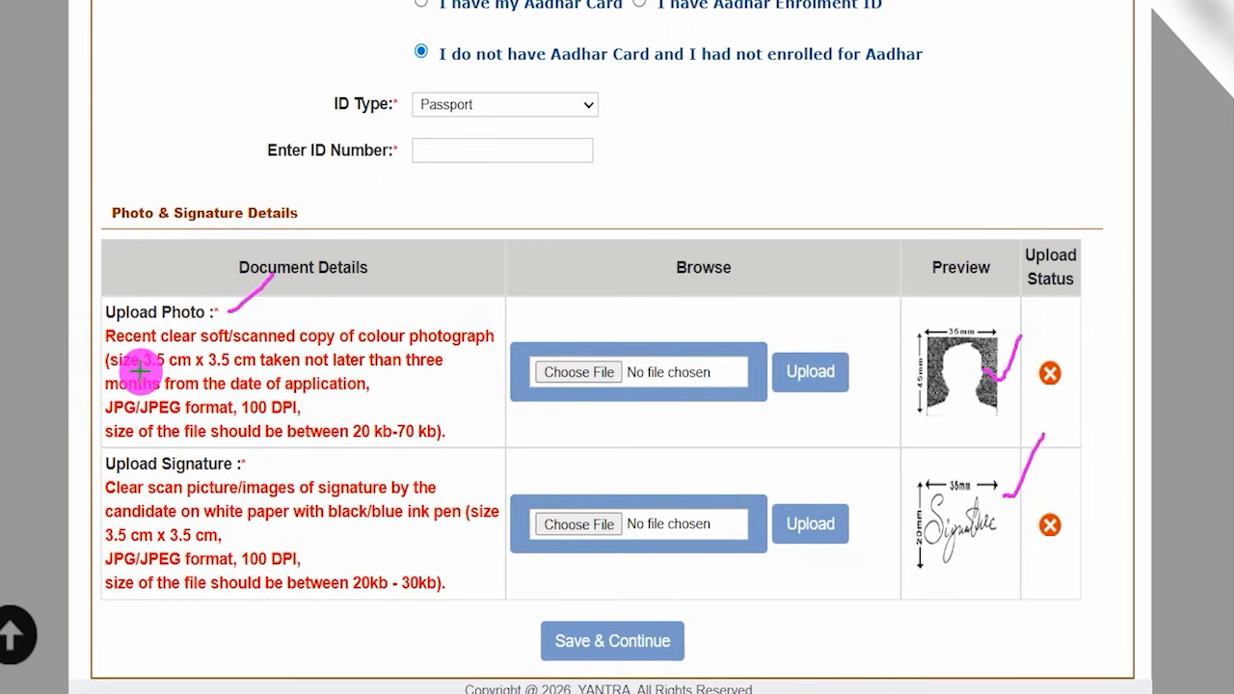
left_click_drag(140, 371, 224, 369)
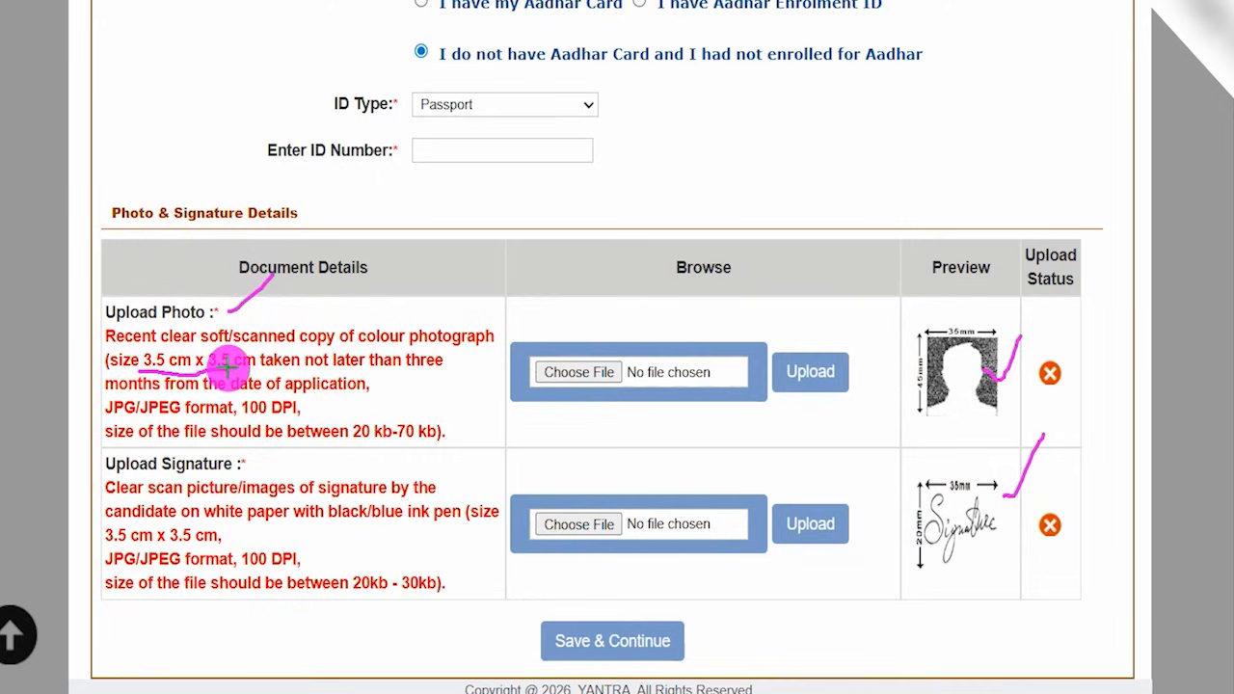
left_click_drag(106, 416, 165, 419)
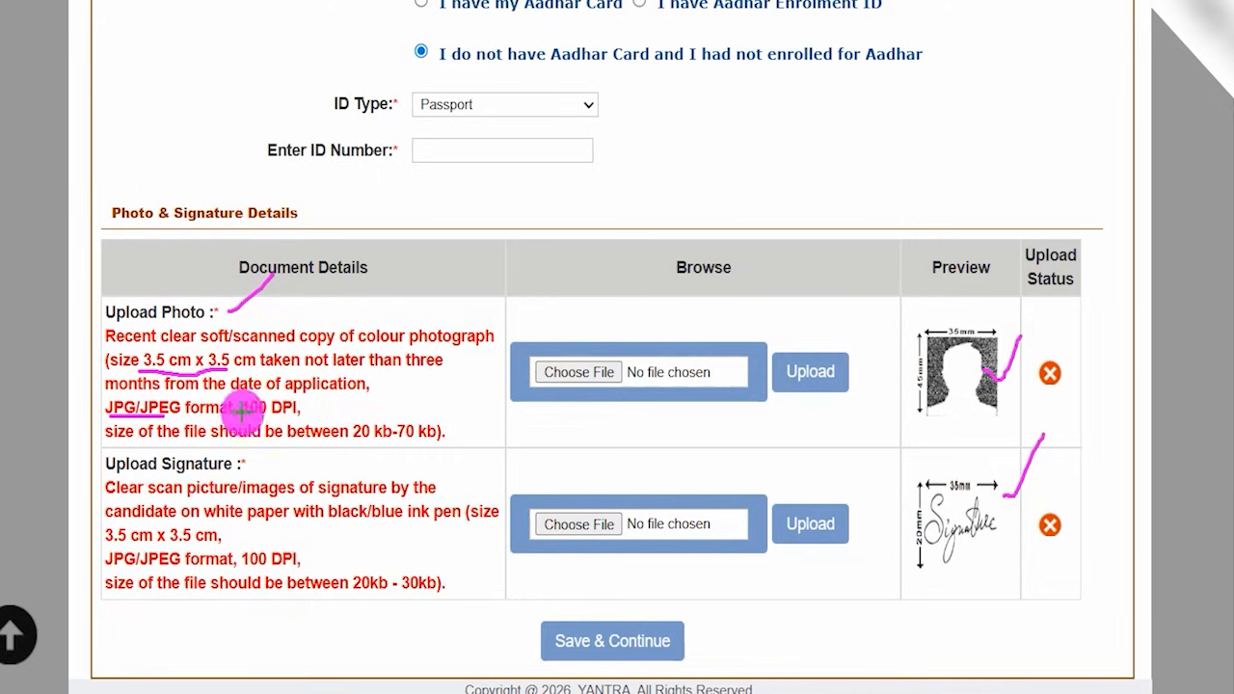
left_click_drag(354, 441, 443, 442)
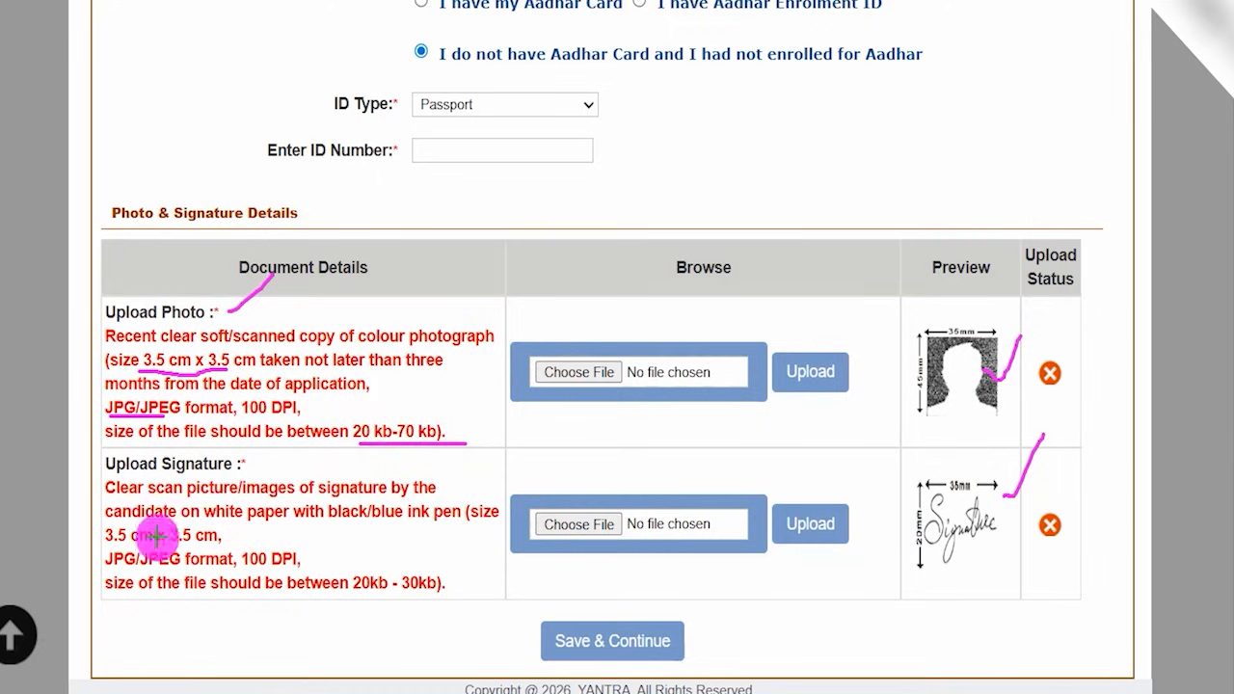
- Underline the signature's 3.5 cm x 3.5 cm, JPG/JPEG and 20kb - 30kb requirements, and tick the black/blue ink rule
left_click_drag(104, 546, 236, 545)
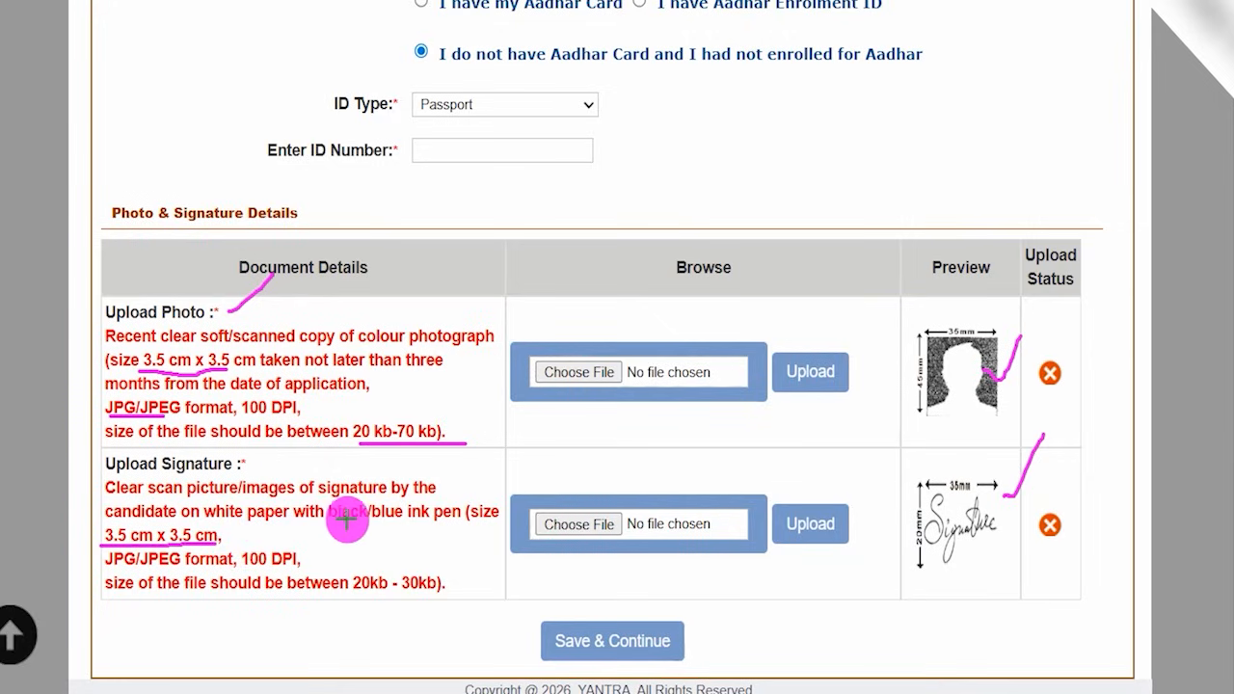
left_click_drag(393, 524, 428, 482)
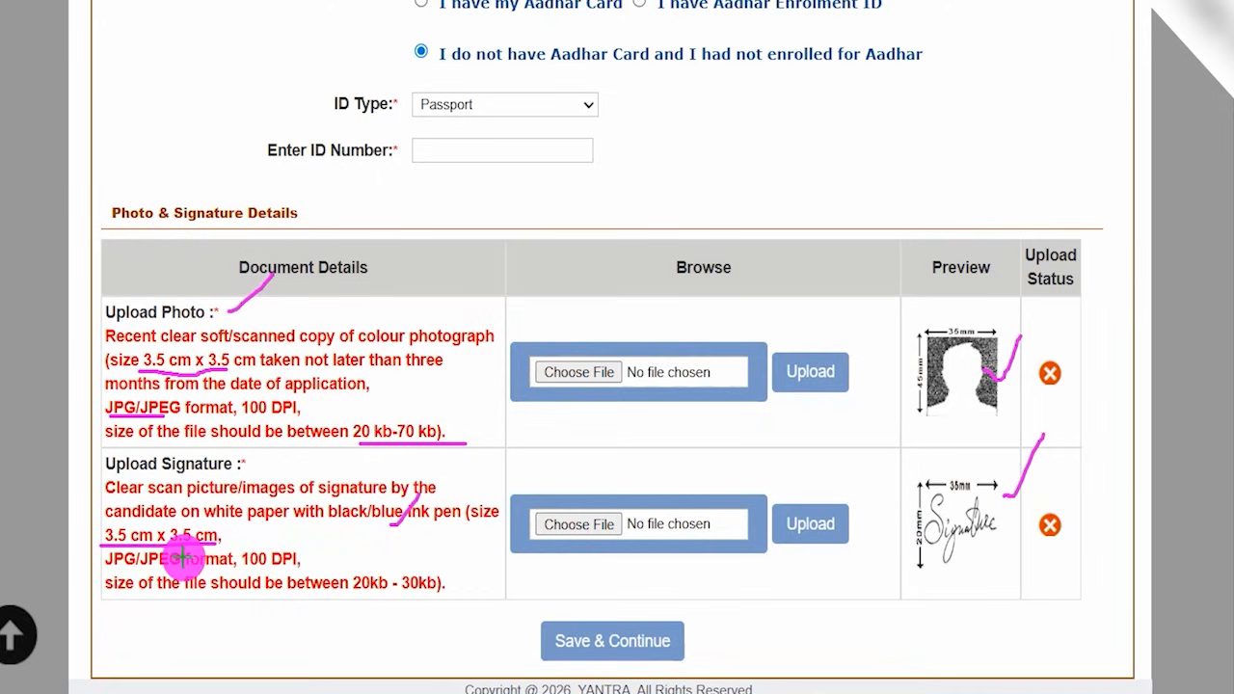
left_click_drag(104, 570, 184, 569)
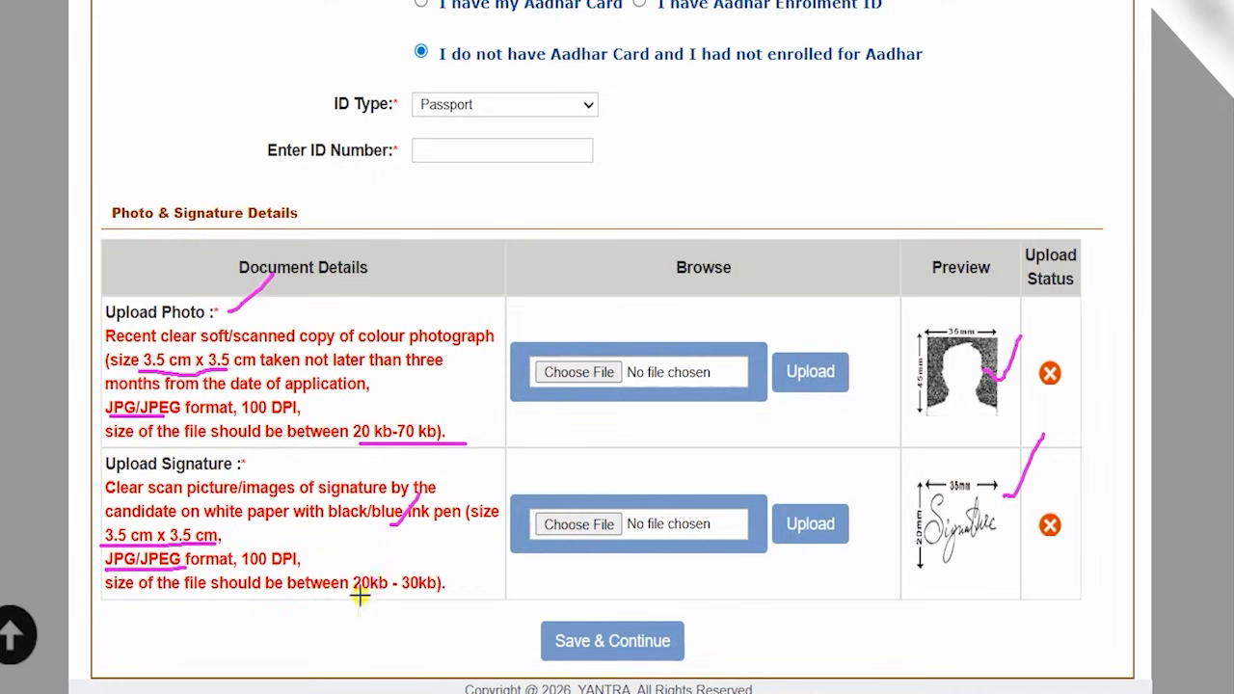
left_click_drag(358, 597, 467, 595)
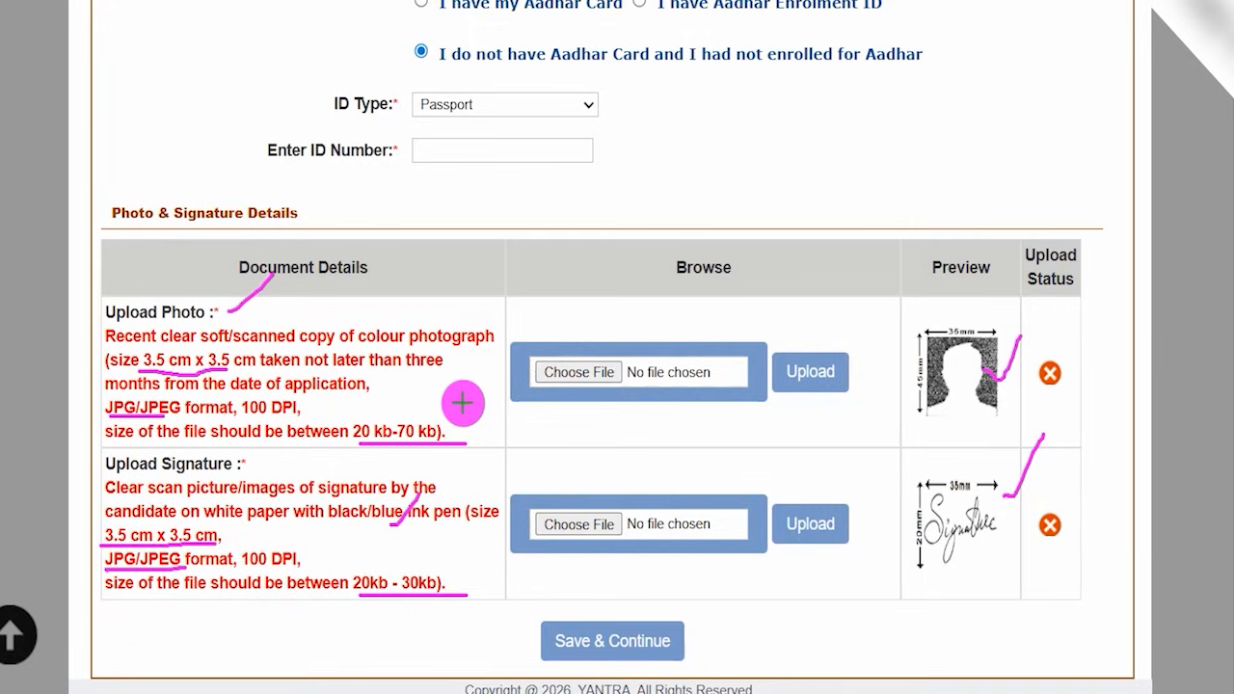
- Tick Choose File, Upload and the preview for both the photo and the signature rows
left_click_drag(622, 369, 650, 307)
left_click_drag(624, 523, 650, 470)
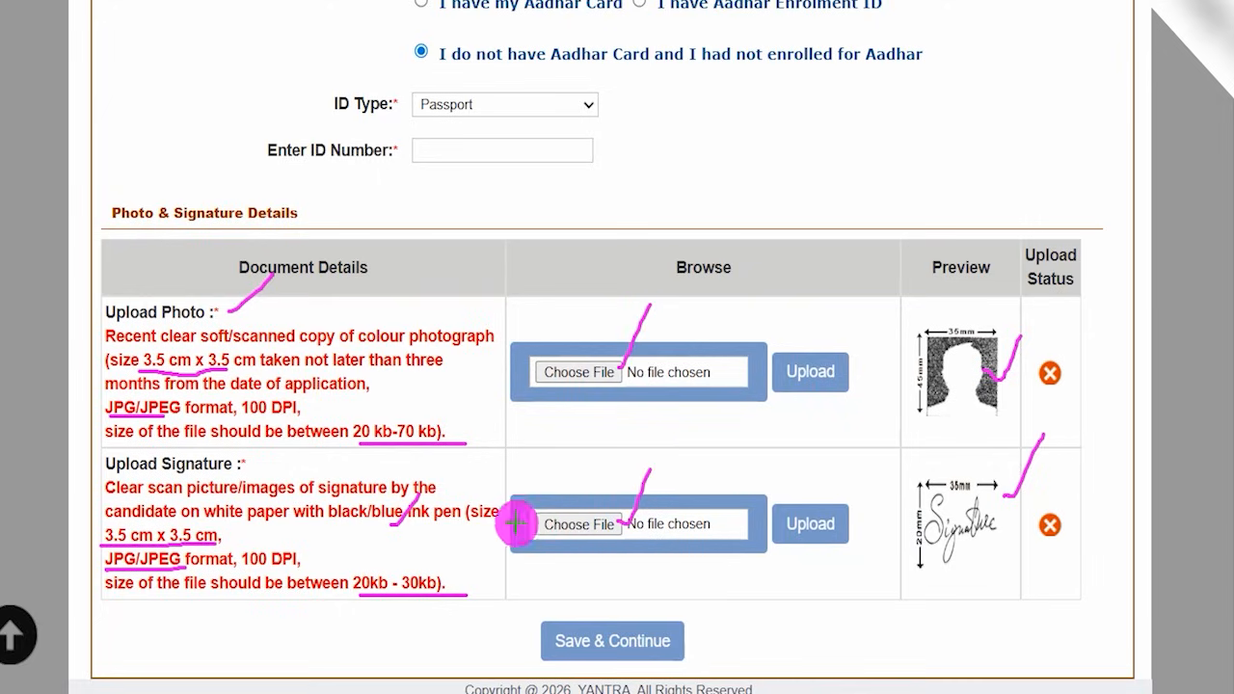
left_click_drag(839, 371, 882, 325)
left_click_drag(846, 521, 876, 469)
left_click_drag(991, 393, 1028, 376)
left_click_drag(998, 535, 1039, 496)
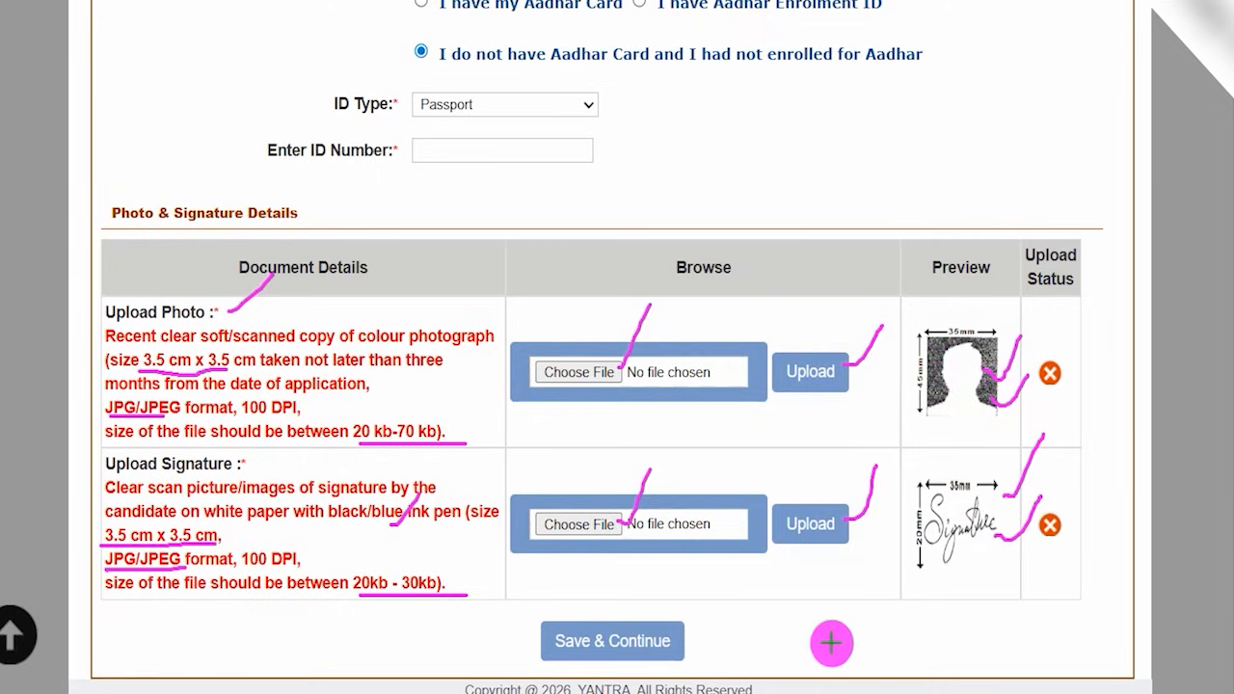
- Draw an arrow to Save & Continue and proceed to the Qualification Details section
left_click_drag(907, 631, 688, 641)
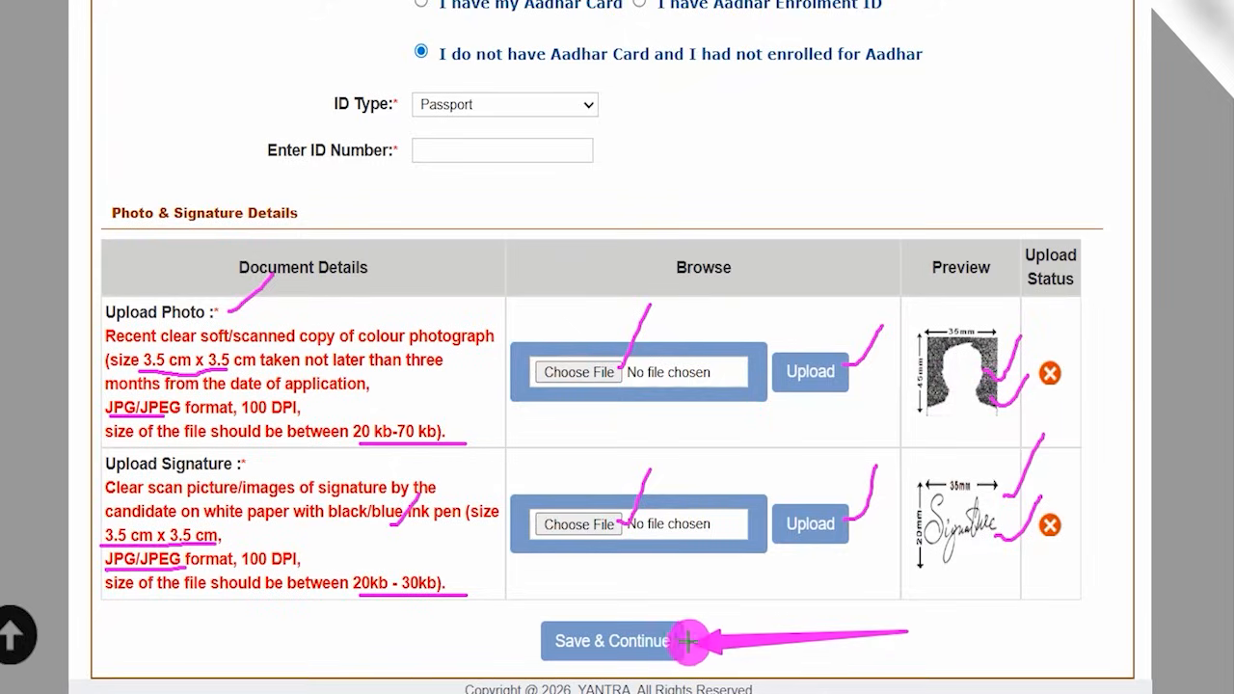
left_click(680, 633)
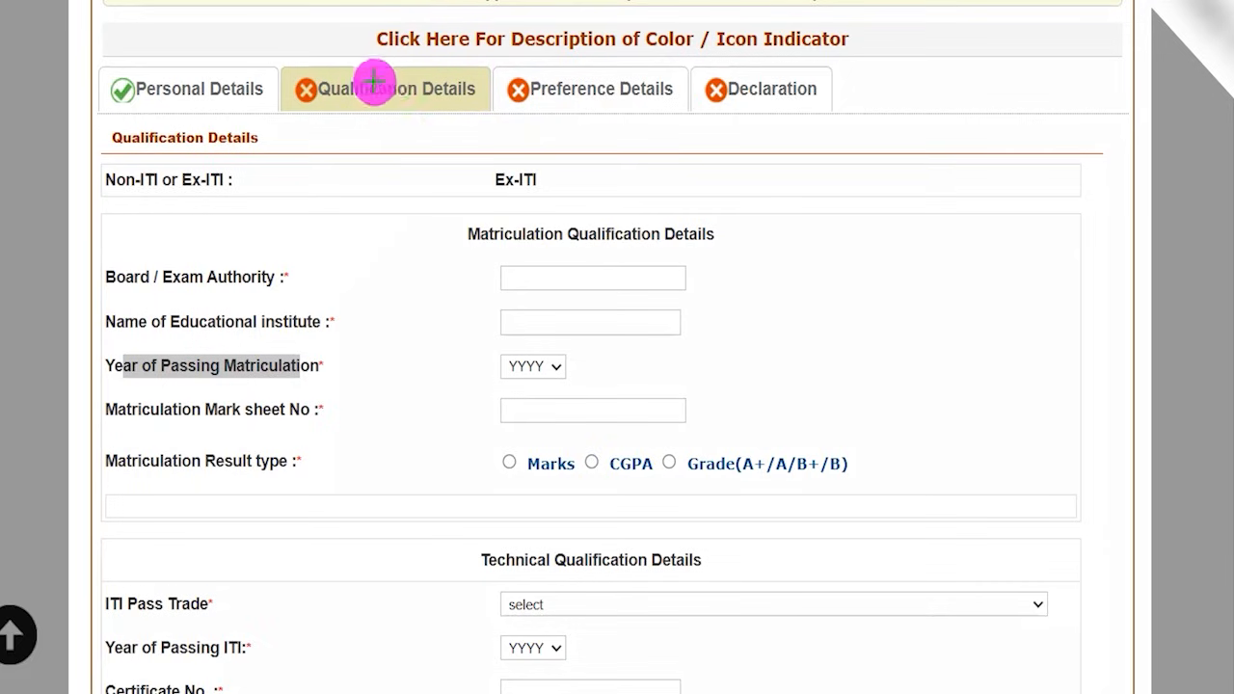
- Circle the Qualification Details tab, mark Ex-ITI and the Matriculation Qualification Details heading, and clear the pen marks
mouse_move(381, 69)
left_mouse_down()
mouse_move(284, 74)
mouse_move(341, 122)
mouse_move(468, 102)
mouse_move(453, 67)
left_mouse_up()
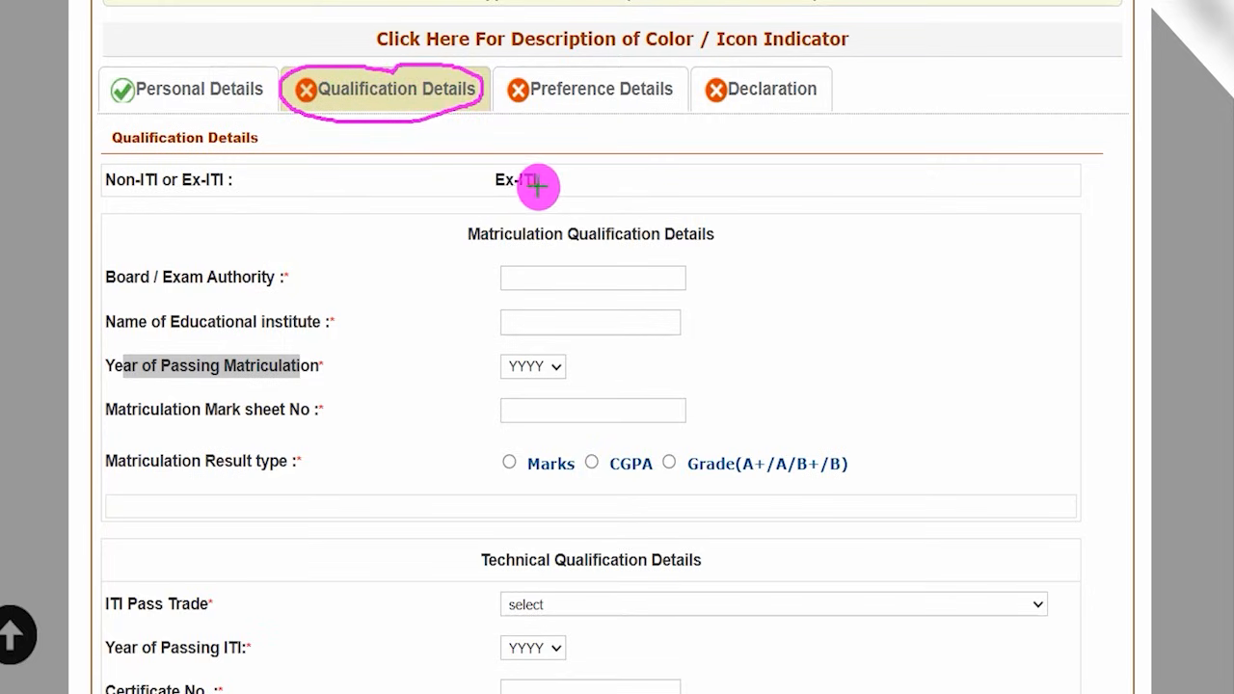
left_click_drag(545, 181, 576, 149)
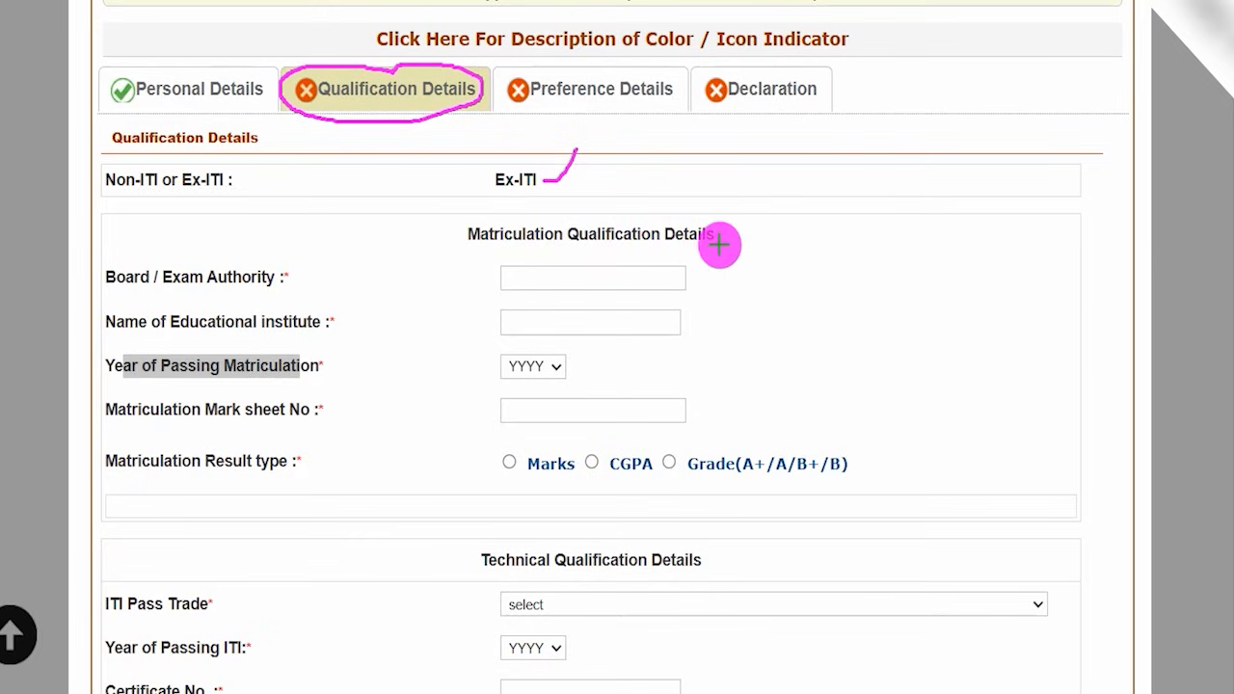
left_click_drag(722, 233, 757, 208)
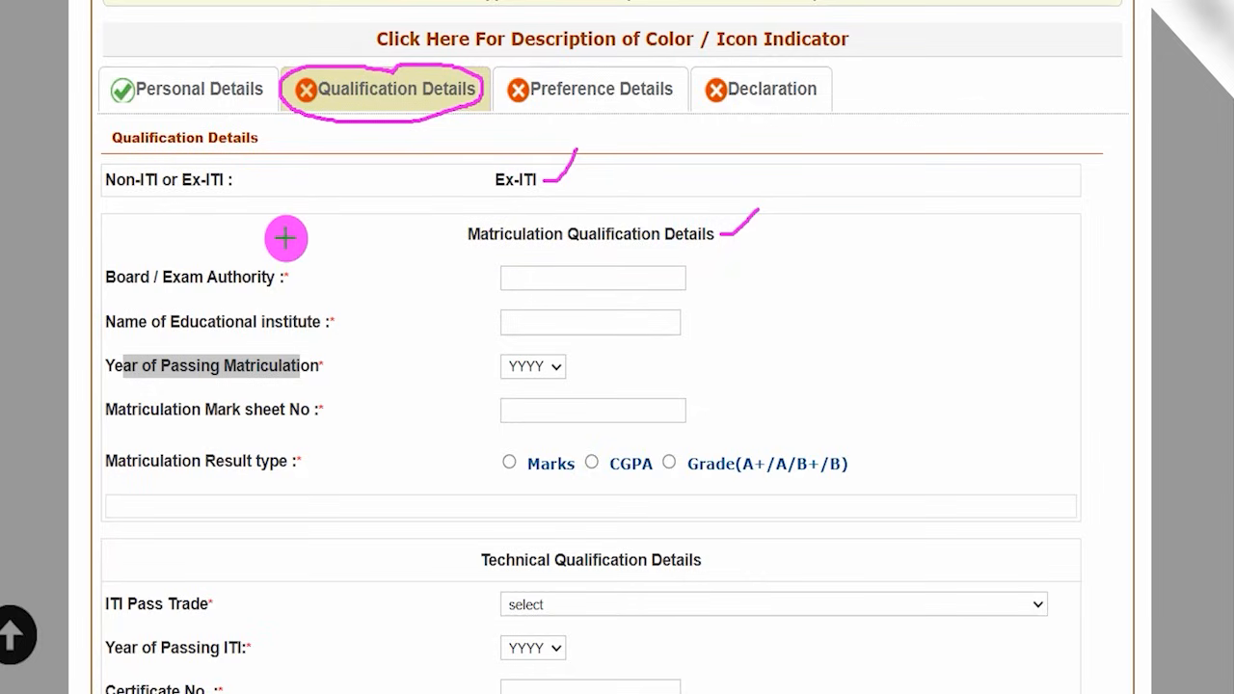
left_click_drag(658, 246, 598, 247)
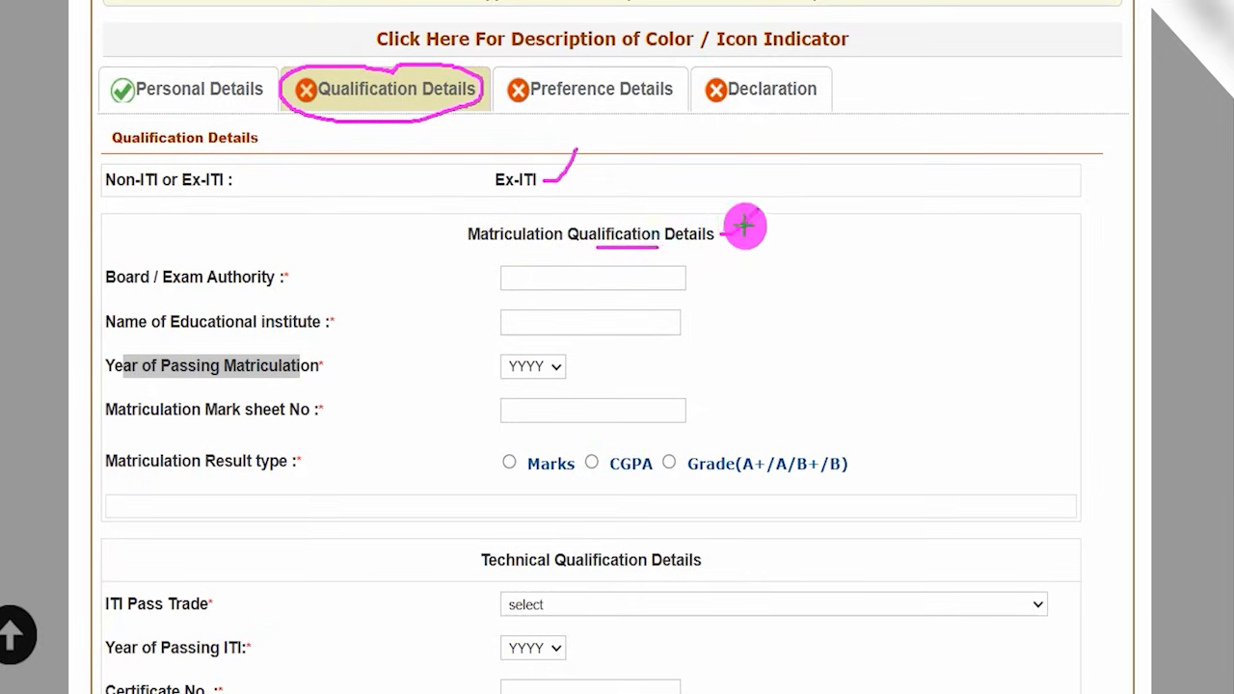
key("Escape")
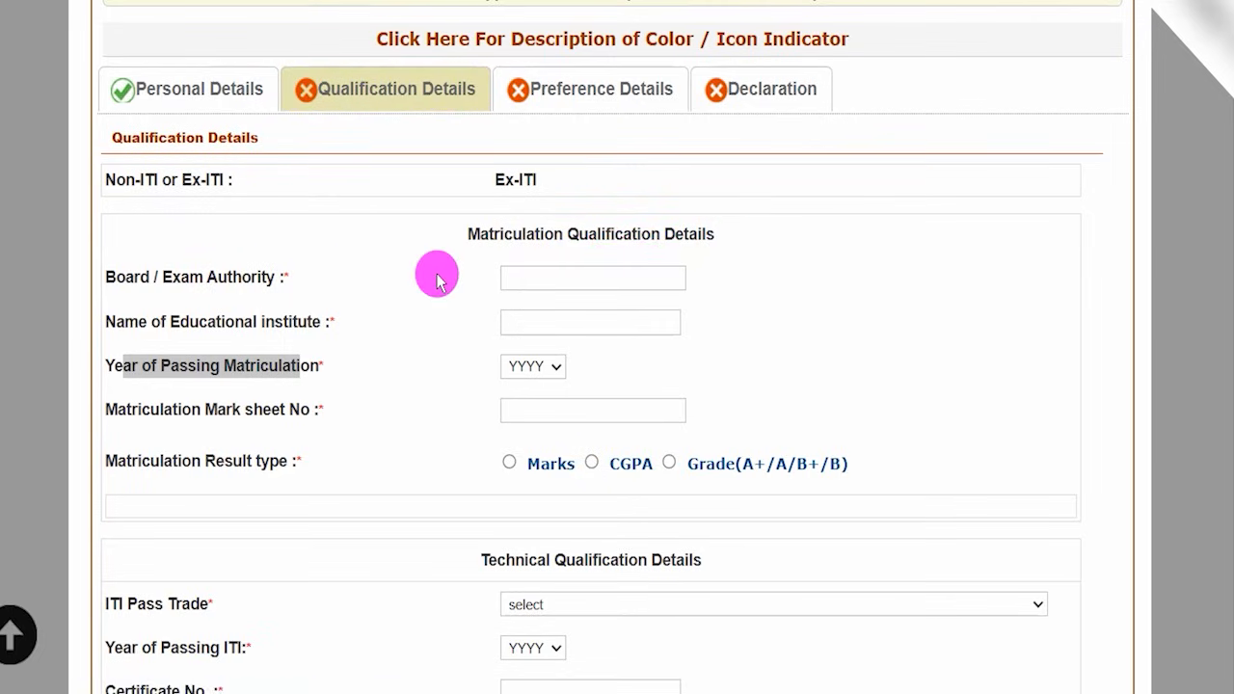
- In the Matriculation Qualification Details, enter CBSE as the Board / Exam Authority and JIC as the educational institute
left_click_drag(489, 234, 632, 234)
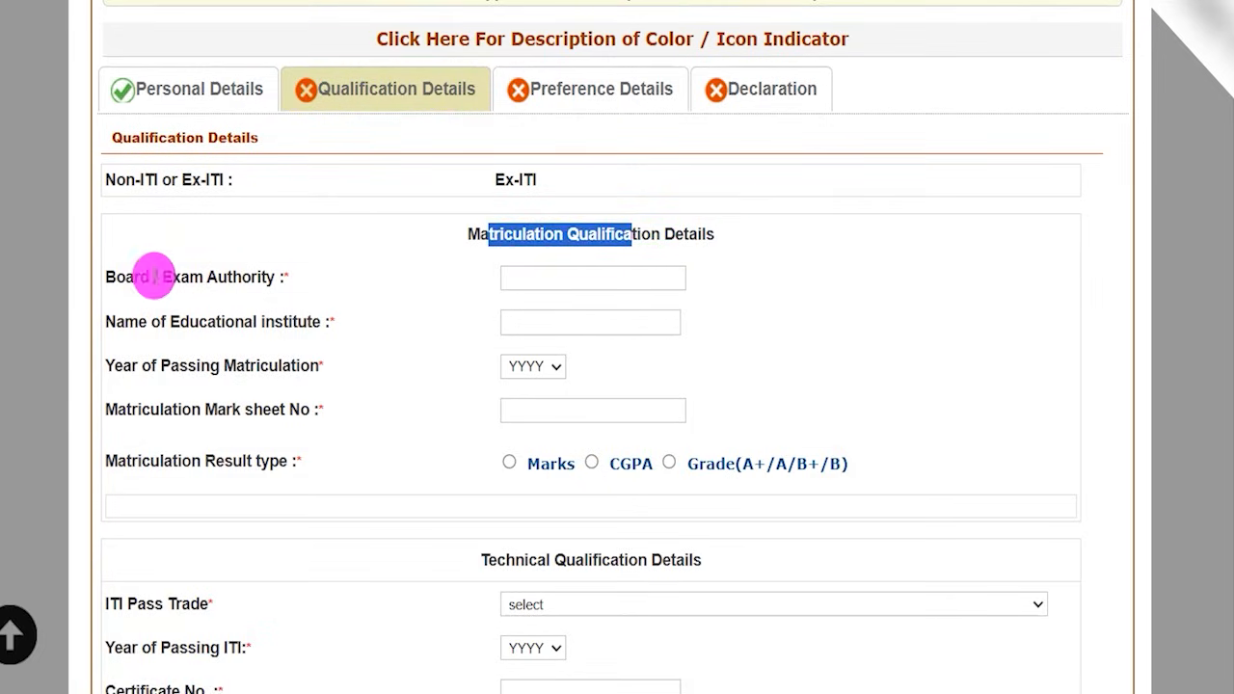
left_click_drag(154, 276, 292, 274)
left_click(522, 277)
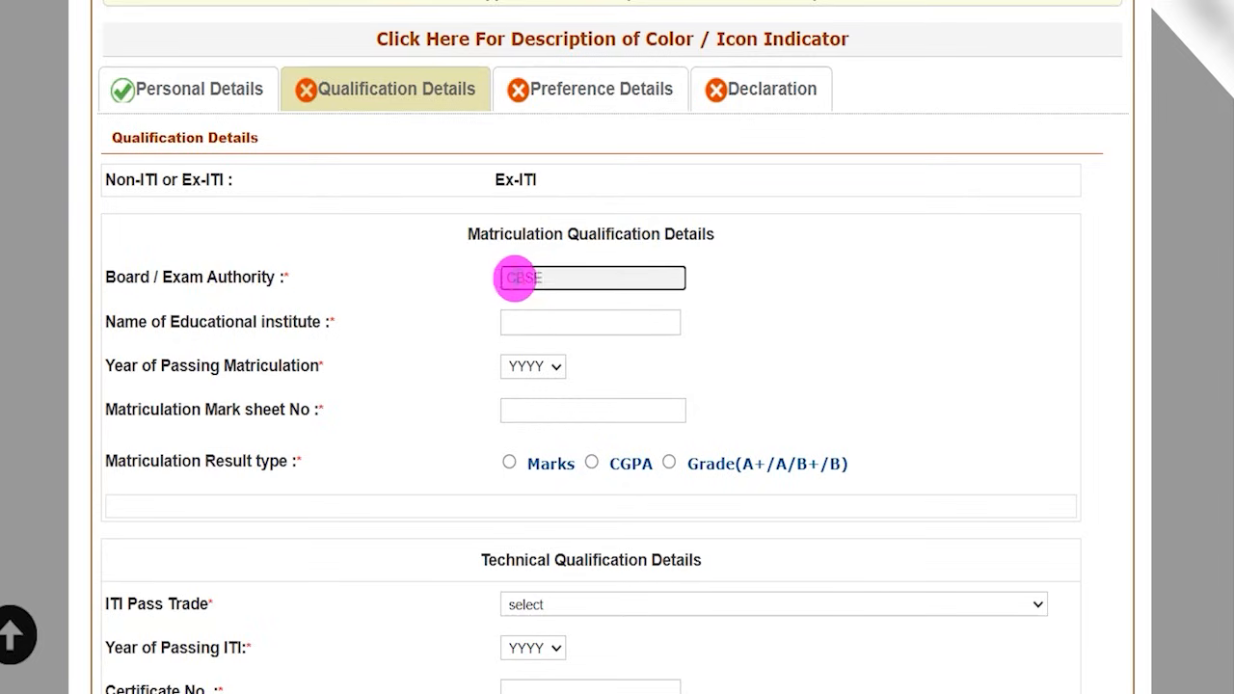
left_click_drag(189, 326, 285, 325)
left_click(526, 315)
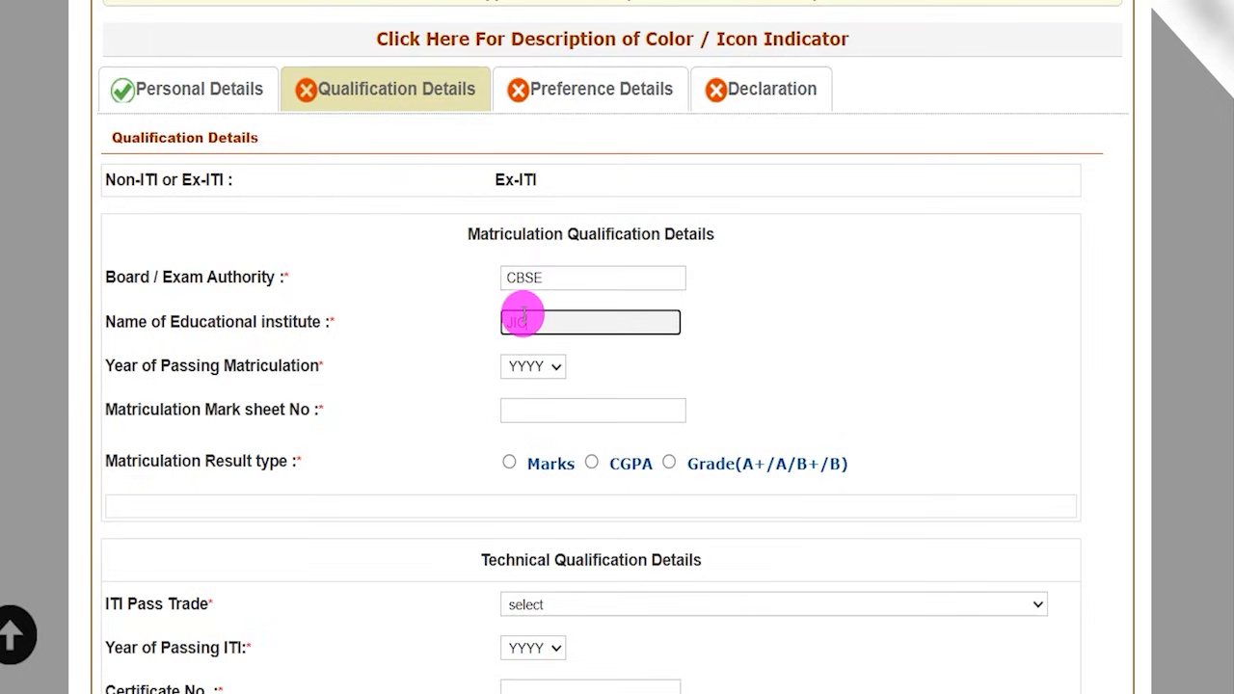
- Set the Year of Passing Matriculation to 2019 and choose Marks as the matriculation result type
left_click(535, 366)
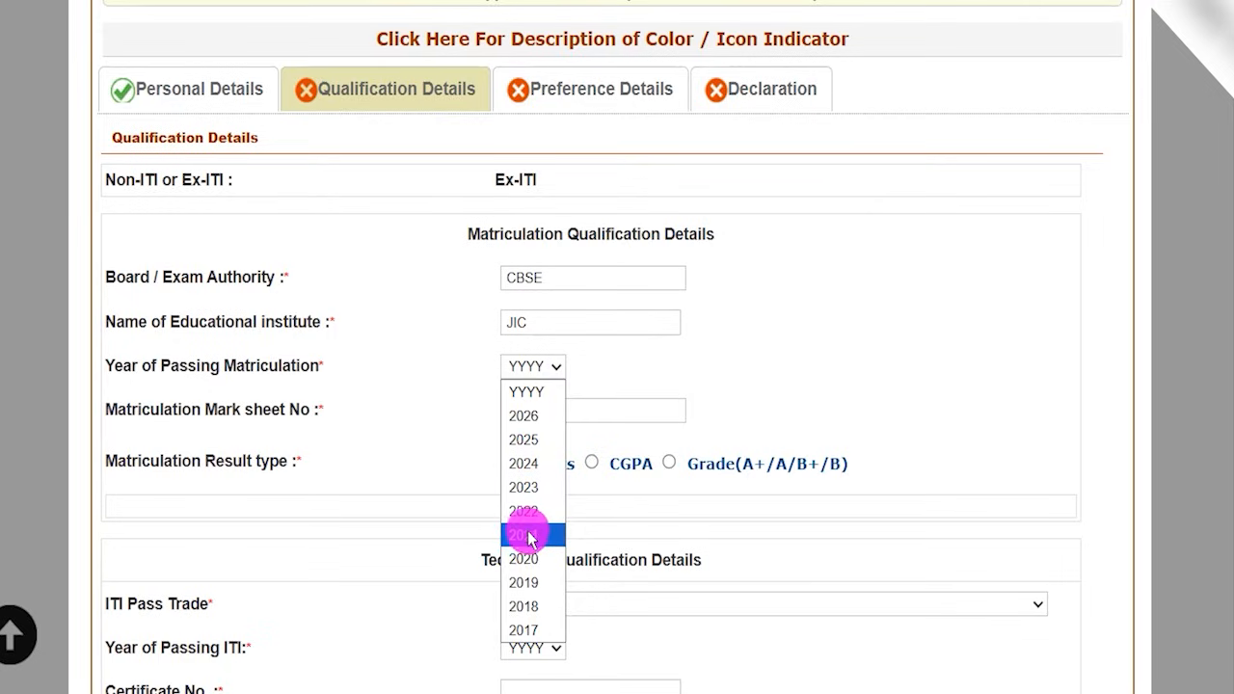
left_click(531, 581)
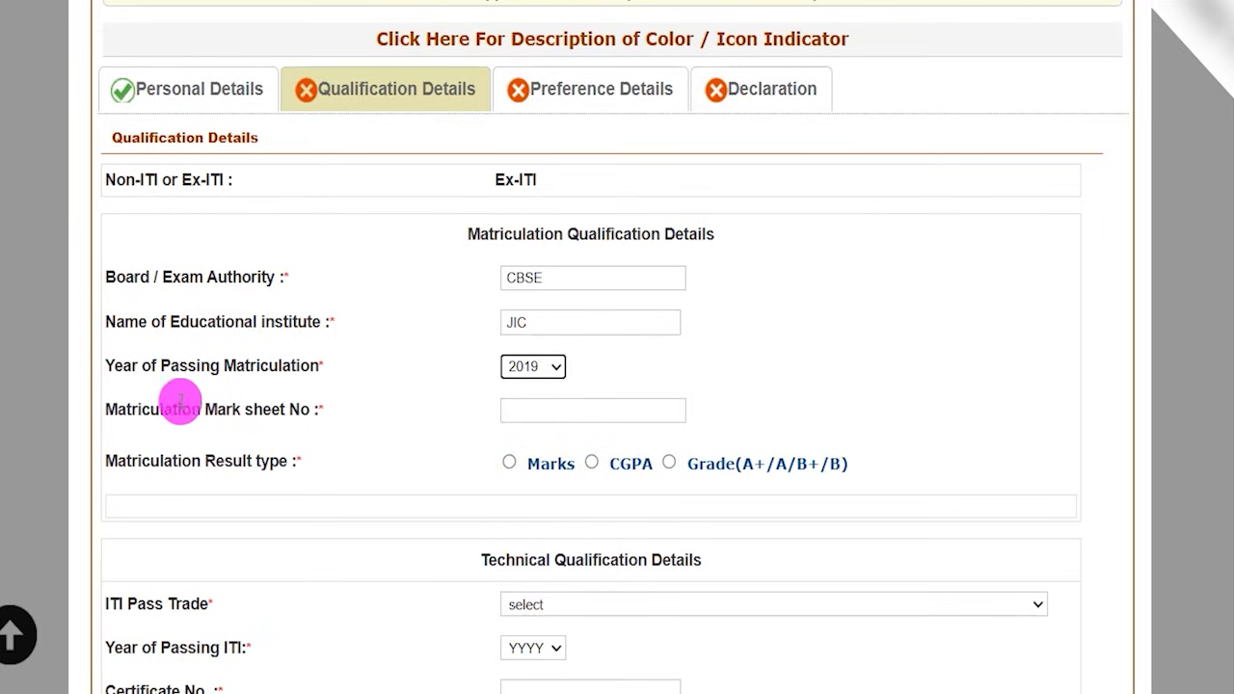
left_click_drag(128, 409, 280, 409)
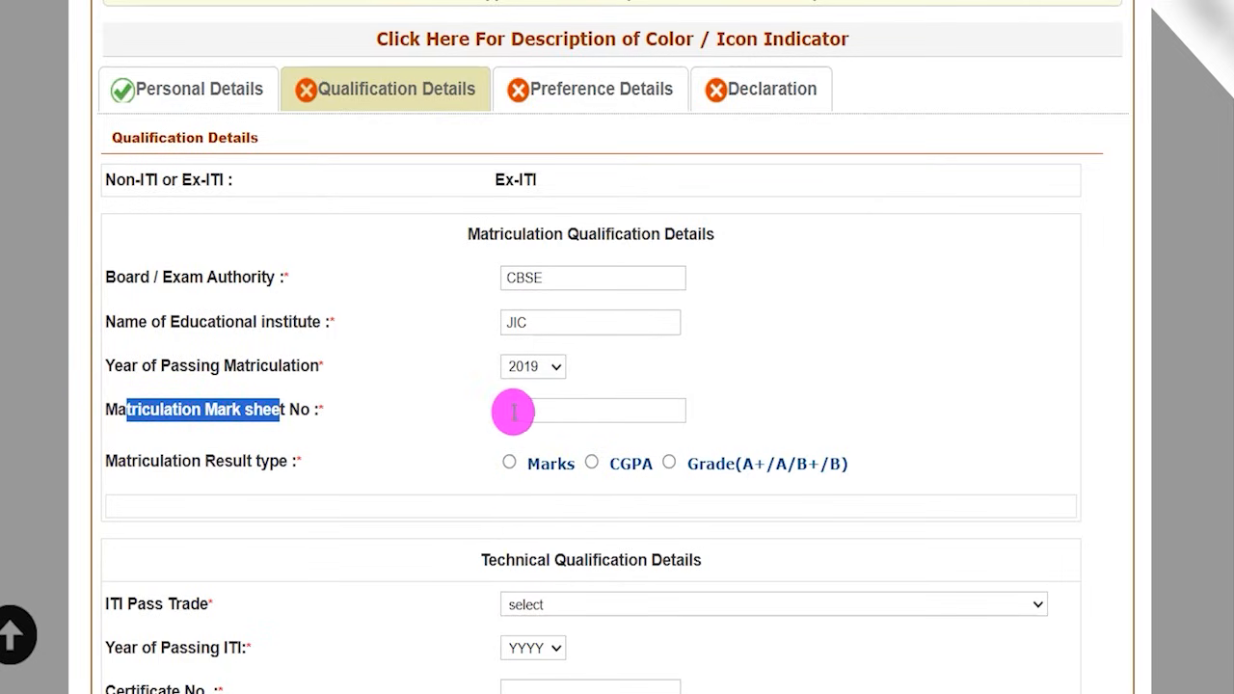
left_click(514, 411)
left_click_drag(164, 461, 279, 460)
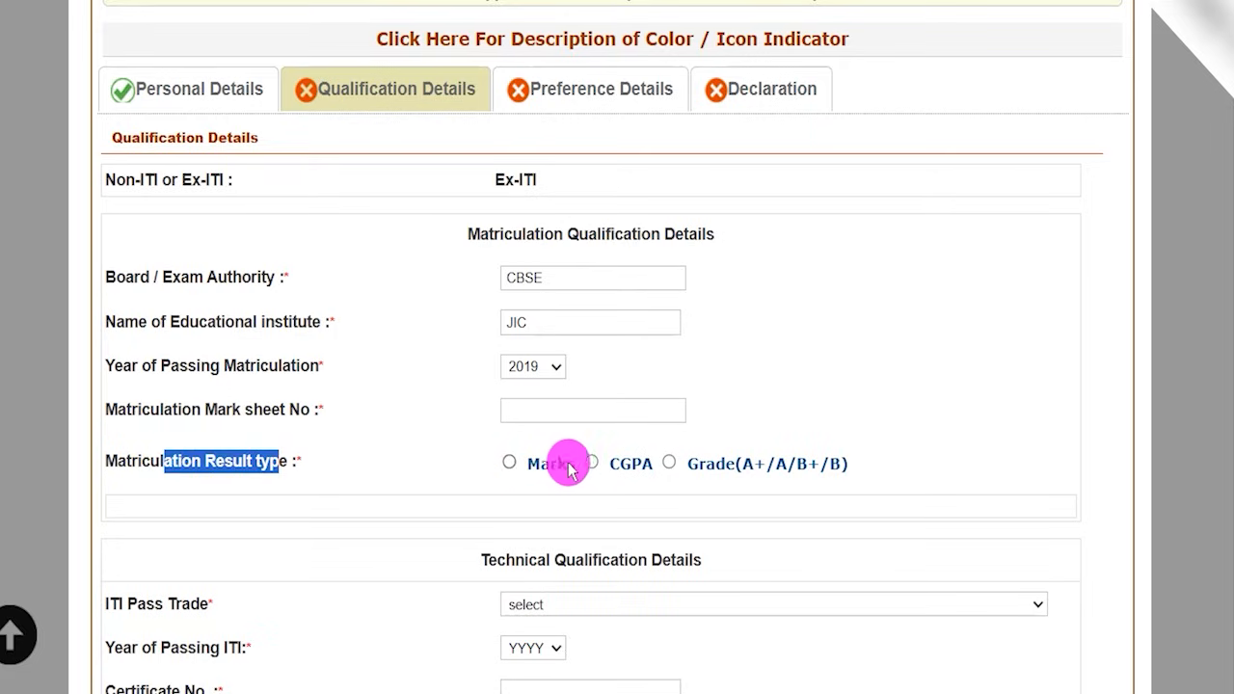
left_click(511, 464)
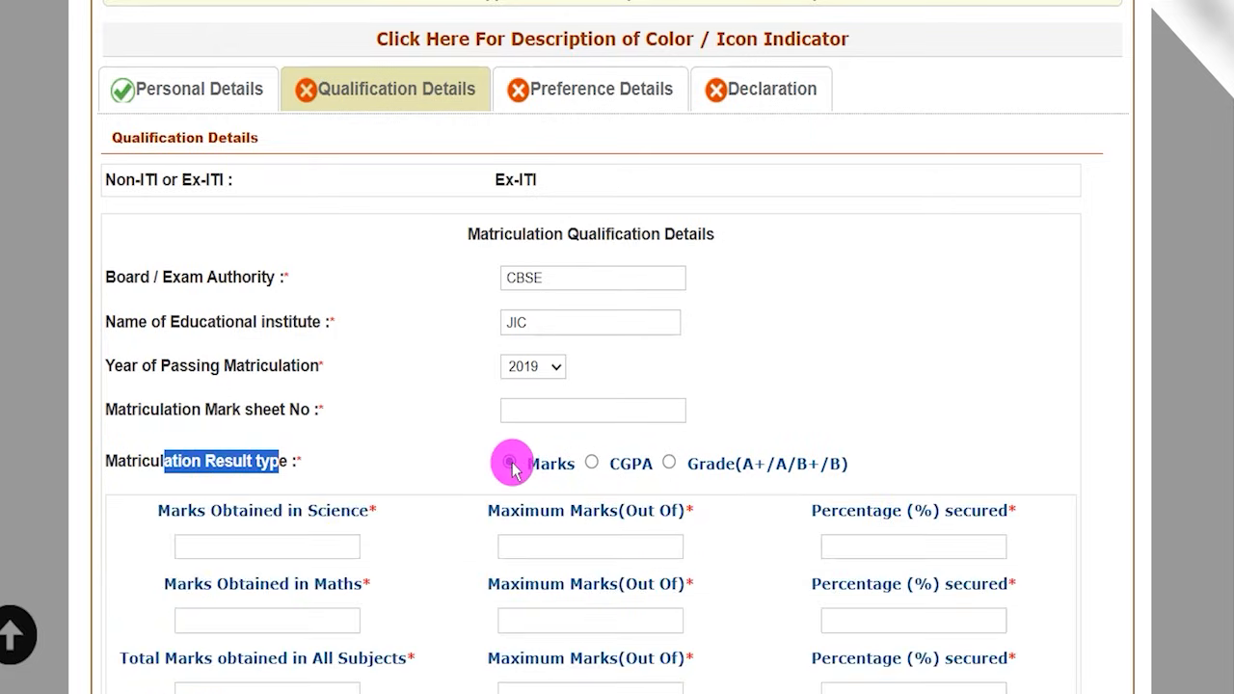
- Enter 80 as the marks obtained in Science out of 100 and highlight the resulting percentage
scroll(509, 453, "down", 2)
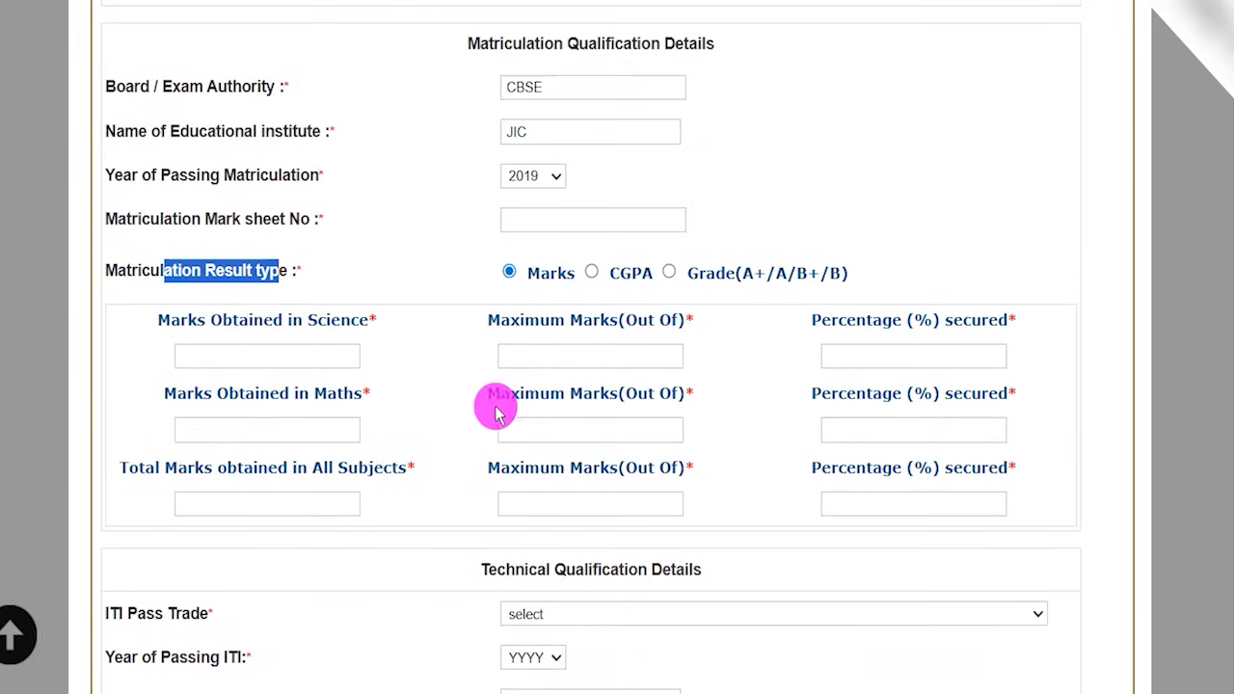
left_click_drag(181, 319, 278, 356)
left_click(277, 356)
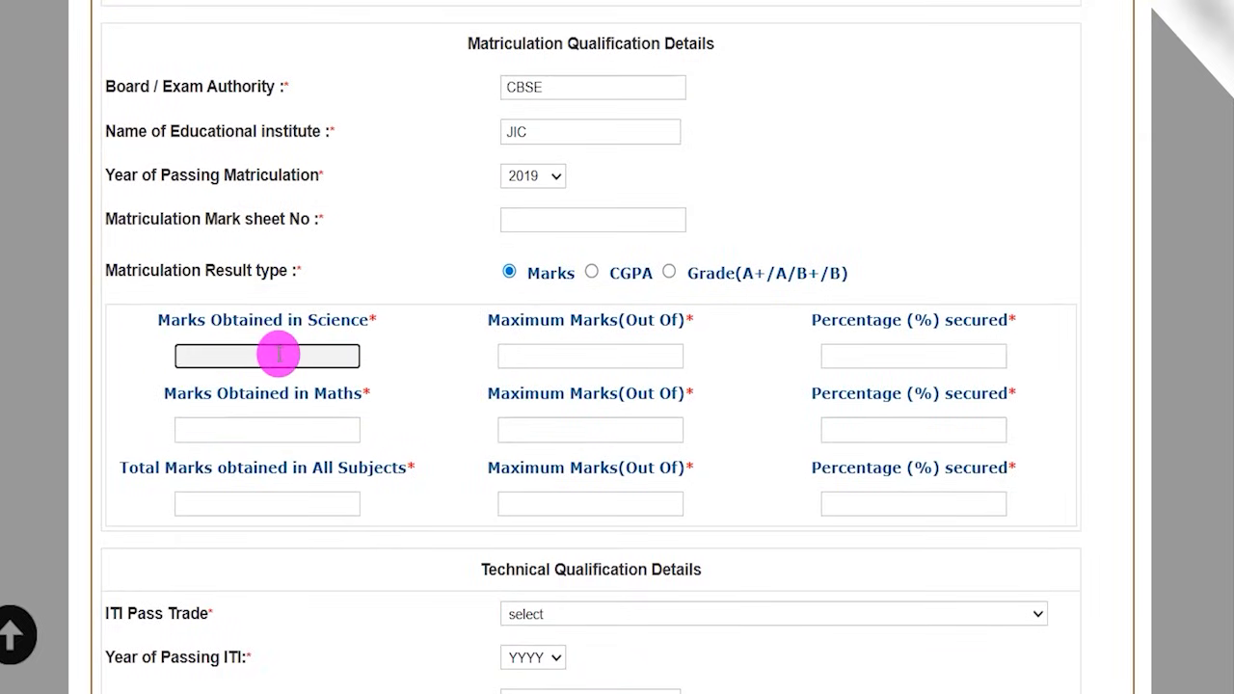
left_click(588, 356)
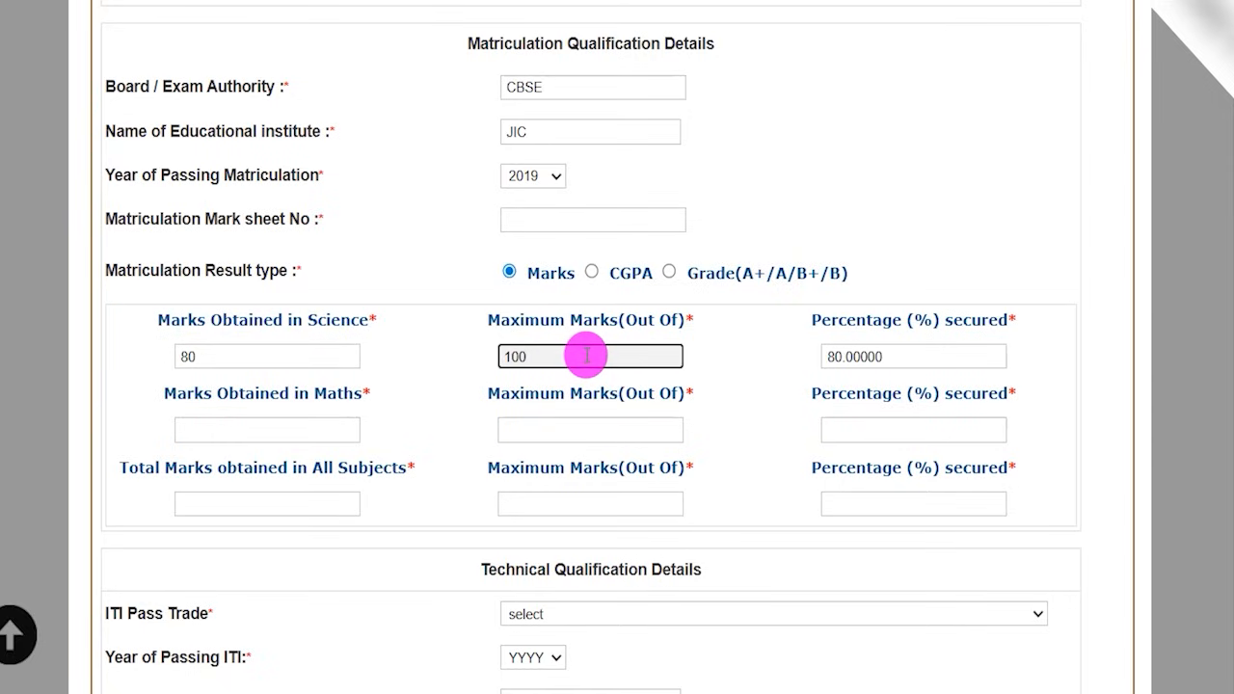
left_click_drag(829, 357, 887, 357)
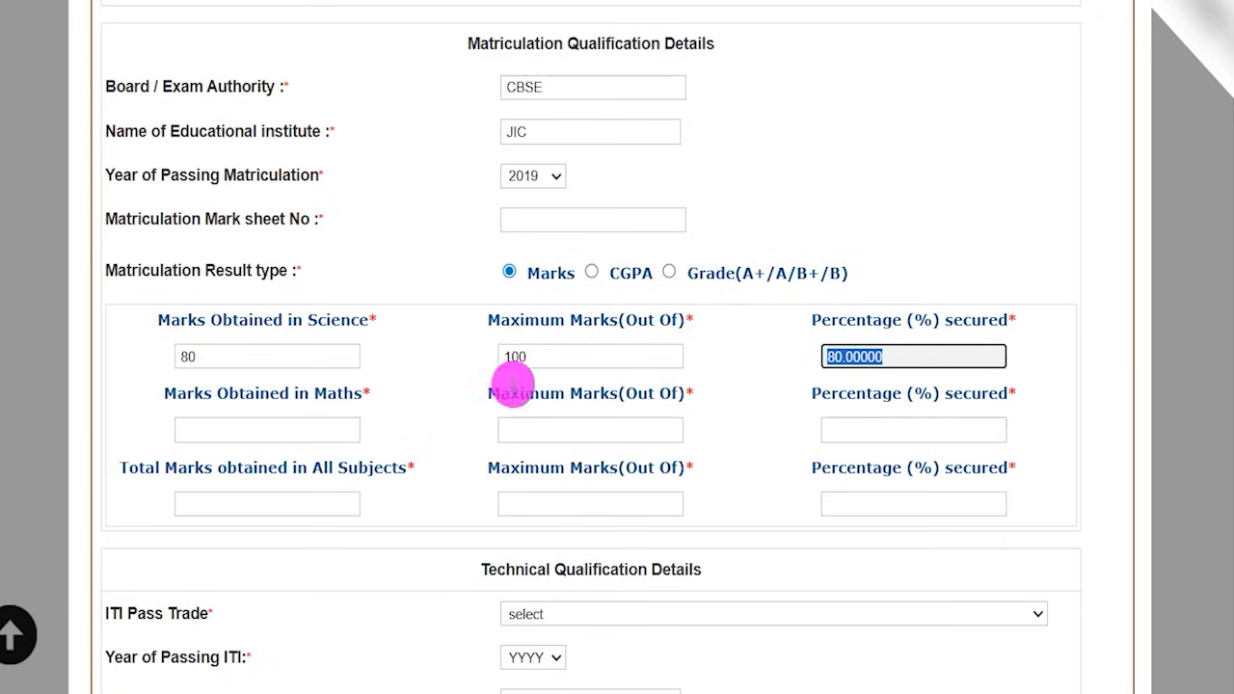
- Enter 80 as the marks obtained in Maths out of a maximum of 100, and highlight the resulting percentage
left_click_drag(165, 394, 276, 393)
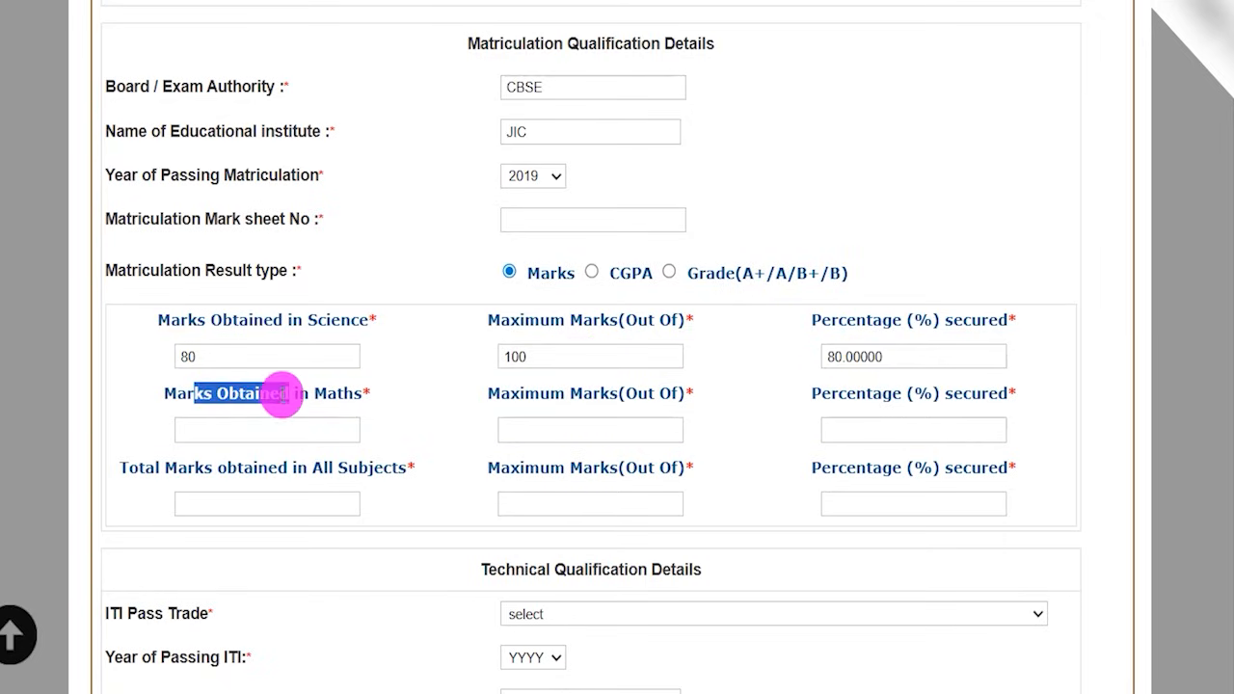
left_click(249, 425)
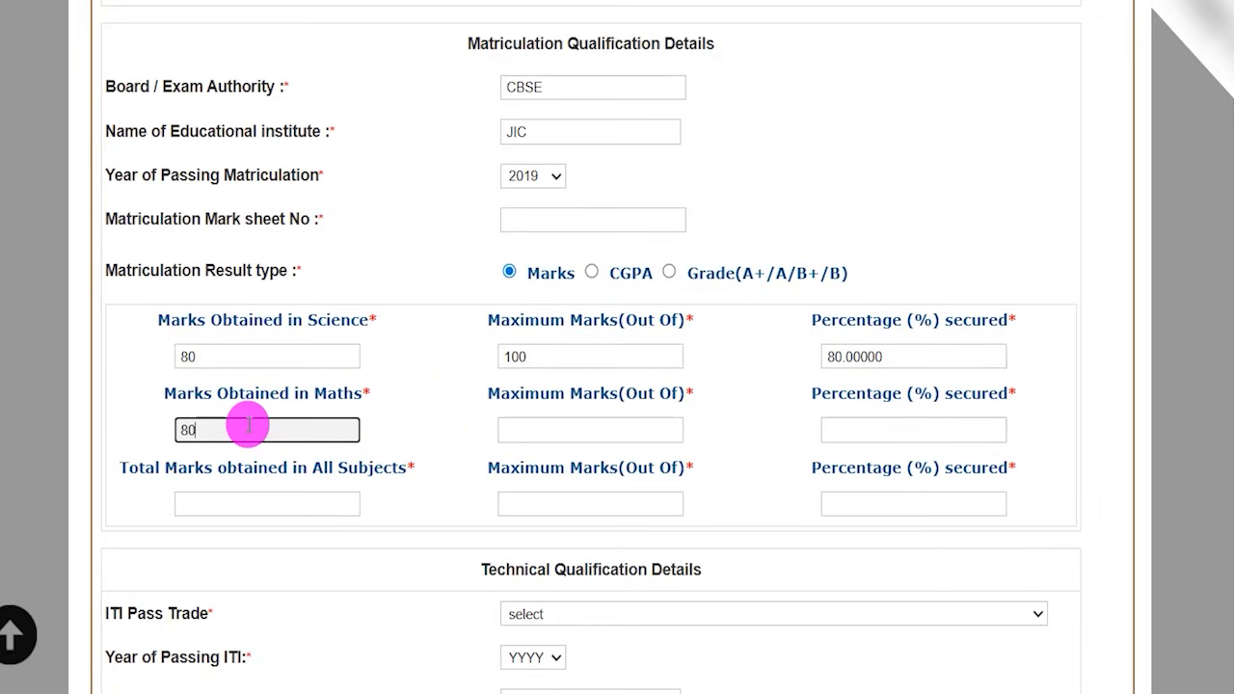
key("Tab")
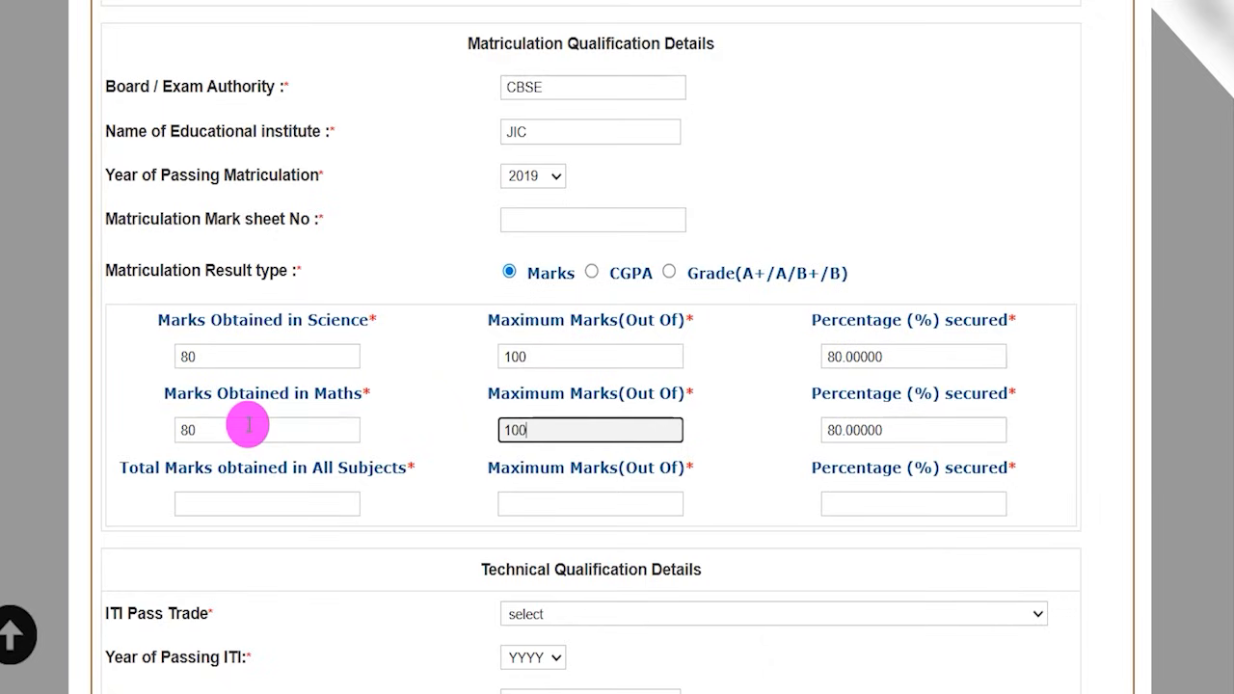
type("100")
left_click(725, 445)
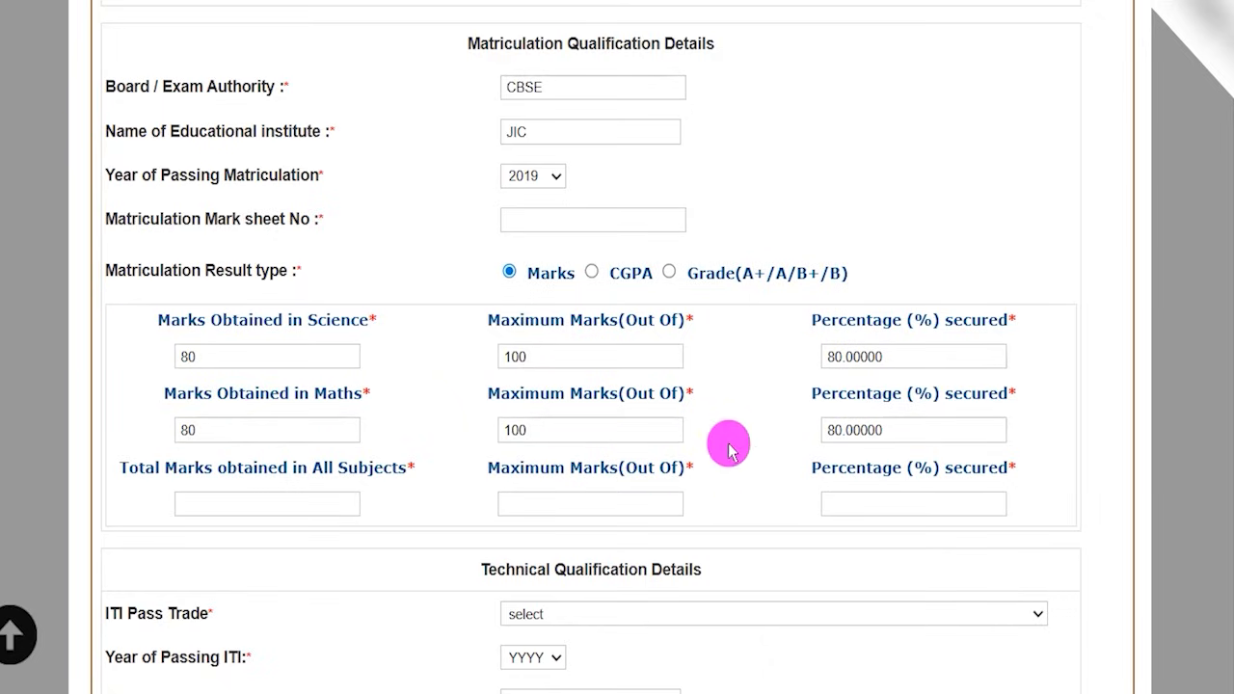
left_click_drag(824, 429, 876, 425)
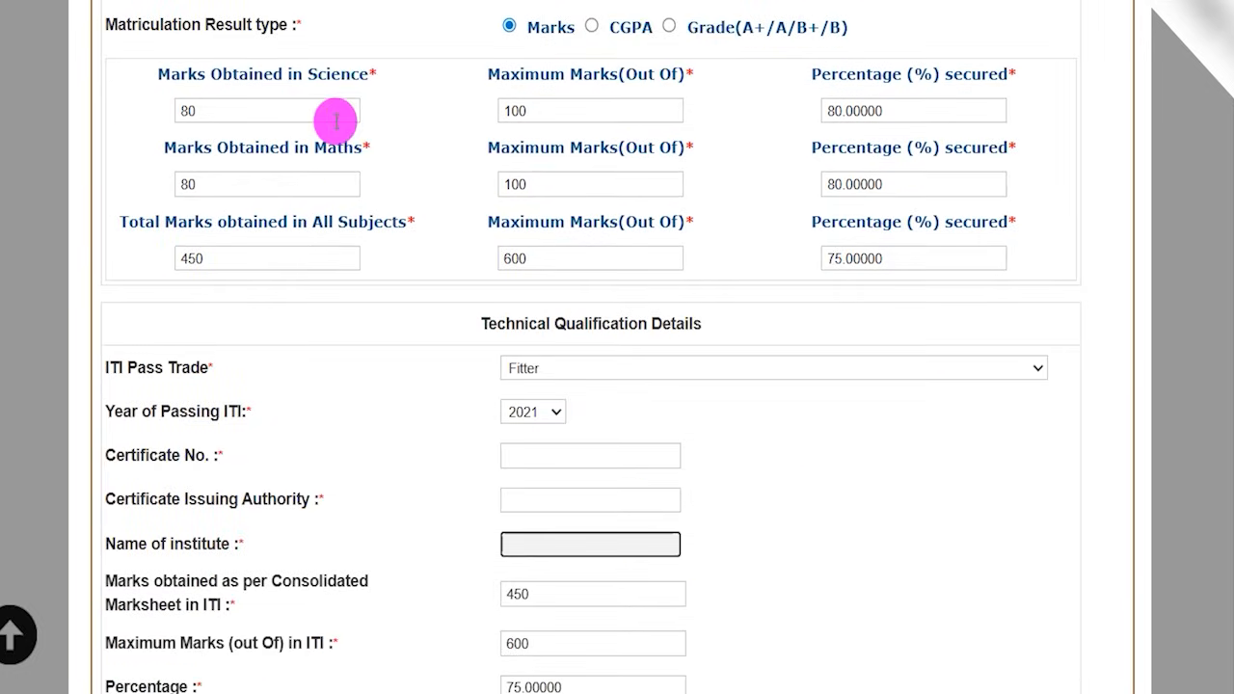
left_click_drag(318, 80, 343, 77)
left_click_drag(317, 143, 347, 143)
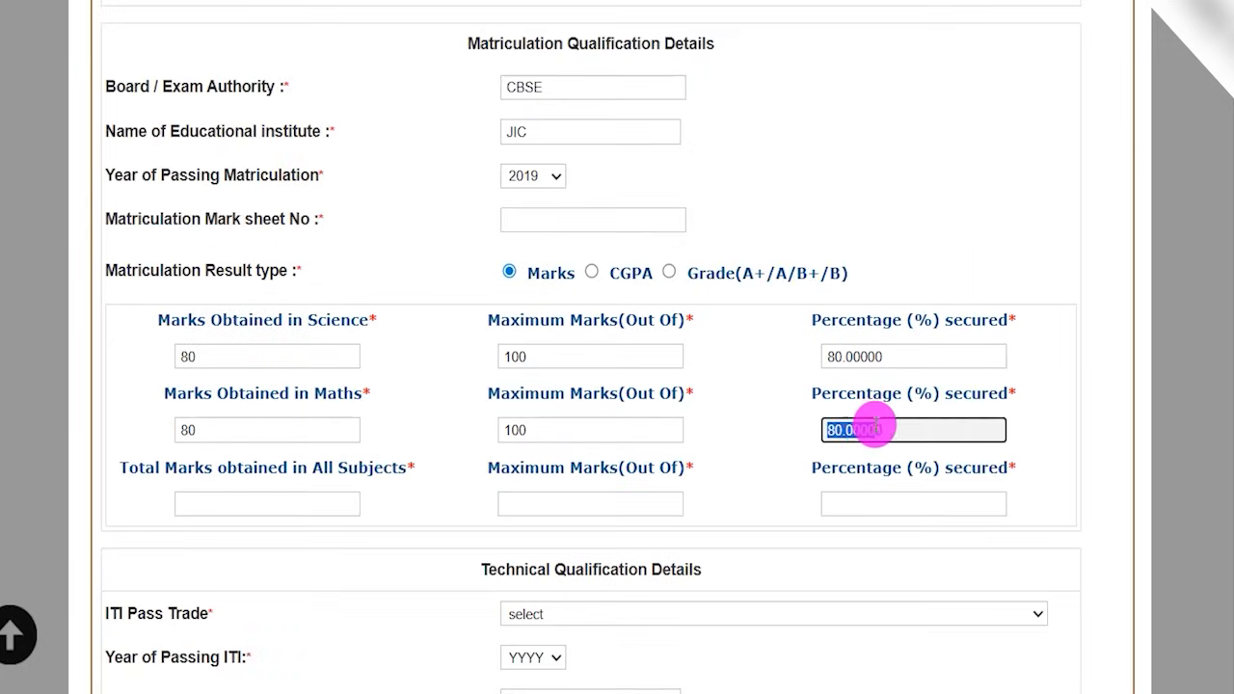
- Enter 450 as the total marks obtained in all matriculation subjects out of a maximum of 600
left_click(258, 502)
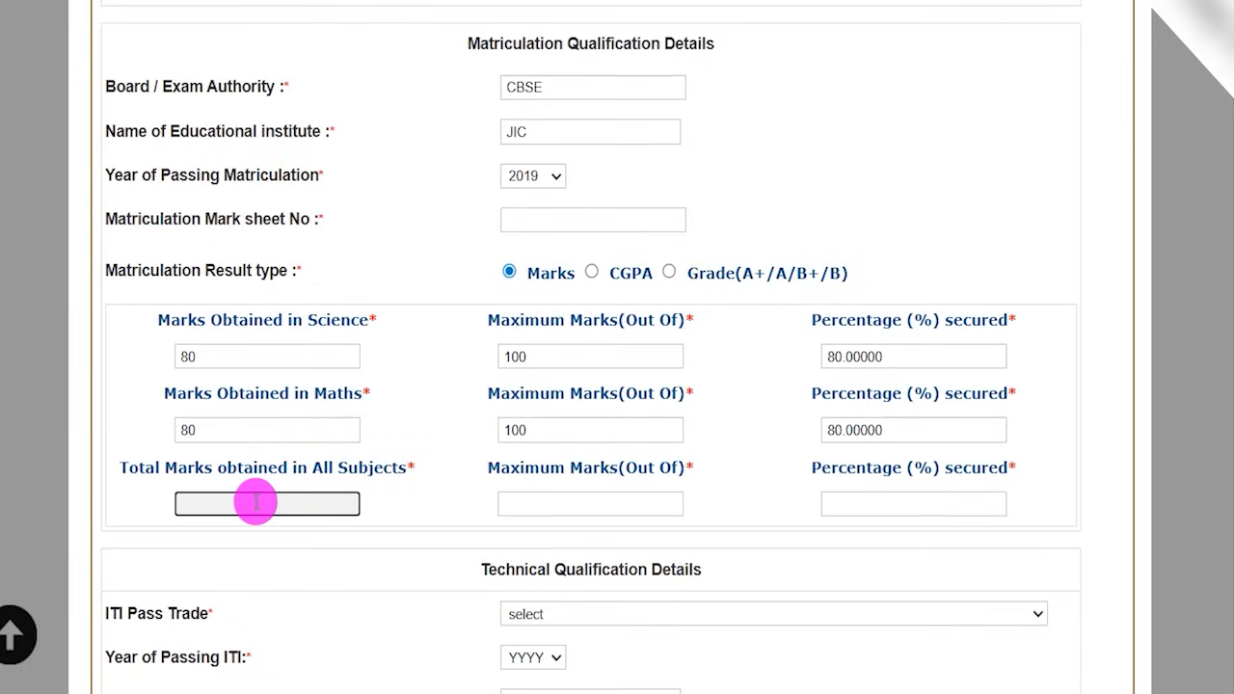
type("450")
key("Tab")
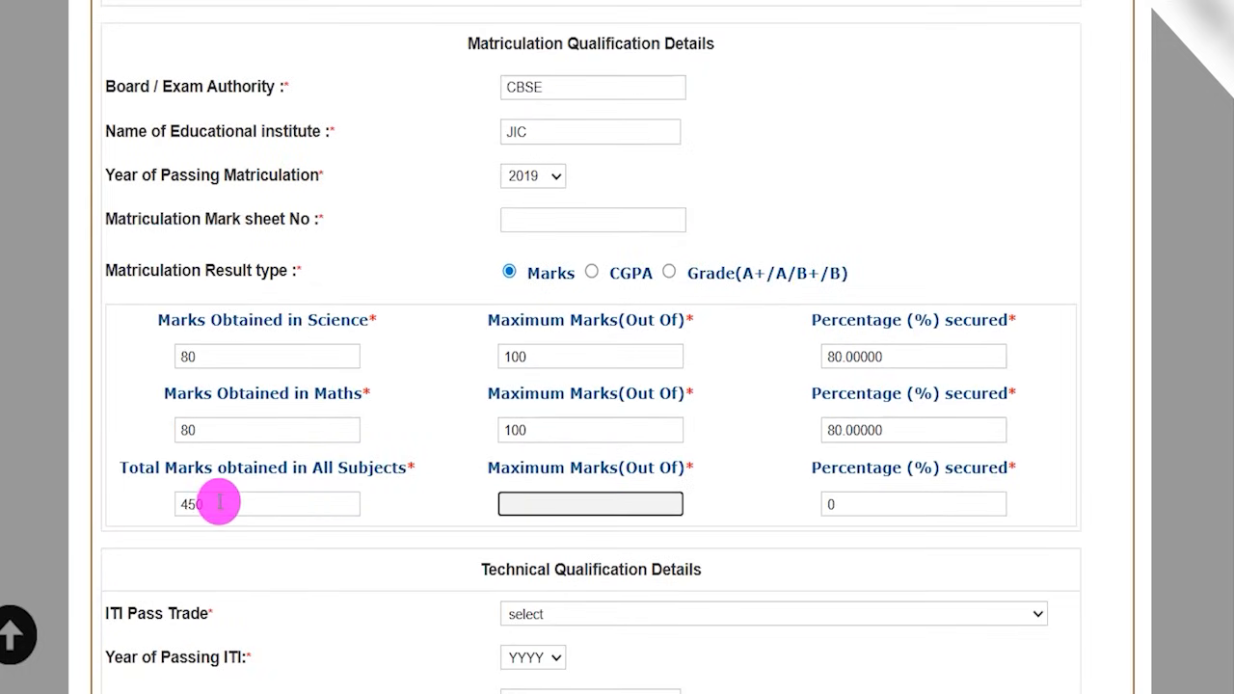
left_click_drag(497, 470, 558, 501)
left_click(558, 501)
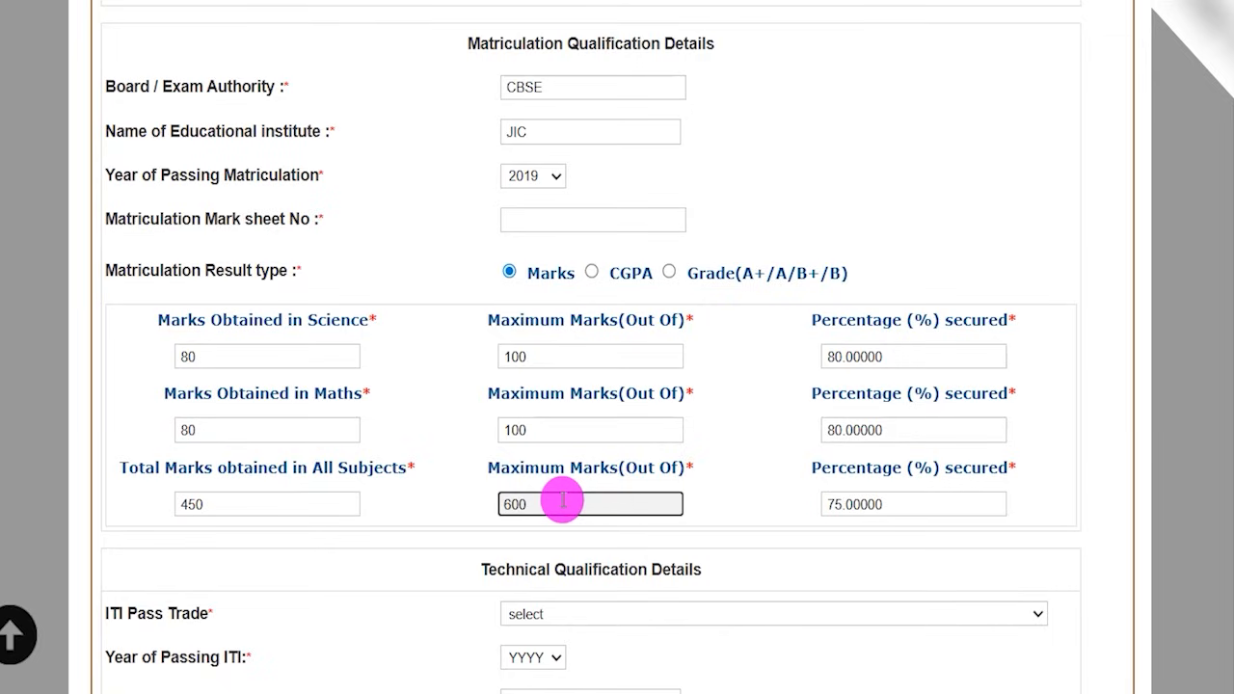
left_click(795, 519)
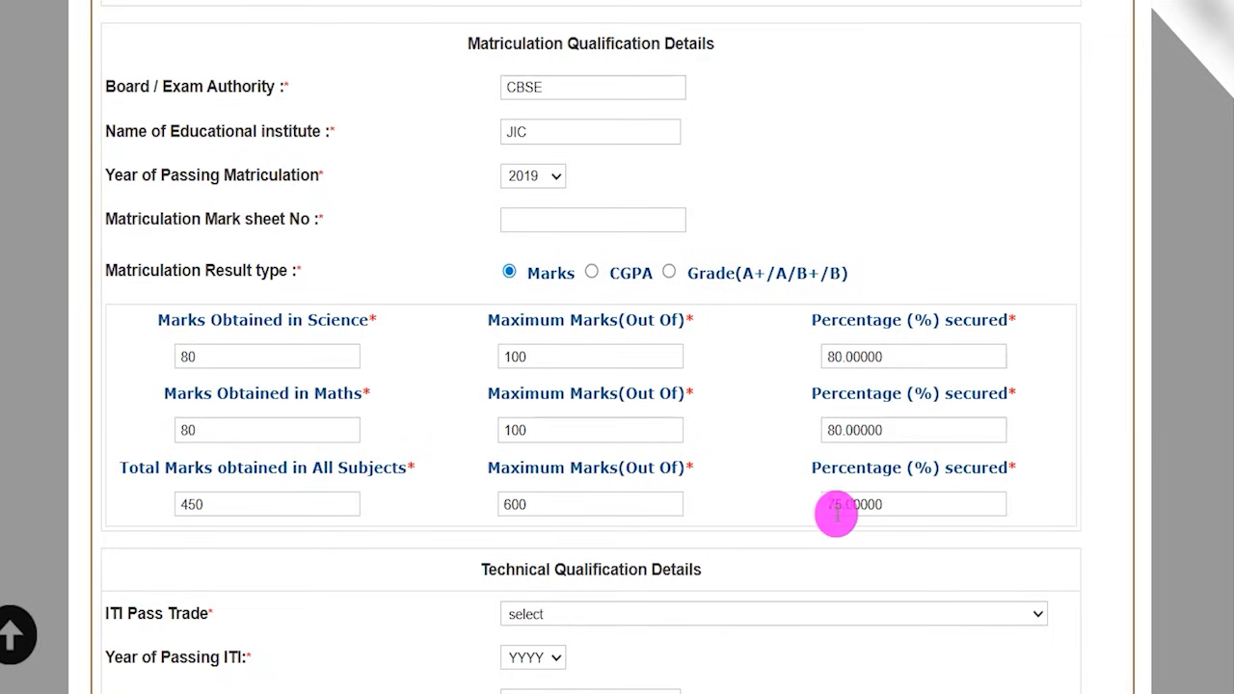
left_click_drag(832, 505, 897, 503)
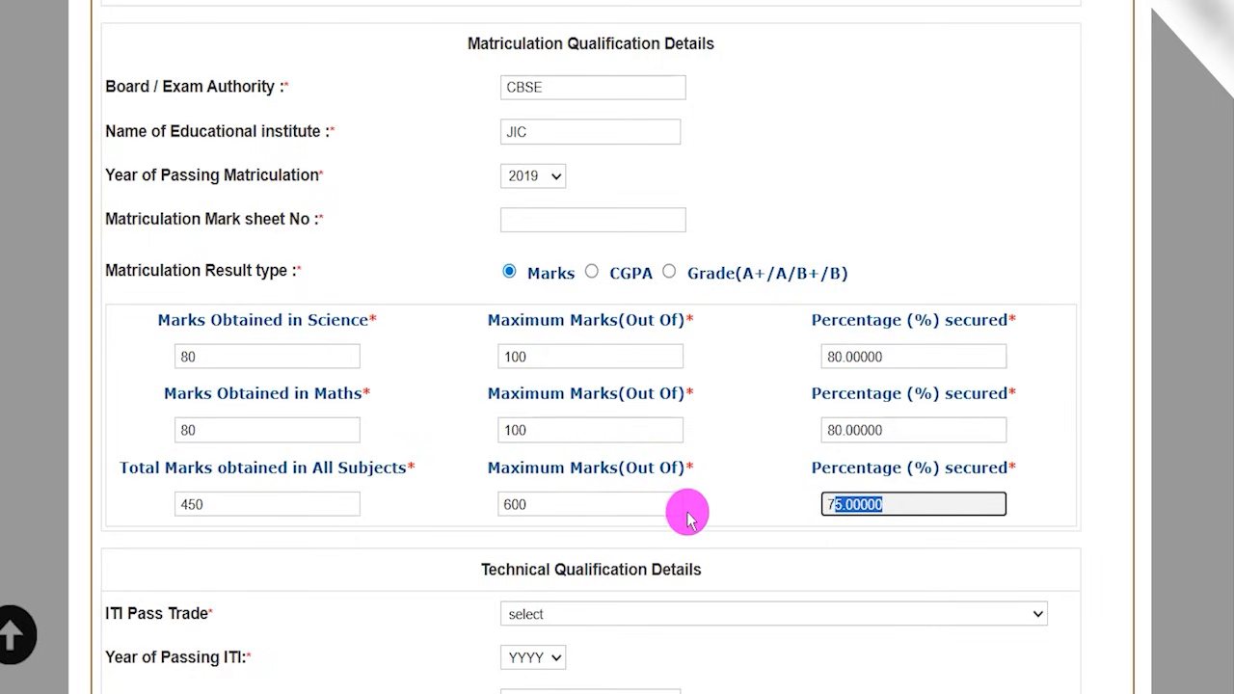
left_click_drag(542, 43, 636, 44)
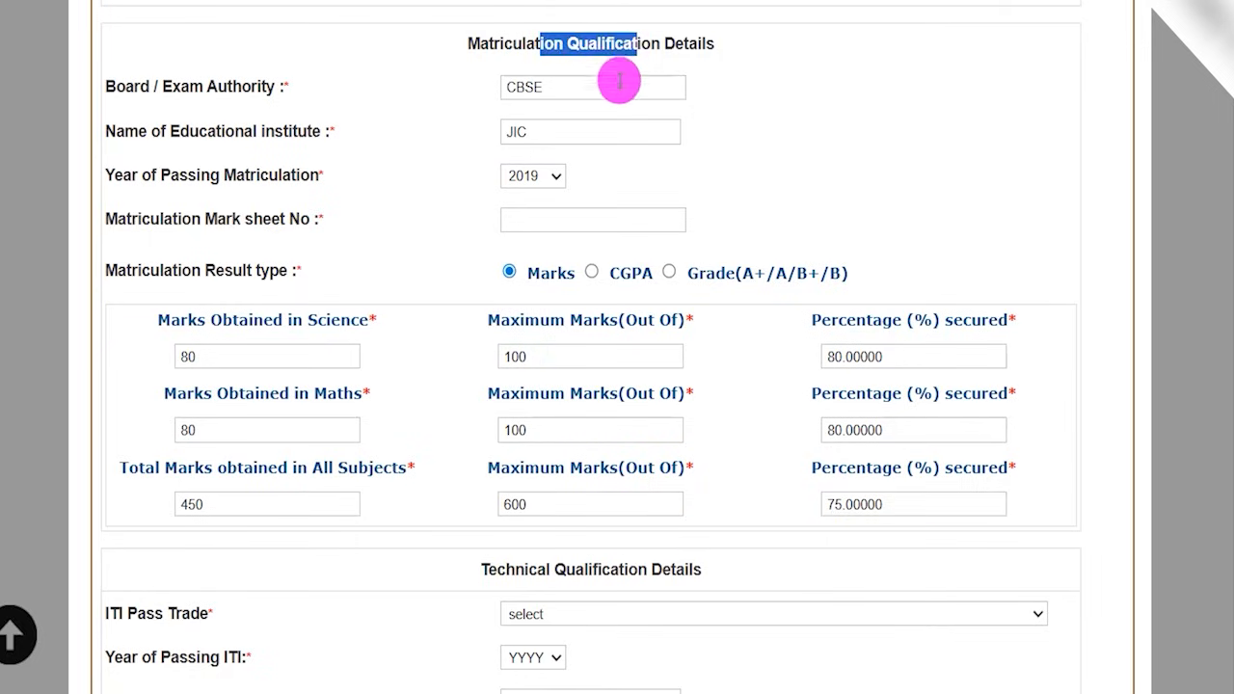
- In the Technical Qualification Details, set the ITI Pass Trade to Fitter and the Year of Passing ITI to 2021
scroll(492, 525, "down", 1)
scroll(492, 544, "down", 2)
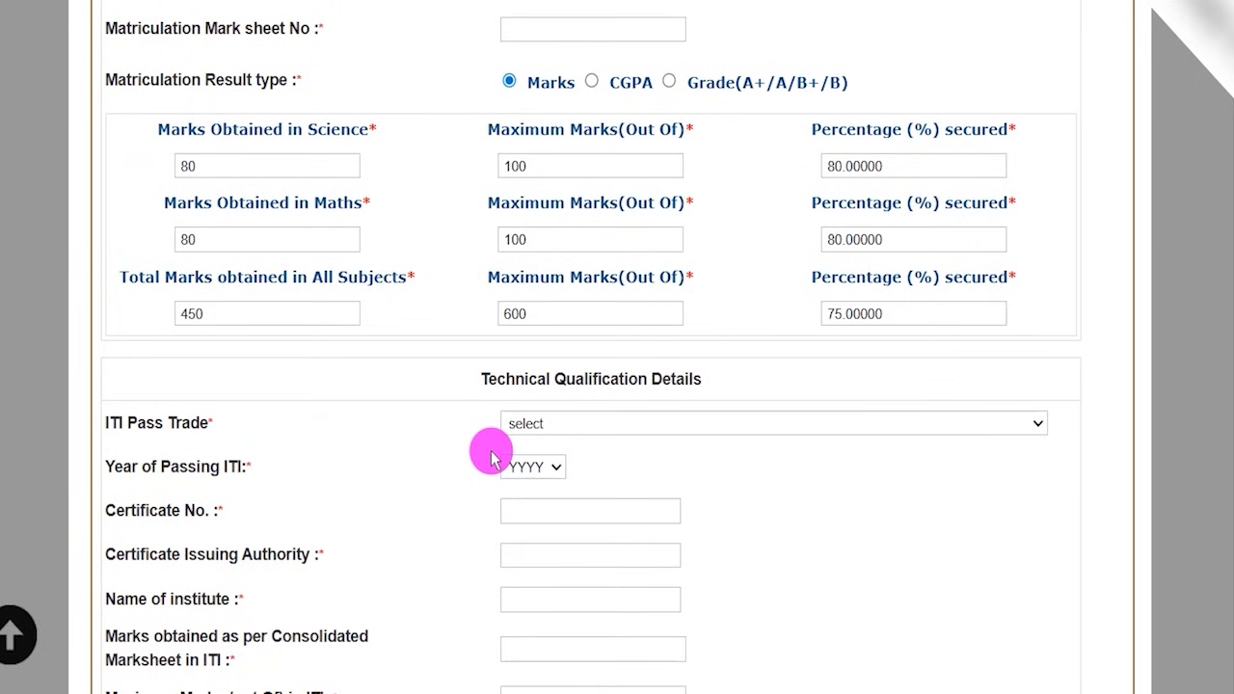
scroll(492, 458, "down", 2)
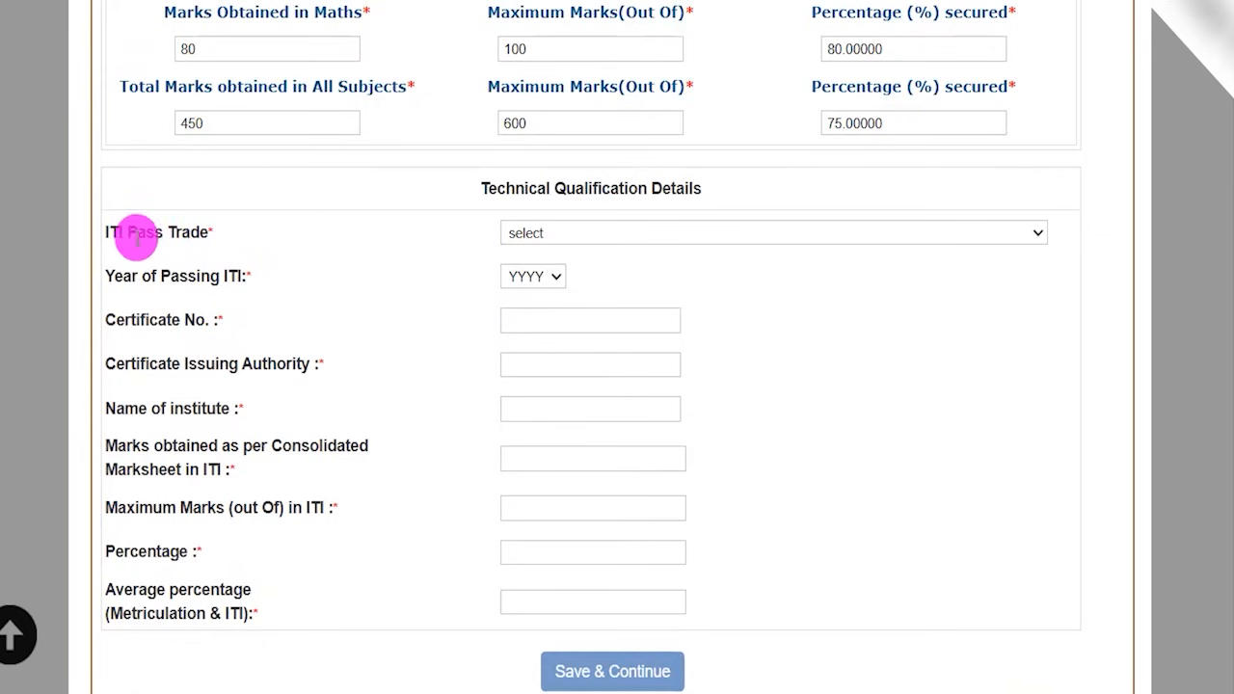
left_click_drag(136, 237, 231, 234)
left_click(578, 234)
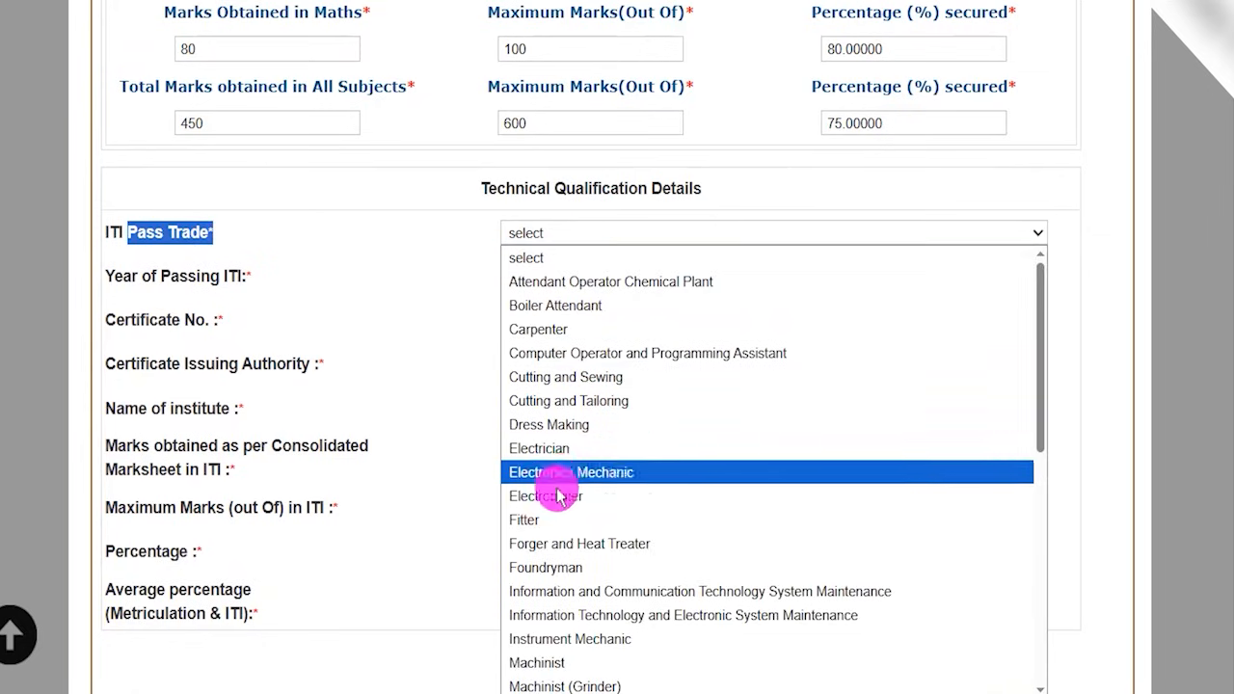
left_click(550, 519)
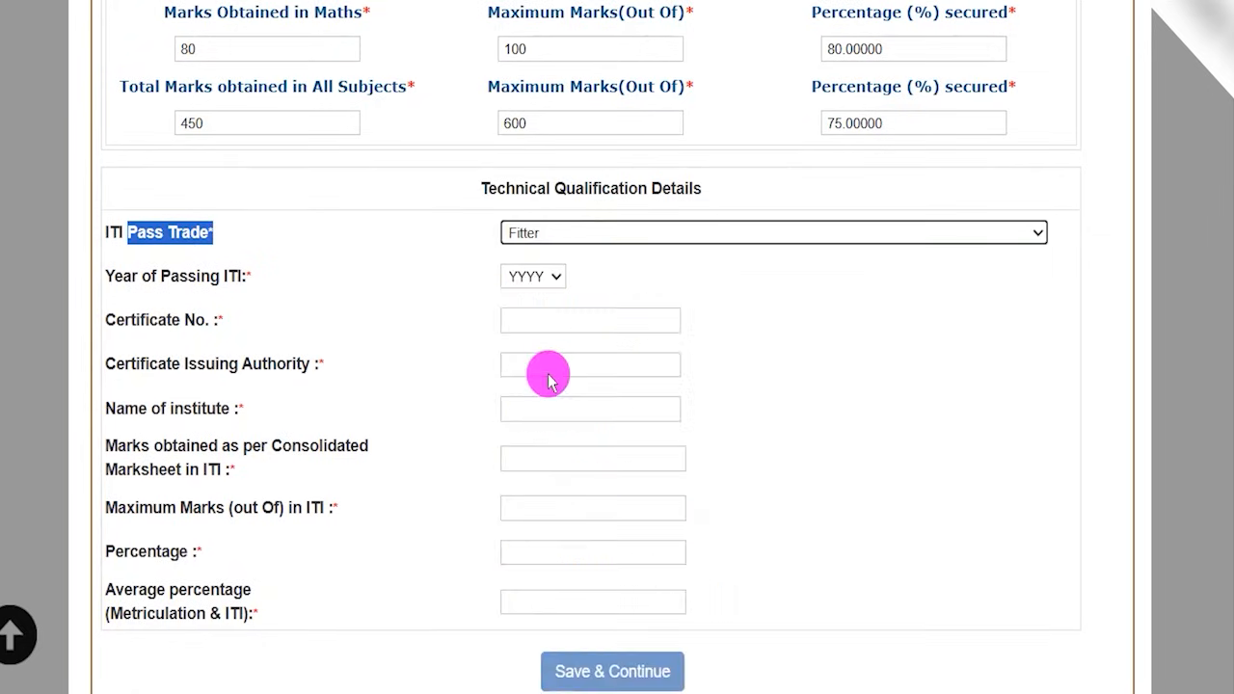
left_click_drag(122, 277, 223, 278)
left_click(511, 279)
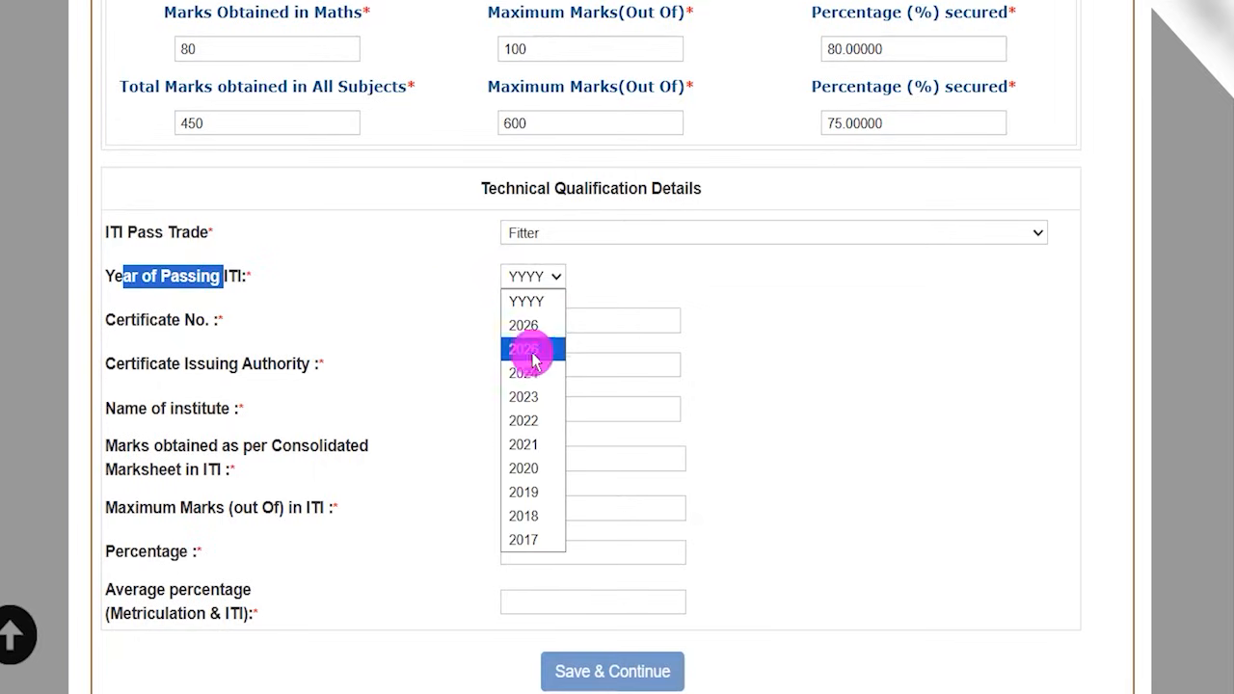
left_click(530, 445)
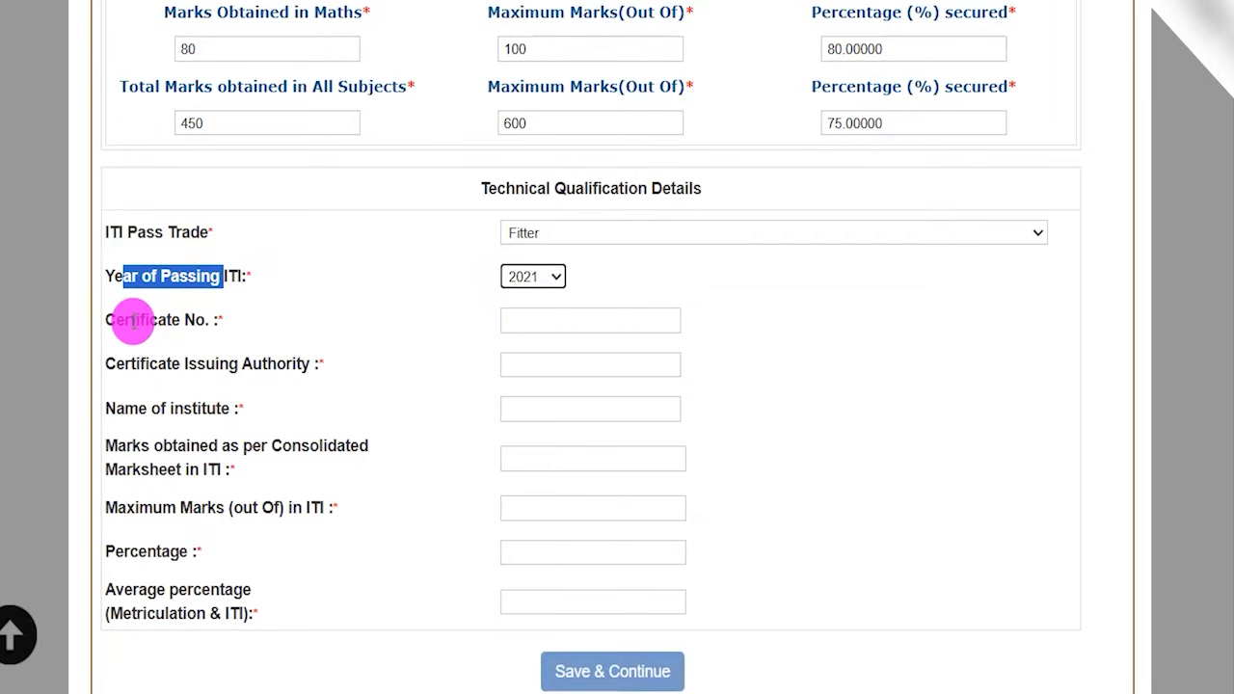
- Point out the ITI Certificate No., Certificate Issuing Authority and Name of institute fields one after another
left_click_drag(130, 322, 358, 322)
left_click(516, 323)
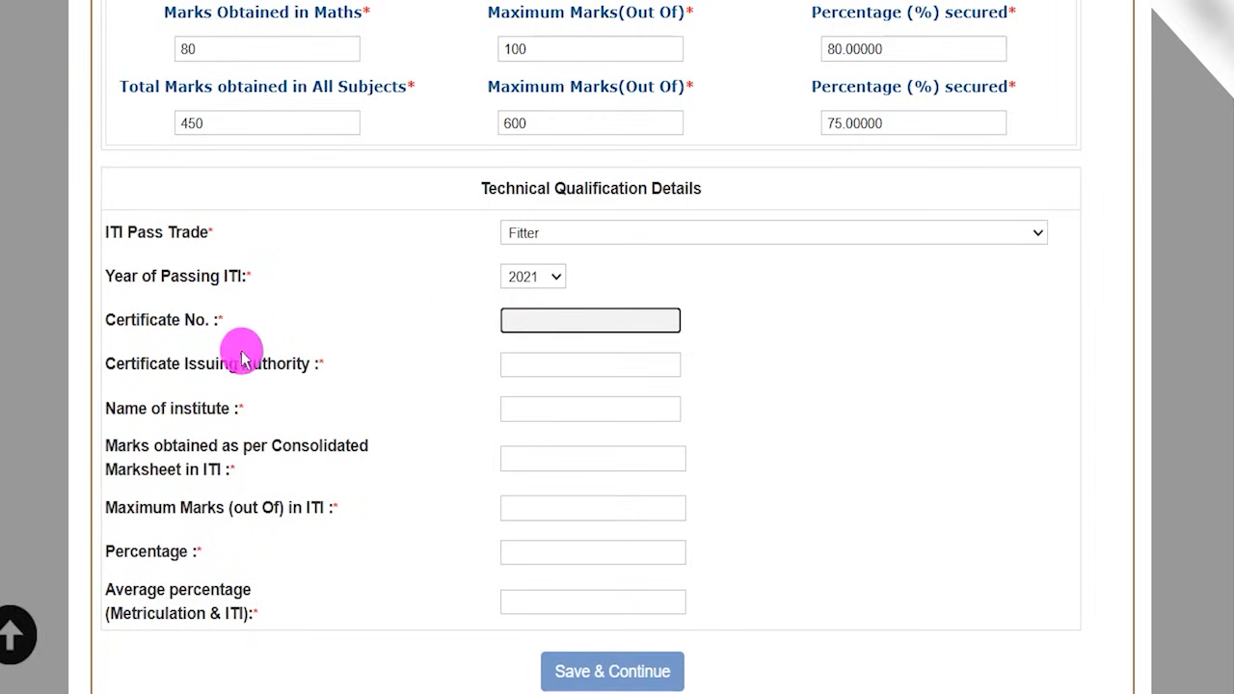
left_click_drag(139, 363, 268, 364)
left_click(521, 363)
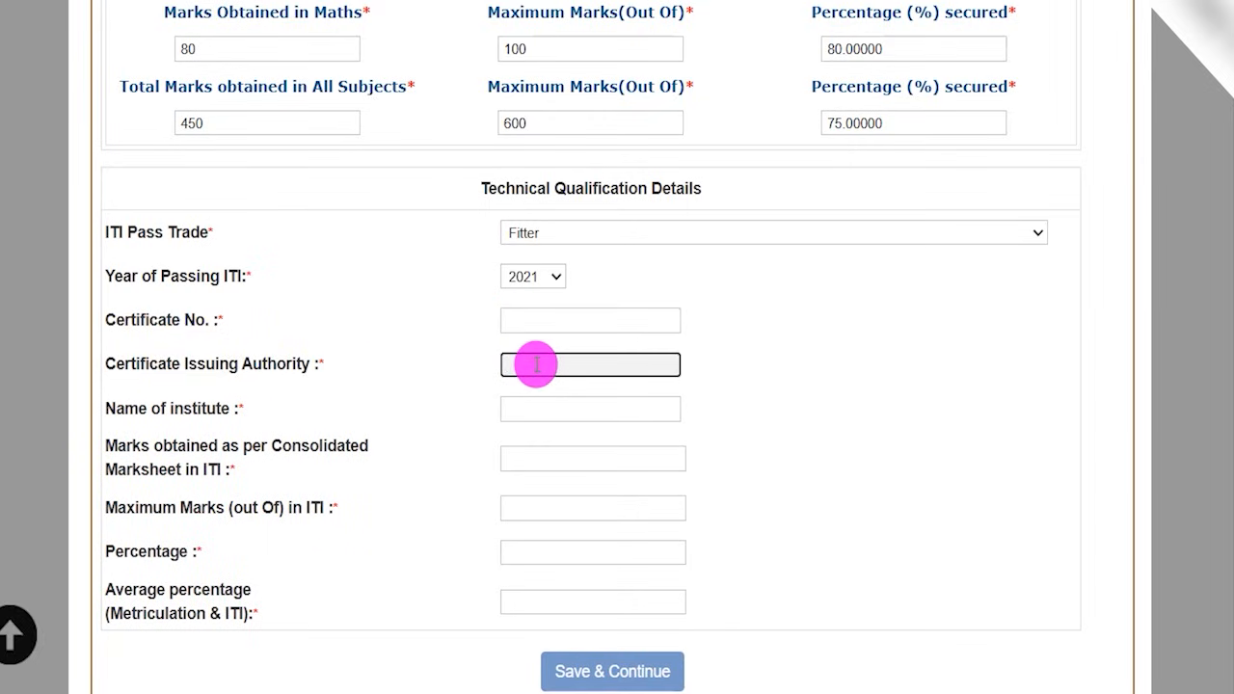
left_click_drag(124, 408, 241, 408)
left_click(521, 408)
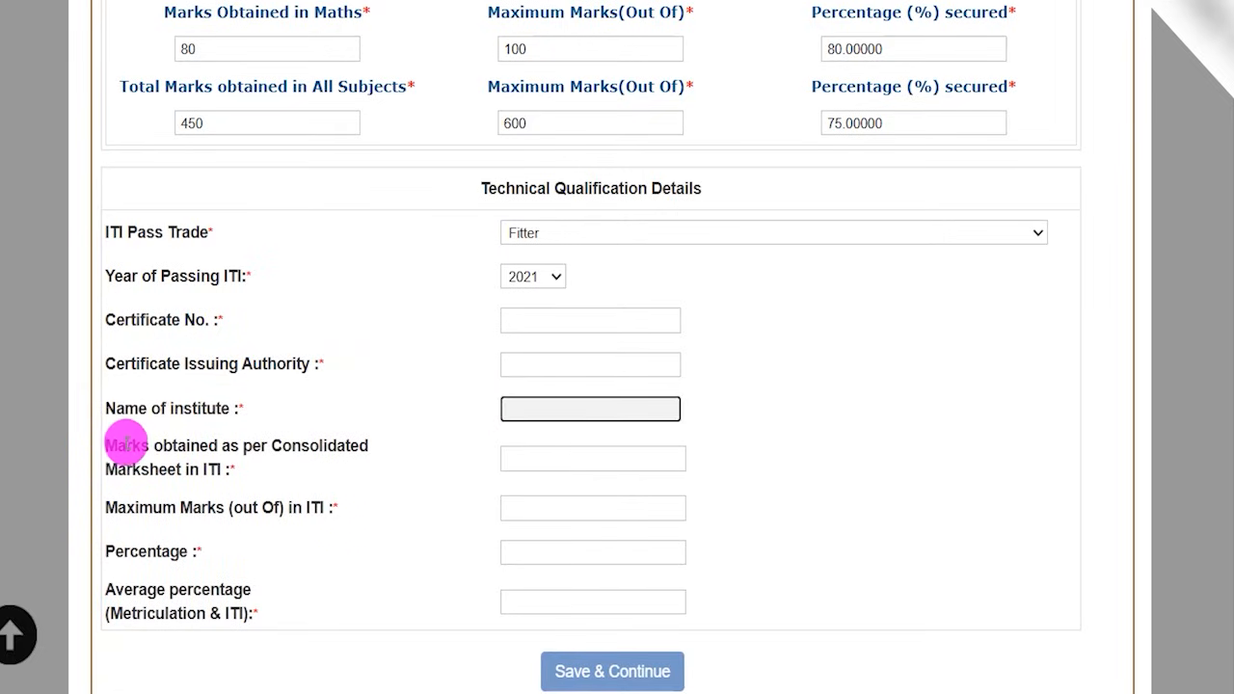
- Enter 450 as the marks obtained in the ITI consolidated marksheet out of a maximum of 600
left_click_drag(126, 446, 289, 446)
left_click(534, 458)
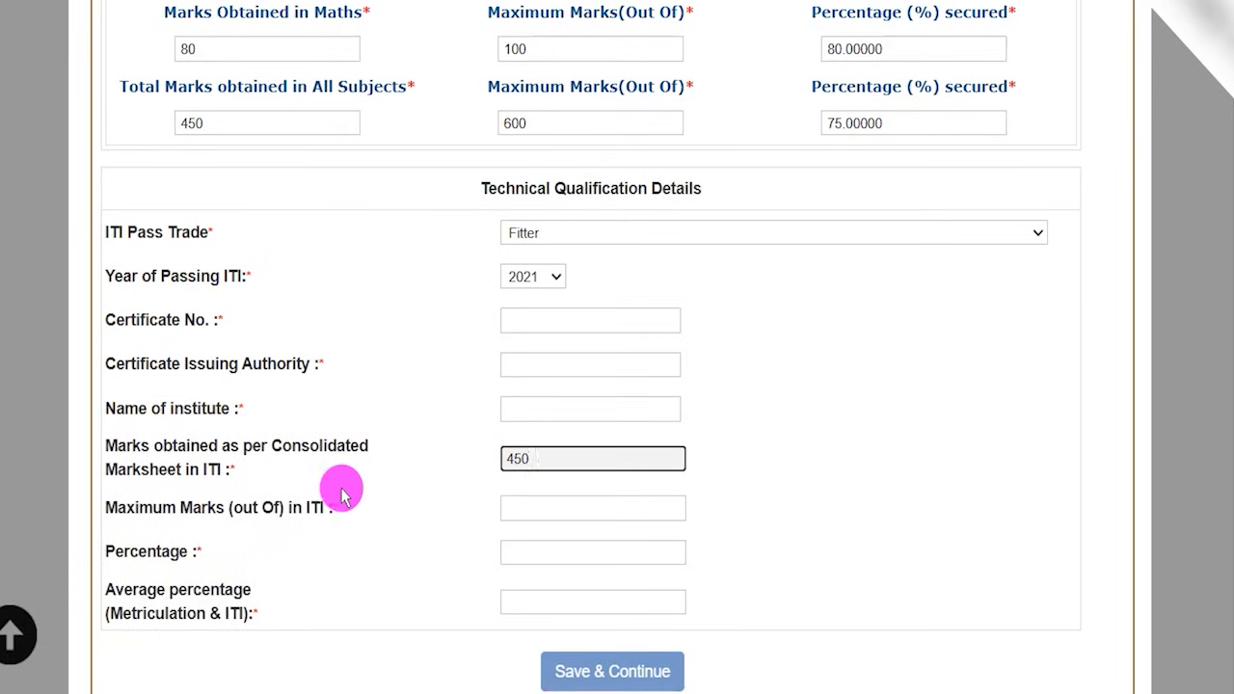
left_click_drag(145, 509, 408, 518)
left_click(534, 503)
left_click(588, 573)
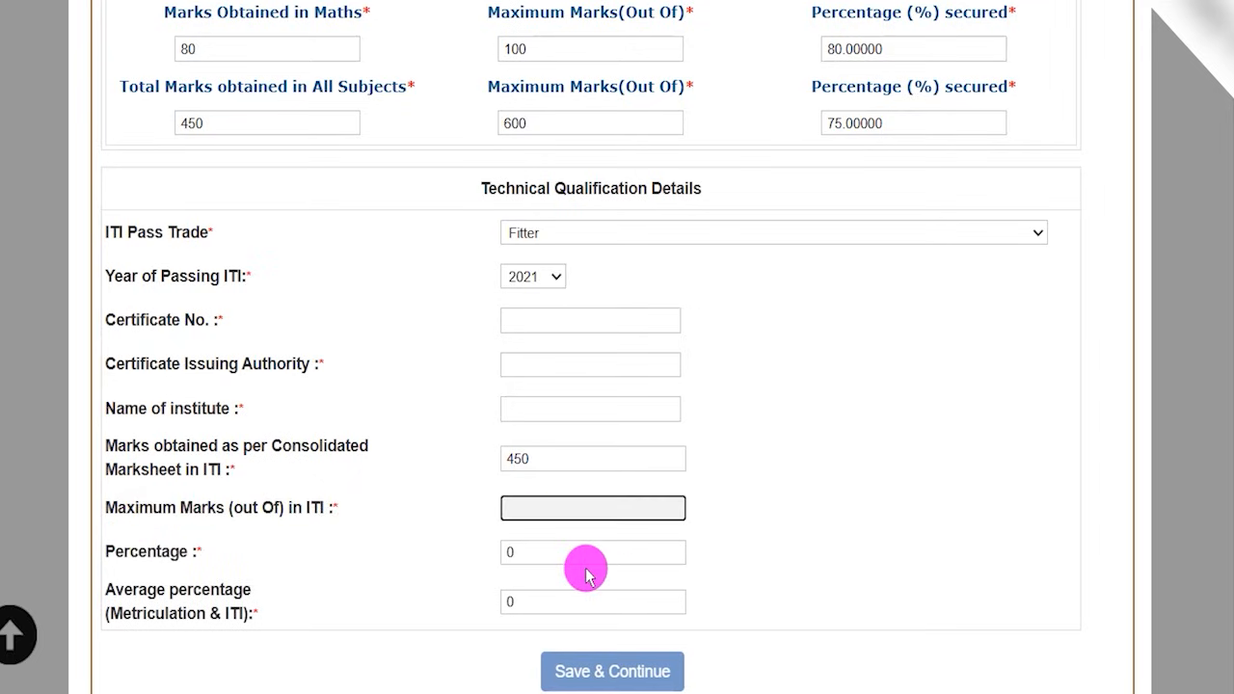
left_click(810, 540)
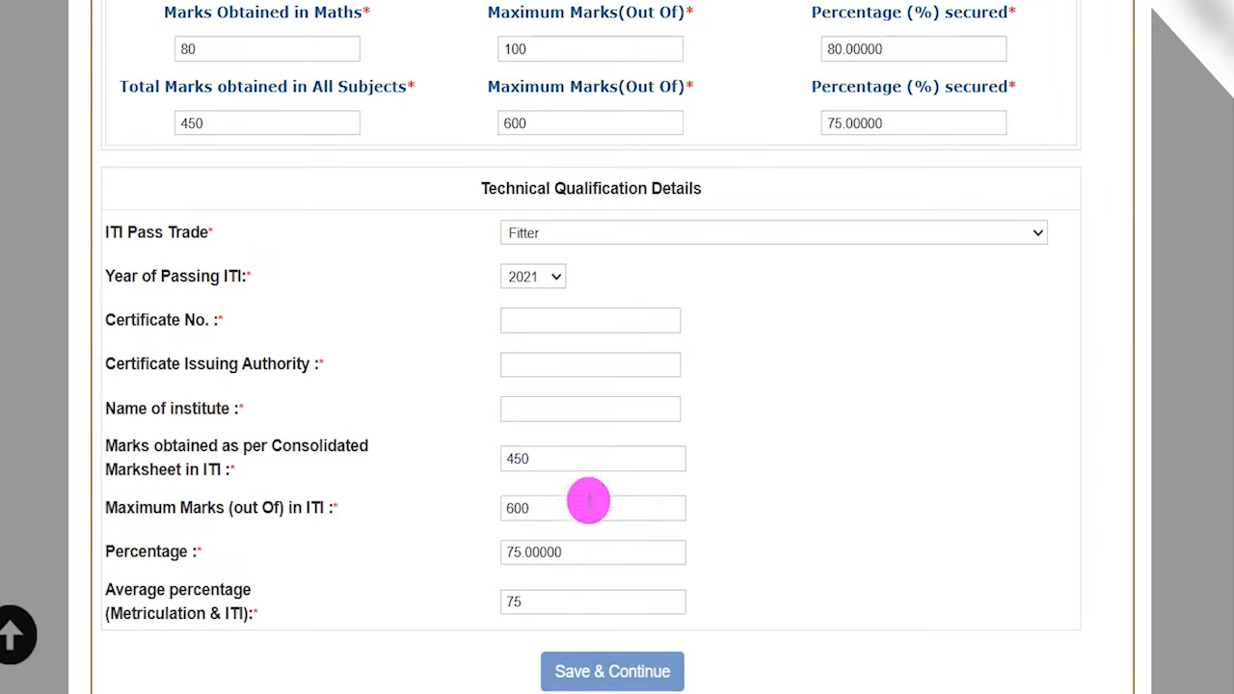
- Highlight the ITI percentage and the average percentage, and save the qualification details to continue
left_click_drag(519, 553, 556, 559)
left_click_drag(517, 599, 675, 585)
scroll(730, 573, "down", 1)
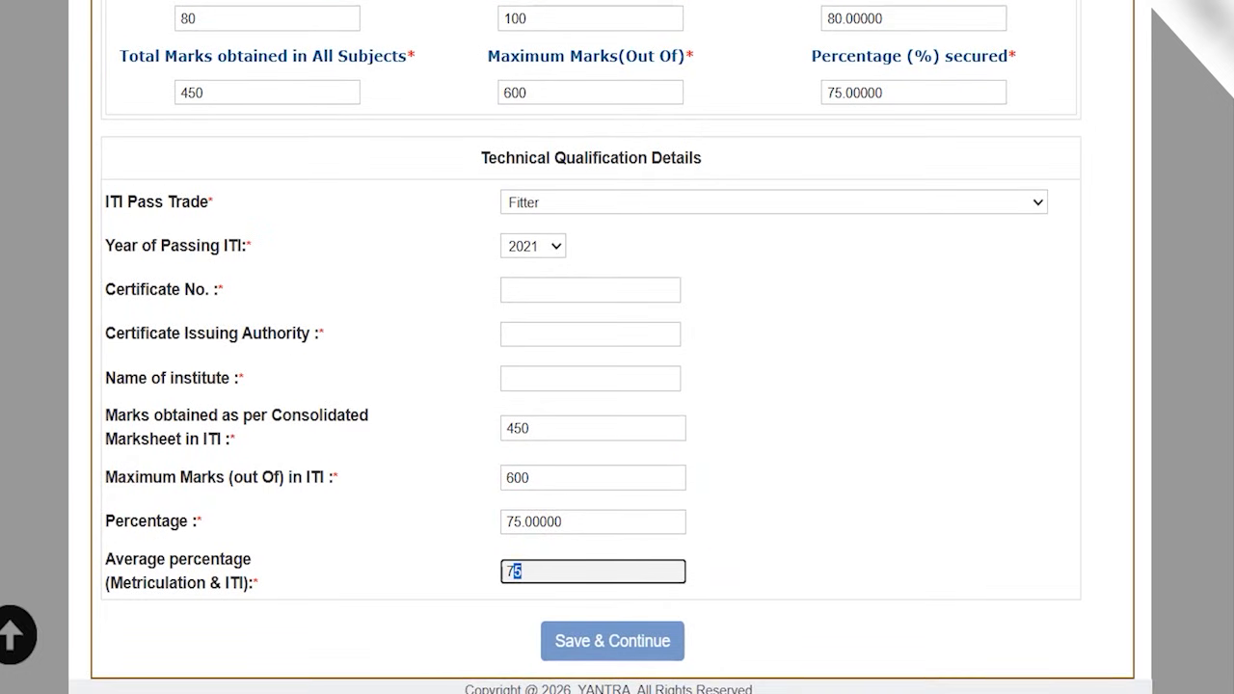
left_click(637, 1)
mouse_move(853, 423)
left_mouse_down()
mouse_move(689, 628)
mouse_move(654, 625)
left_mouse_up()
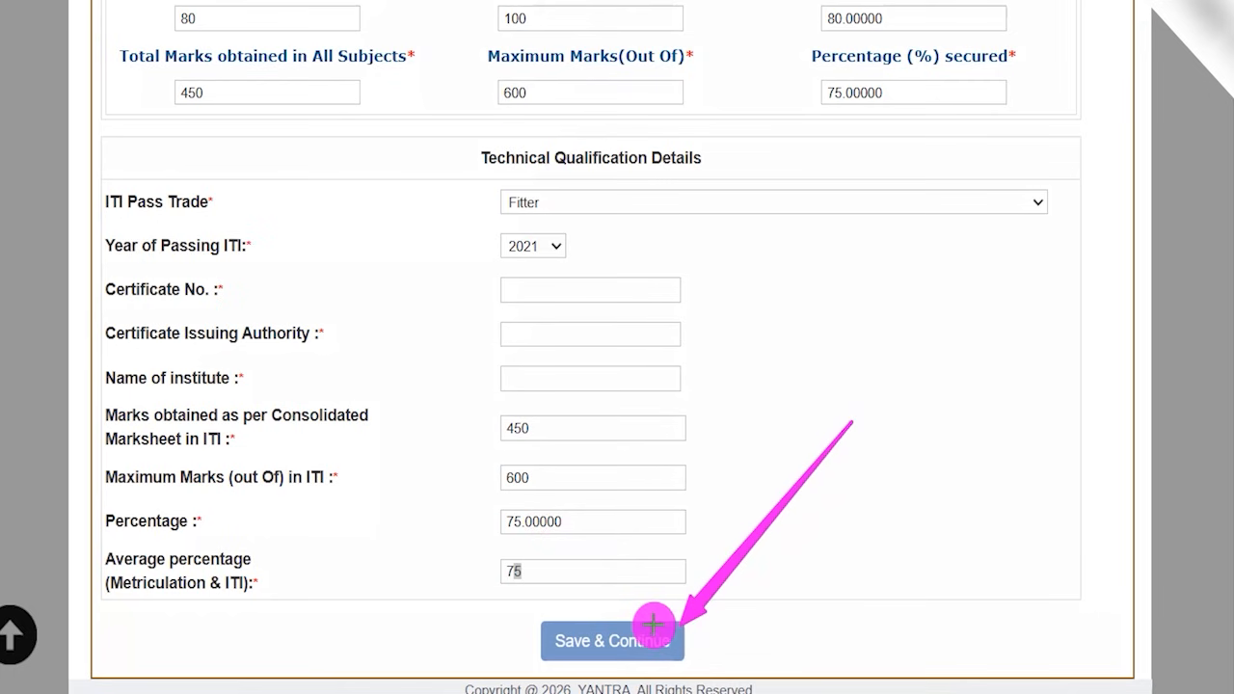
left_click(652, 627)
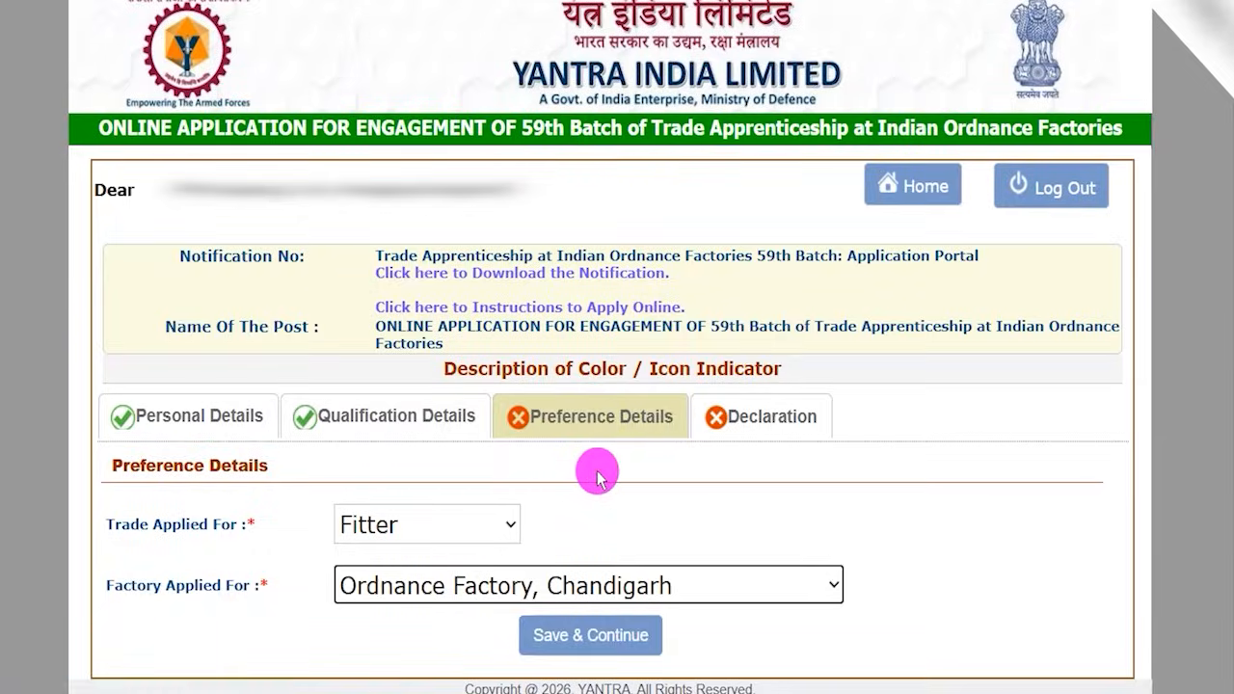
- In the Preference Details, review the trade options and keep Fitter as the Trade Applied For
left_click_drag(140, 465, 238, 465)
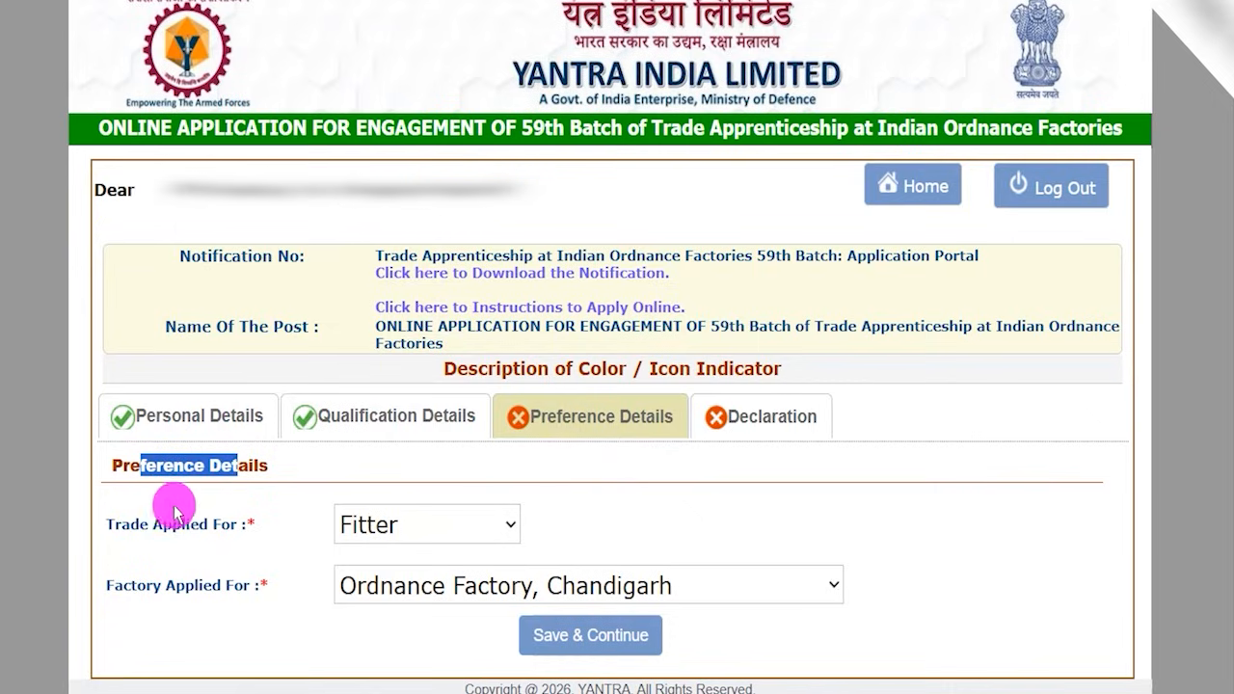
left_click_drag(129, 524, 181, 524)
left_click(355, 524)
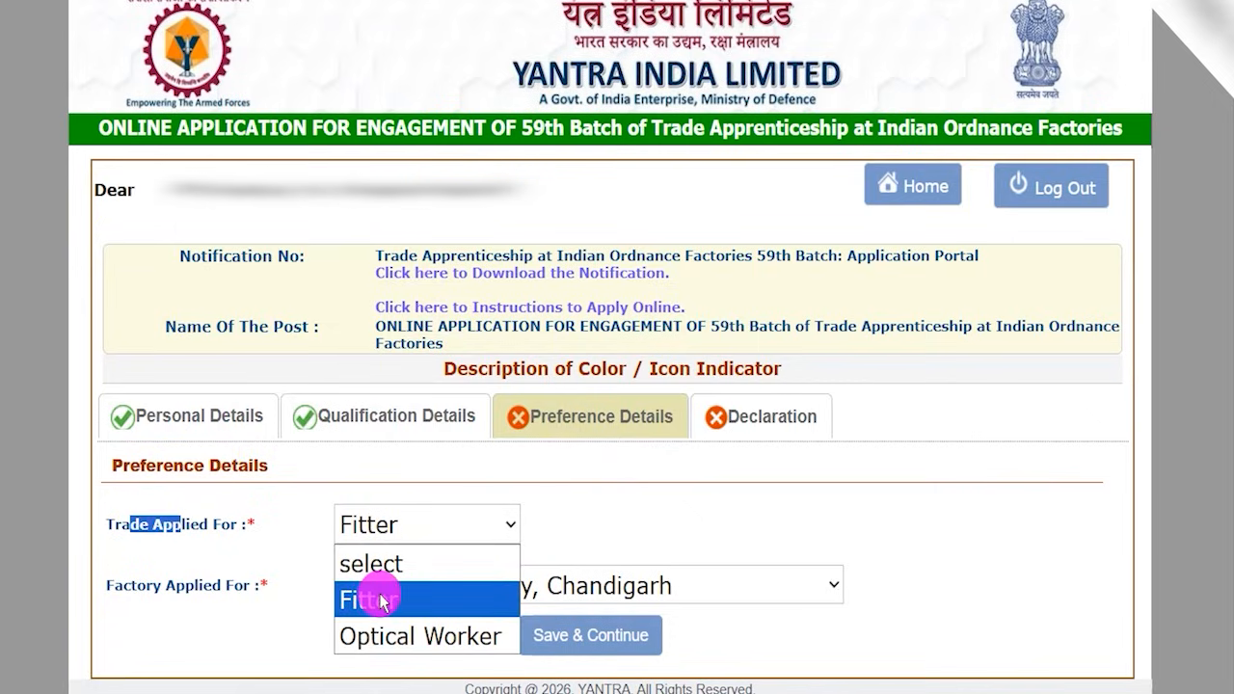
left_click(383, 603)
left_click(399, 519)
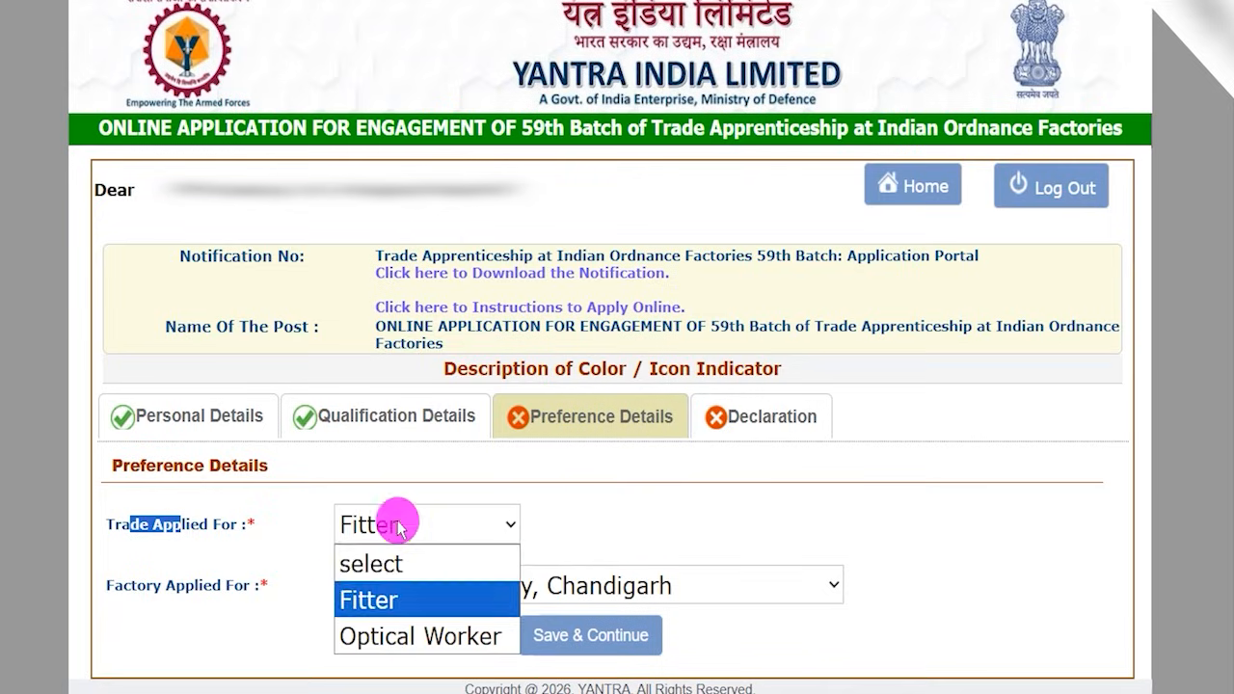
left_click(394, 603)
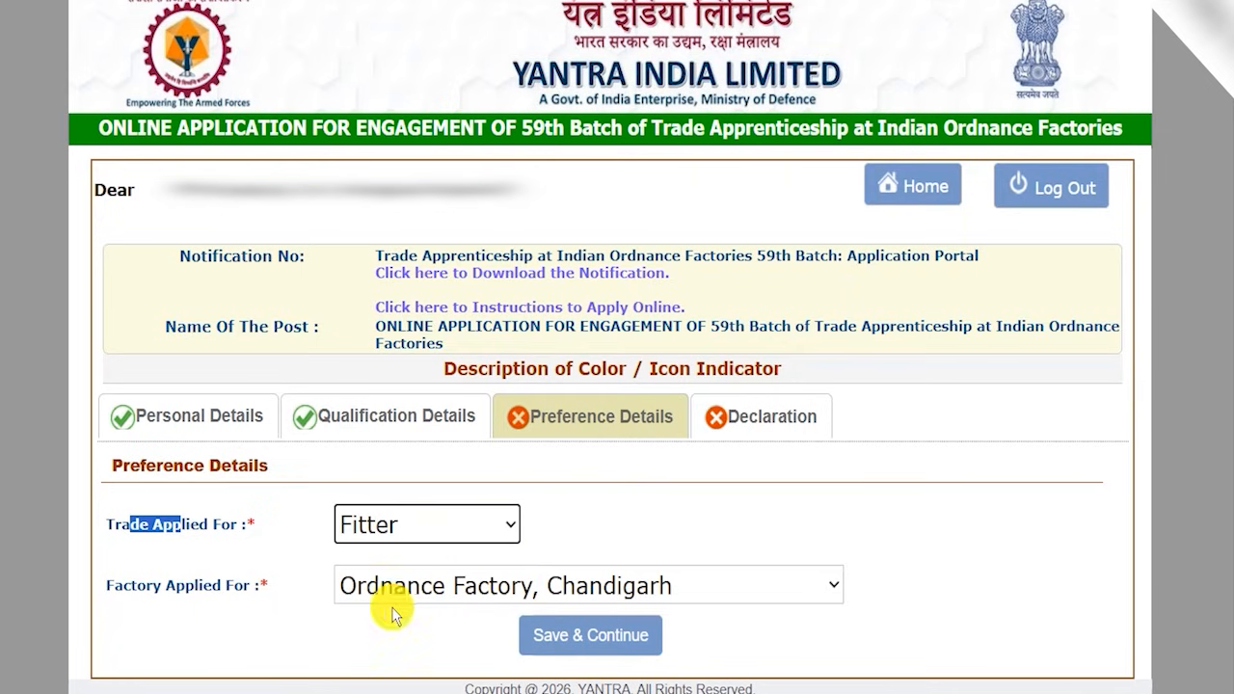
- Set the Factory Applied For to Ordnance Factory Dehradun and save the preference details to continue
left_click(399, 592)
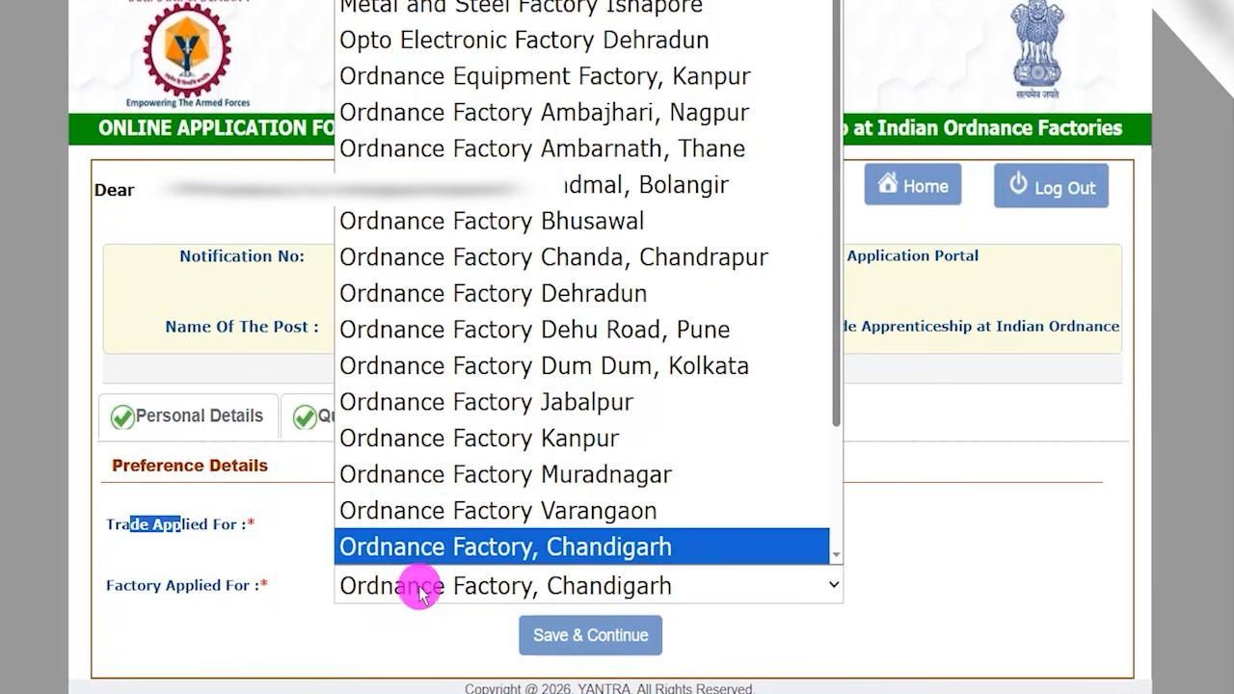
scroll(463, 410, "up", 2)
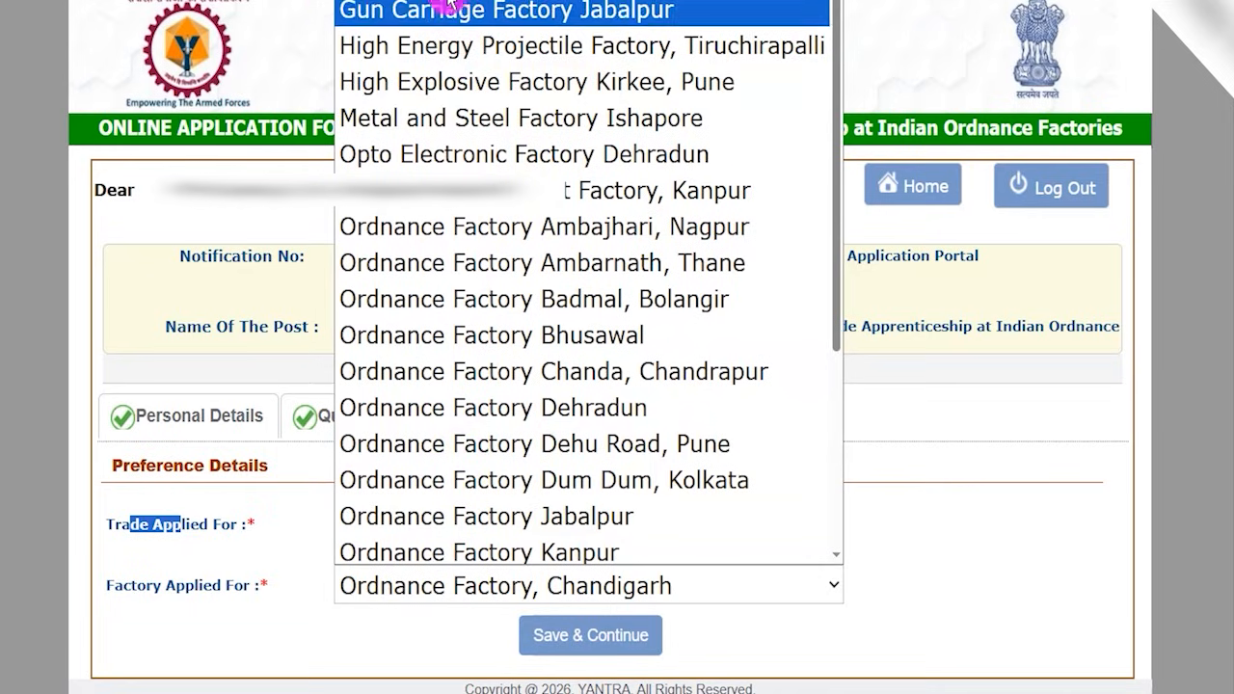
left_click(514, 406)
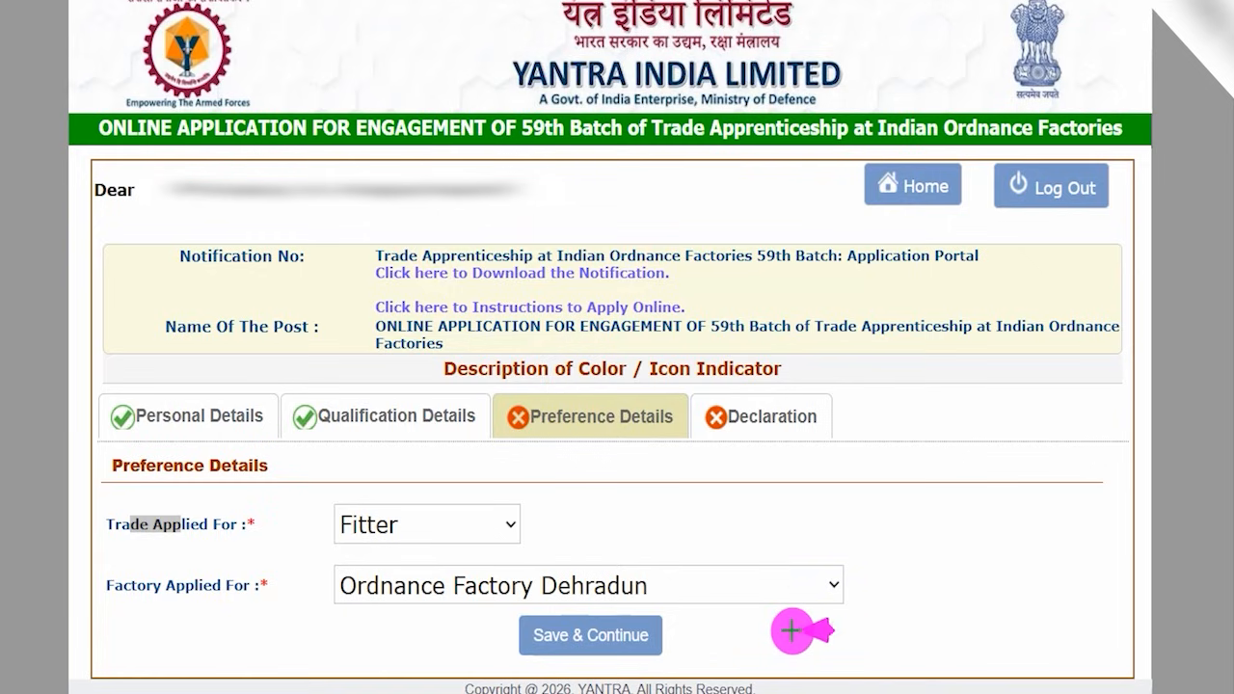
left_click(646, 633)
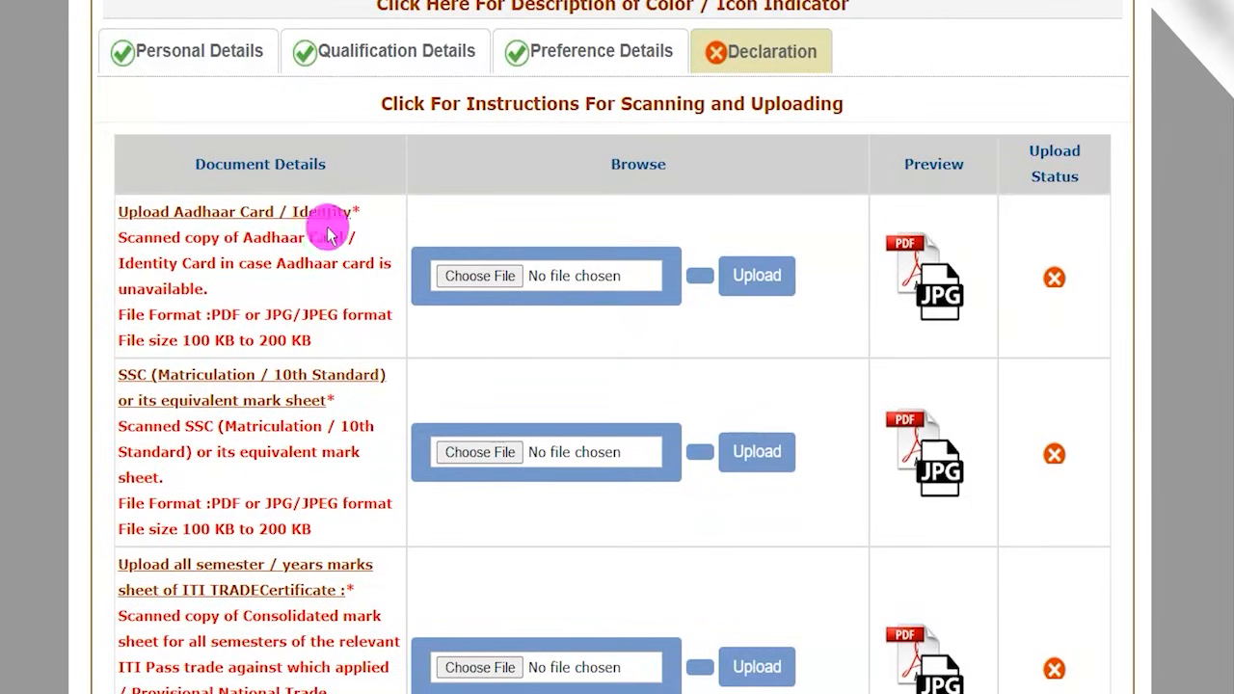
- Go through the required documents one by one: identity card, matriculation mark sheet, ITI mark sheets, ITI Trade Certificate and Caste Certificate
left_click_drag(234, 166, 350, 165)
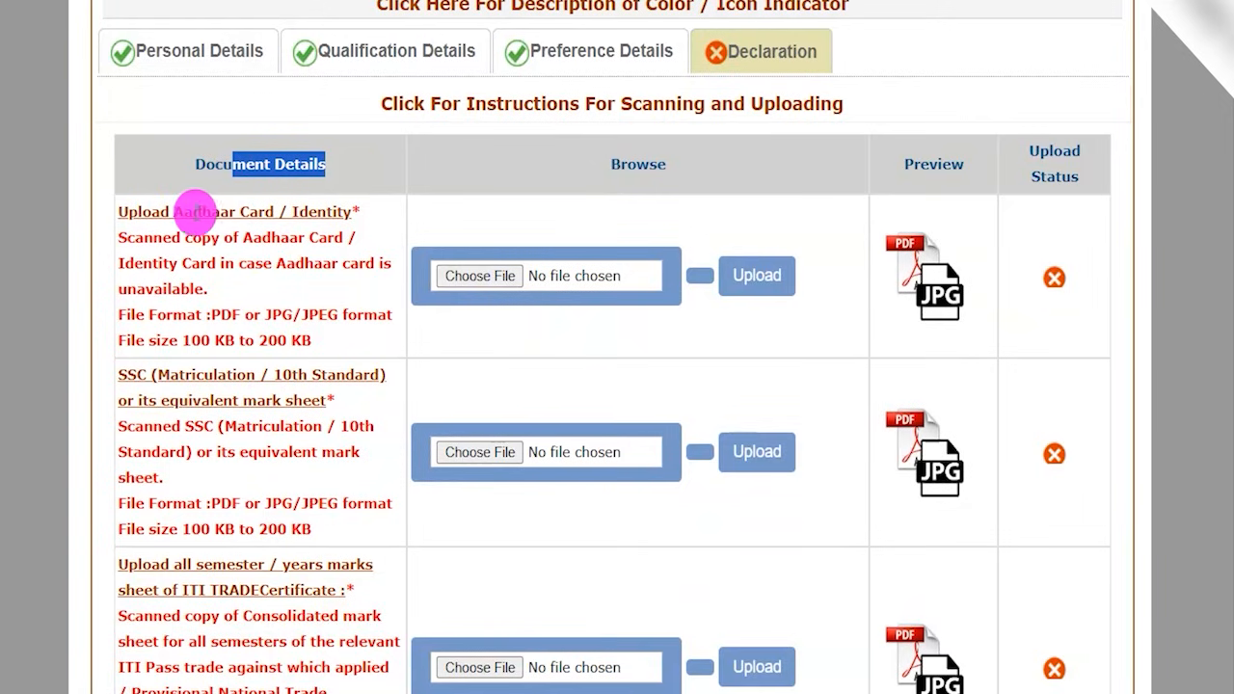
left_click_drag(160, 212, 333, 209)
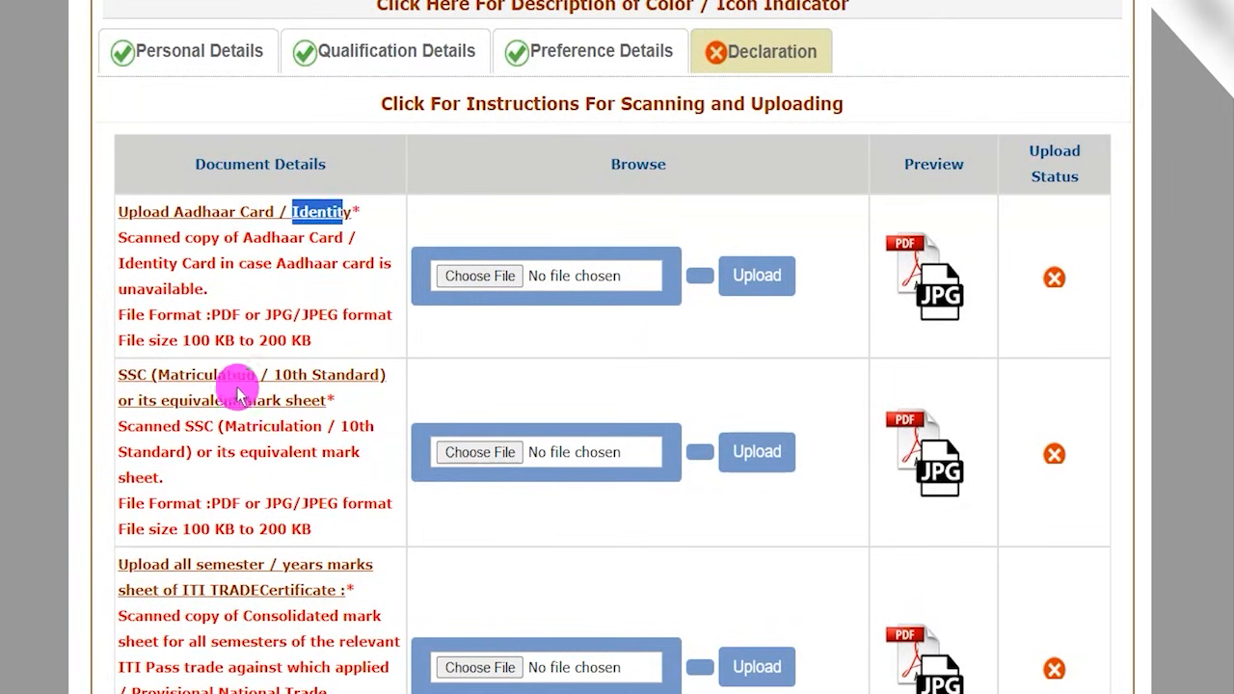
left_click_drag(137, 375, 298, 374)
scroll(212, 460, "down", 2)
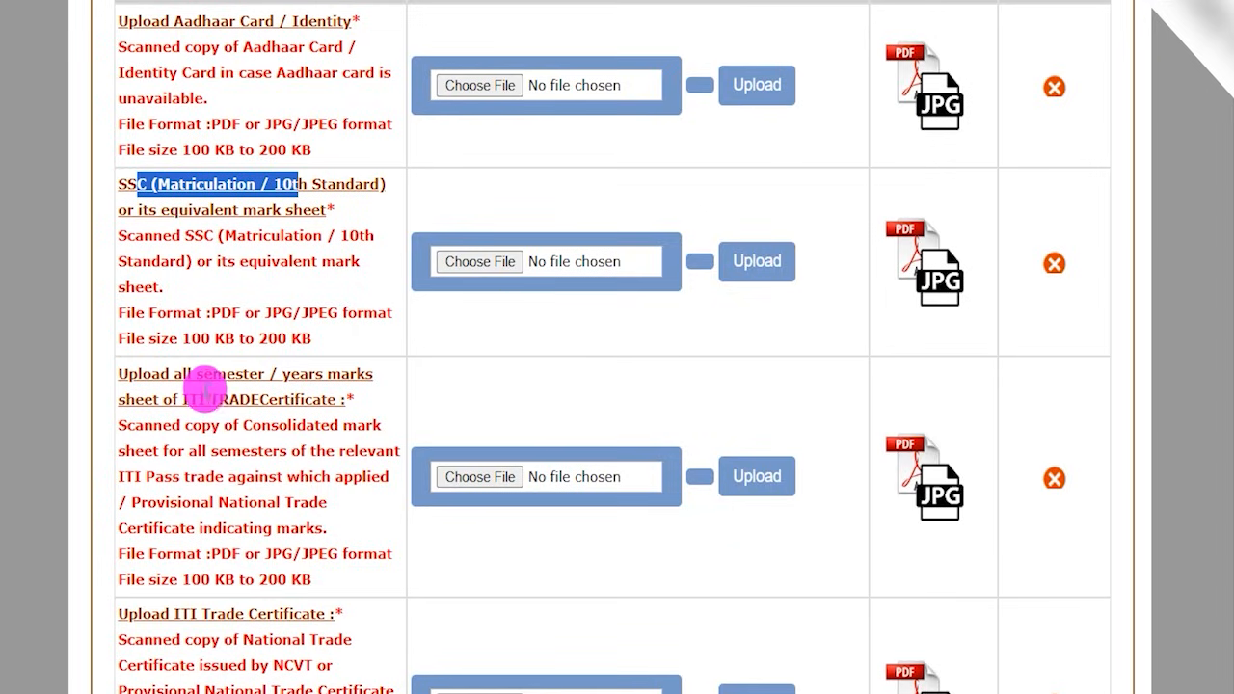
left_click_drag(205, 375, 333, 373)
left_click_drag(239, 400, 285, 399)
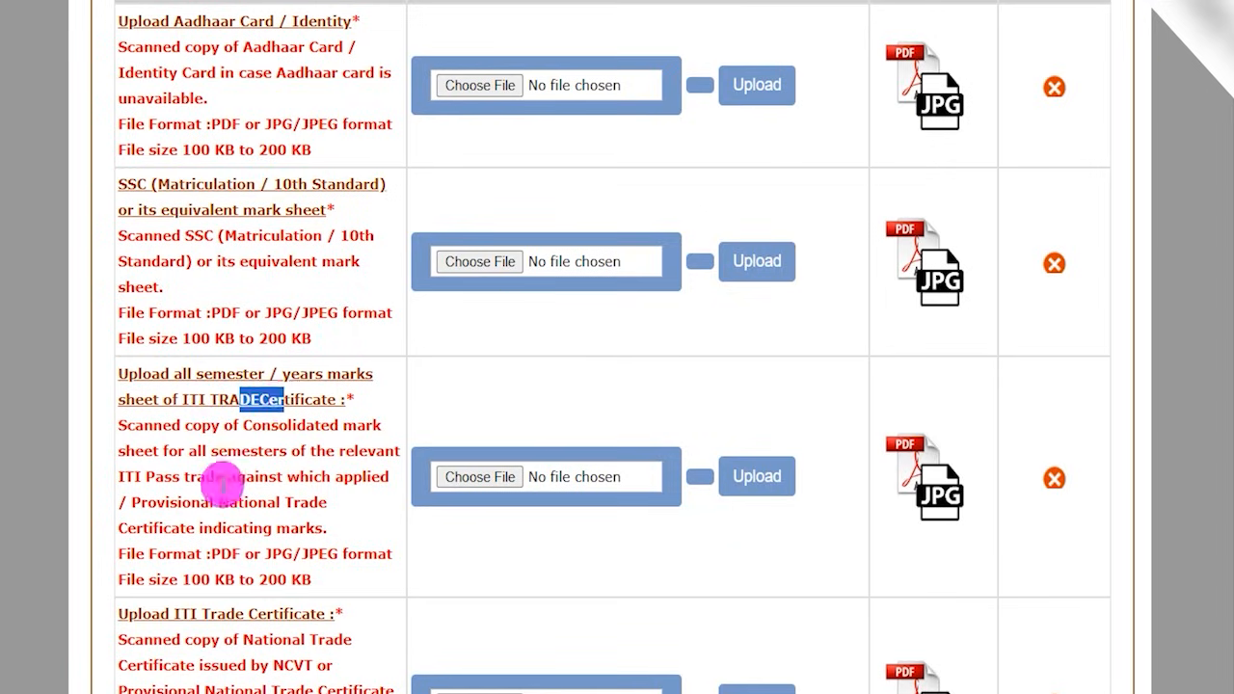
scroll(221, 482, "down", 1)
left_click_drag(174, 518, 296, 519)
scroll(241, 531, "down", 3)
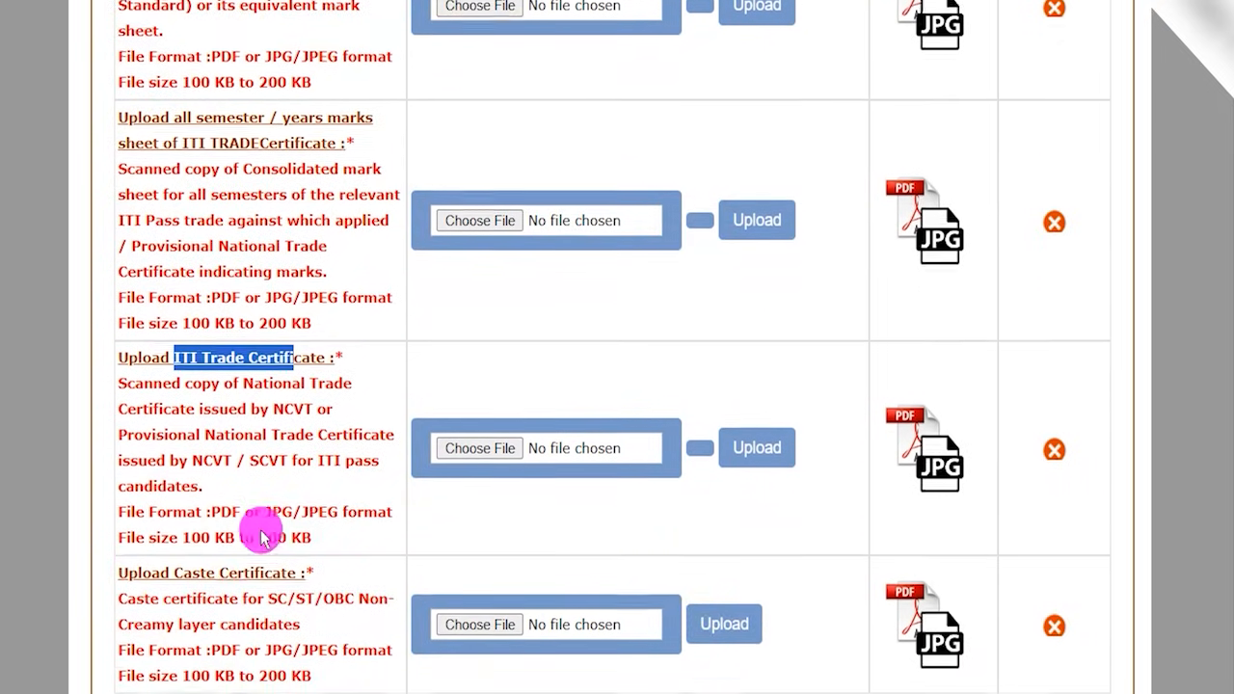
left_click_drag(152, 468, 272, 470)
left_click(303, 525)
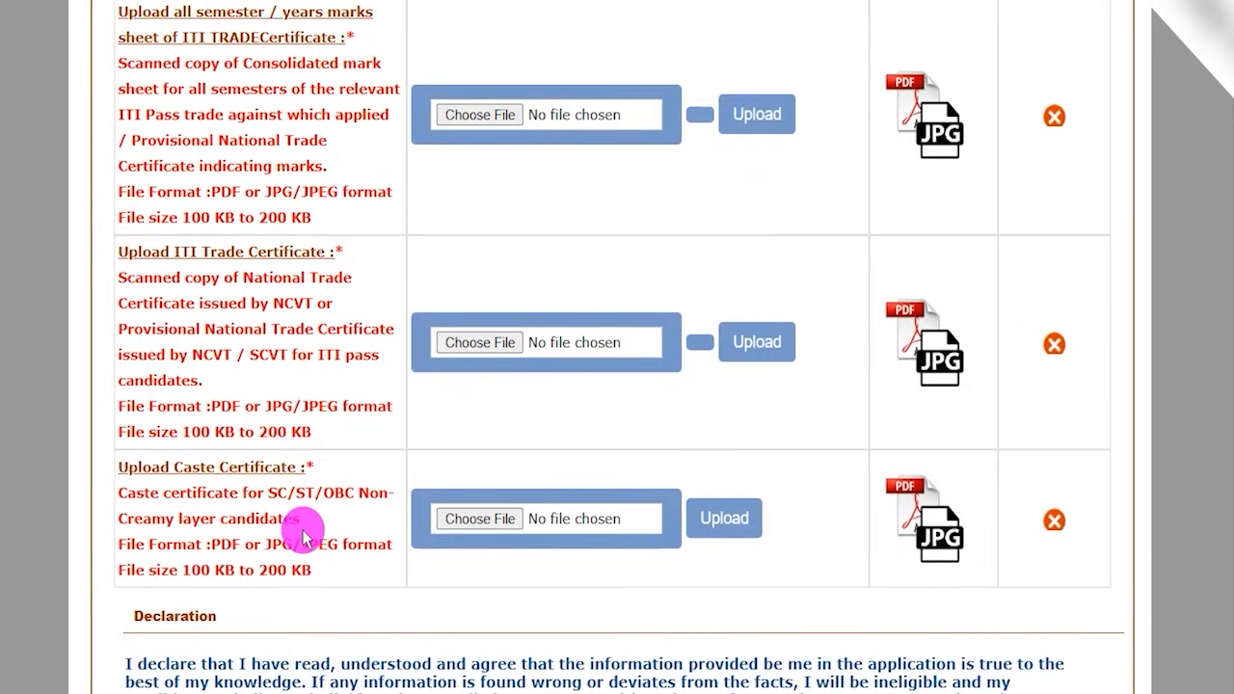
- Return to the Aadhaar Card / Identity entry and highlight its accepted file formats and file size limits
scroll(306, 511, "up", 2)
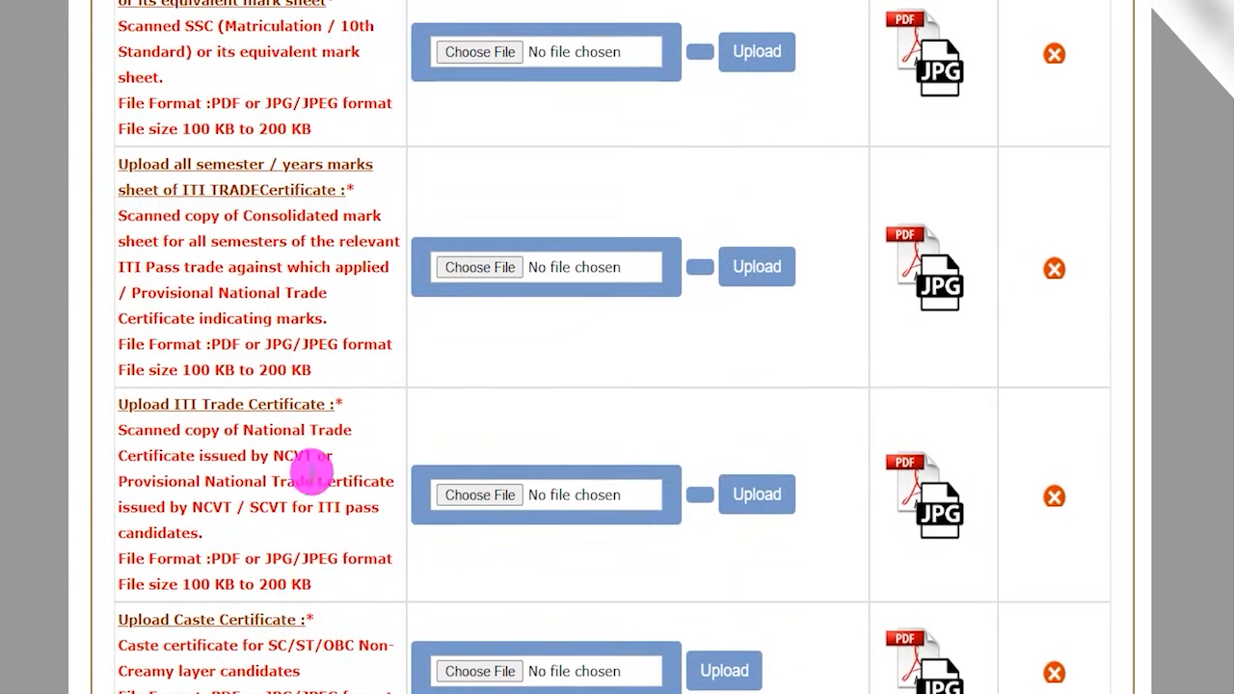
scroll(314, 473, "up", 3)
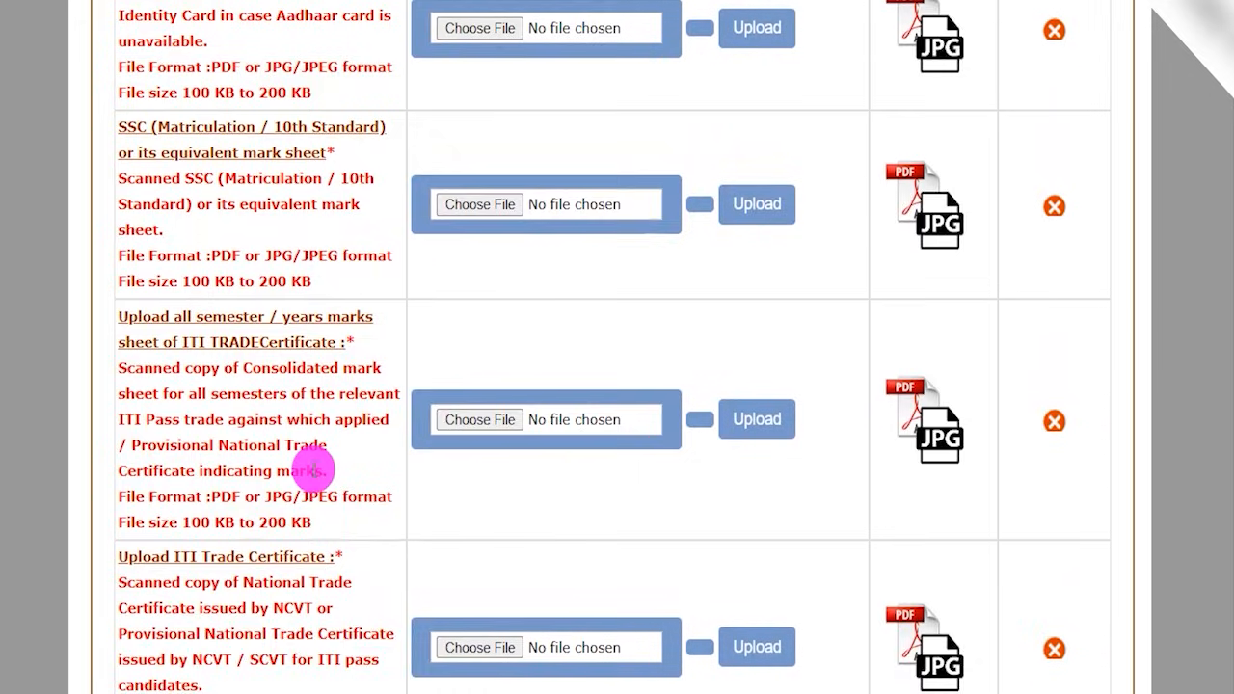
scroll(312, 472, "up", 1)
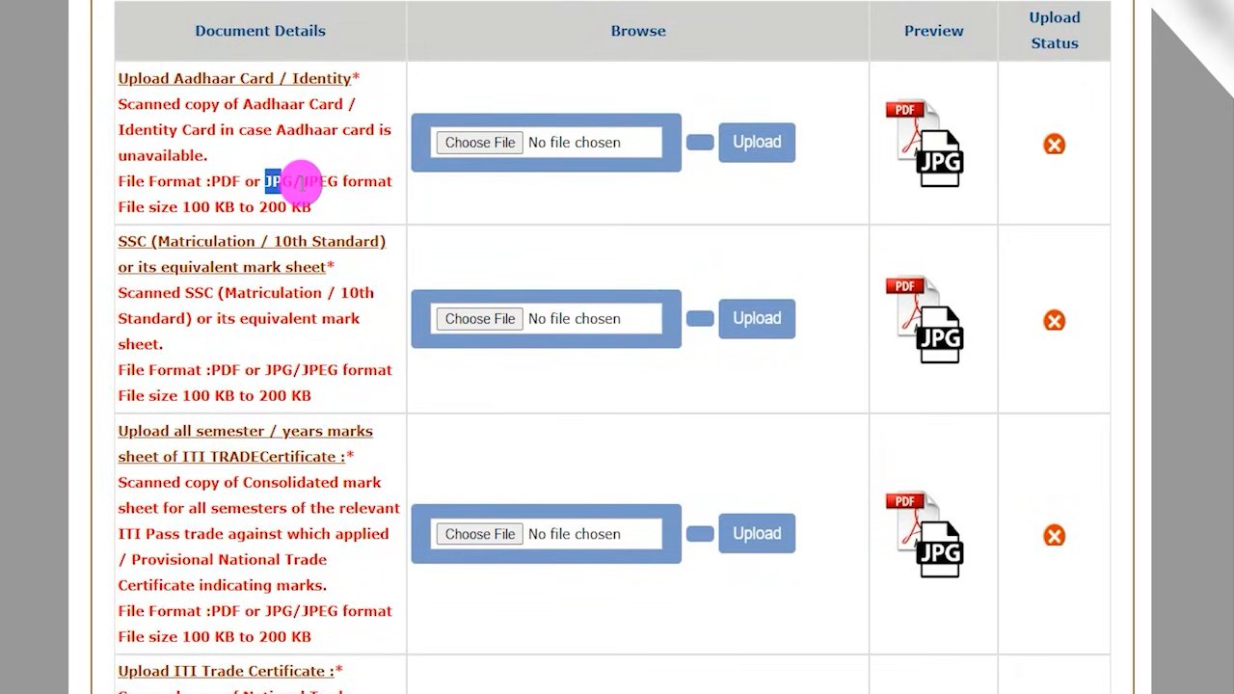
left_click_drag(302, 182, 334, 183)
left_click_drag(191, 207, 259, 208)
double_click(274, 206)
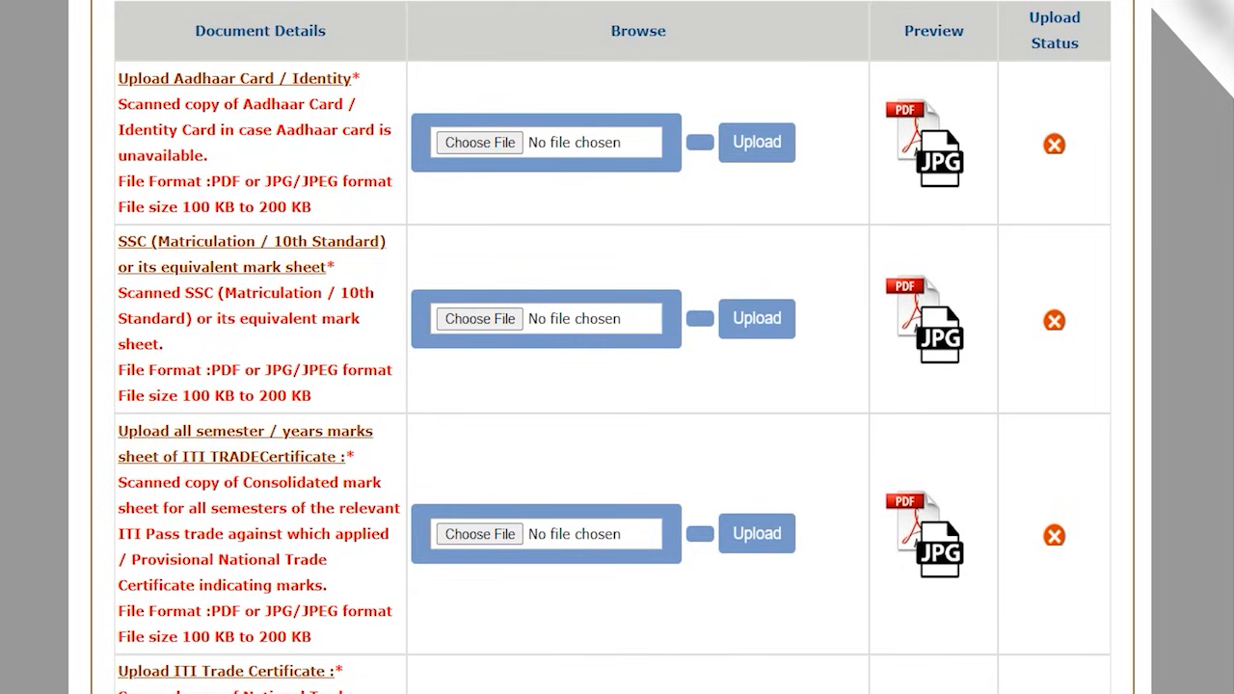
- Tick the file selection and upload controls of the first three documents with drawn marks, and erase the marks
left_click_drag(524, 145, 551, 106)
left_click_drag(522, 313, 544, 268)
left_click_drag(522, 530, 554, 472)
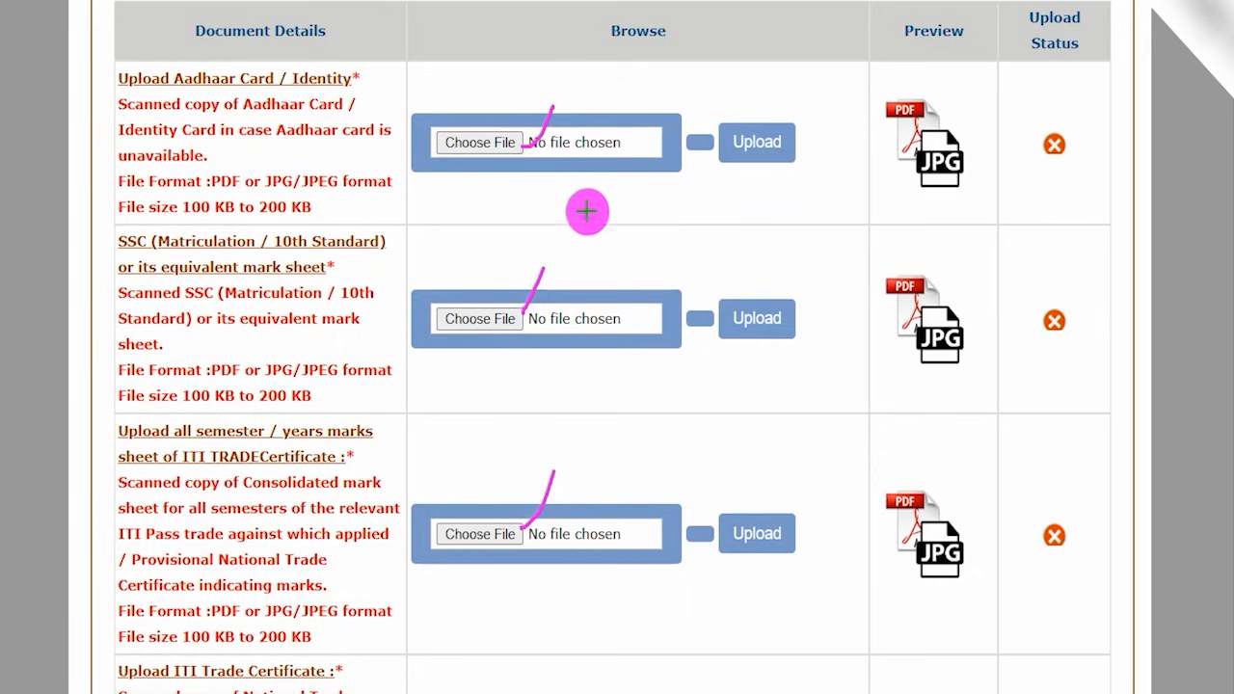
left_click_drag(782, 152, 807, 116)
left_click_drag(779, 332, 802, 302)
left_click_drag(778, 523, 819, 435)
key("e")
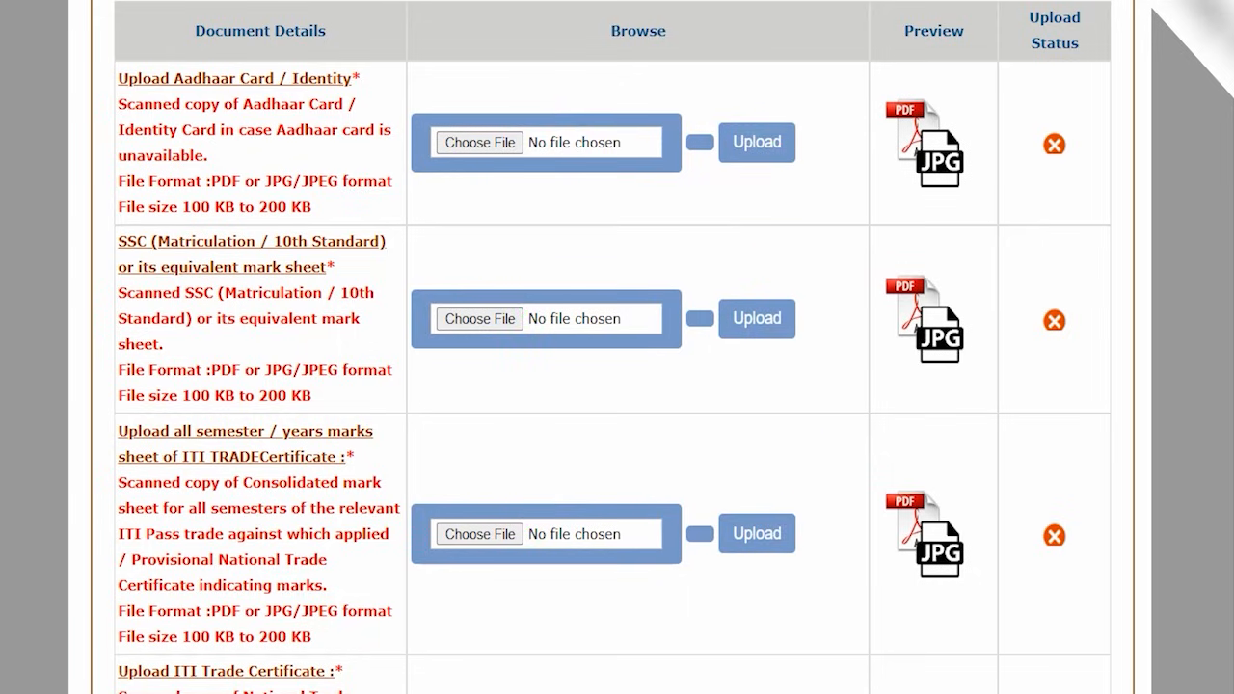
- Highlight the declaration text below the documents and accept having gone through all the instructions
scroll(457, 377, "down", 5)
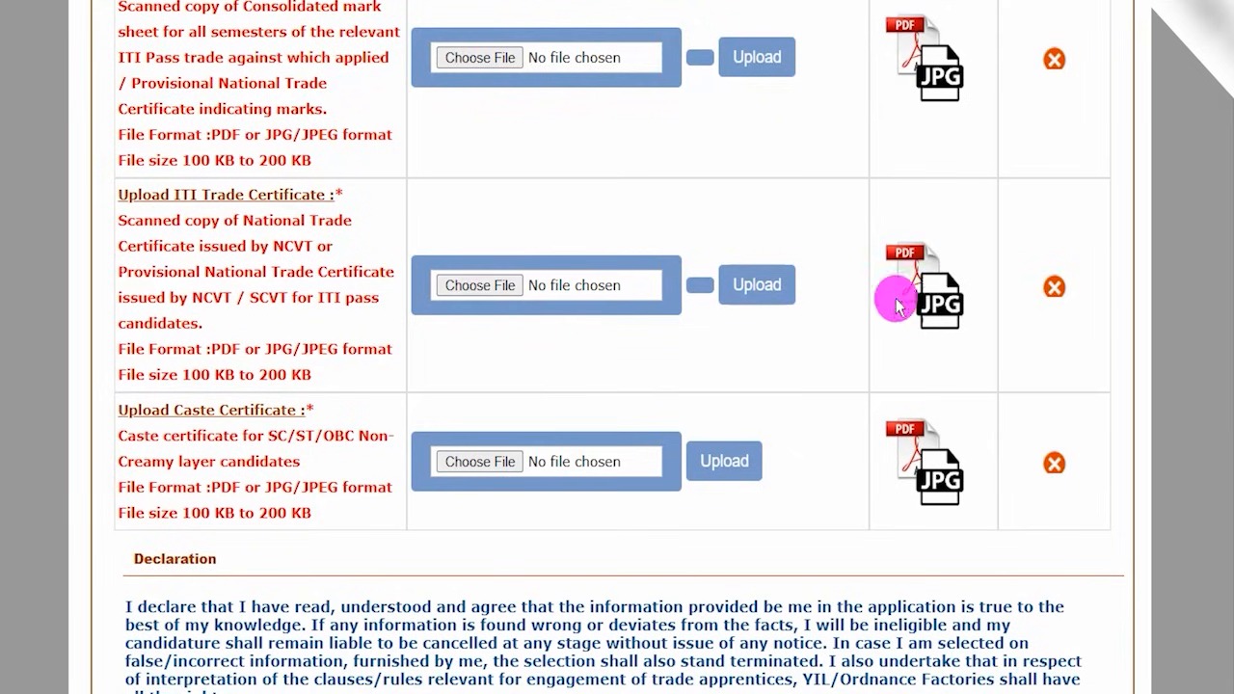
scroll(585, 473, "down", 3)
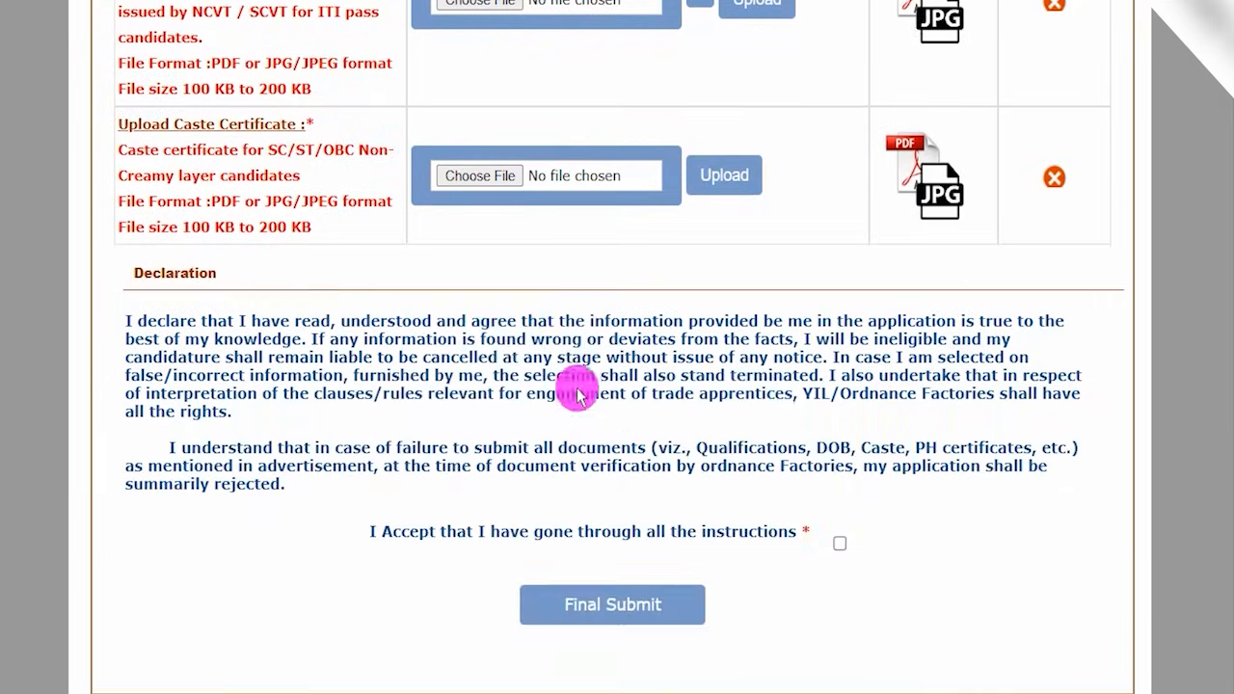
left_click_drag(221, 322, 322, 394)
left_click_drag(304, 447, 425, 464)
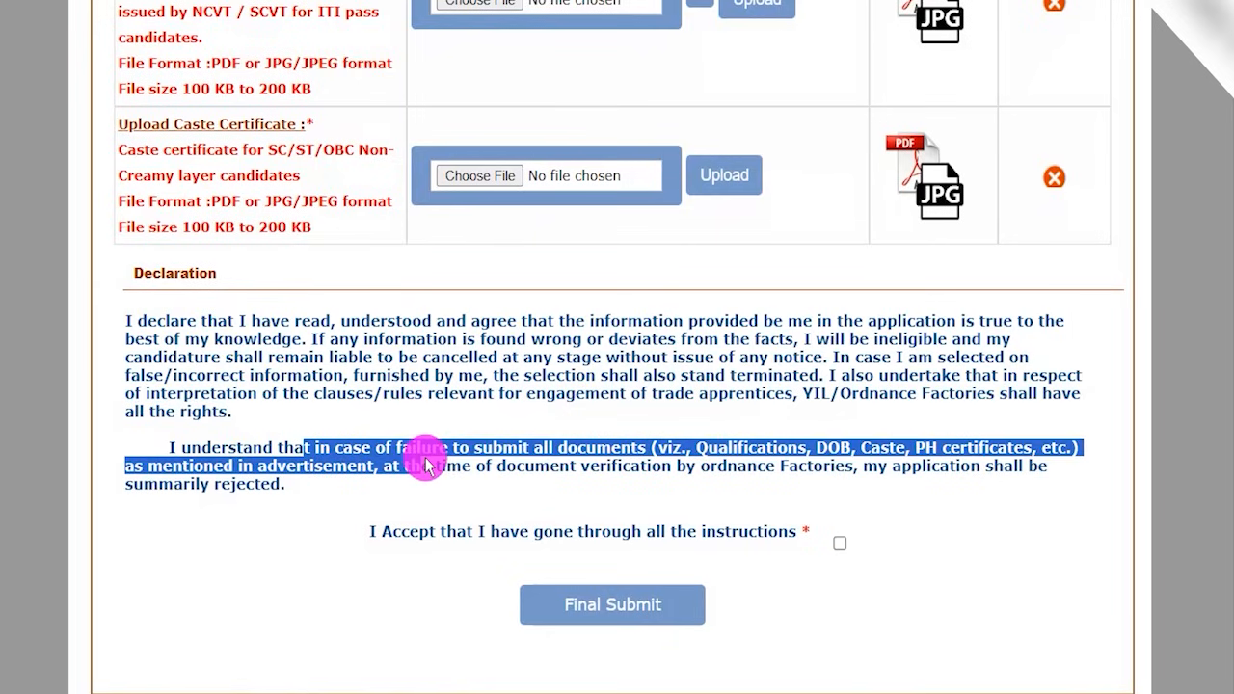
left_click_drag(399, 530, 581, 537)
left_click_drag(661, 536, 819, 537)
left_click(839, 543)
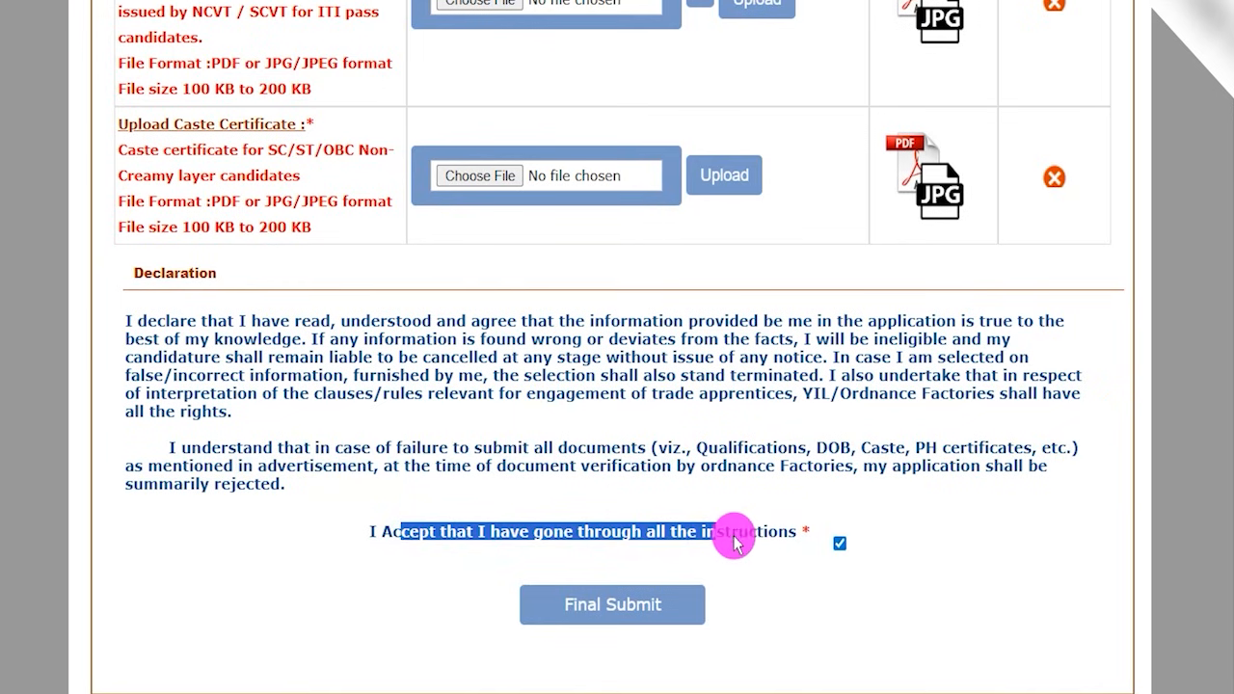
- Point an arrow at Final Submit and confirm the alert about final submission to show the application preview
scroll(683, 512, "down", 1)
key("ctrl+2")
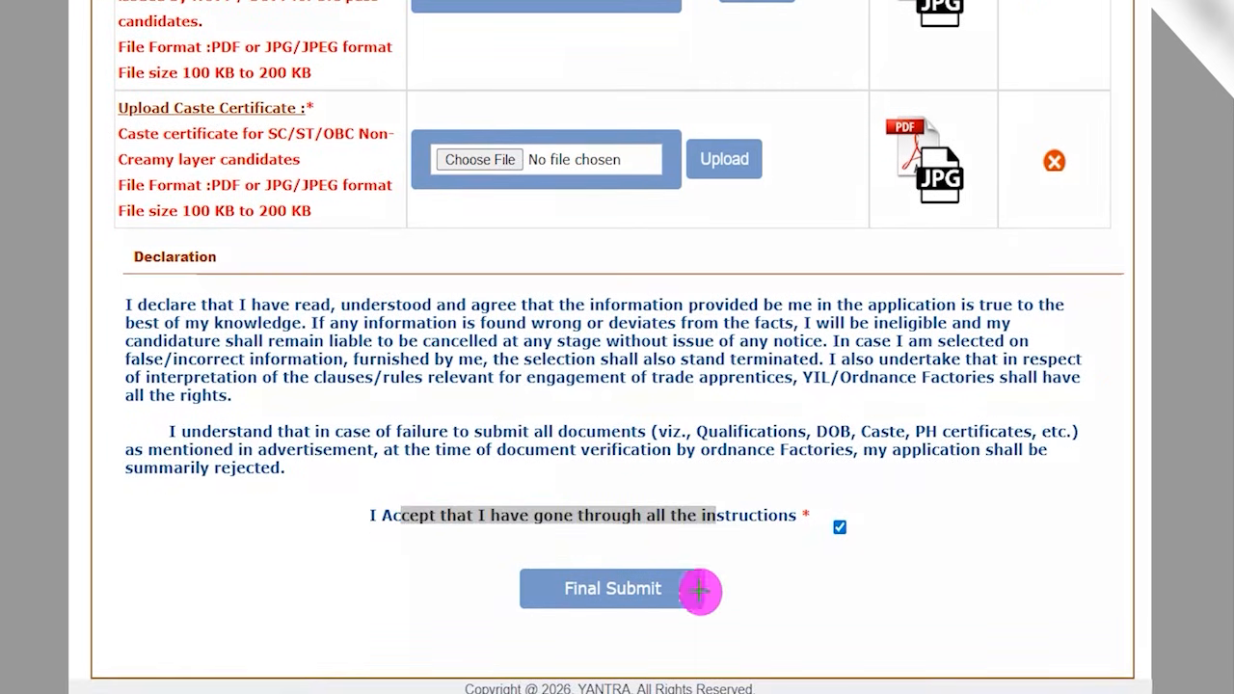
left_click_drag(935, 582, 714, 590)
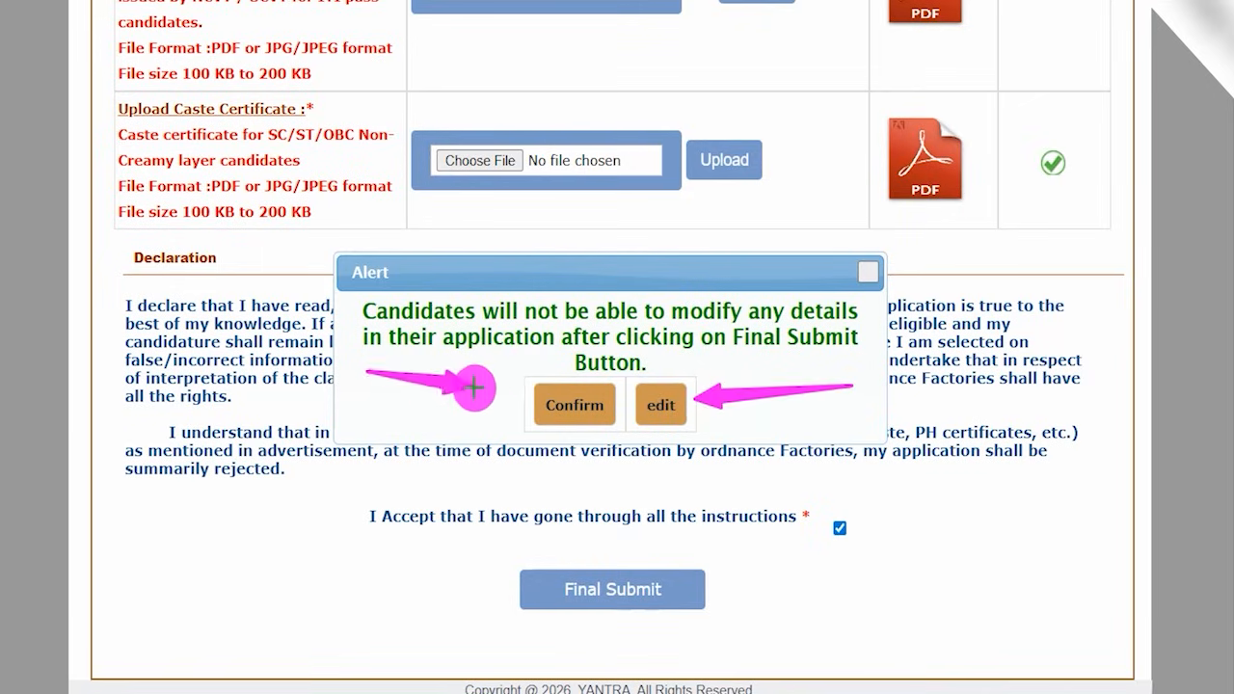
left_click(571, 403)
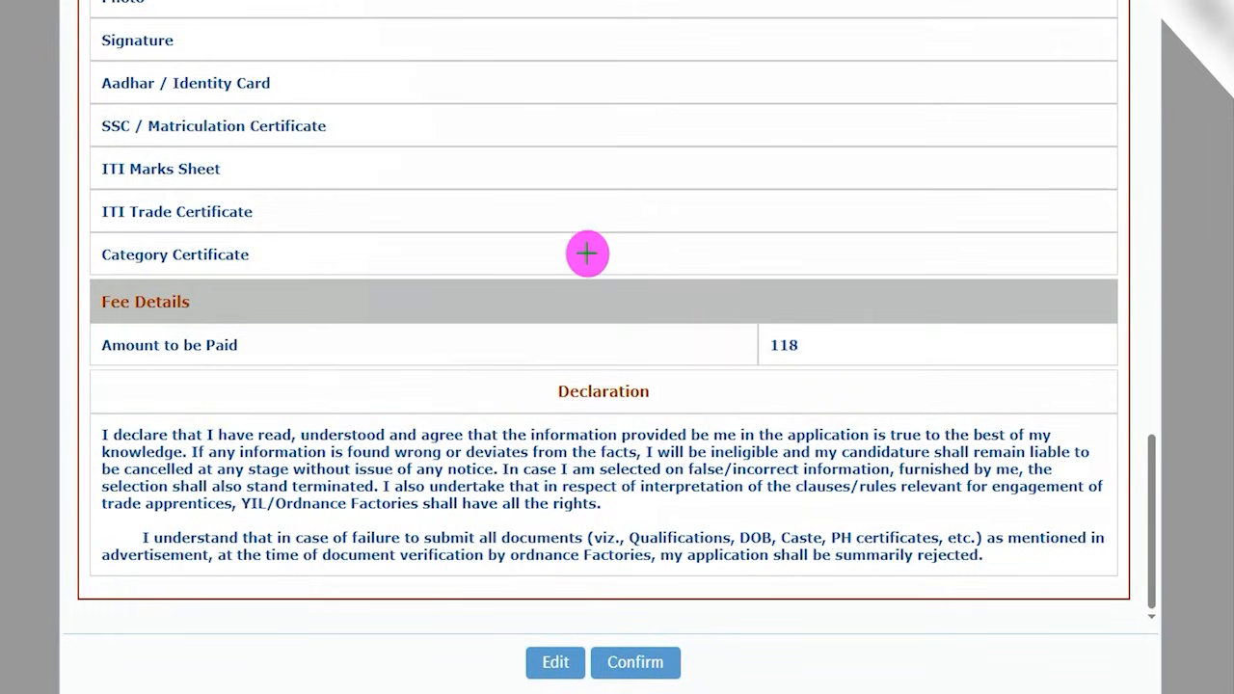
- Draw marks beside the Signature, Aadhar, Matriculation, ITI Marks Sheet, ITI Trade and Category Certificate rows of the preview
left_click_drag(336, 47, 364, 25)
left_click_drag(352, 68, 374, 46)
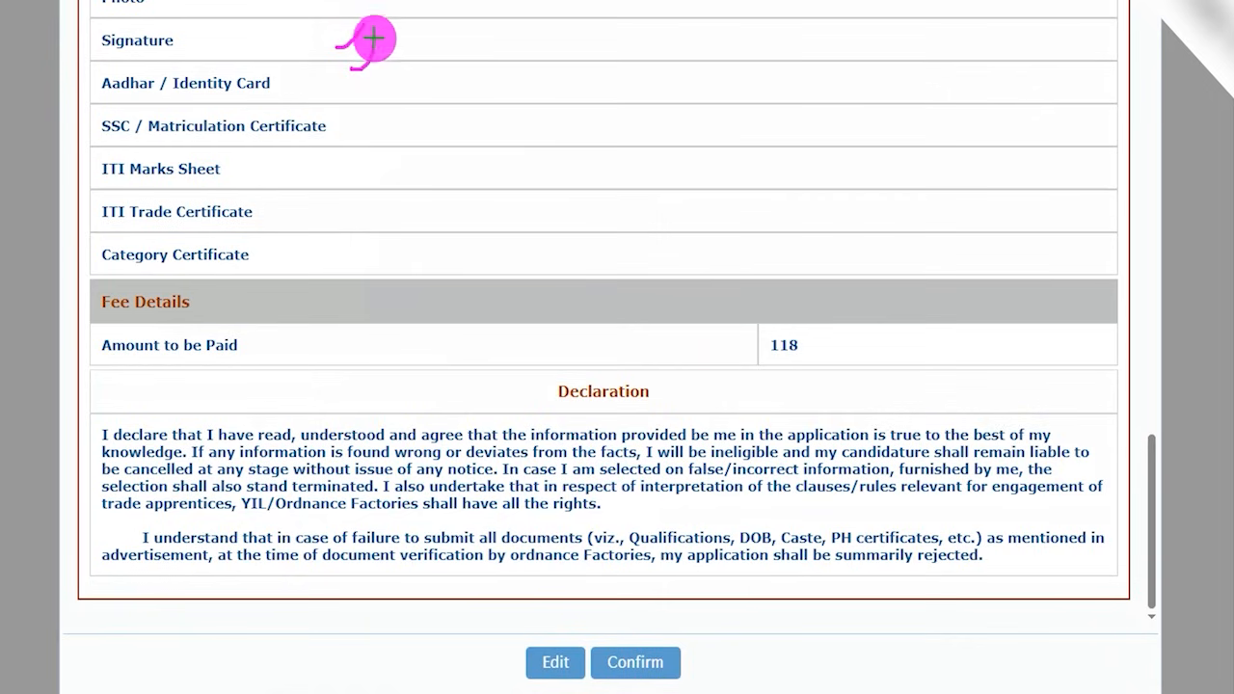
left_click_drag(347, 123, 373, 99)
left_click_drag(330, 172, 357, 161)
left_click_drag(320, 205, 370, 195)
left_click_drag(321, 246, 374, 239)
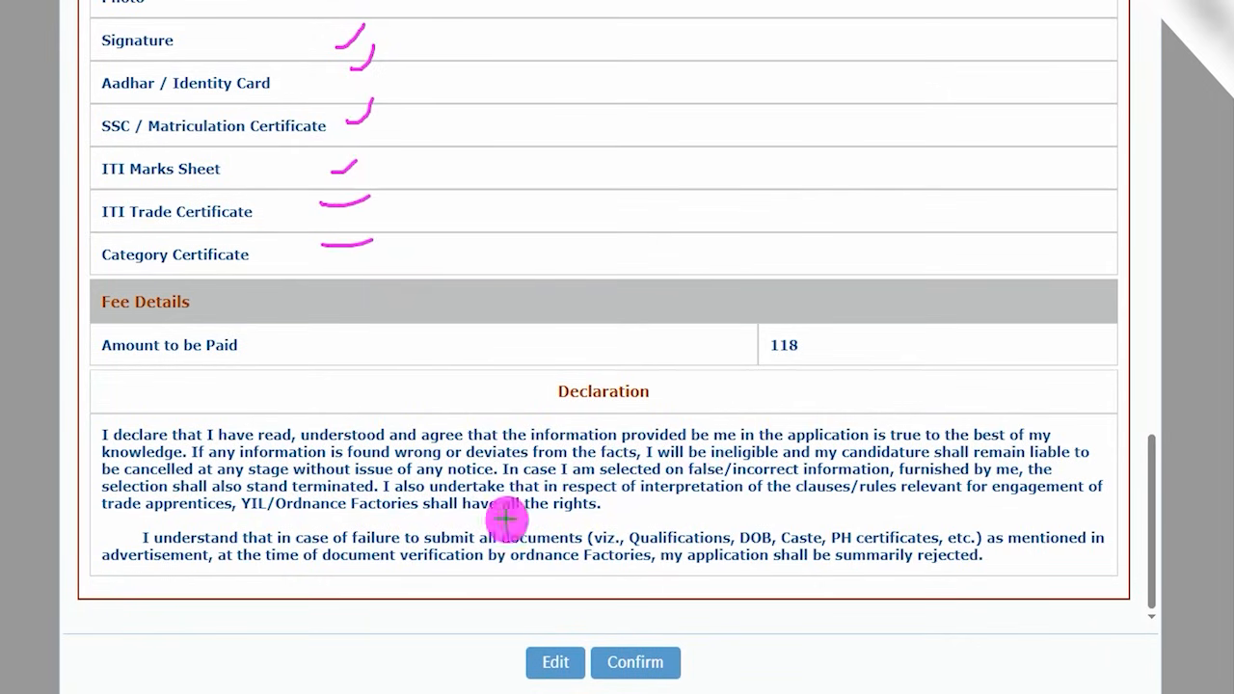
- Circle the fee amount in the preview, draw arrows to Edit and Confirm, and confirm the application
mouse_move(813, 333)
left_mouse_down()
mouse_move(766, 319)
mouse_move(743, 350)
mouse_move(820, 375)
mouse_move(822, 331)
left_mouse_up()
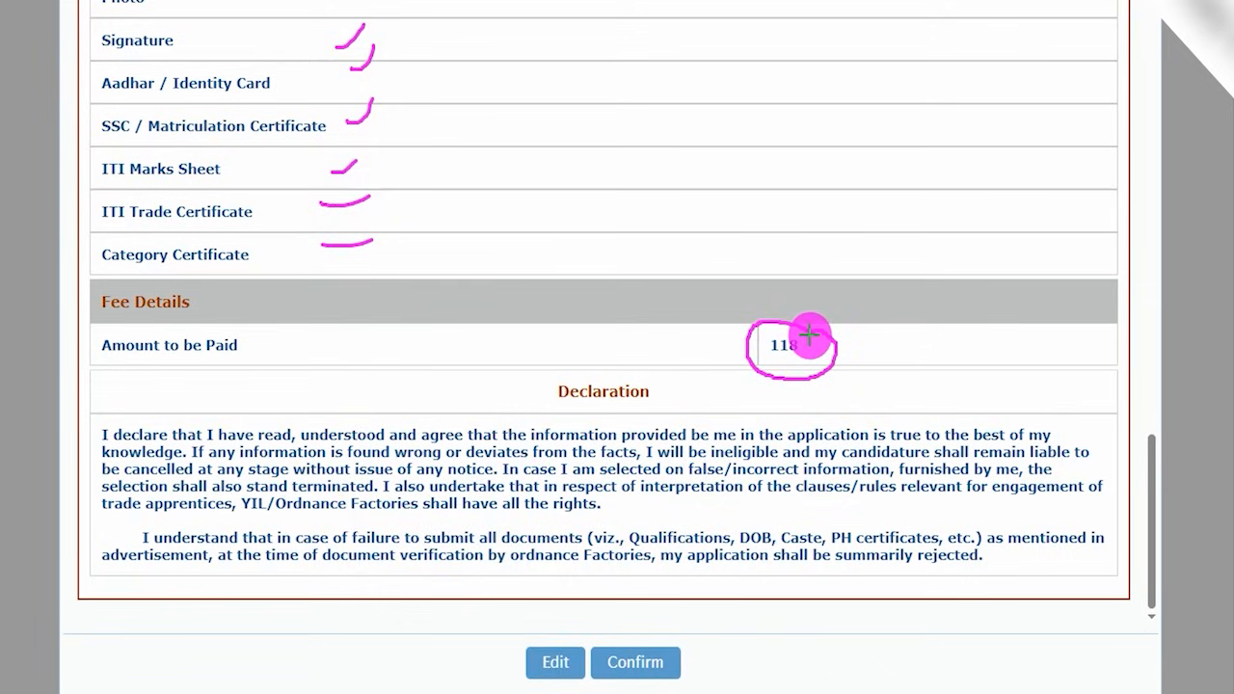
left_click_drag(286, 653, 518, 666)
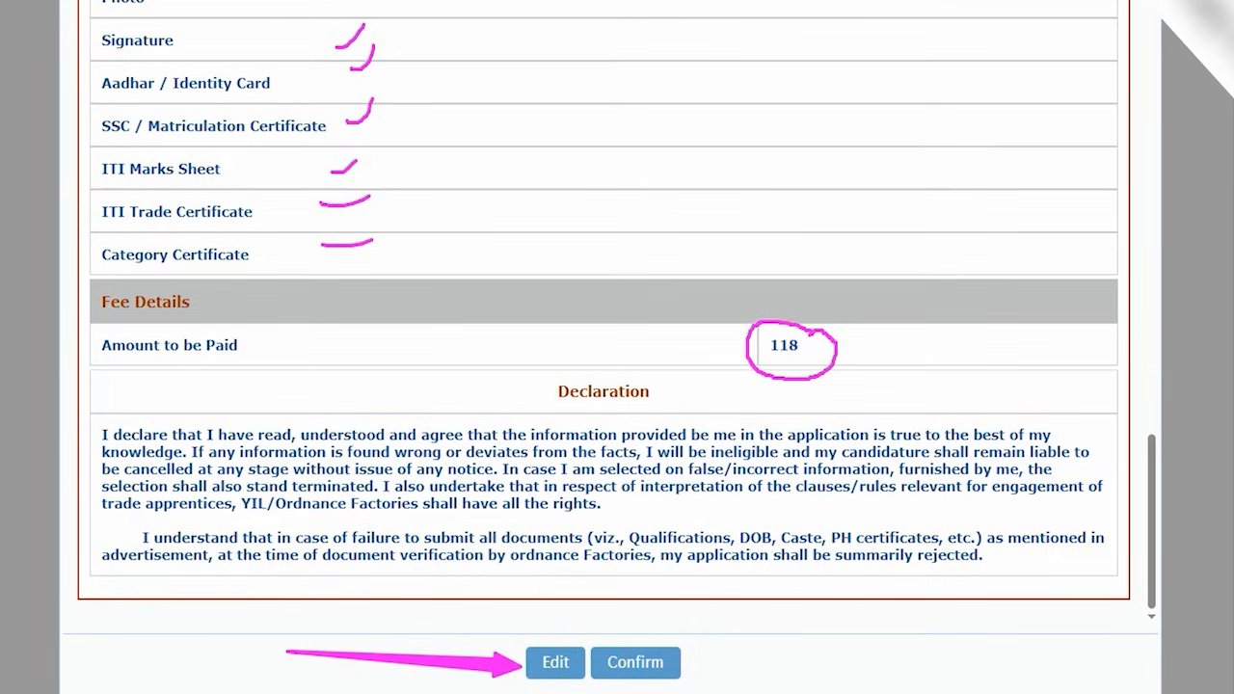
left_click_drag(954, 619, 687, 661)
left_click(675, 662)
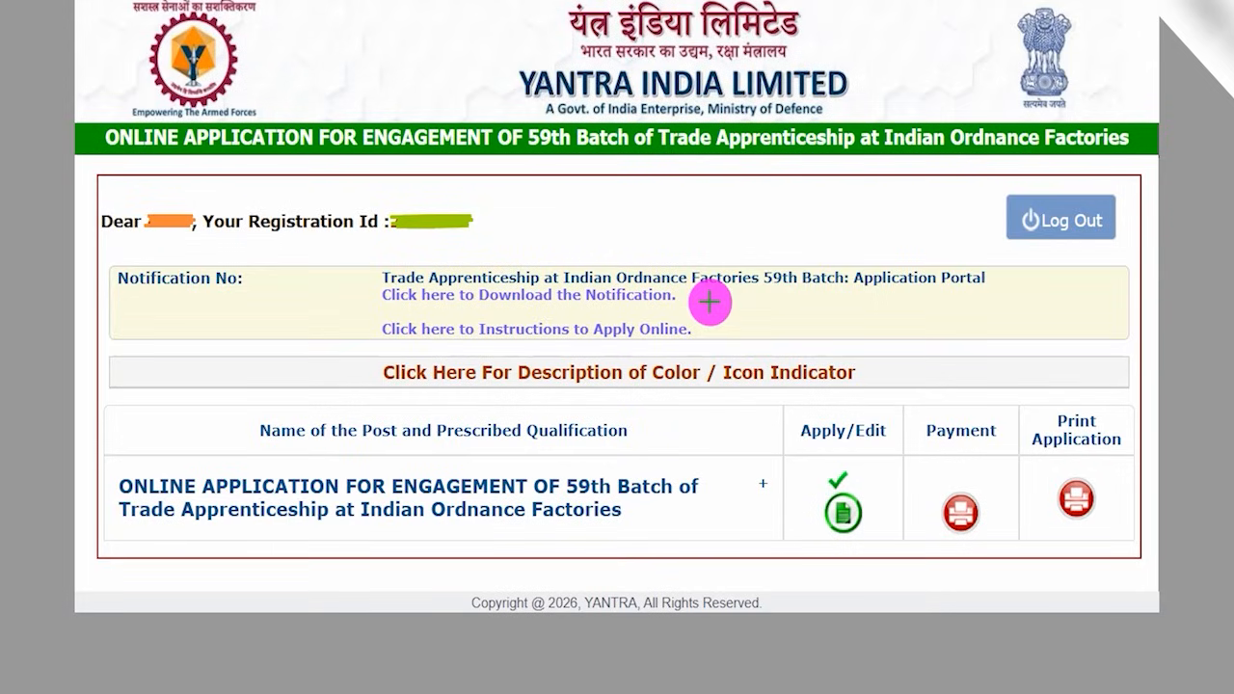
- Mark the completed Apply/Edit status, circle the Payment heading with the drawing pen, and open the application's payment page
mouse_move(666, 240)
left_mouse_down()
mouse_move(698, 205)
mouse_move(736, 193)
left_mouse_up()
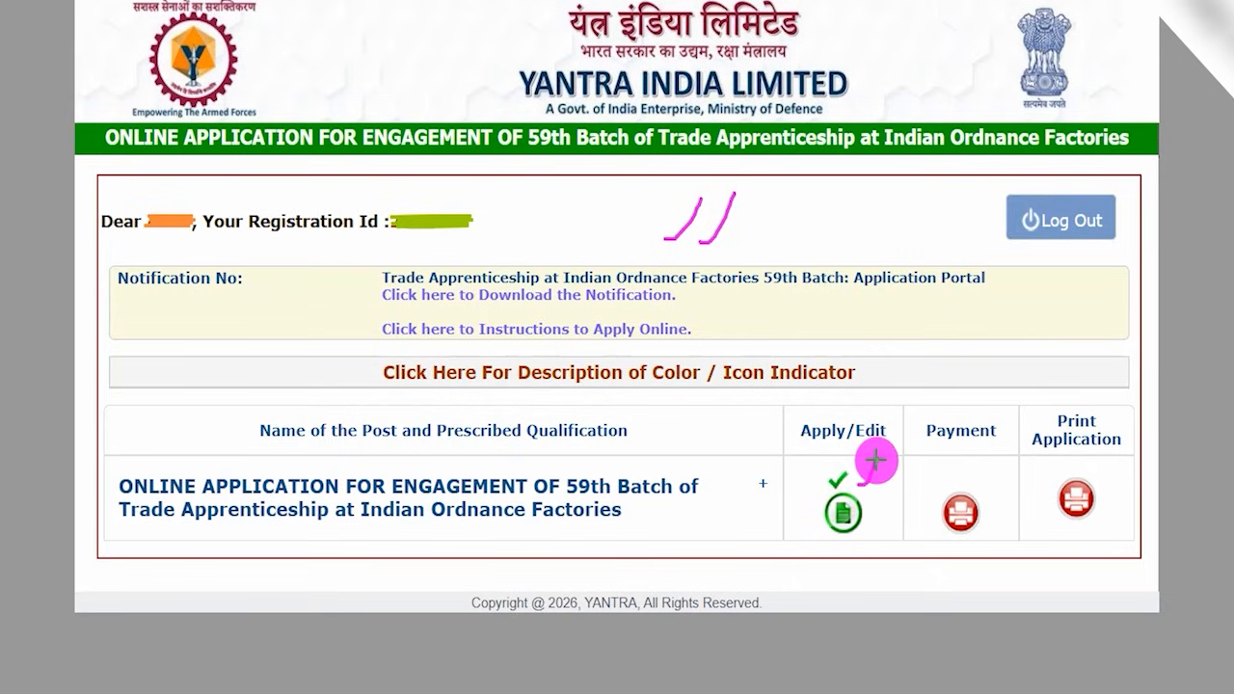
mouse_move(867, 464)
left_mouse_down()
mouse_move(840, 457)
mouse_move(791, 512)
mouse_move(840, 551)
mouse_move(871, 479)
left_mouse_up()
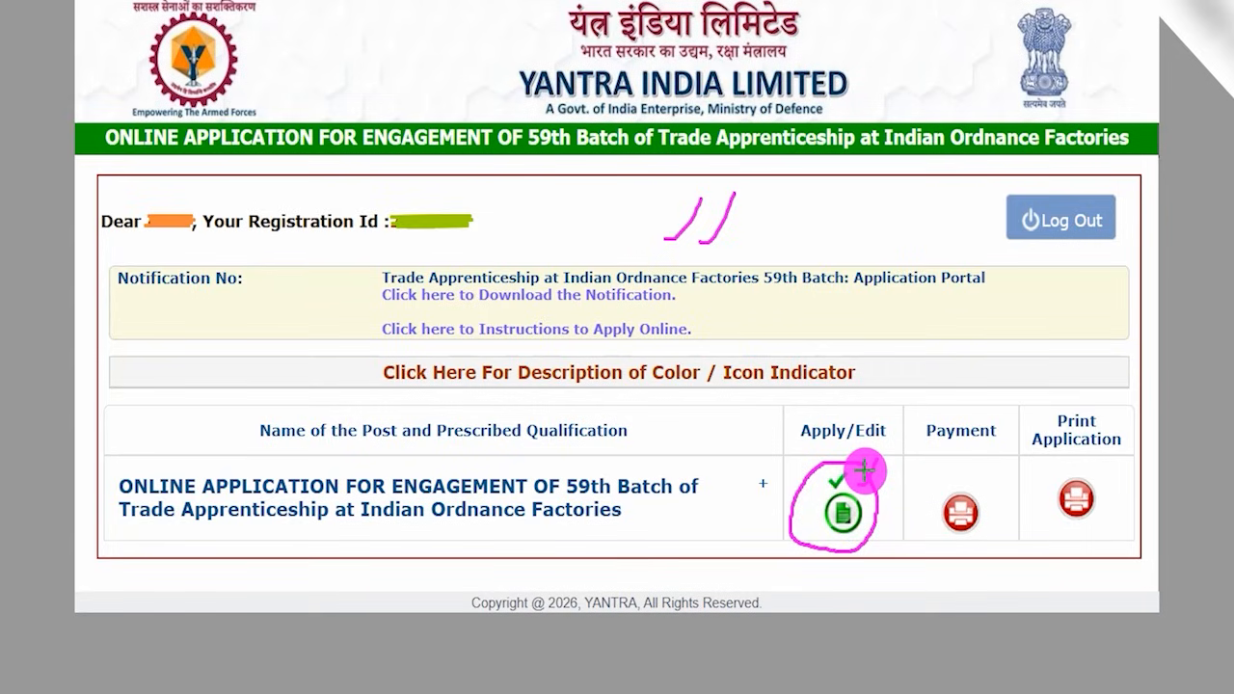
mouse_move(968, 415)
left_mouse_down()
mouse_move(923, 408)
mouse_move(929, 449)
mouse_move(1006, 441)
mouse_move(997, 414)
mouse_move(967, 407)
left_mouse_up()
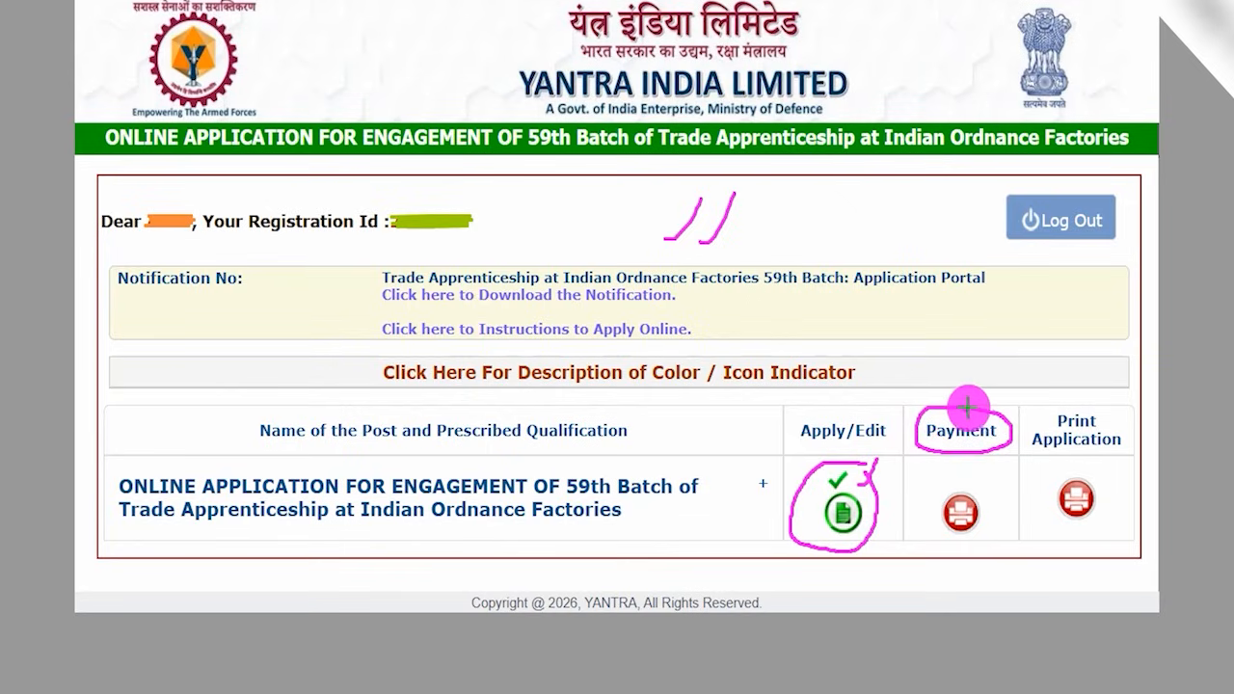
left_click(962, 503)
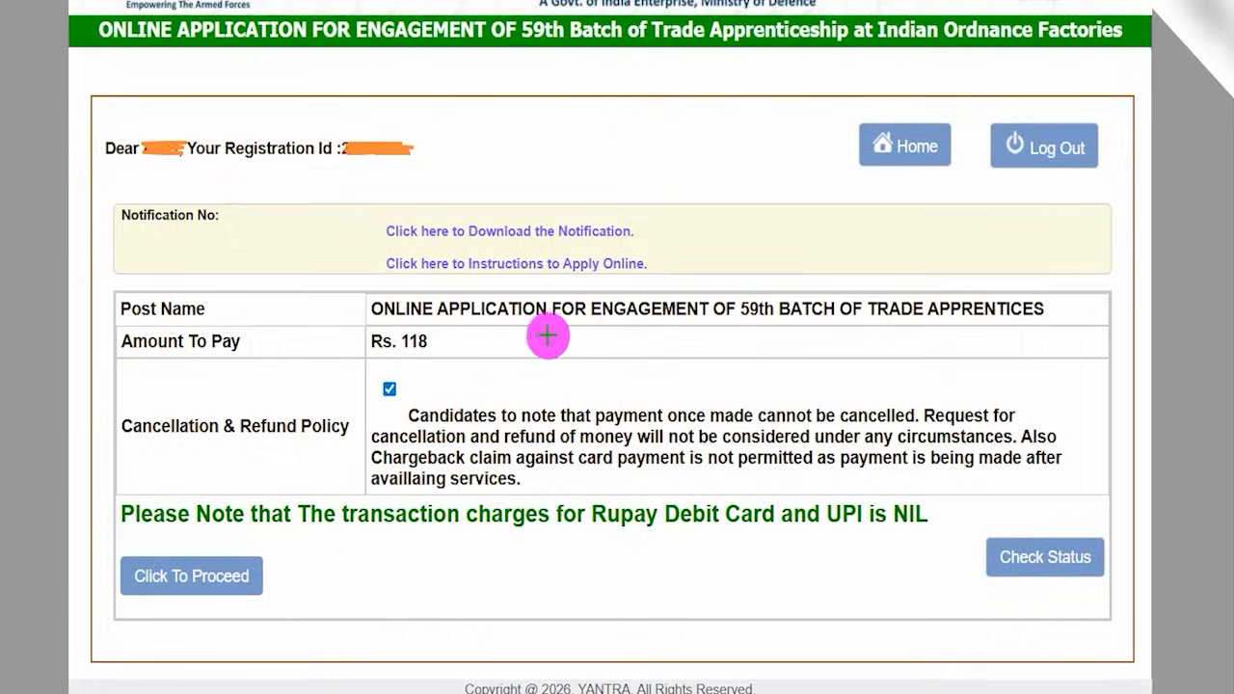
- Circle and tick the Amount To Pay, point an arrow at Click To Proceed, and continue to the payment gateway
left_click_drag(592, 180, 673, 95)
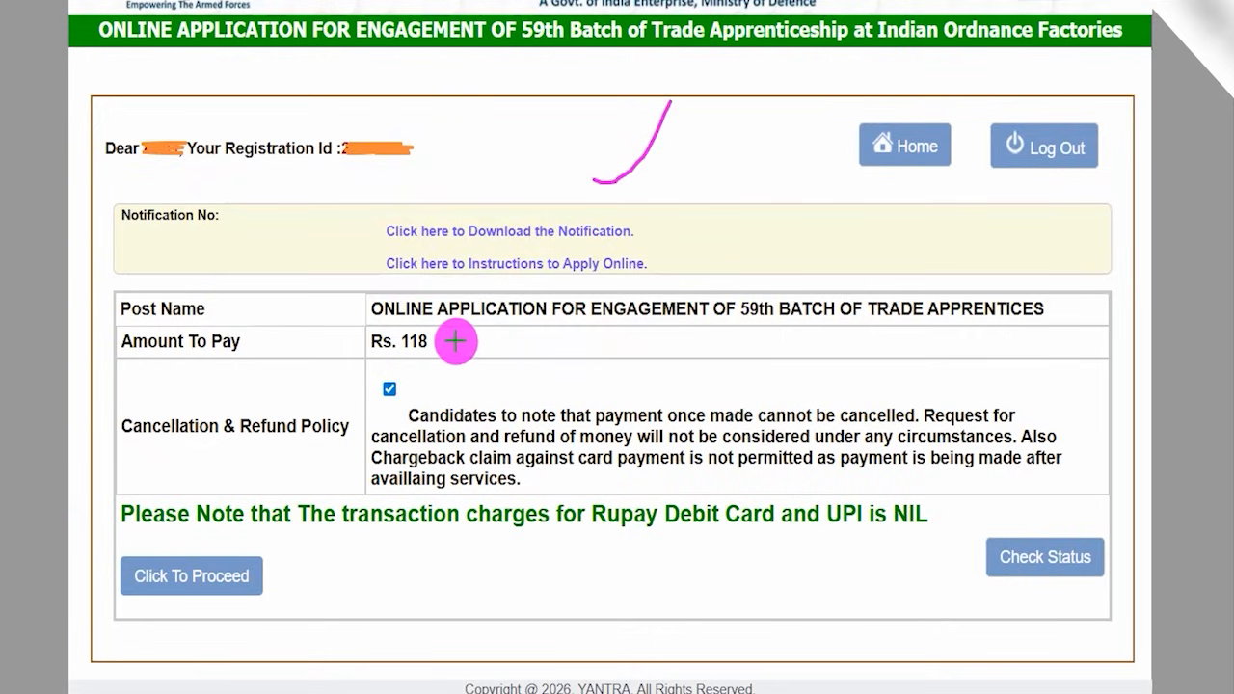
mouse_move(430, 329)
left_mouse_down()
mouse_move(394, 327)
mouse_move(367, 351)
mouse_move(447, 344)
left_mouse_up()
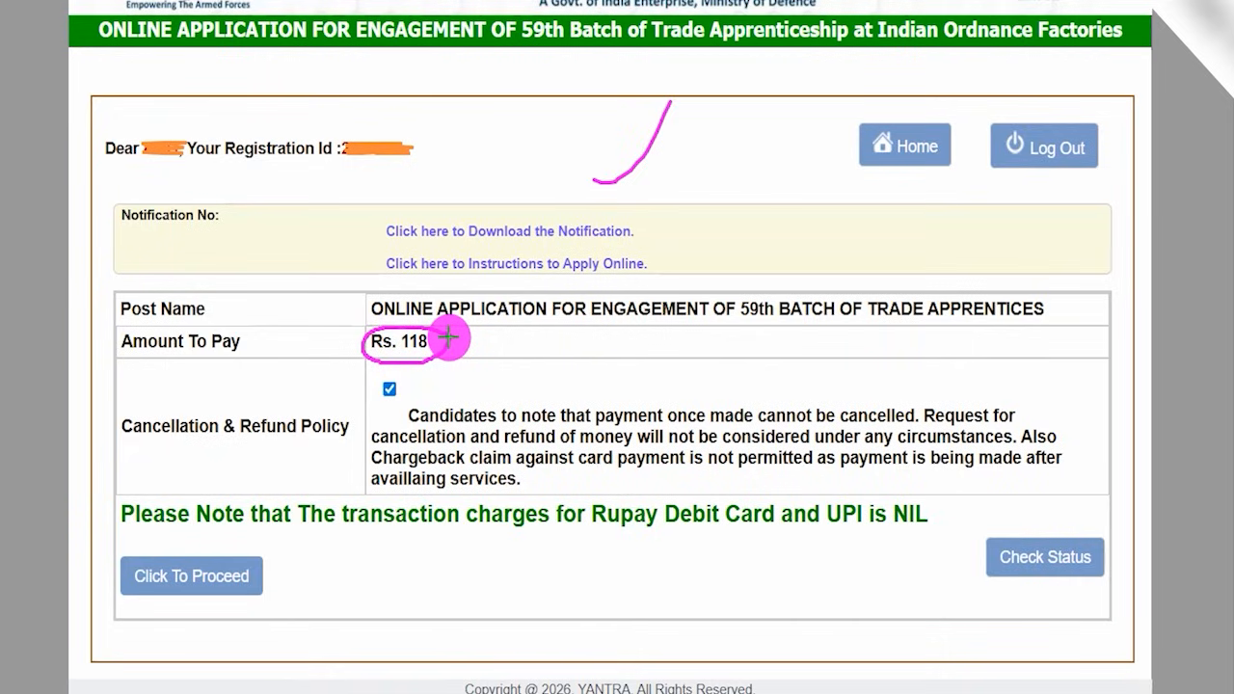
left_click_drag(455, 356, 509, 297)
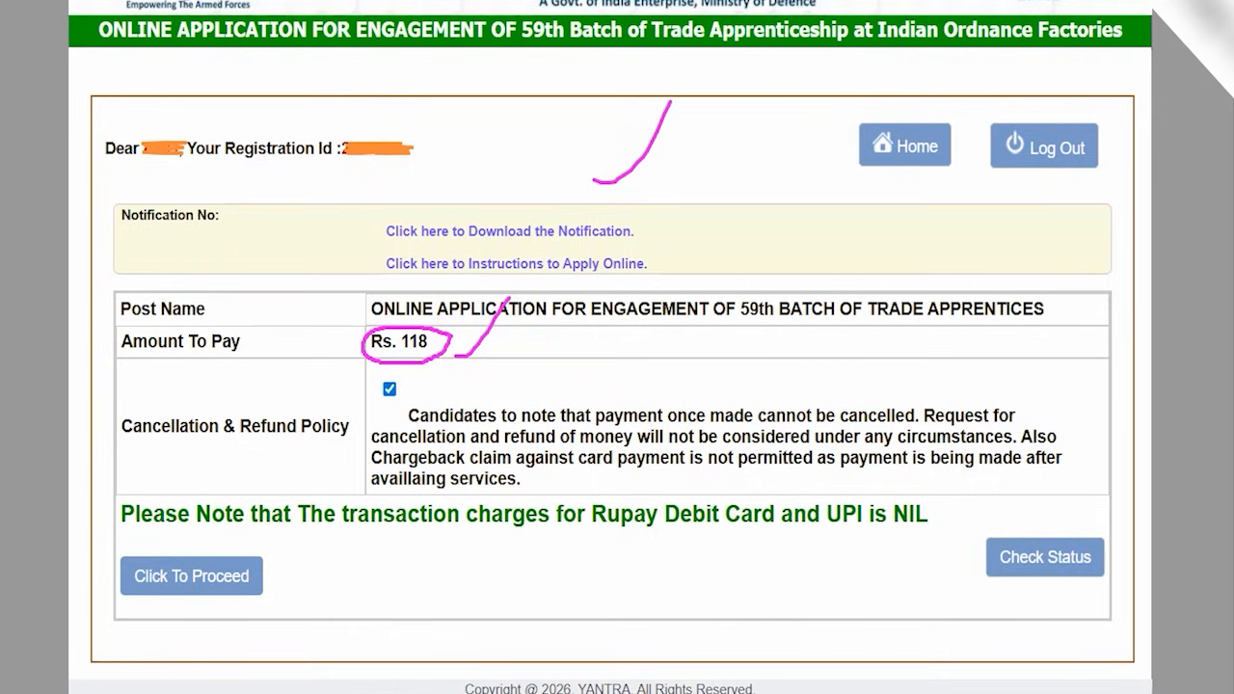
left_click_drag(481, 570, 252, 576)
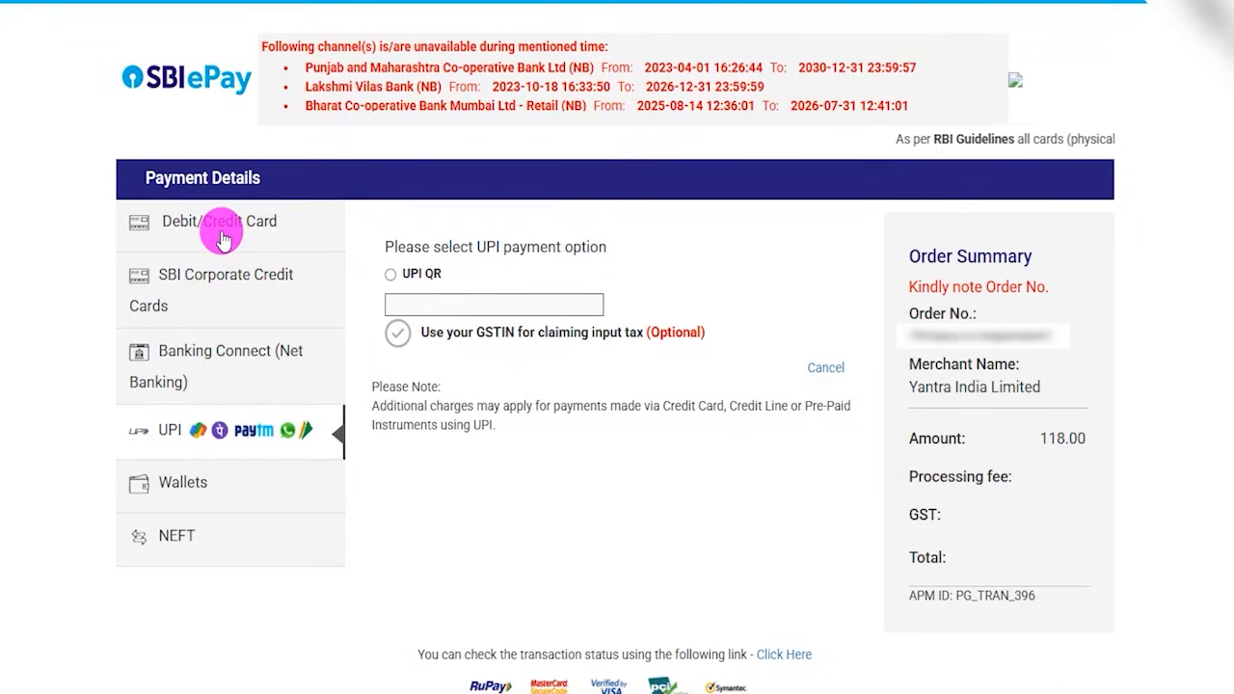
- Look through the Debit/Credit Card, SBI Corporate Credit Cards, Net Banking, UPI, Wallets and NEFT payment methods
left_click(223, 238)
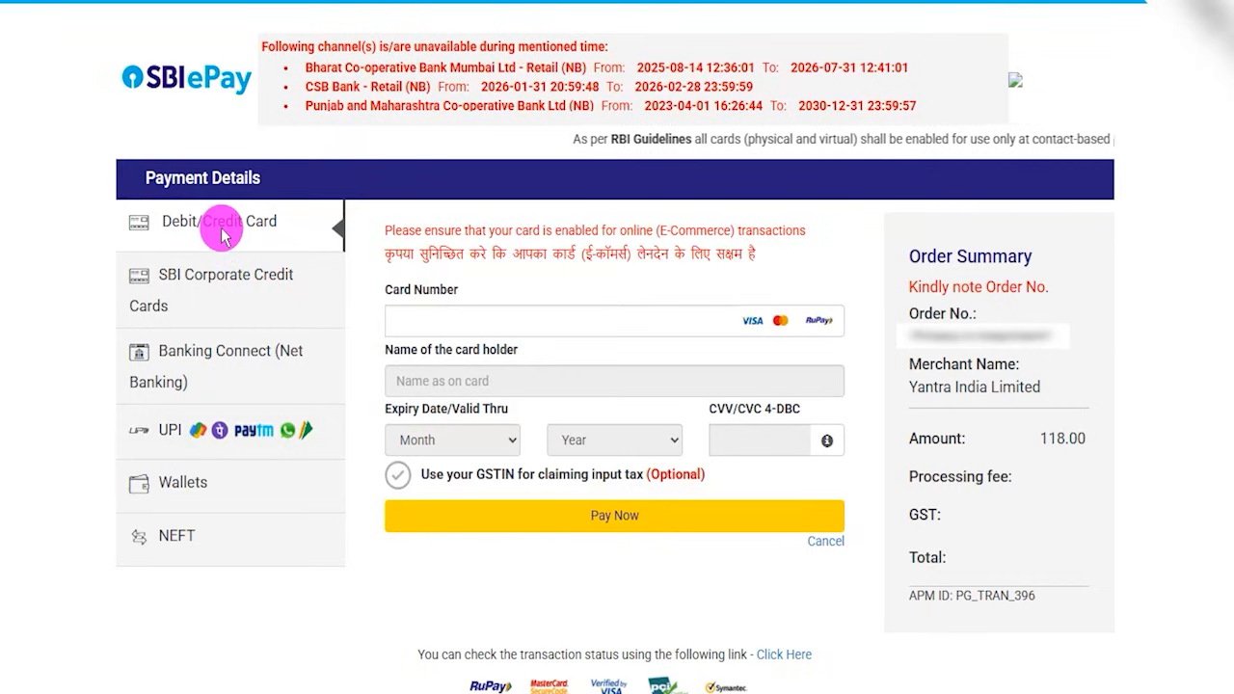
left_click(213, 285)
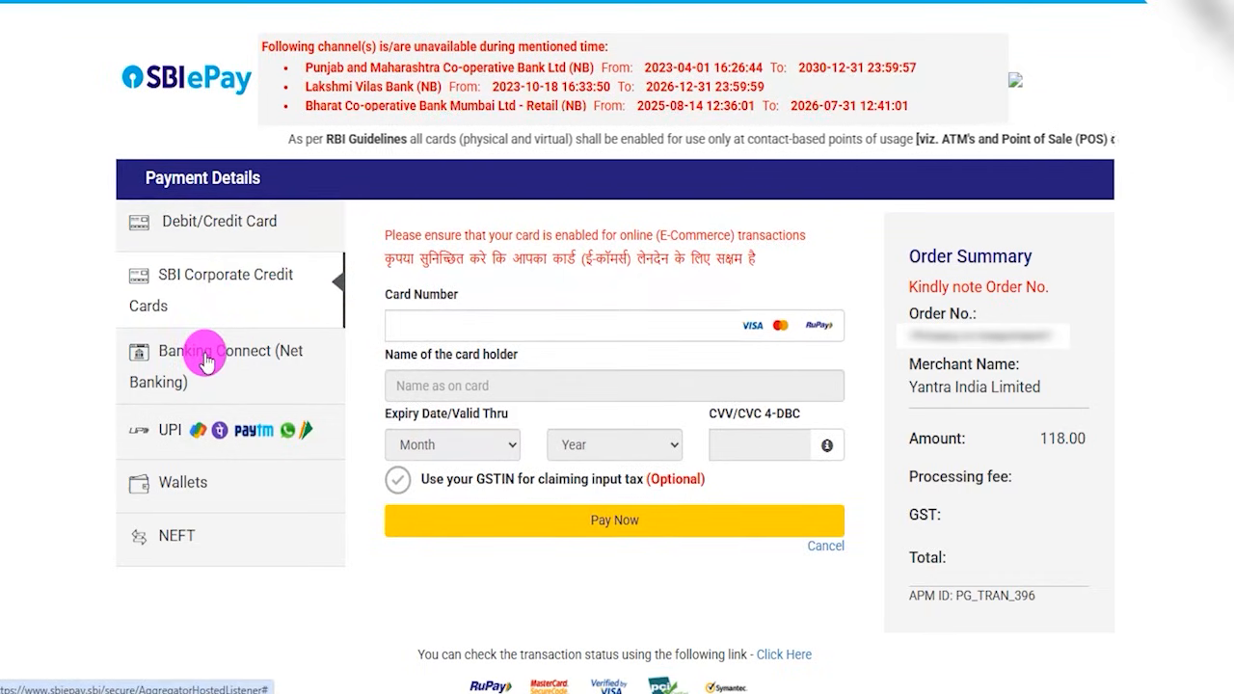
left_click(205, 360)
left_click(193, 429)
left_click(177, 487)
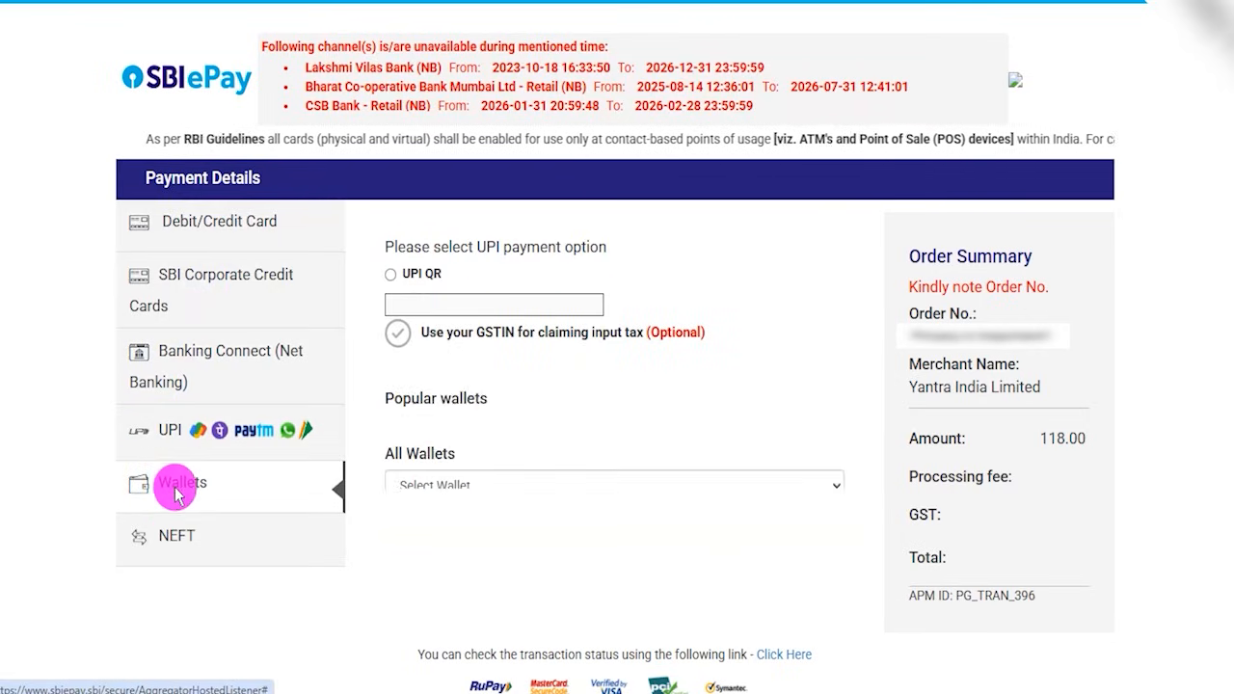
left_click(173, 536)
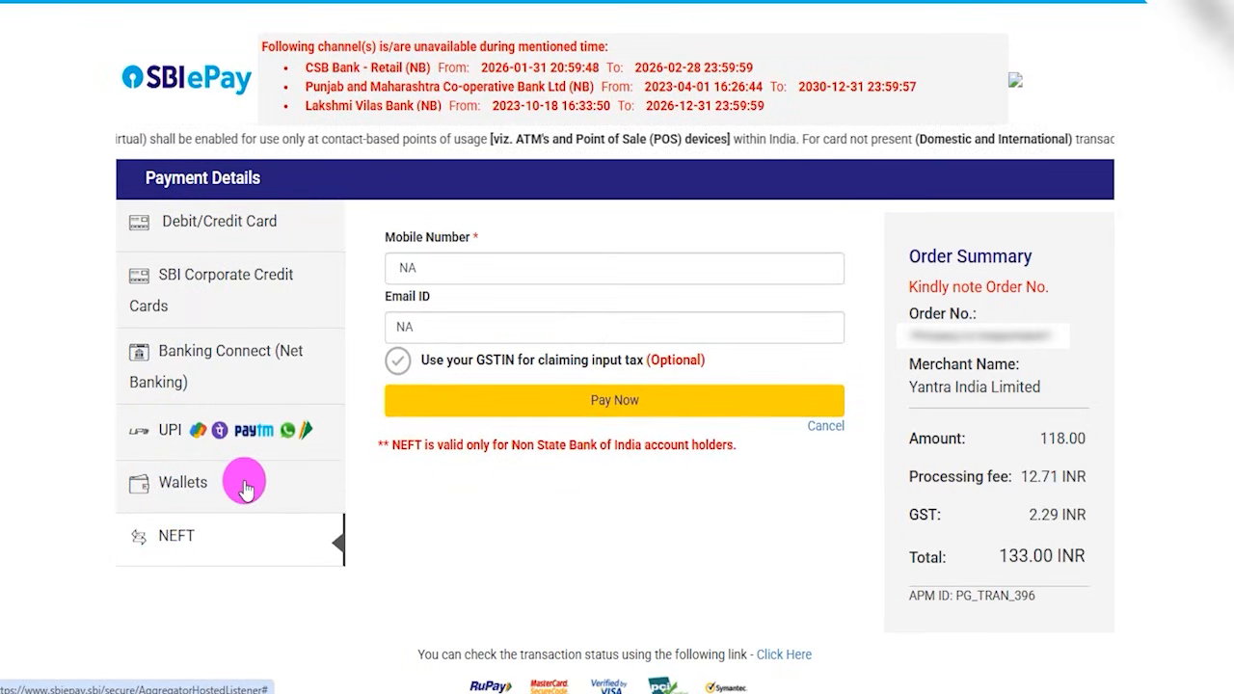
- Choose UPI with the UPI QR option and start the payment to show the QR code
left_click(180, 436)
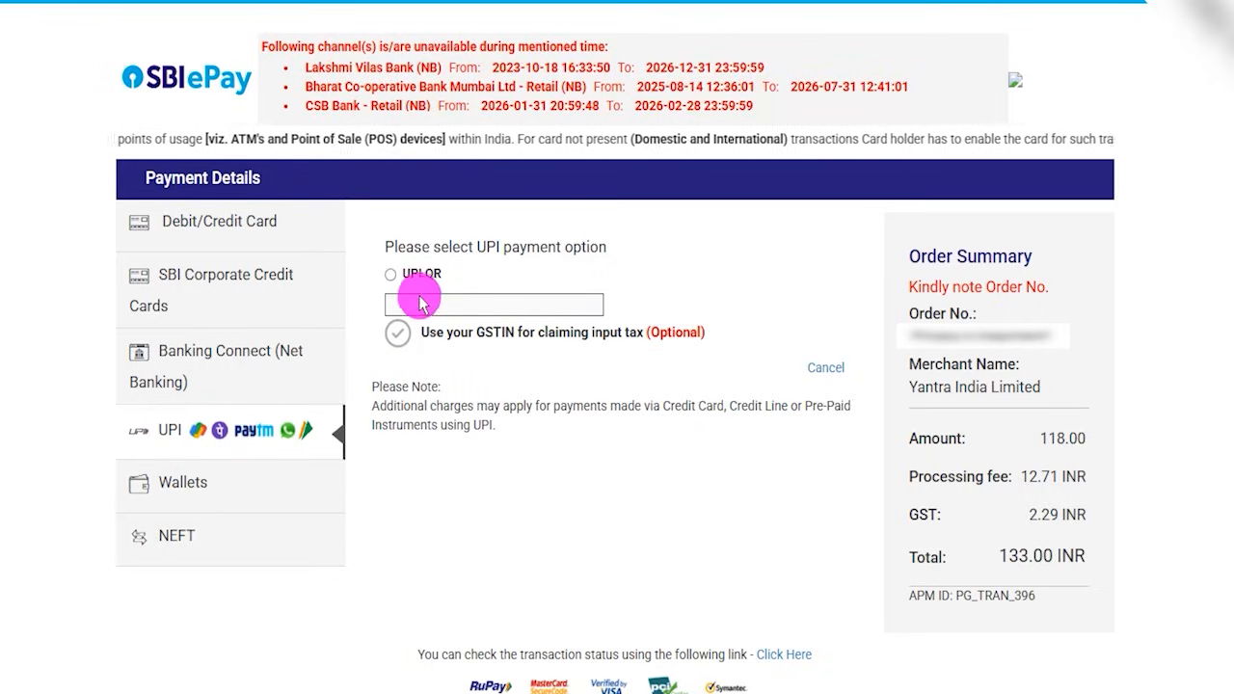
left_click(391, 276)
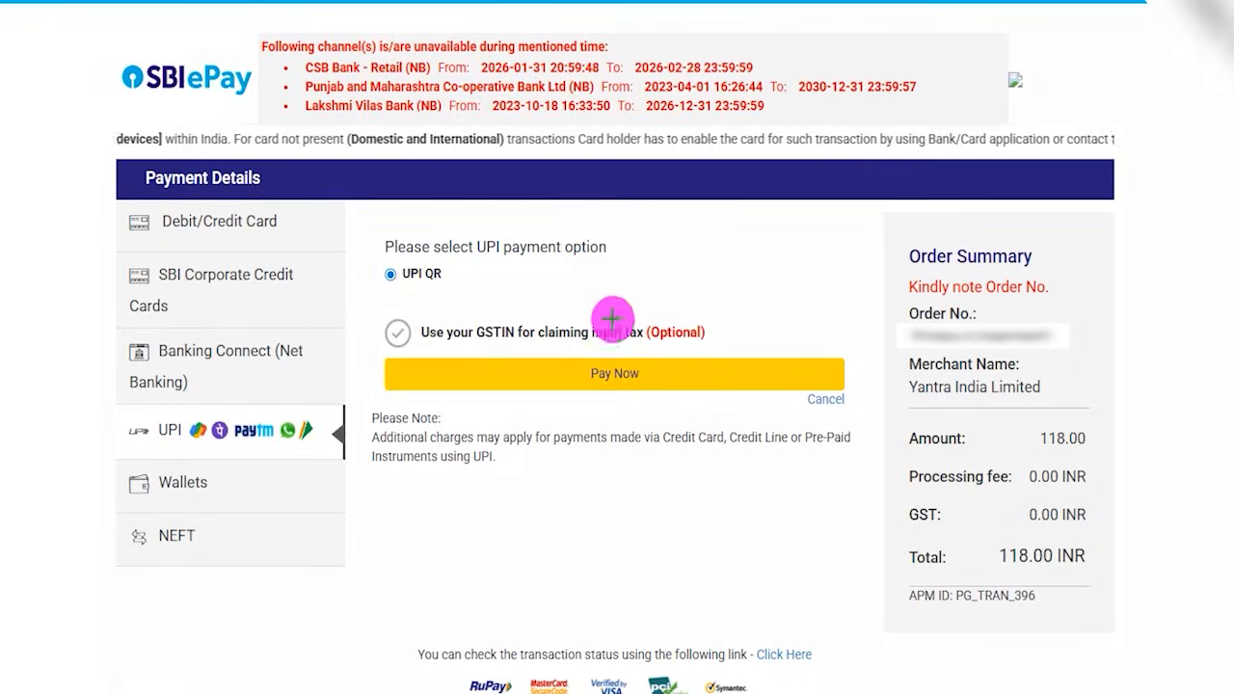
left_click(655, 373)
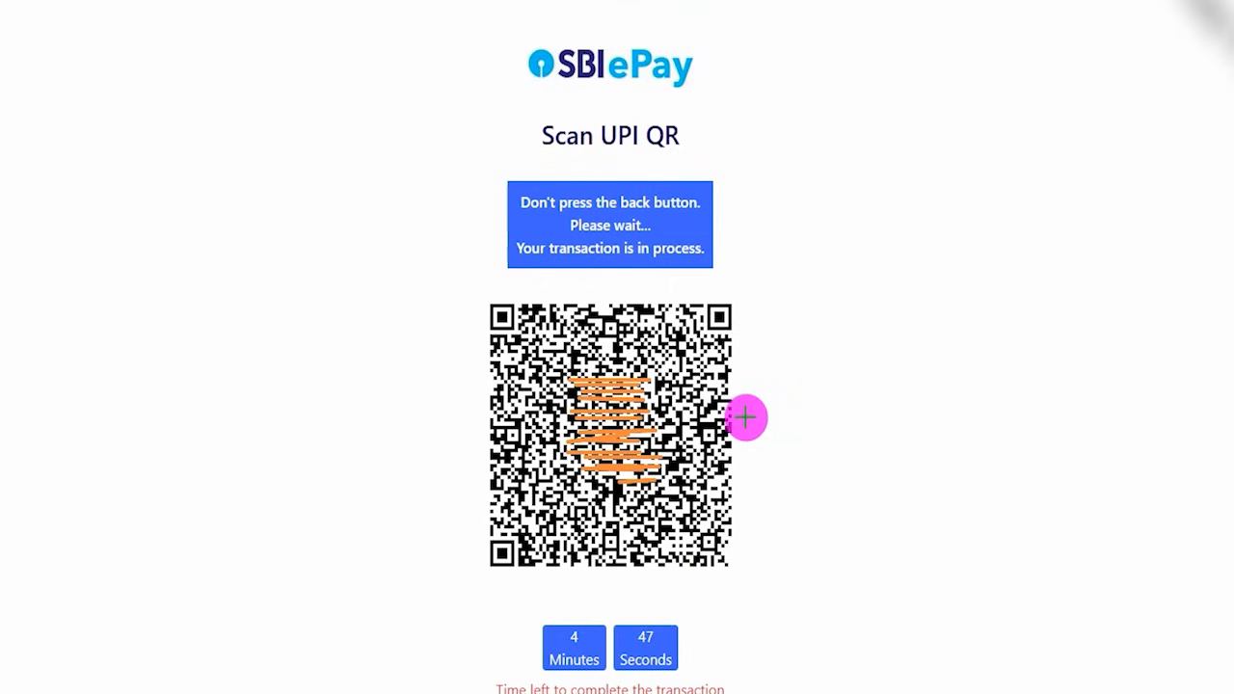
- Draw tick marks beside the UPI QR code on the Scan UPI QR page
left_click_drag(747, 416, 870, 296)
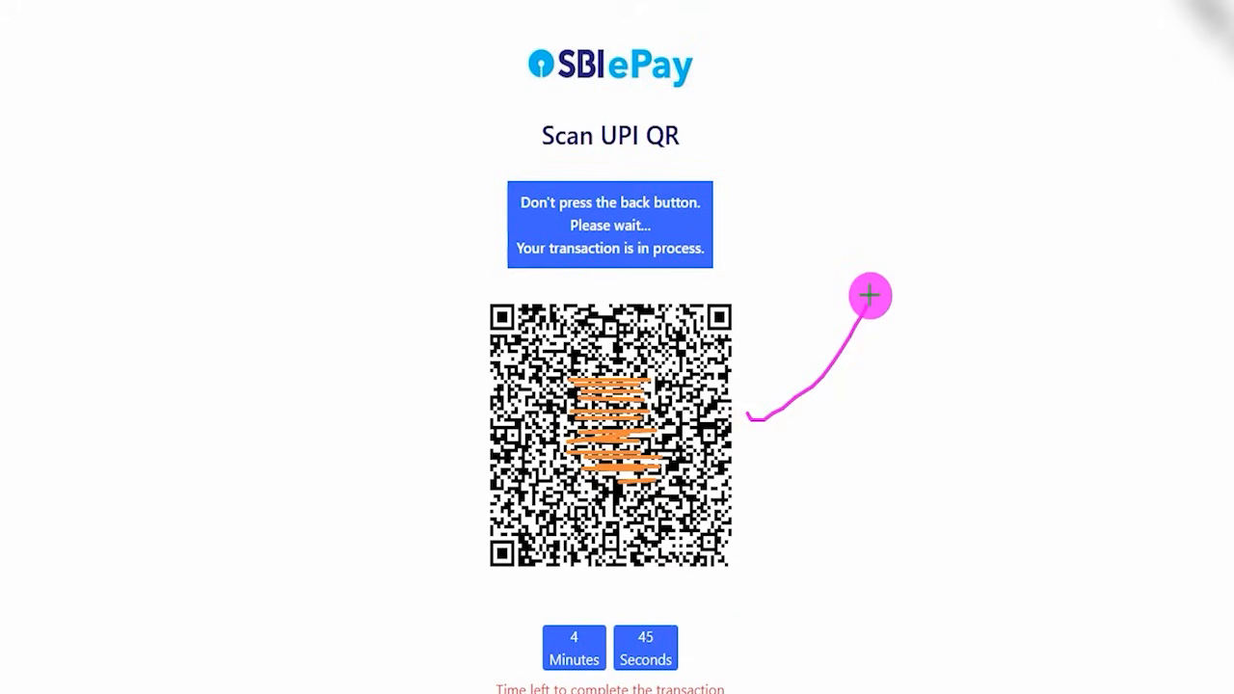
left_click_drag(745, 465, 870, 373)
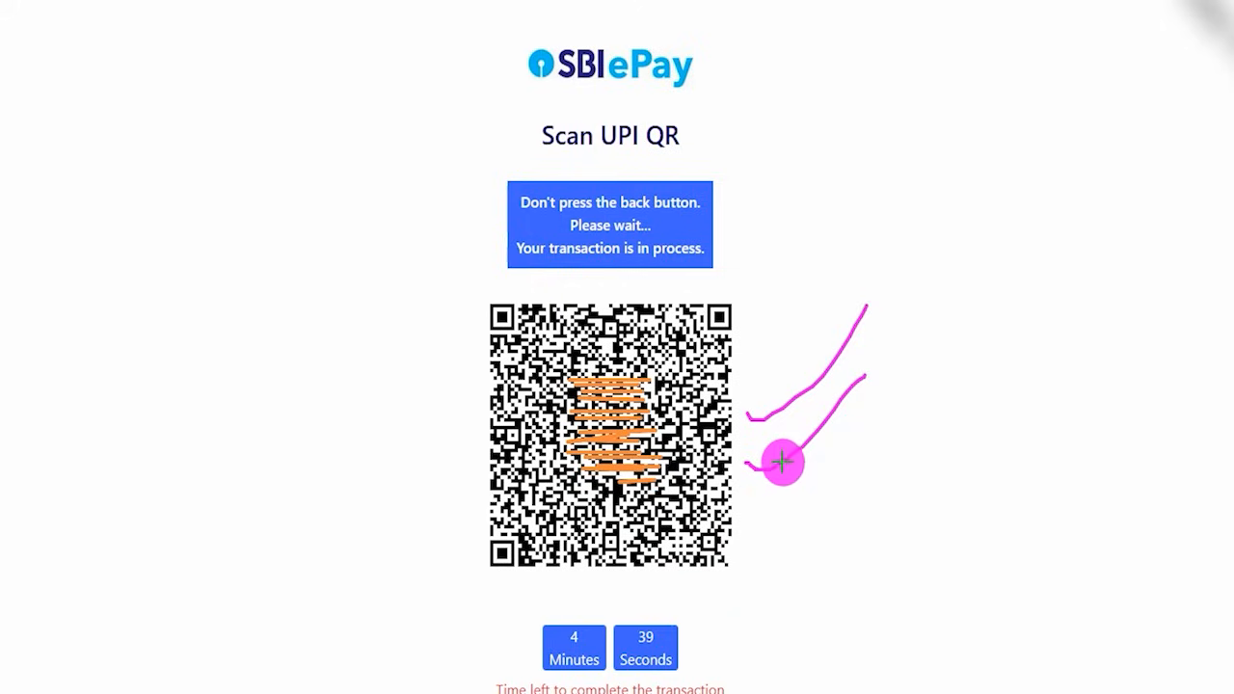
left_click_drag(758, 498, 867, 375)
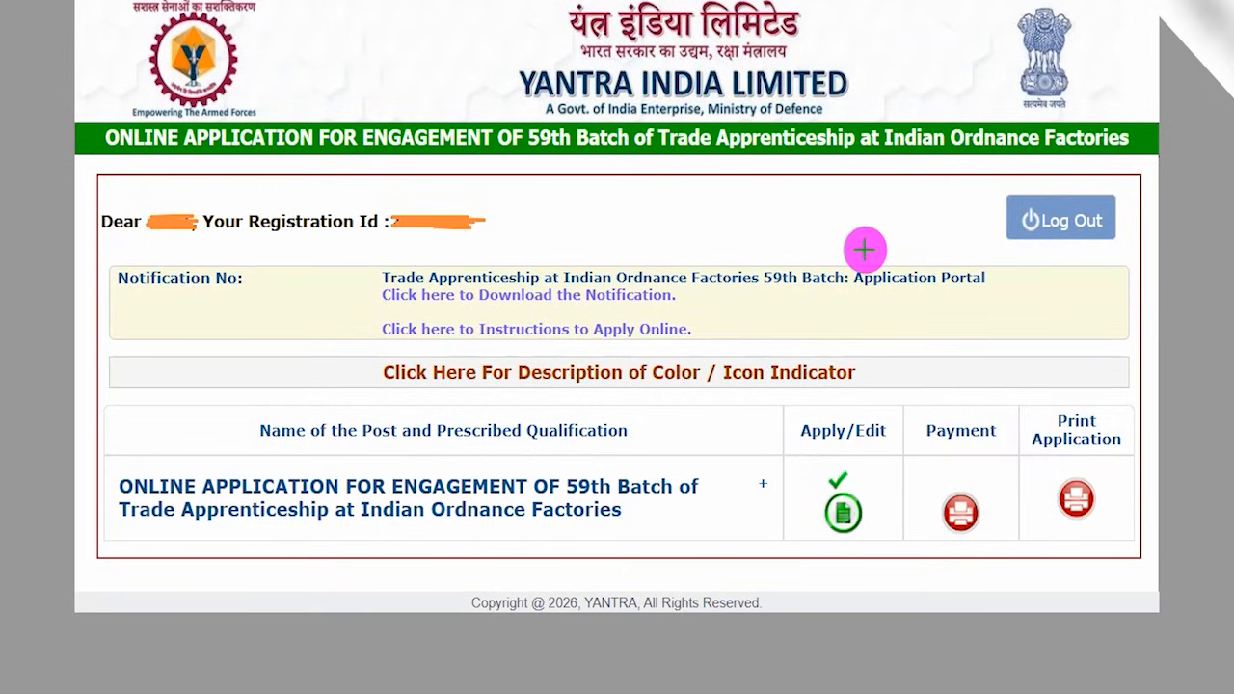
- Draw a tick near the dashboard's registration line, then circle the Print Application heading and tick its print icon
left_click_drag(663, 236, 736, 169)
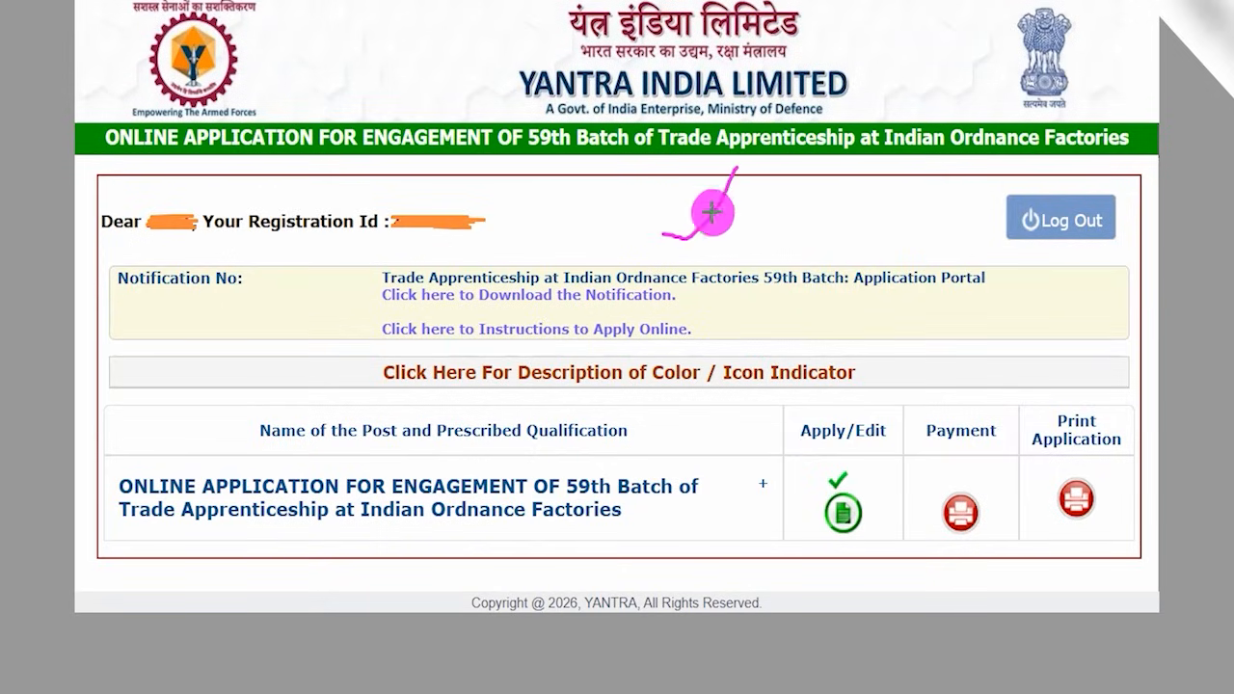
mouse_move(1090, 397)
left_mouse_down()
mouse_move(1030, 422)
mouse_move(1125, 435)
mouse_move(1078, 397)
left_mouse_up()
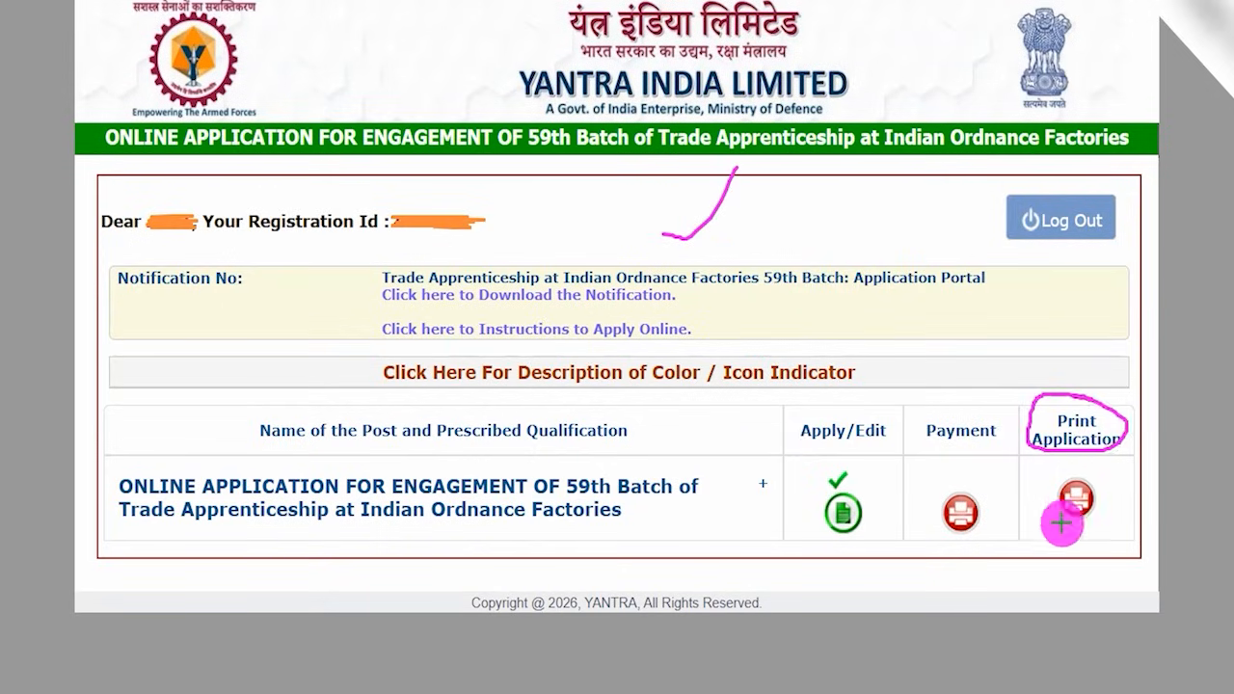
mouse_move(1107, 479)
left_mouse_down()
mouse_move(1072, 470)
mouse_move(1050, 518)
mouse_move(1121, 501)
mouse_move(1105, 480)
mouse_move(1139, 444)
left_mouse_up()
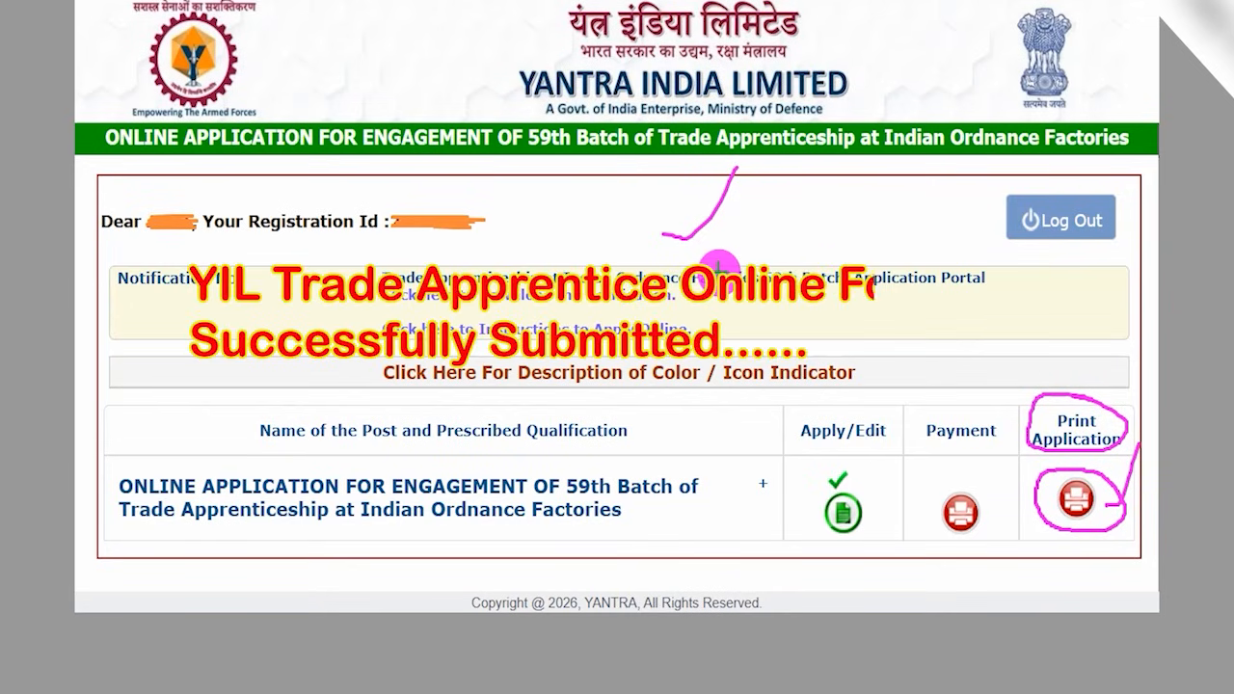
left_click_drag(789, 151, 846, 85)
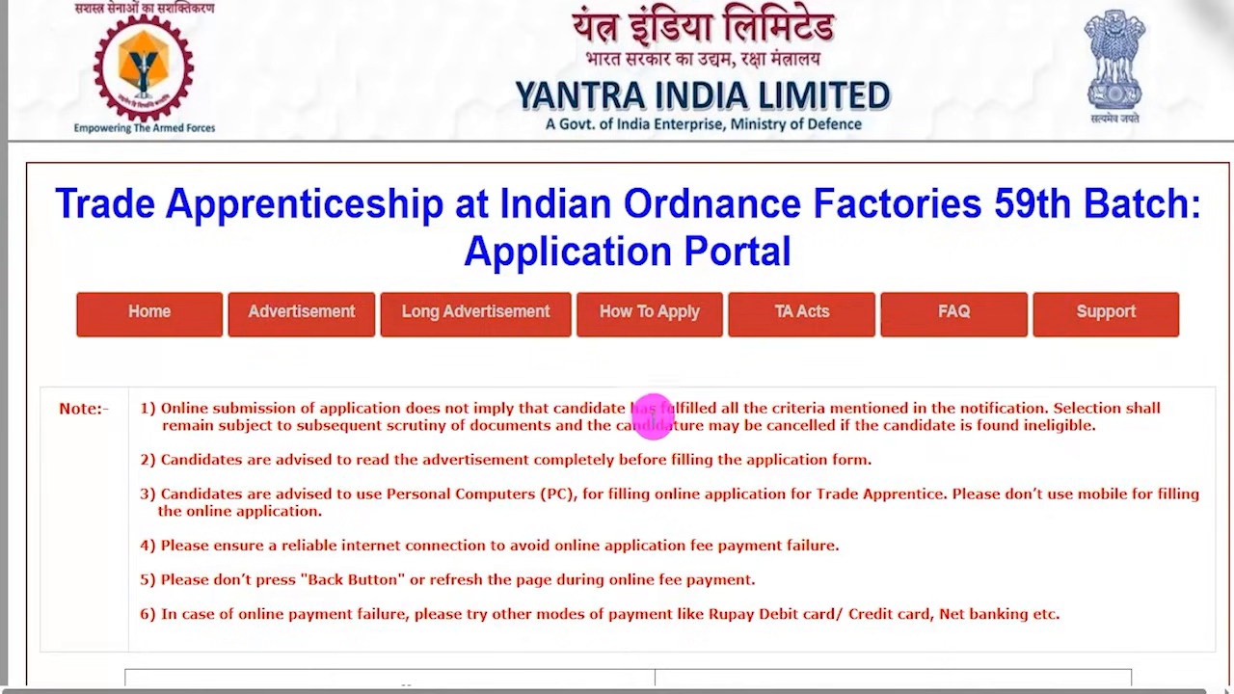
scroll(650, 405, "down", 5)
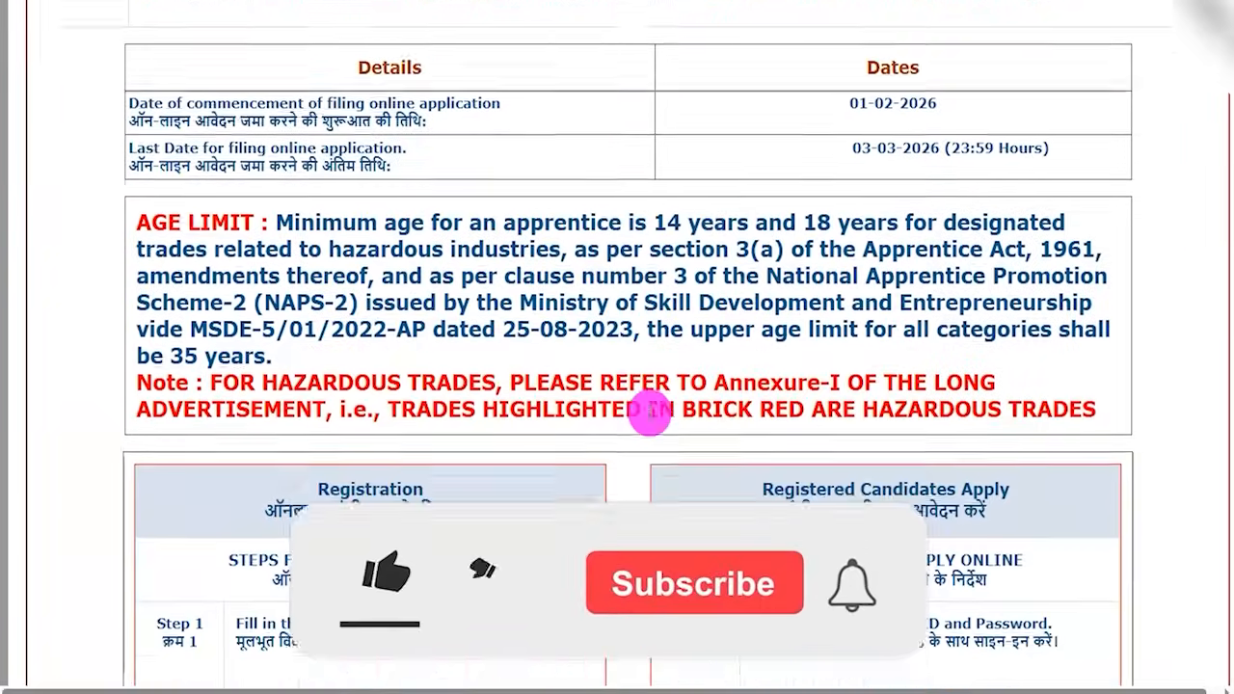
scroll(650, 412, "up", 6)
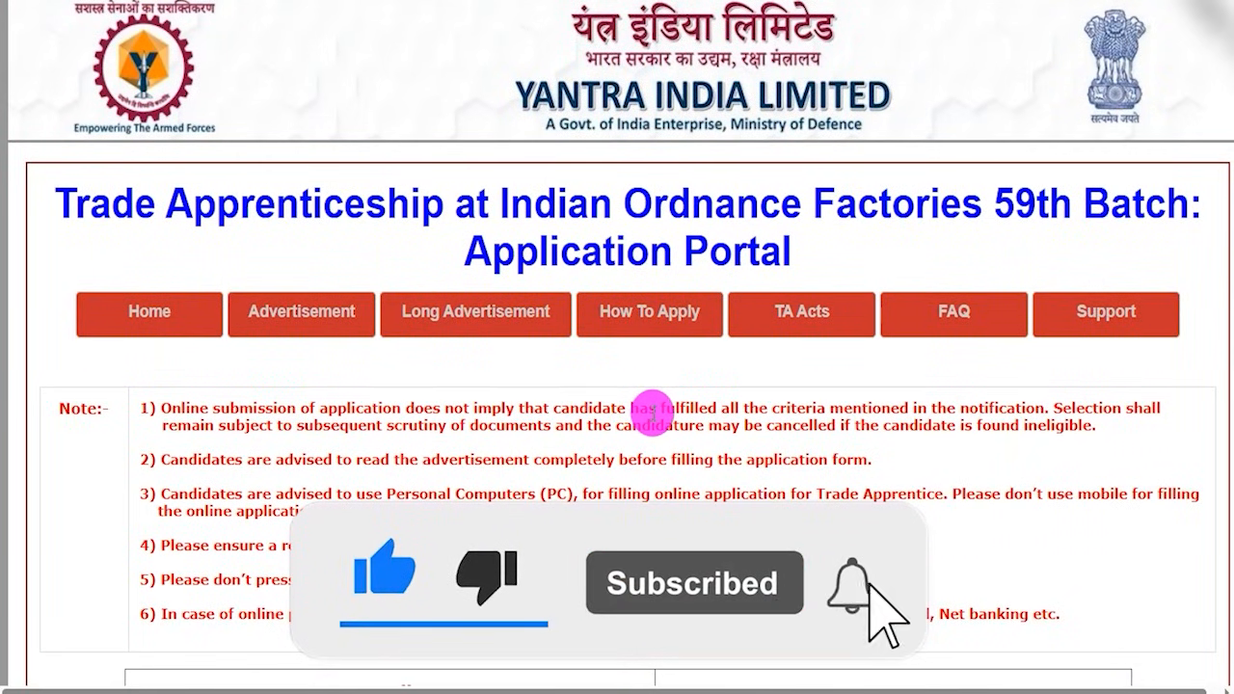
scroll(653, 406, "down", 6)
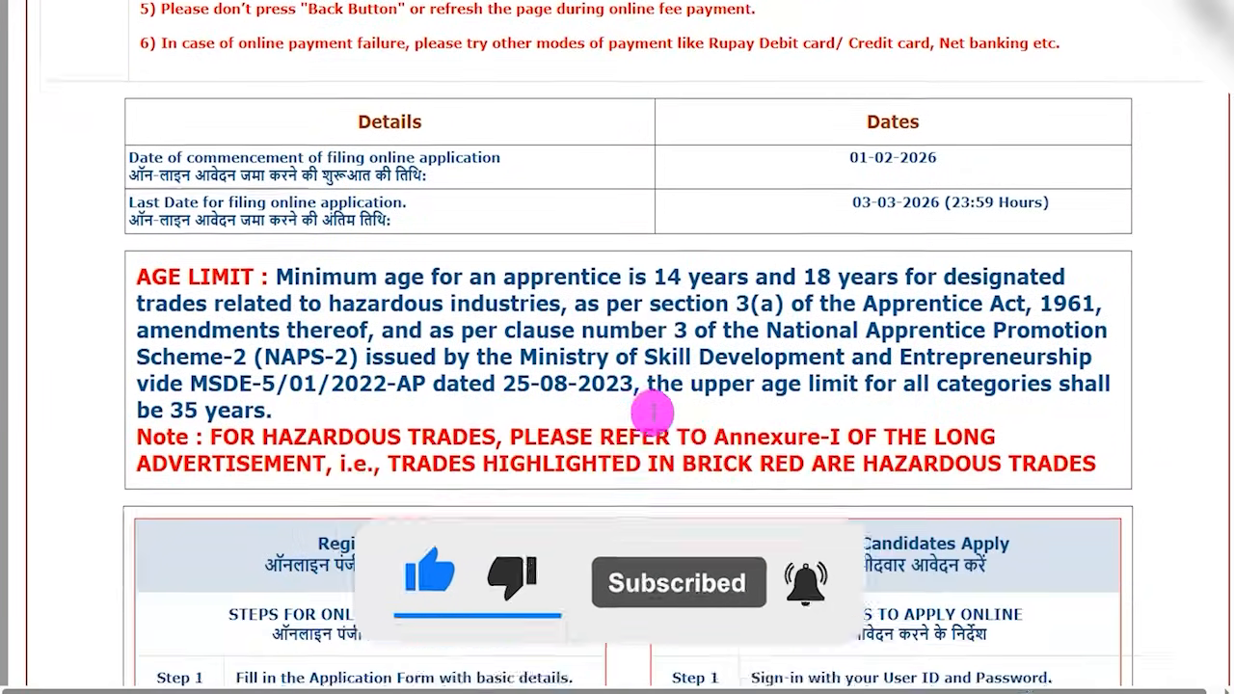